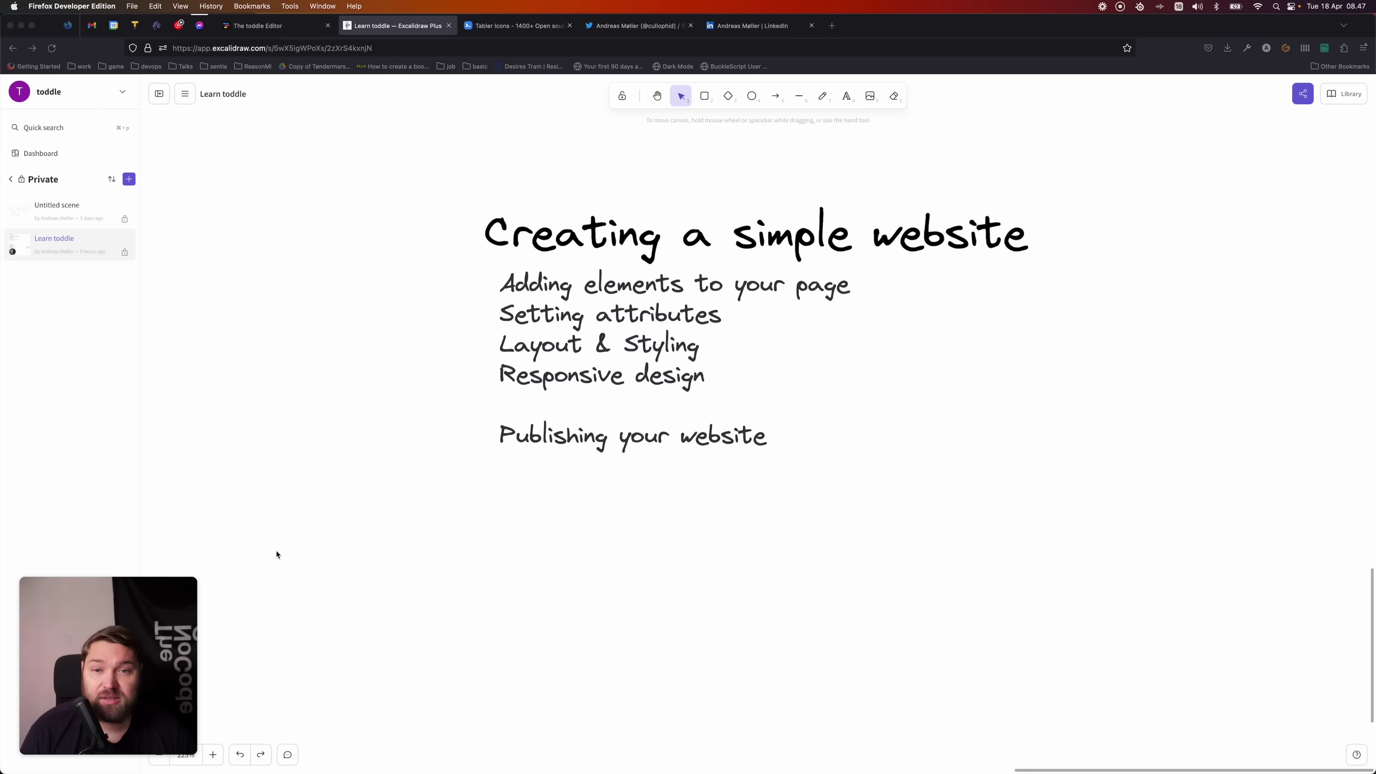
# - Bring the Firefox window to the front so the toddle editor can be reached
pyautogui.click(532, 139)
# - Replace the 'Template' heading text with the owner's full name
pyautogui.click(276, 28)
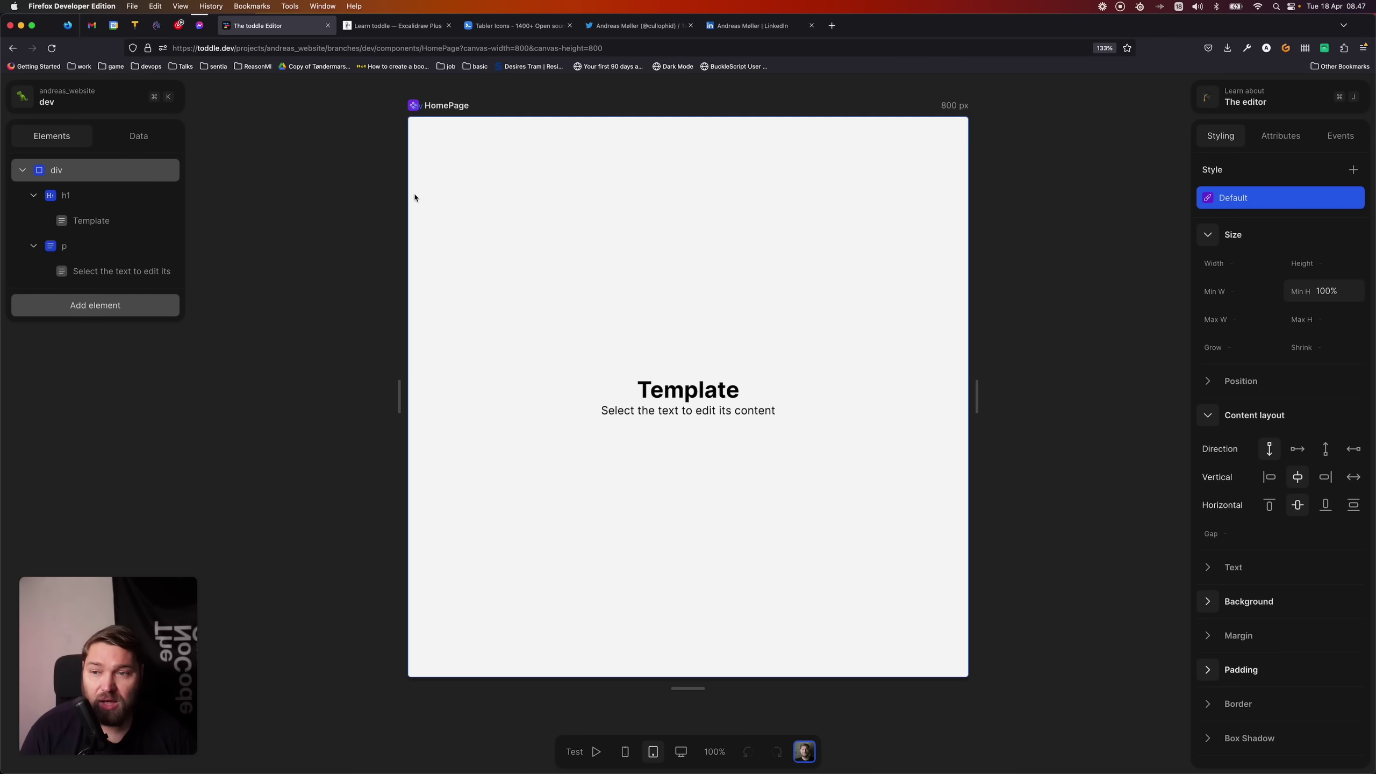
pyautogui.click(113, 203)
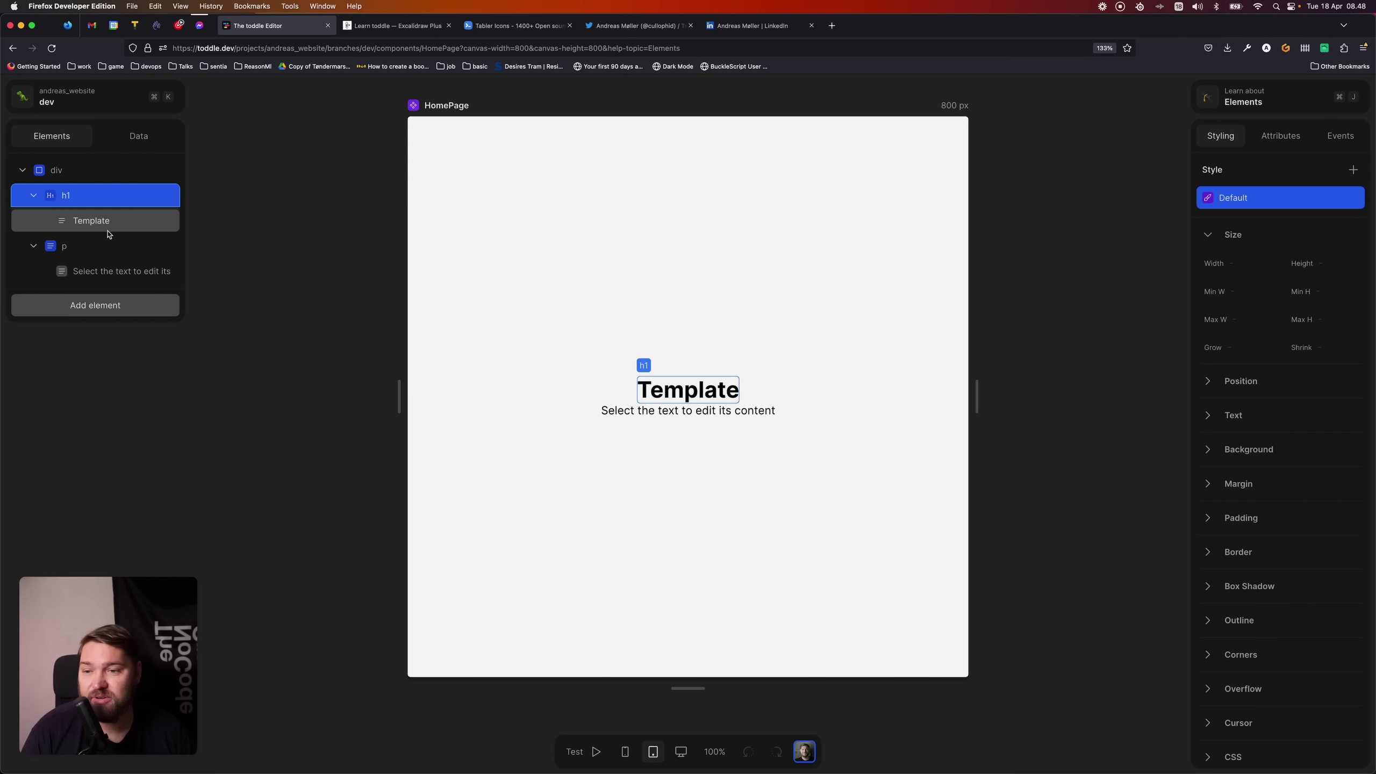
pyautogui.click(109, 230)
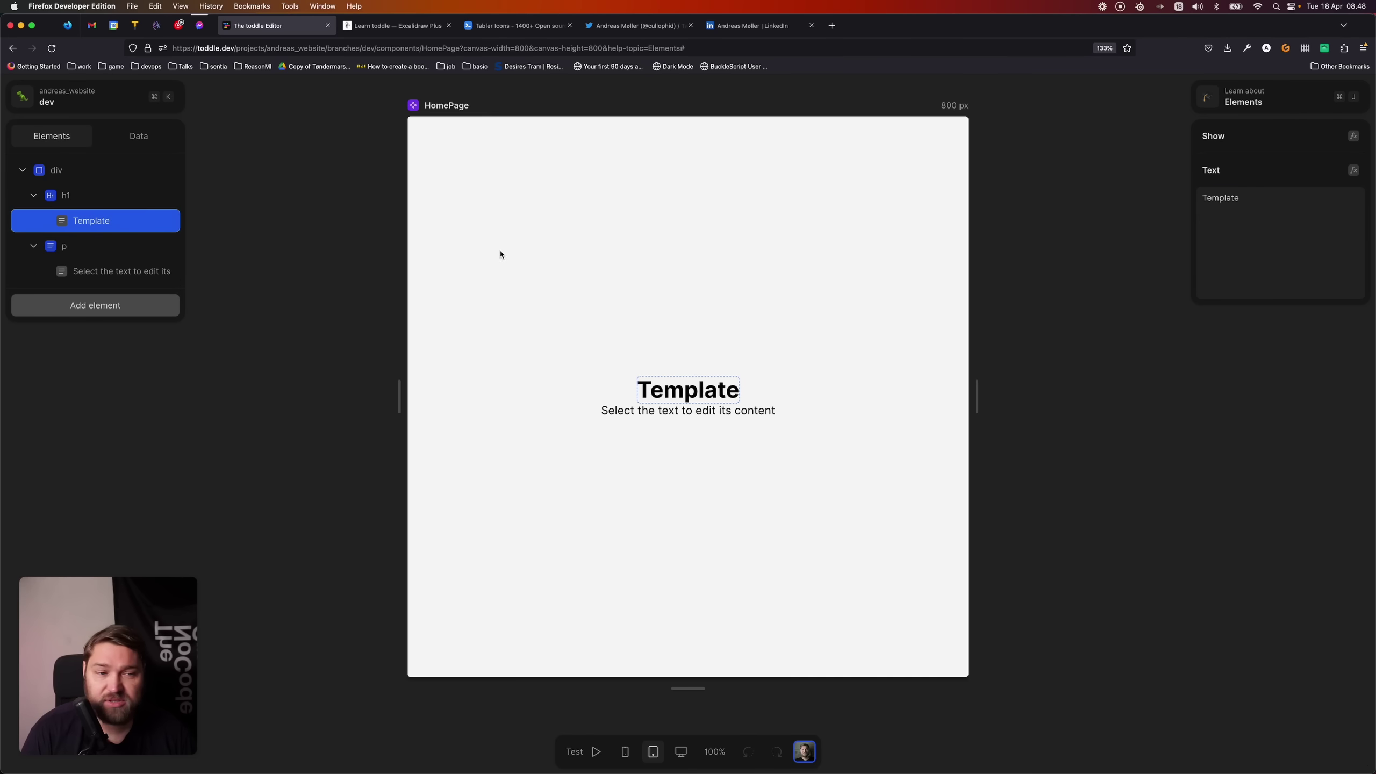
pyautogui.doubleClick(1303, 276)
pyautogui.write('Andreas Møller')
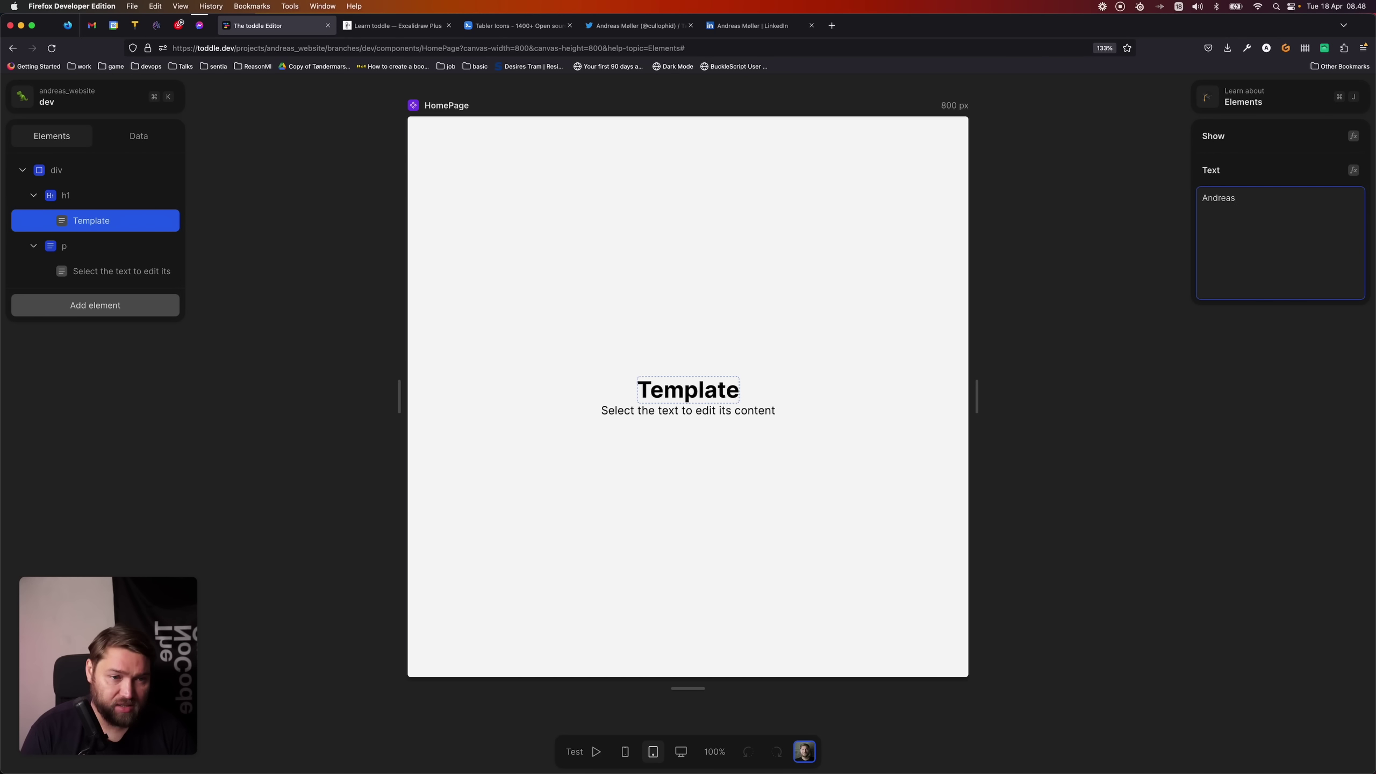
pyautogui.click(709, 512)
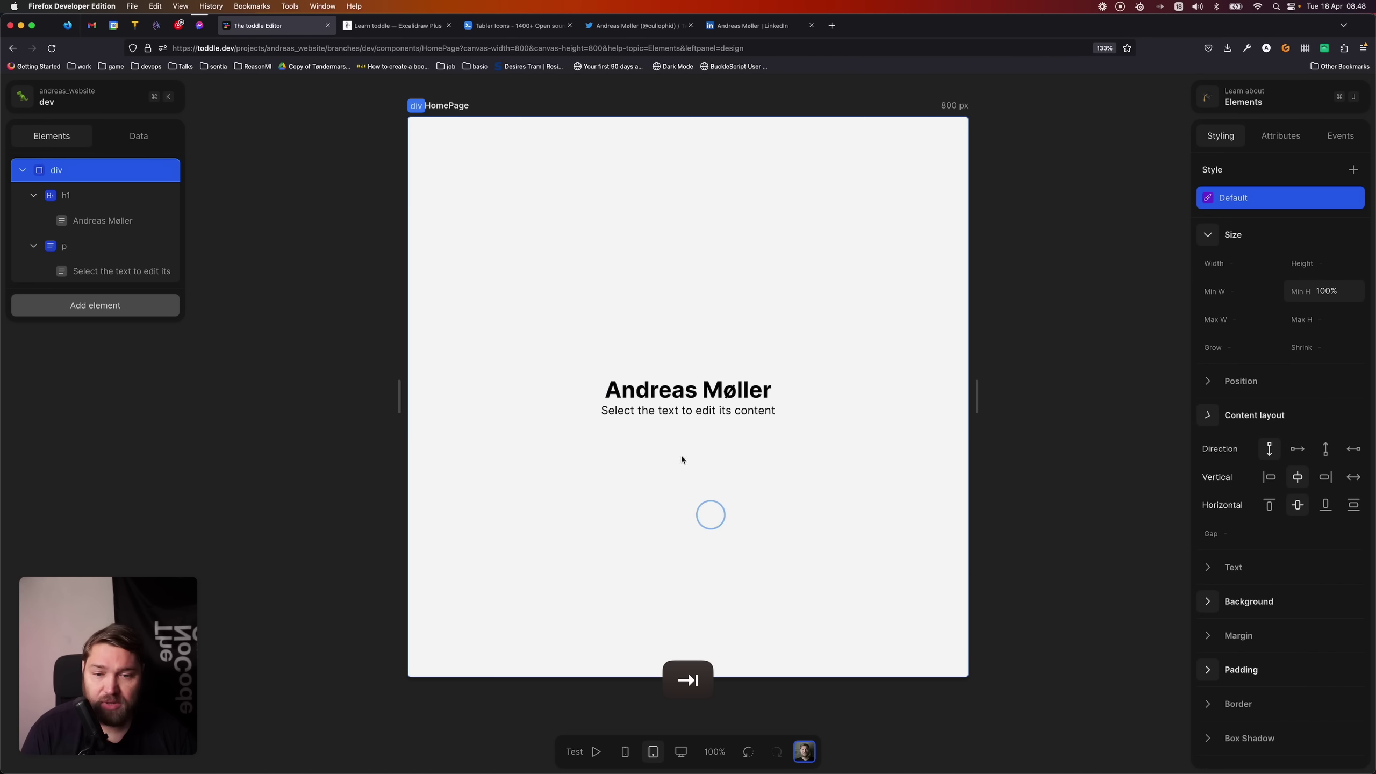
# - Change the subtitle paragraph to 'Software engineer and chief toddler'
pyautogui.click(681, 415)
pyautogui.click(682, 415)
pyautogui.doubleClick(1306, 258)
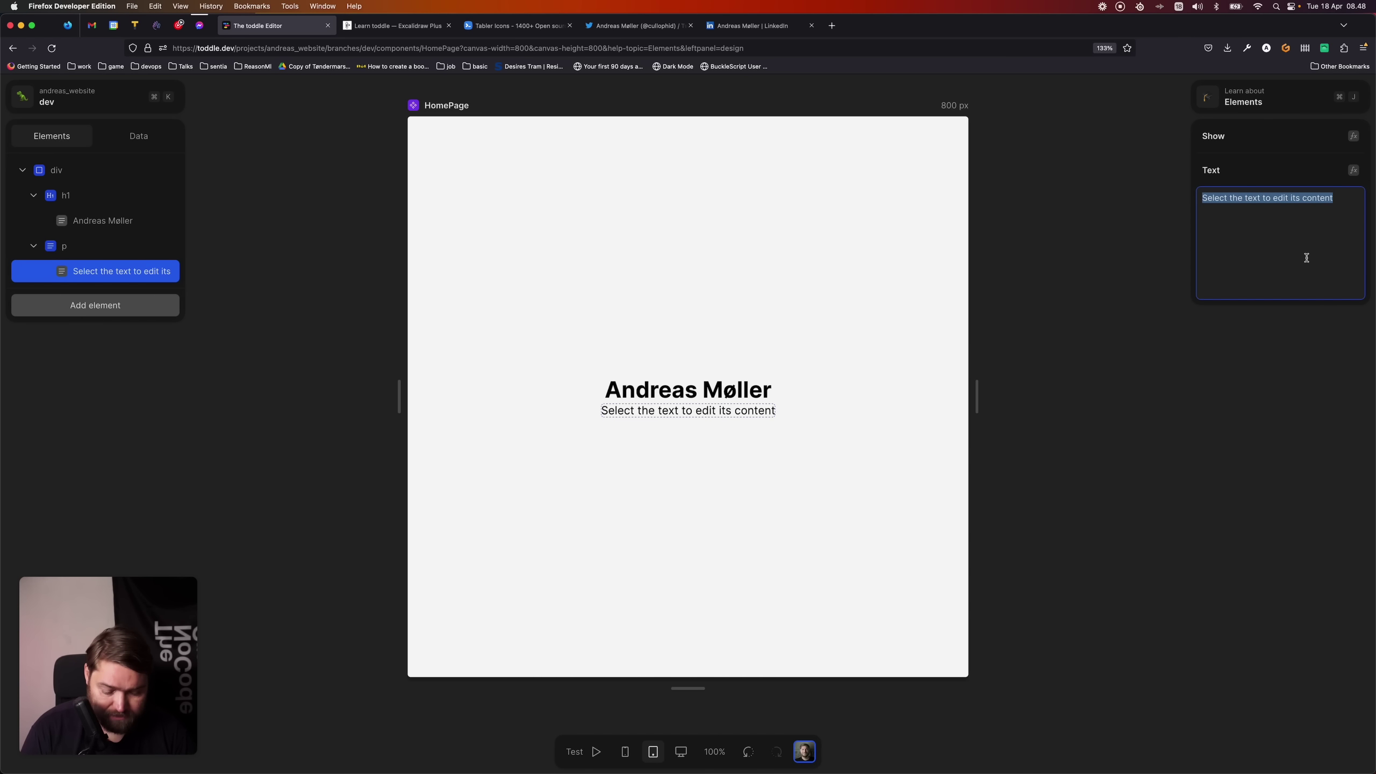
pyautogui.write('Software engi')
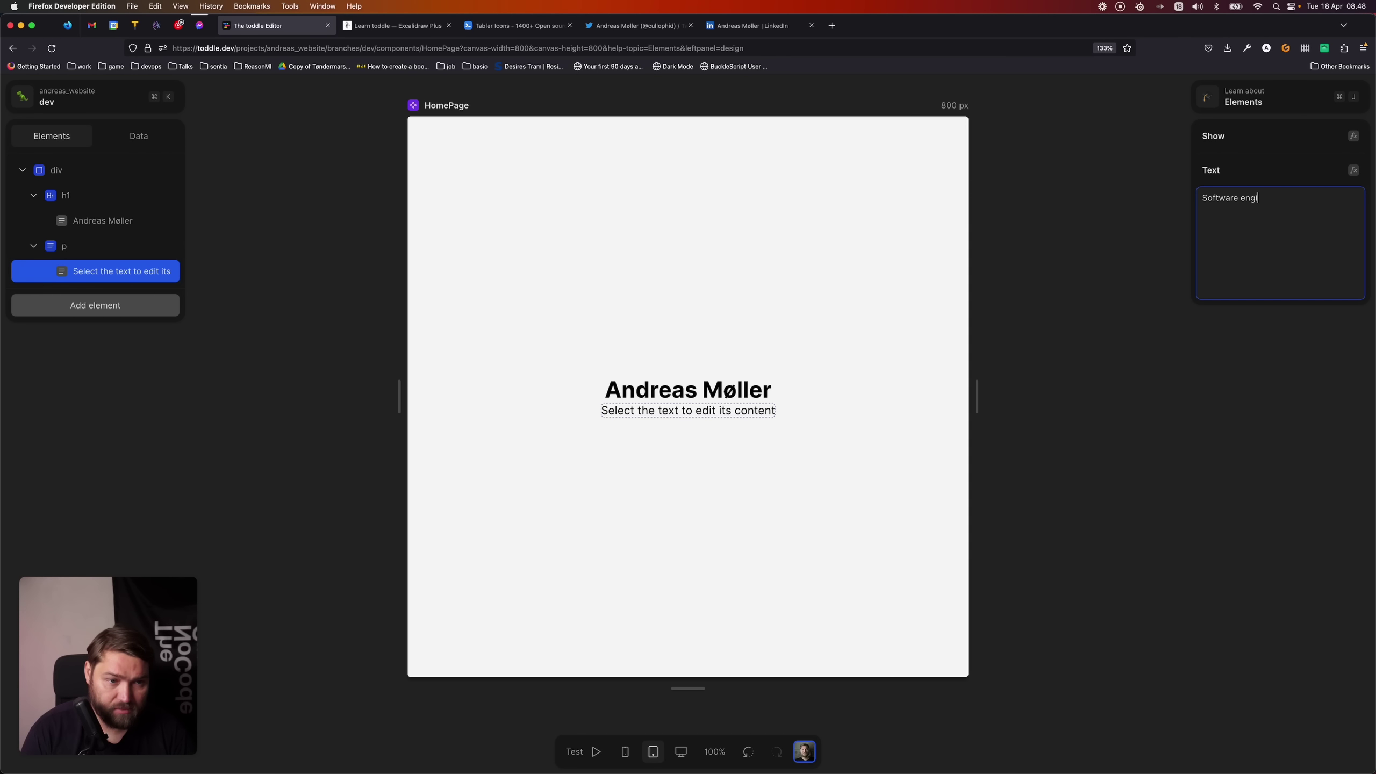
pyautogui.write('neer and')
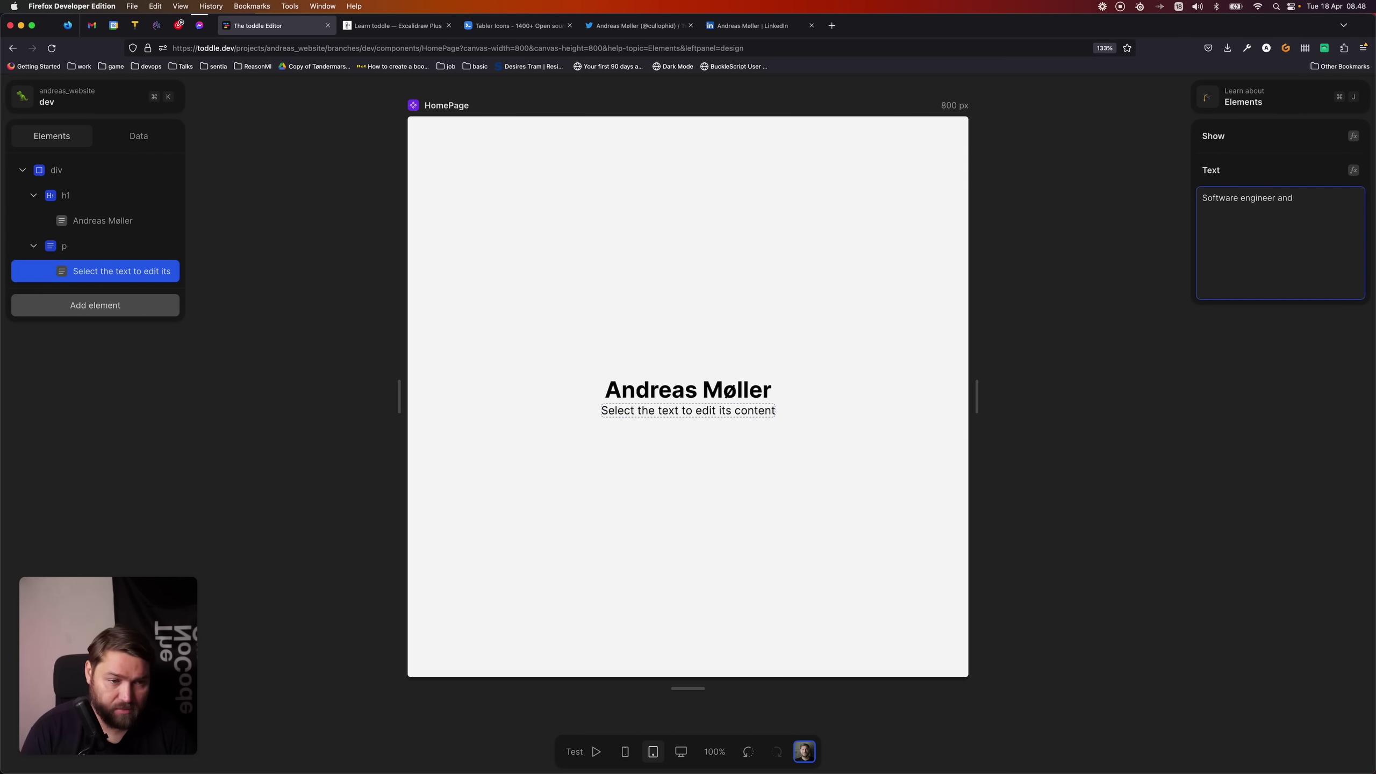
pyautogui.write(' chief toddler')
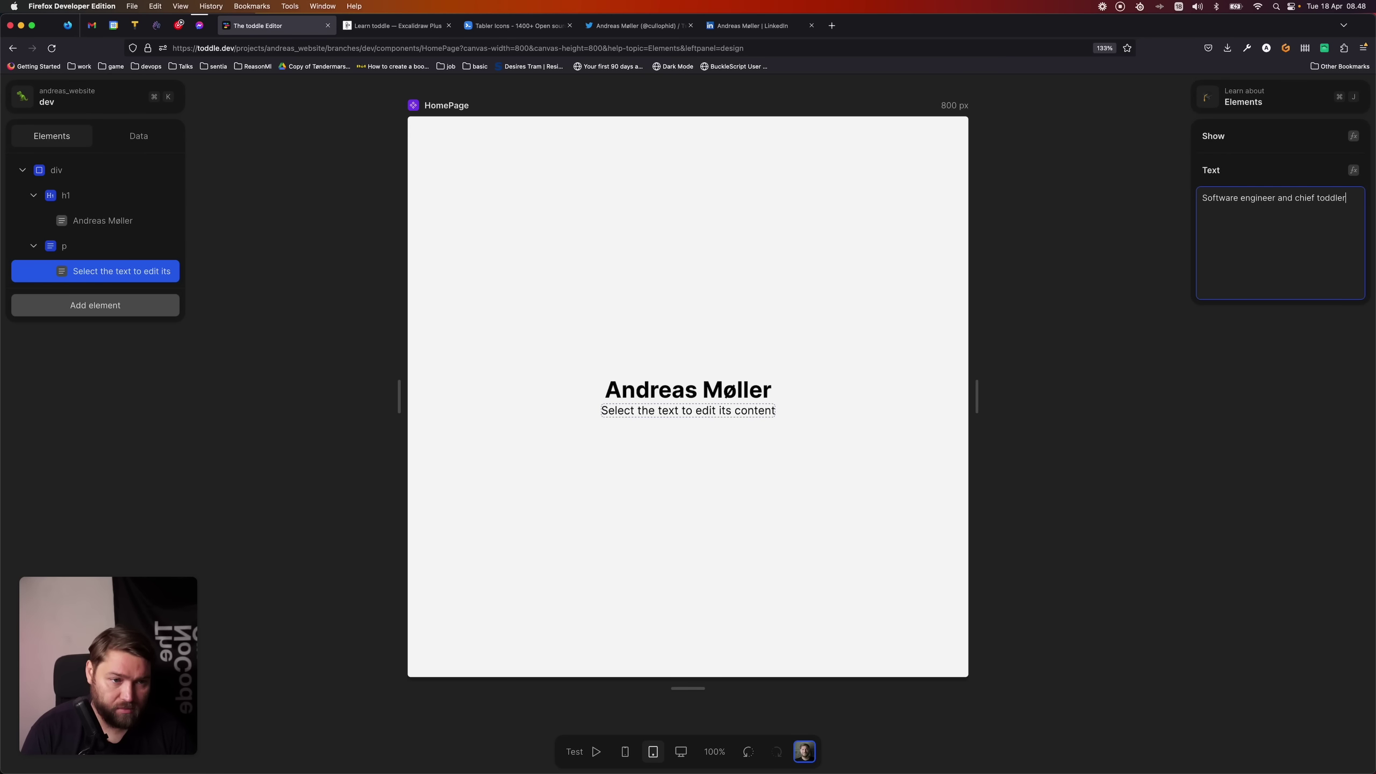
pyautogui.press('Tab')
pyautogui.click(583, 331)
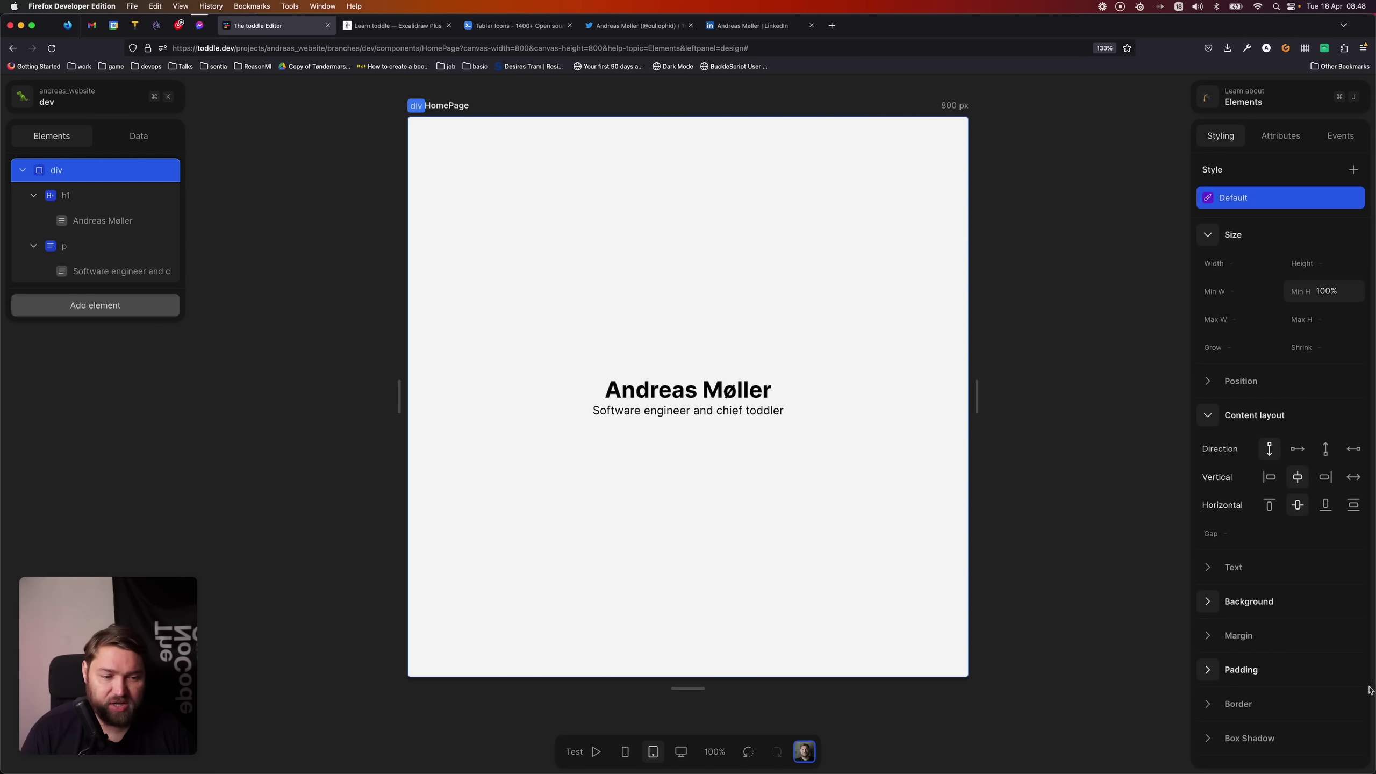
# - Give the page container a grey-800 background colour
pyautogui.click(1214, 610)
pyautogui.click(1246, 657)
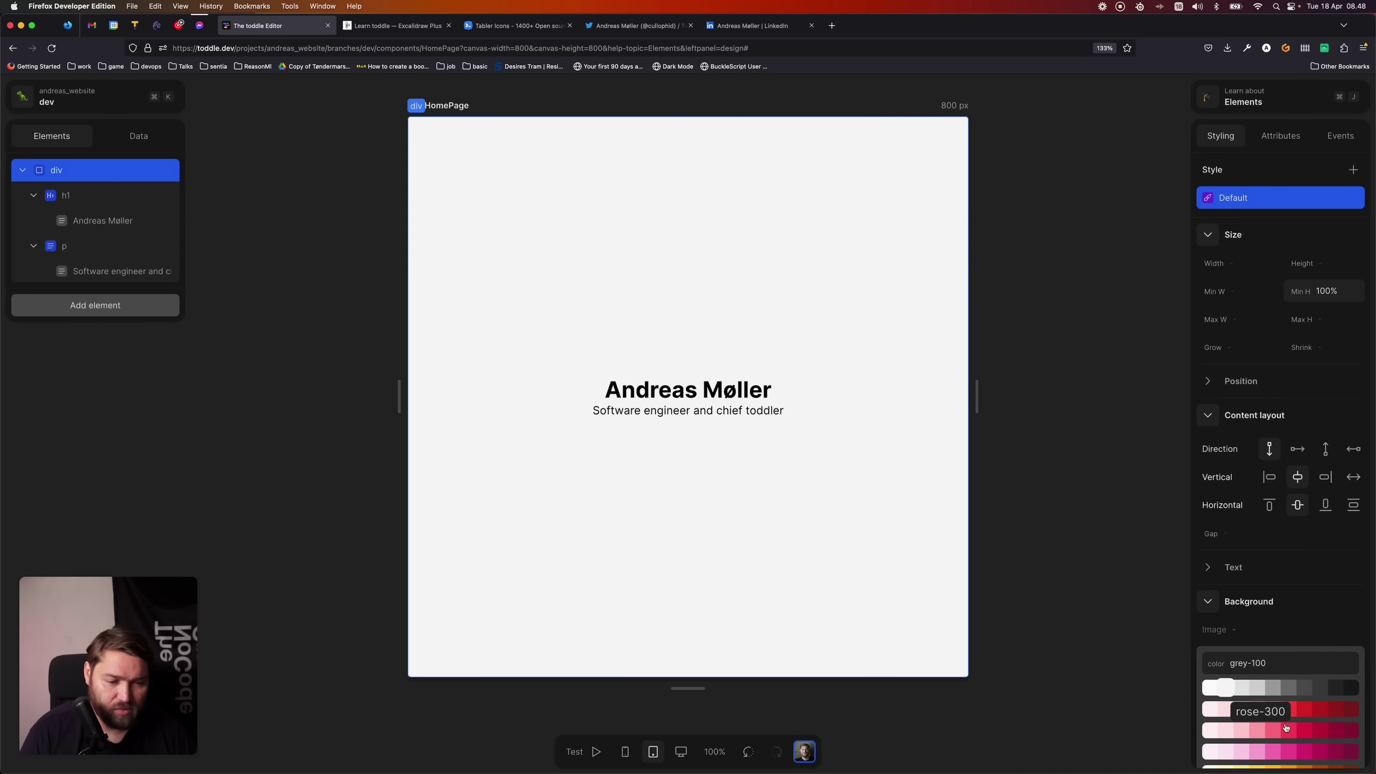
pyautogui.click(1336, 688)
pyautogui.click(848, 588)
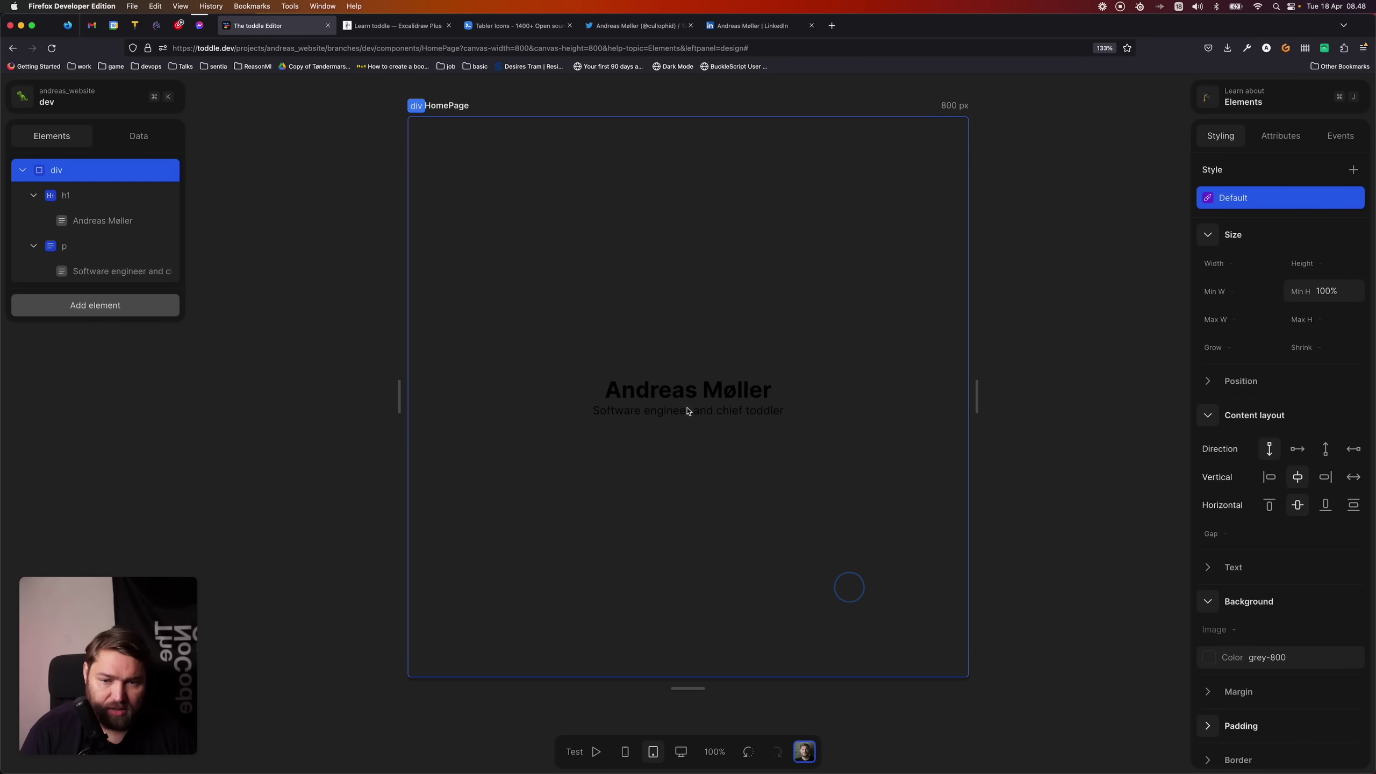
# - Make the name heading's text colour near-white
pyautogui.click(680, 390)
pyautogui.click(1209, 415)
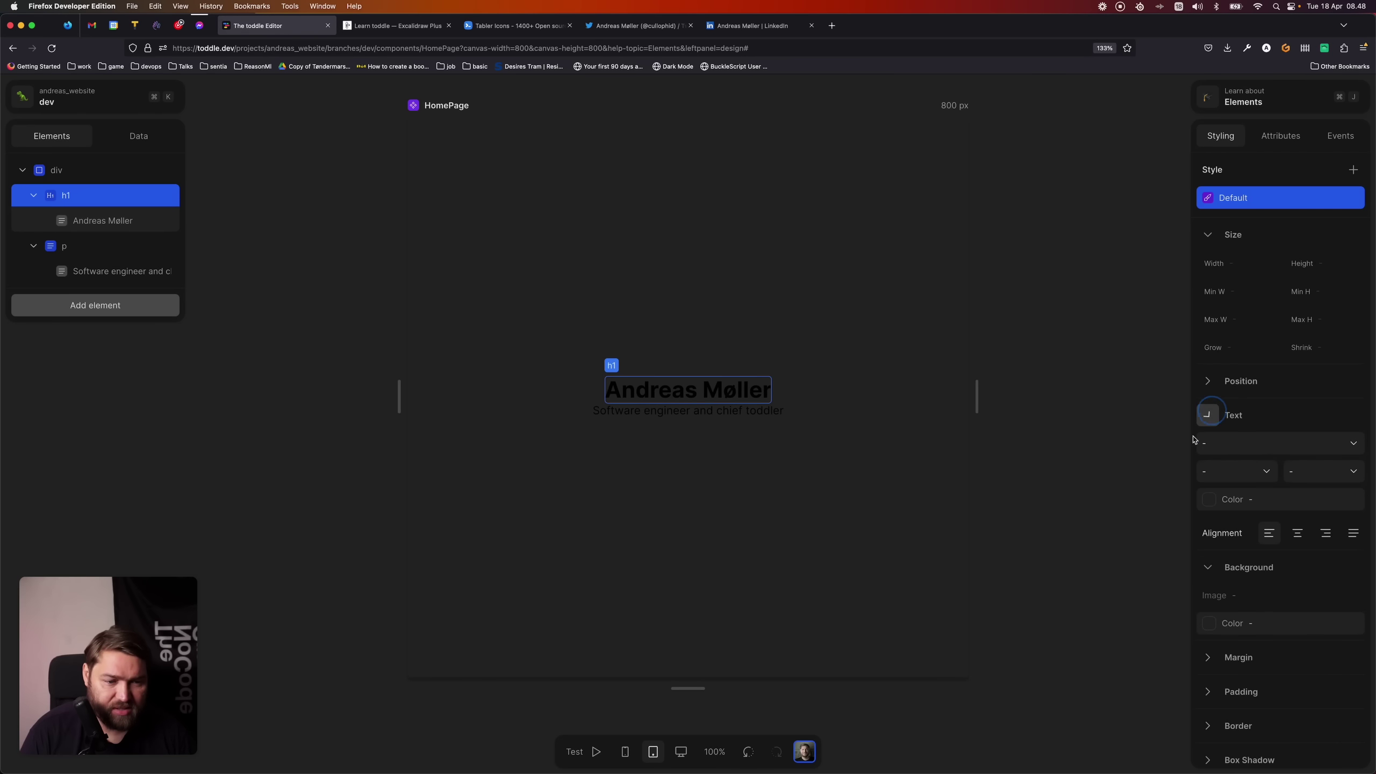
pyautogui.click(1216, 498)
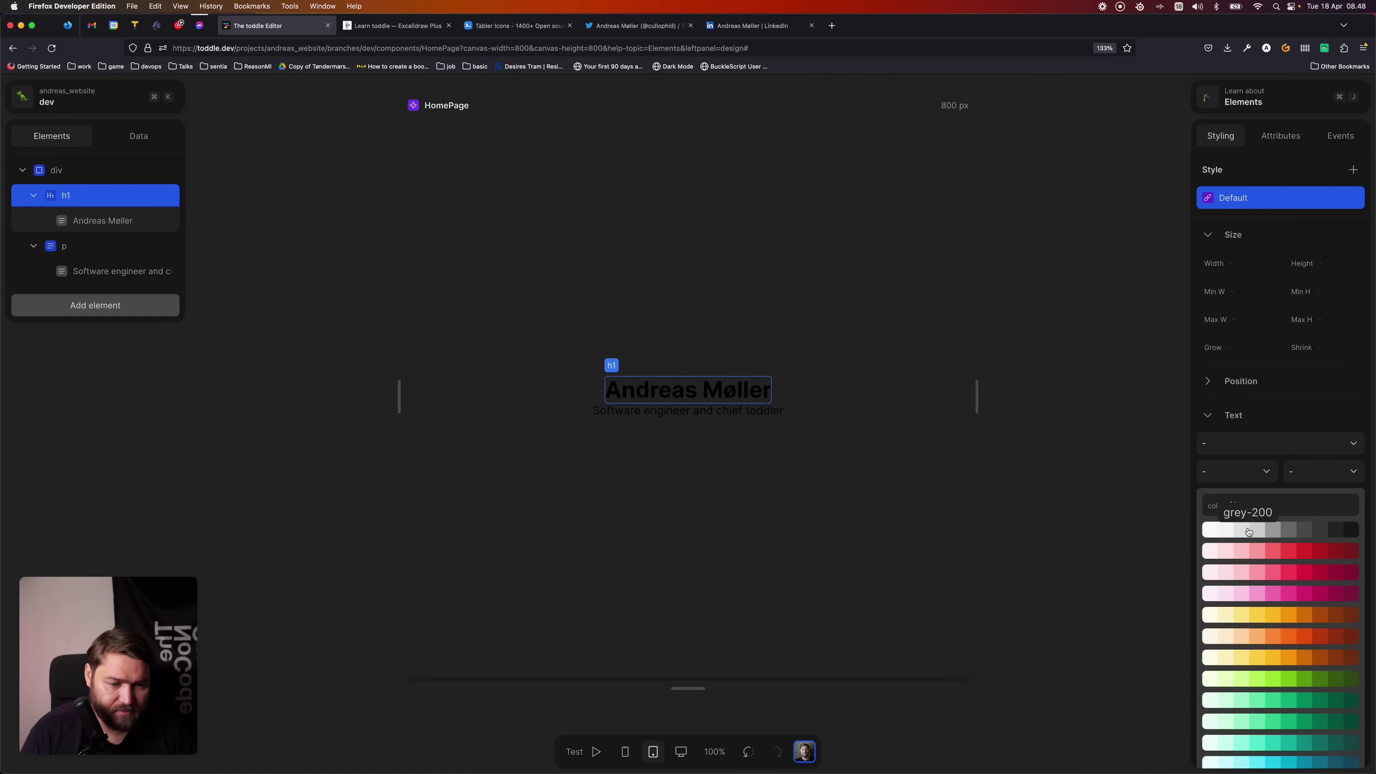
pyautogui.click(1213, 529)
# - Set the subtitle paragraph's text colour to grey-500
pyautogui.click(715, 410)
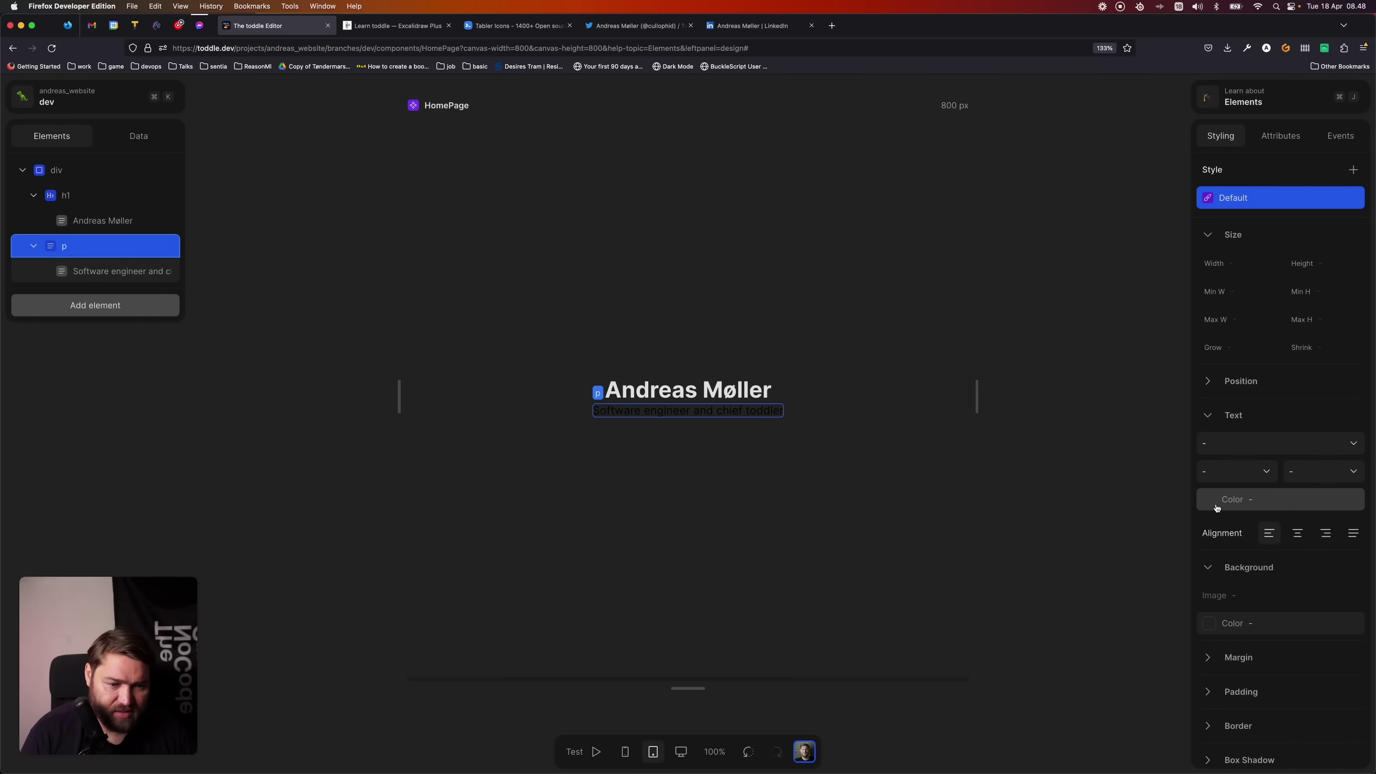
pyautogui.click(1216, 499)
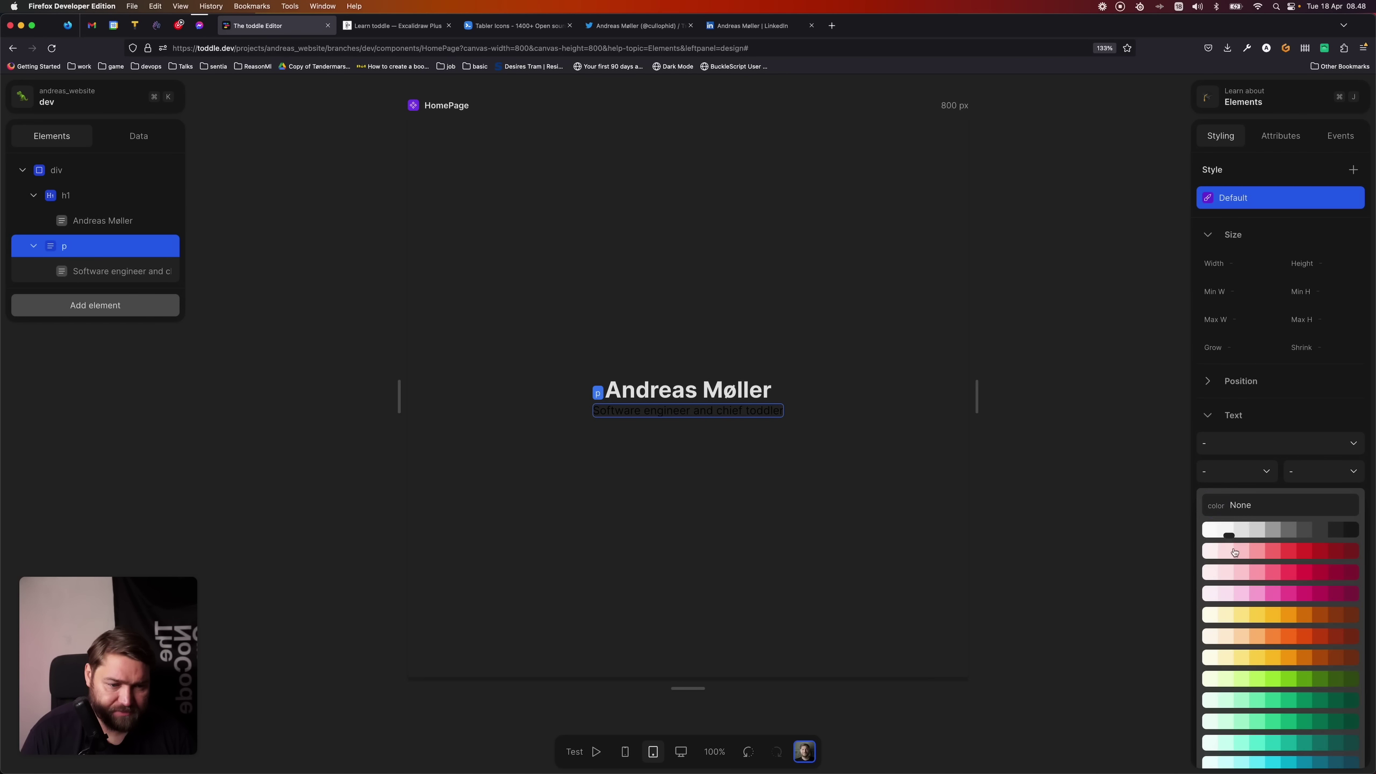
pyautogui.click(1272, 530)
pyautogui.click(603, 241)
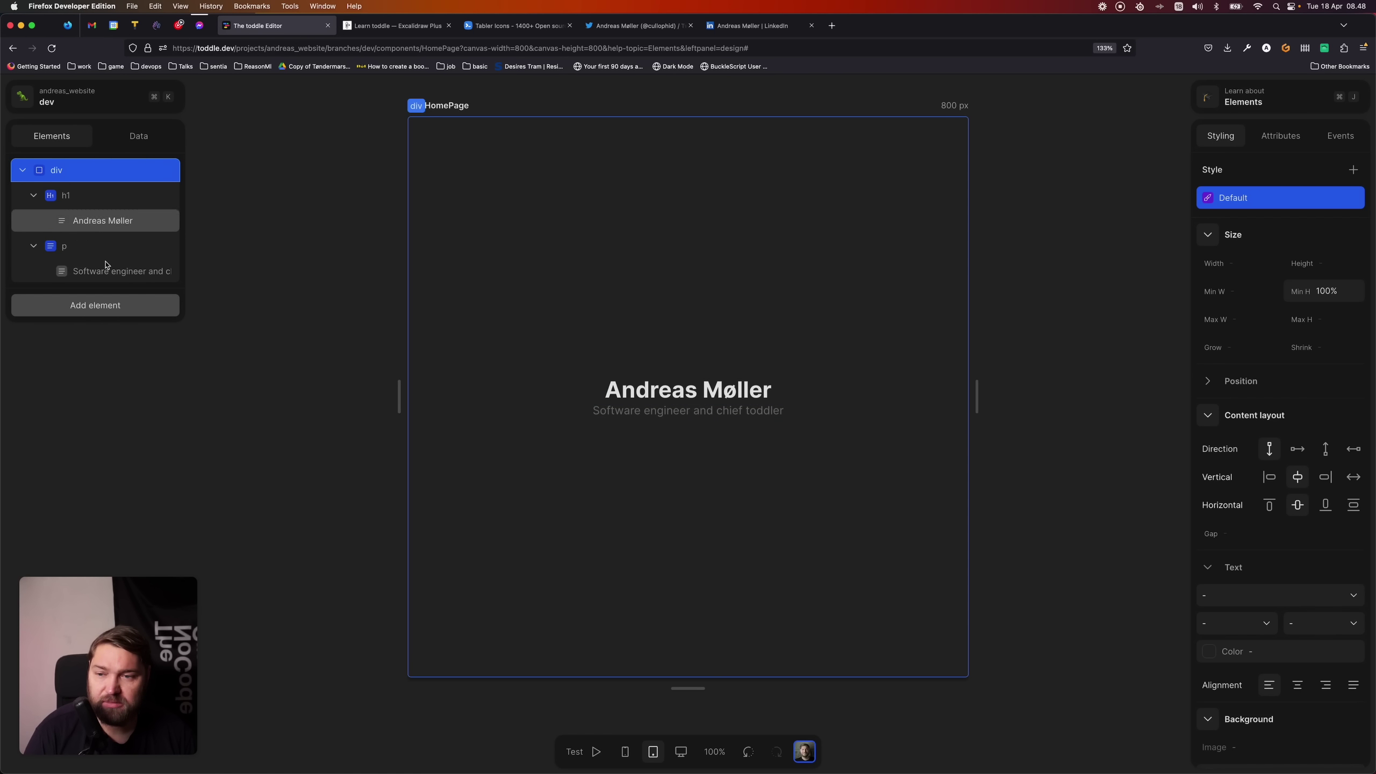
# - Insert an Image element under the subtitle
pyautogui.click(131, 313)
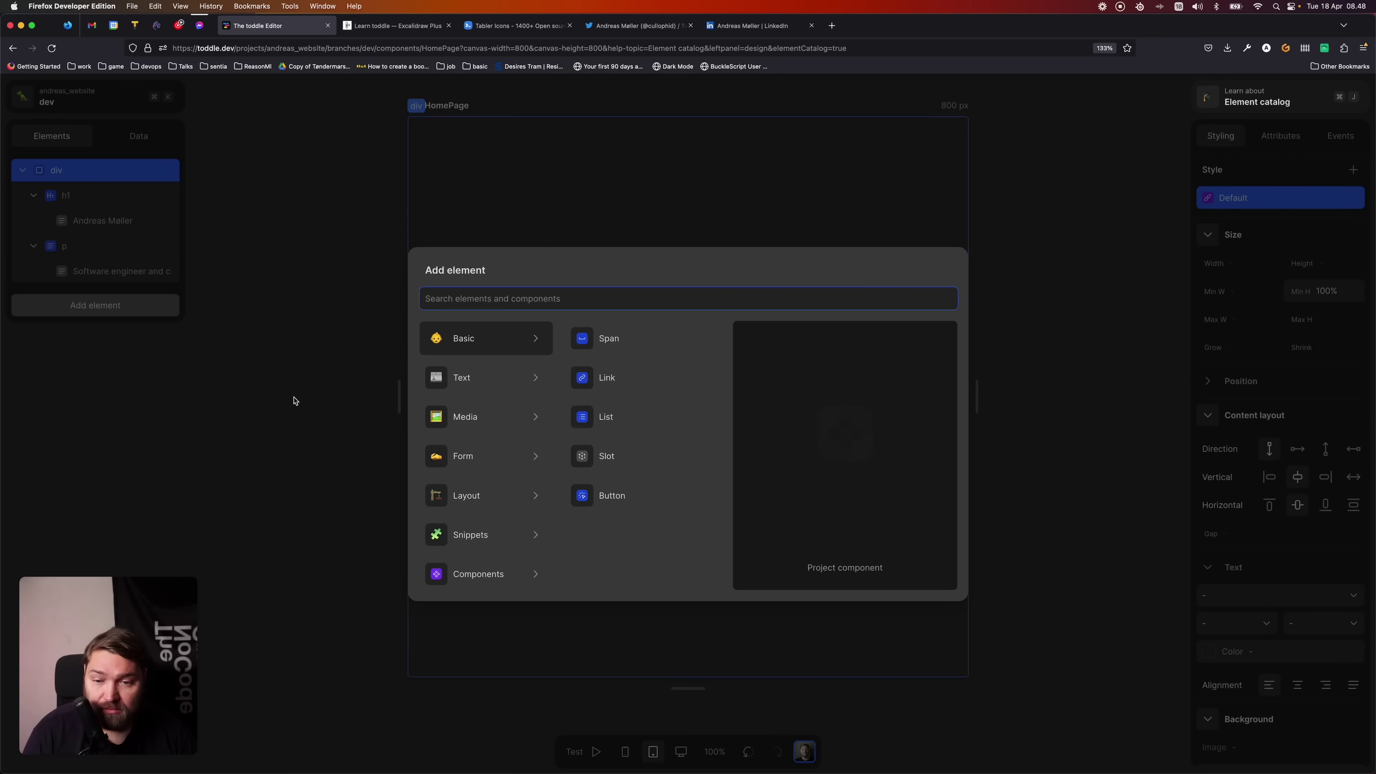
pyautogui.moveTo(491, 424)
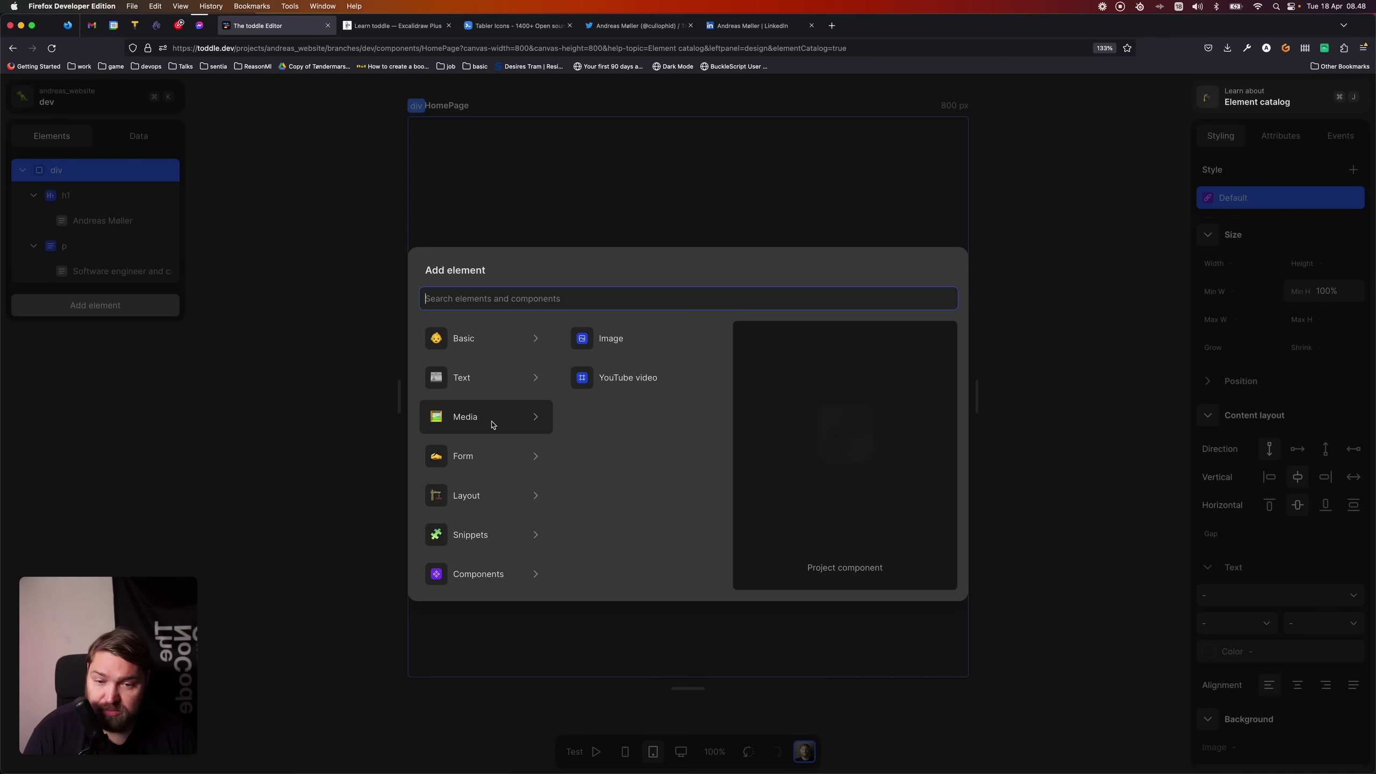
pyautogui.click(639, 344)
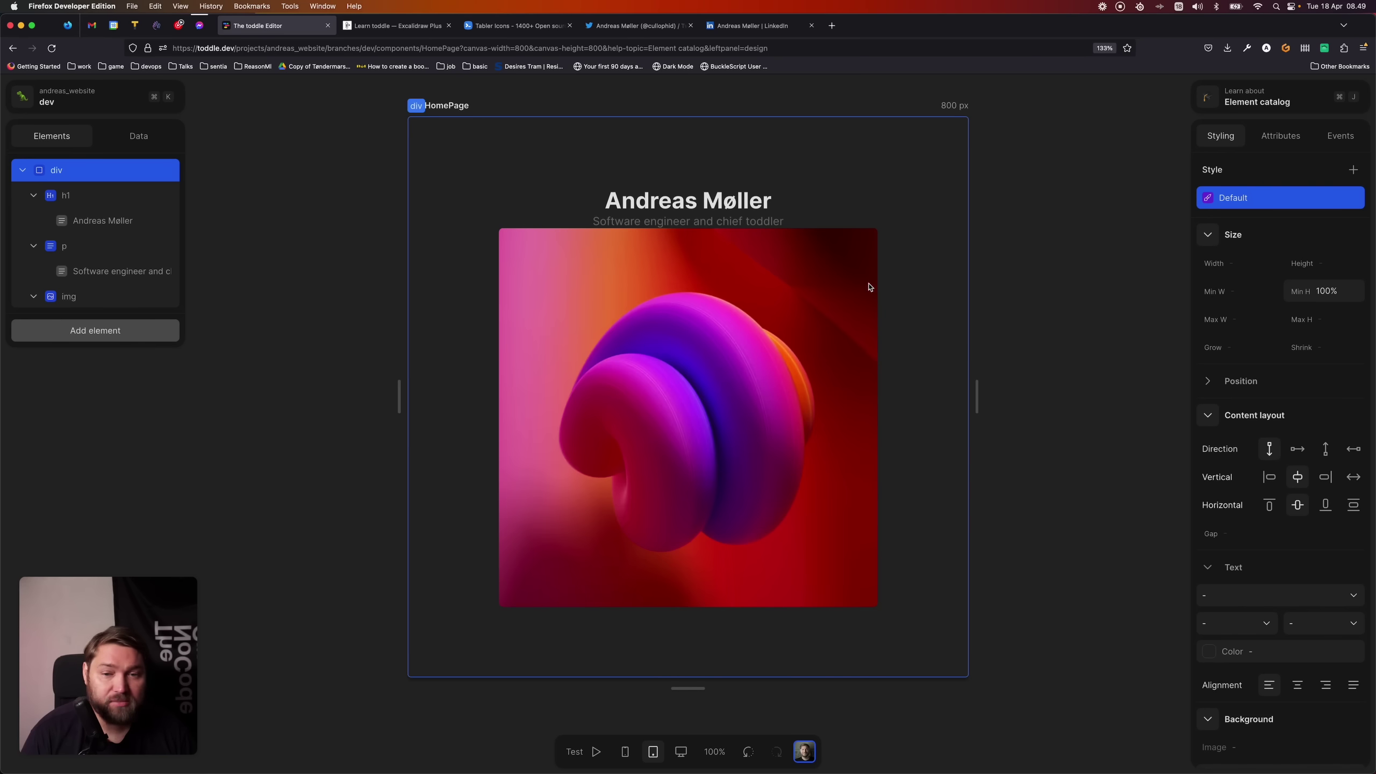
# - Upload the portrait photo as the image's picture
pyautogui.click(597, 410)
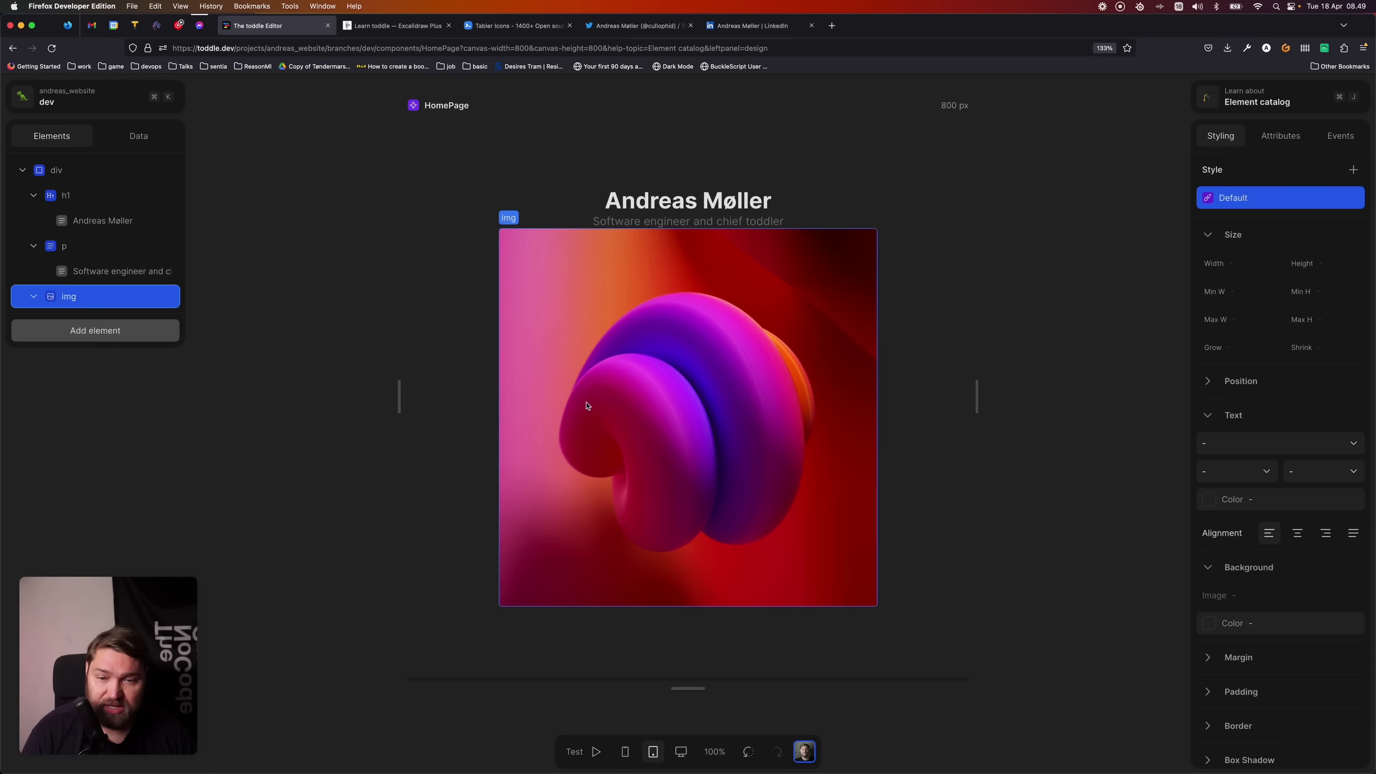
pyautogui.click(1297, 137)
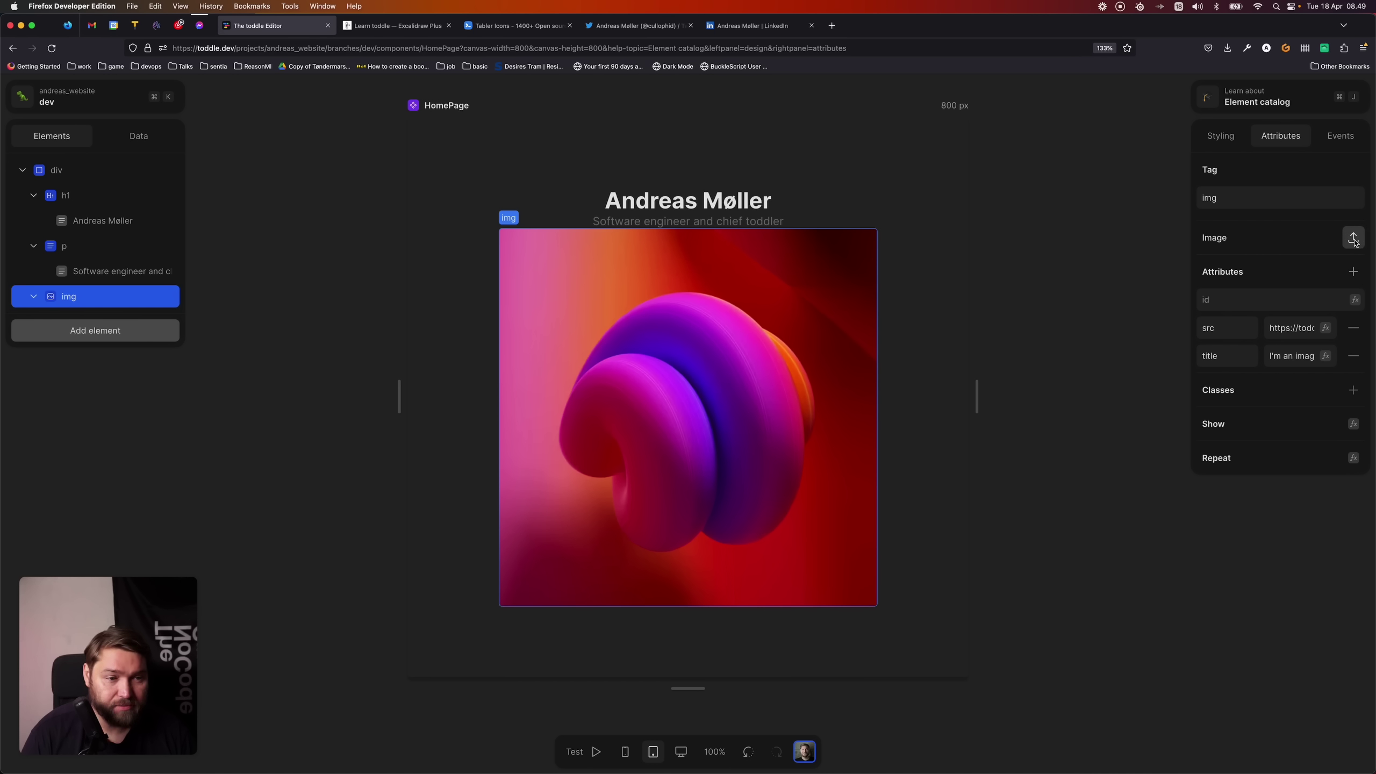
pyautogui.click(1353, 239)
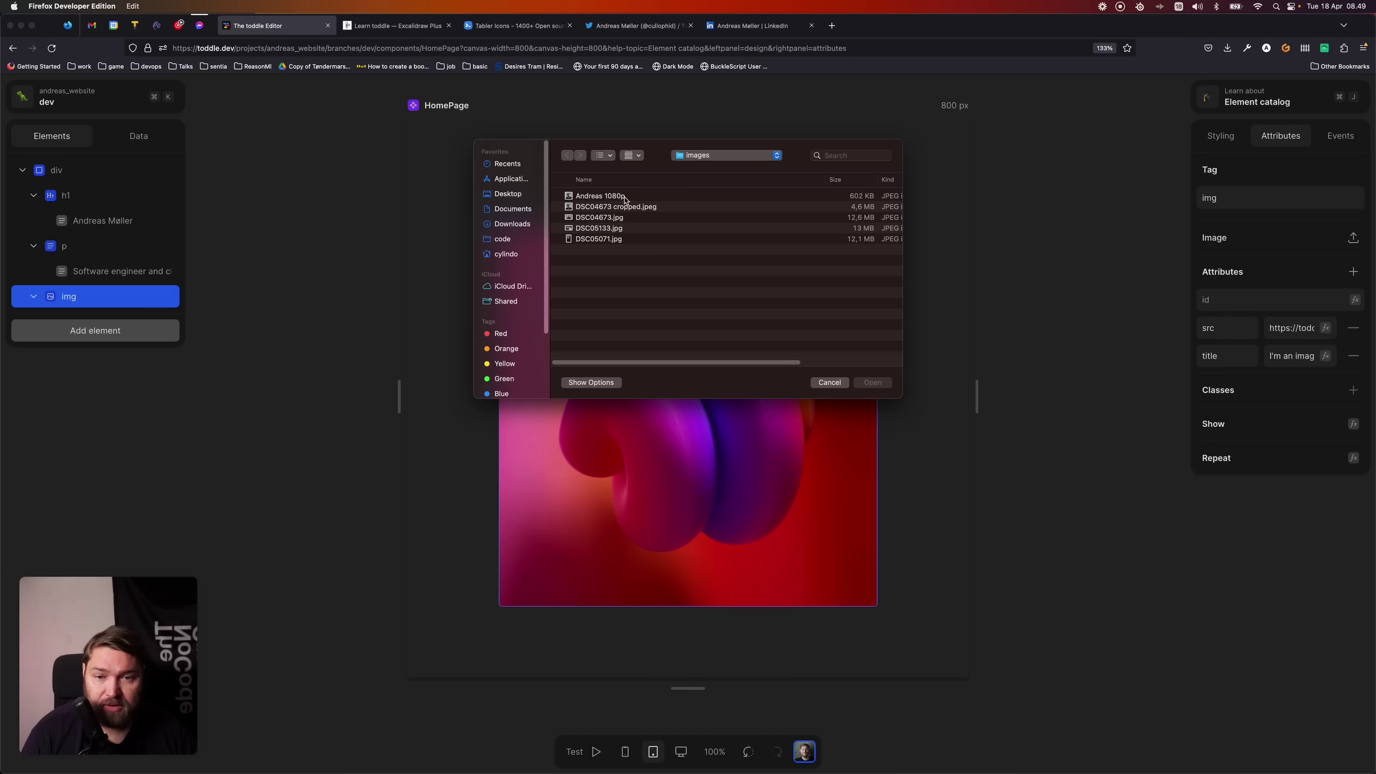
pyautogui.click(625, 196)
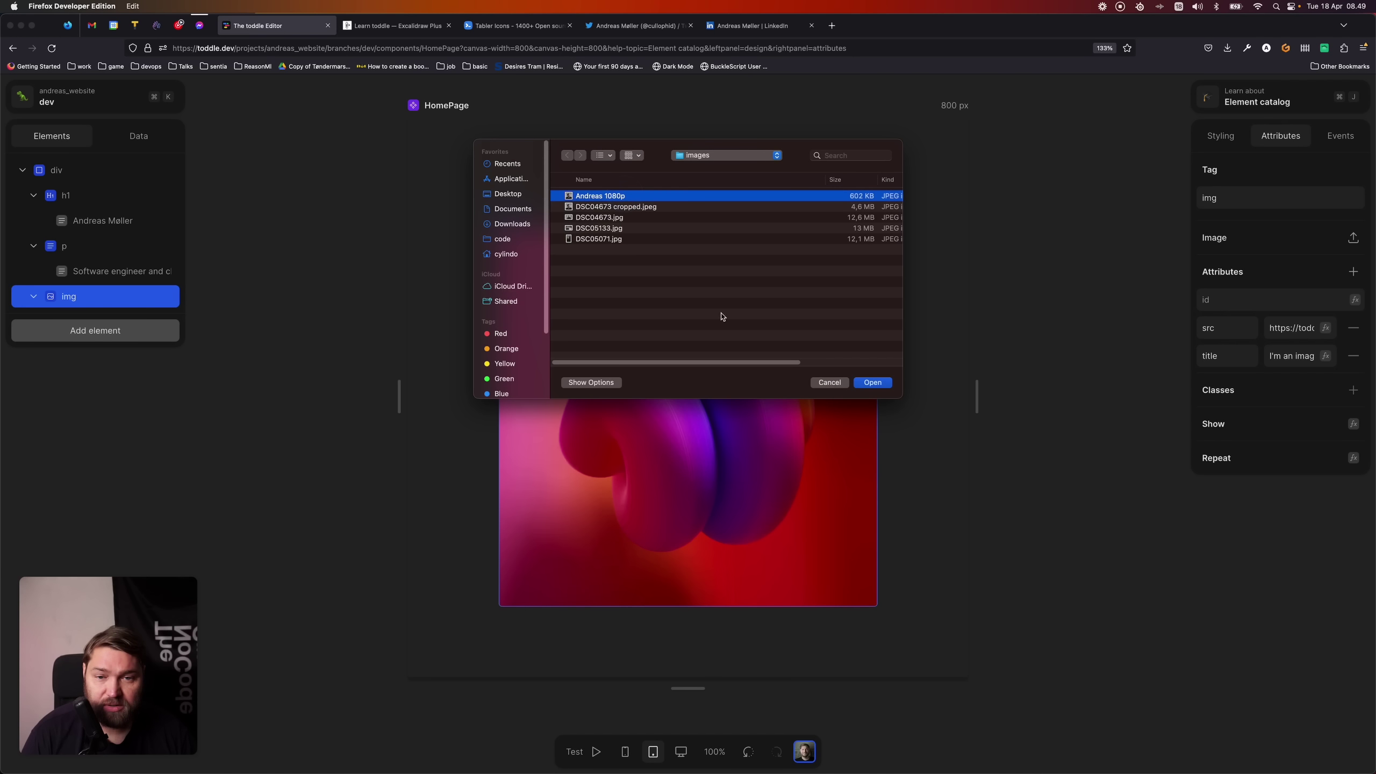
pyautogui.click(873, 383)
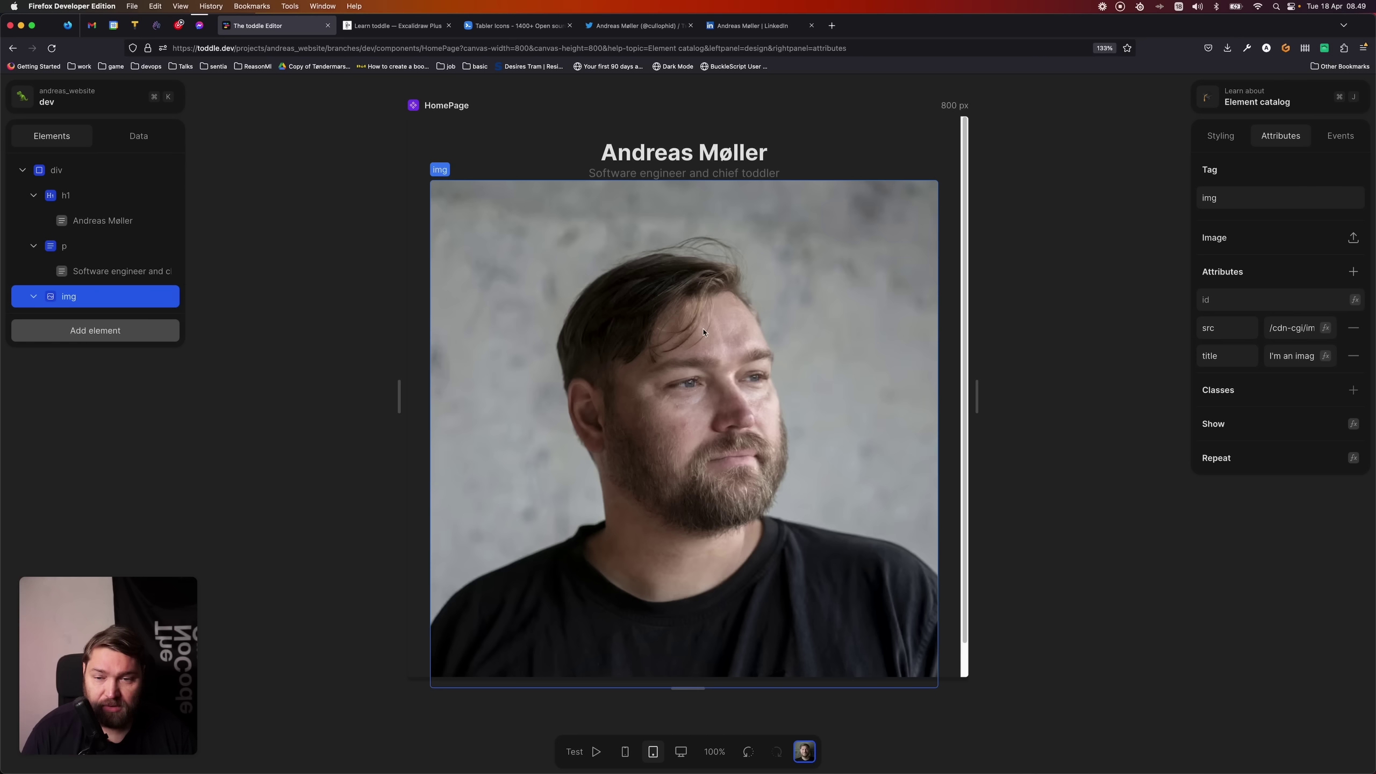
# - Set the portrait image's width to 120, leaving its height unset
pyautogui.scroll(-3, 683, 319)
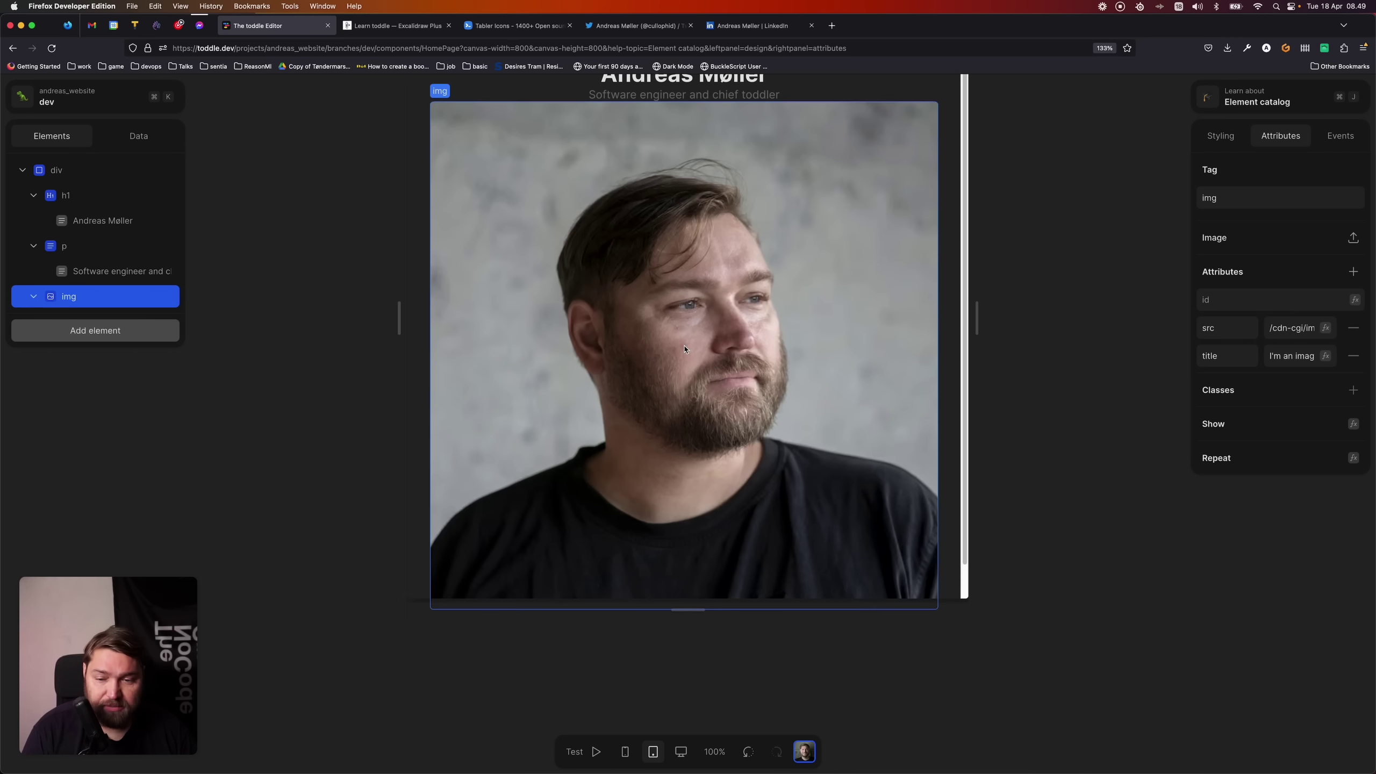
pyautogui.scroll(5, 684, 336)
pyautogui.scroll(-2, 685, 346)
pyautogui.scroll(-2, 685, 346)
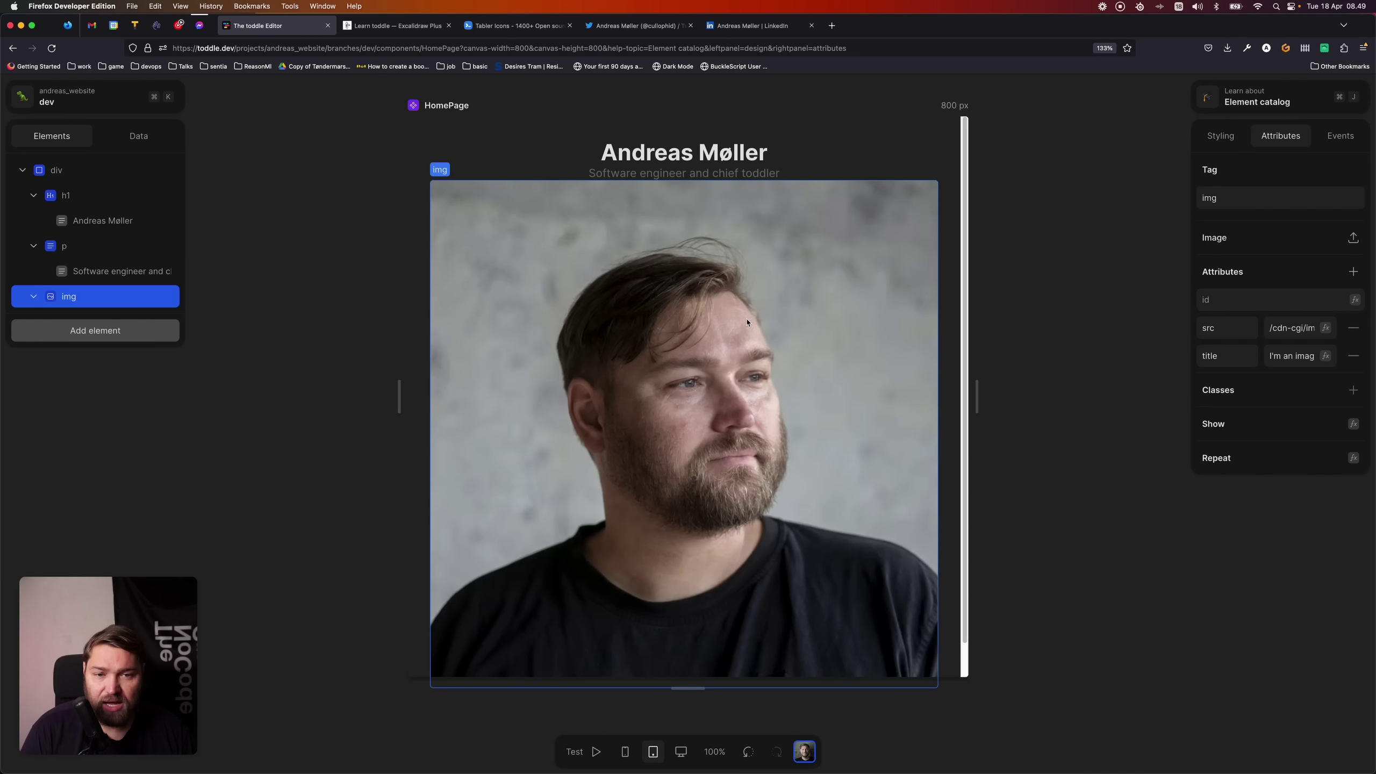
pyautogui.click(141, 302)
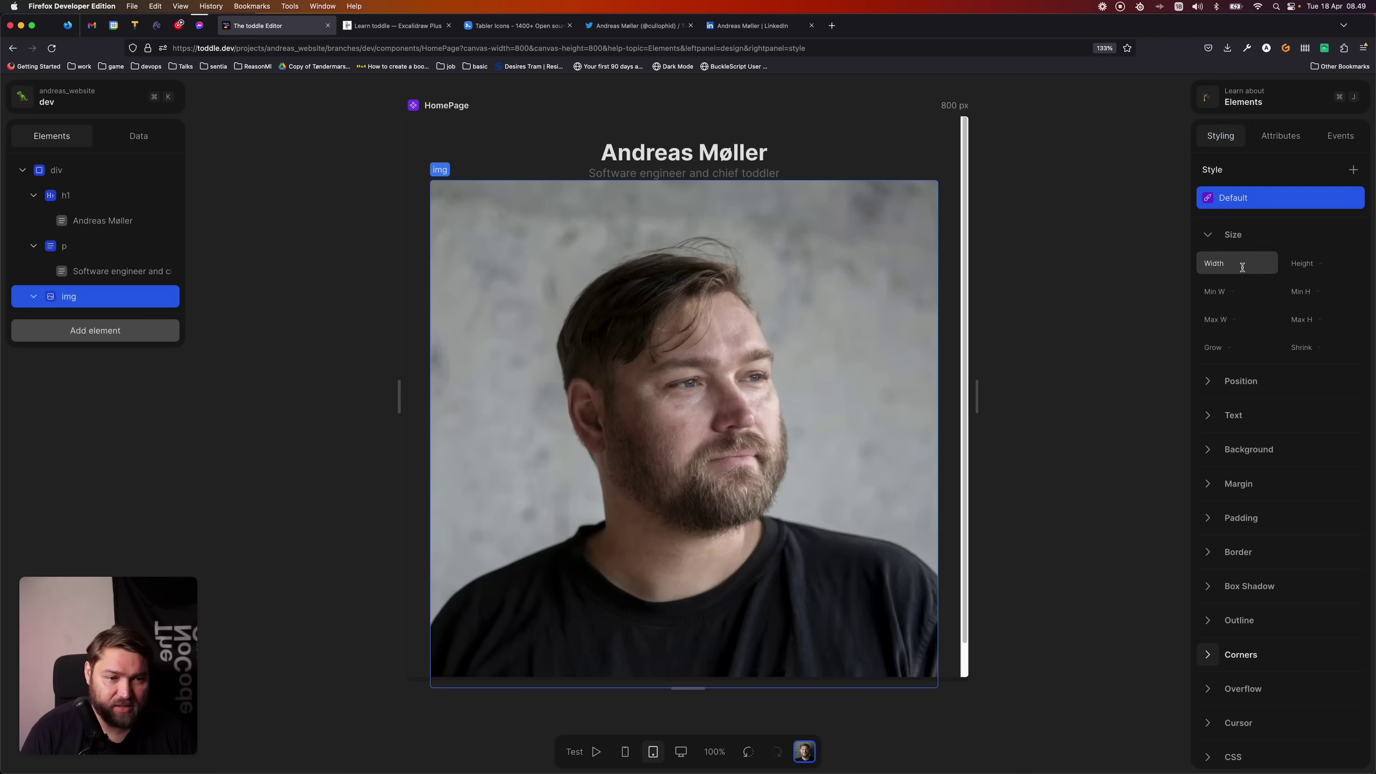
pyautogui.click(1233, 263)
pyautogui.write('120')
pyautogui.press('Tab')
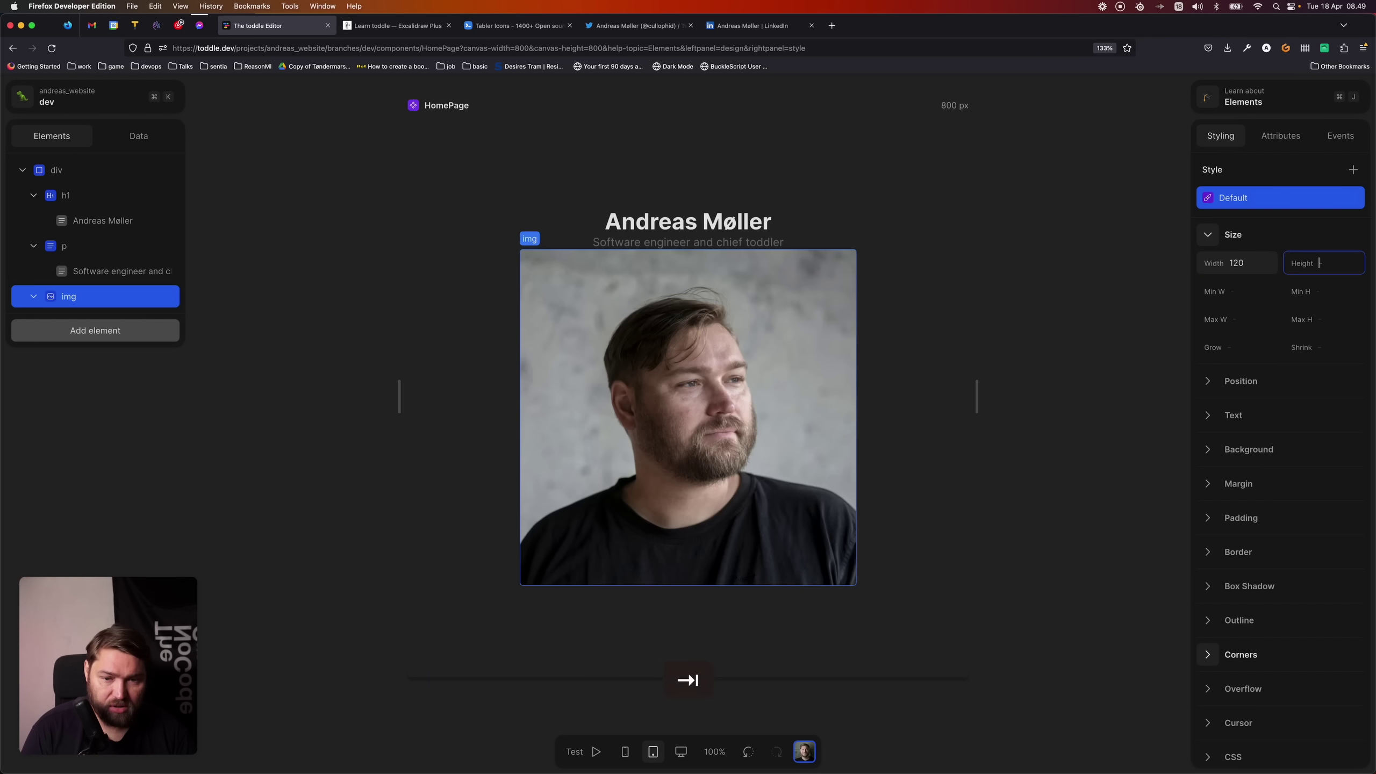
pyautogui.click(1002, 291)
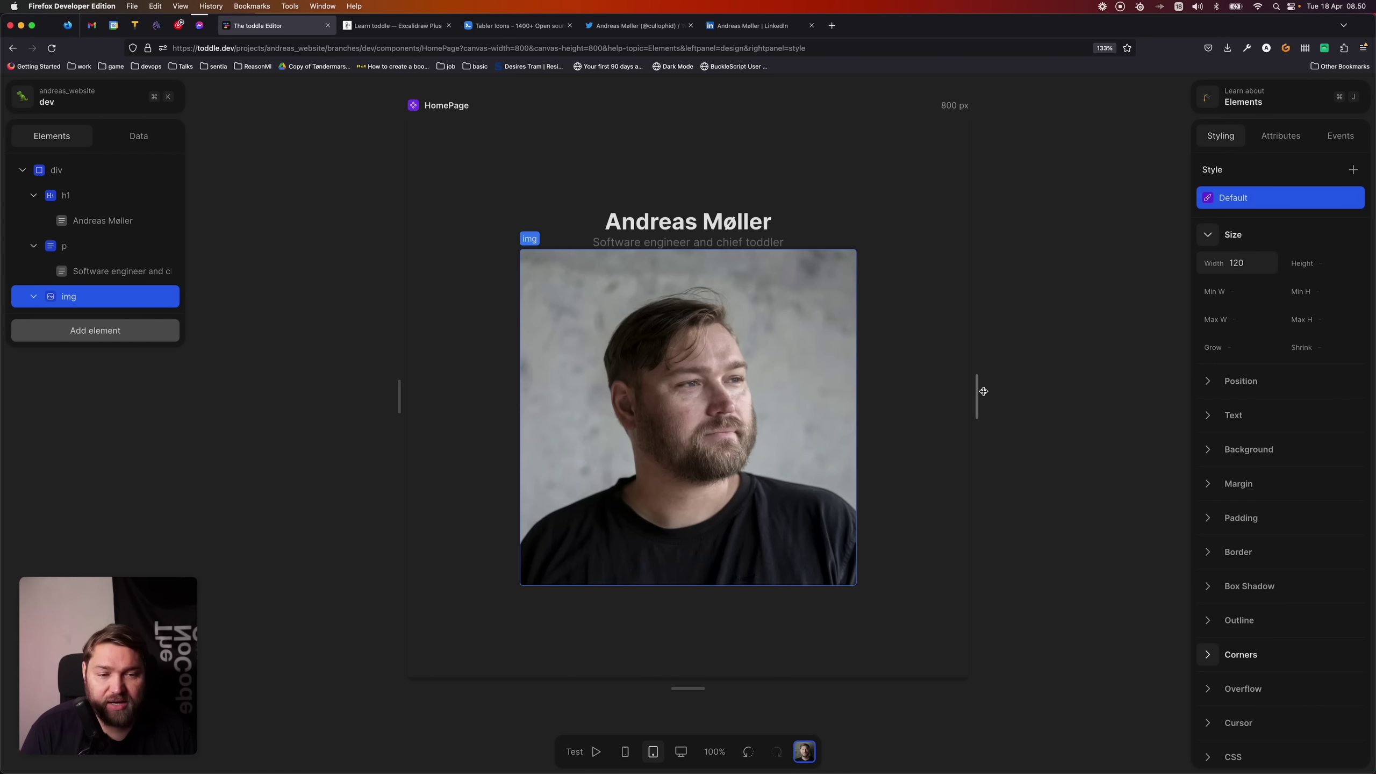
# - Preview the page at 595 px mobile width and move the portrait above the name heading
pyautogui.moveTo(982, 402); pyautogui.dragTo(903, 395)
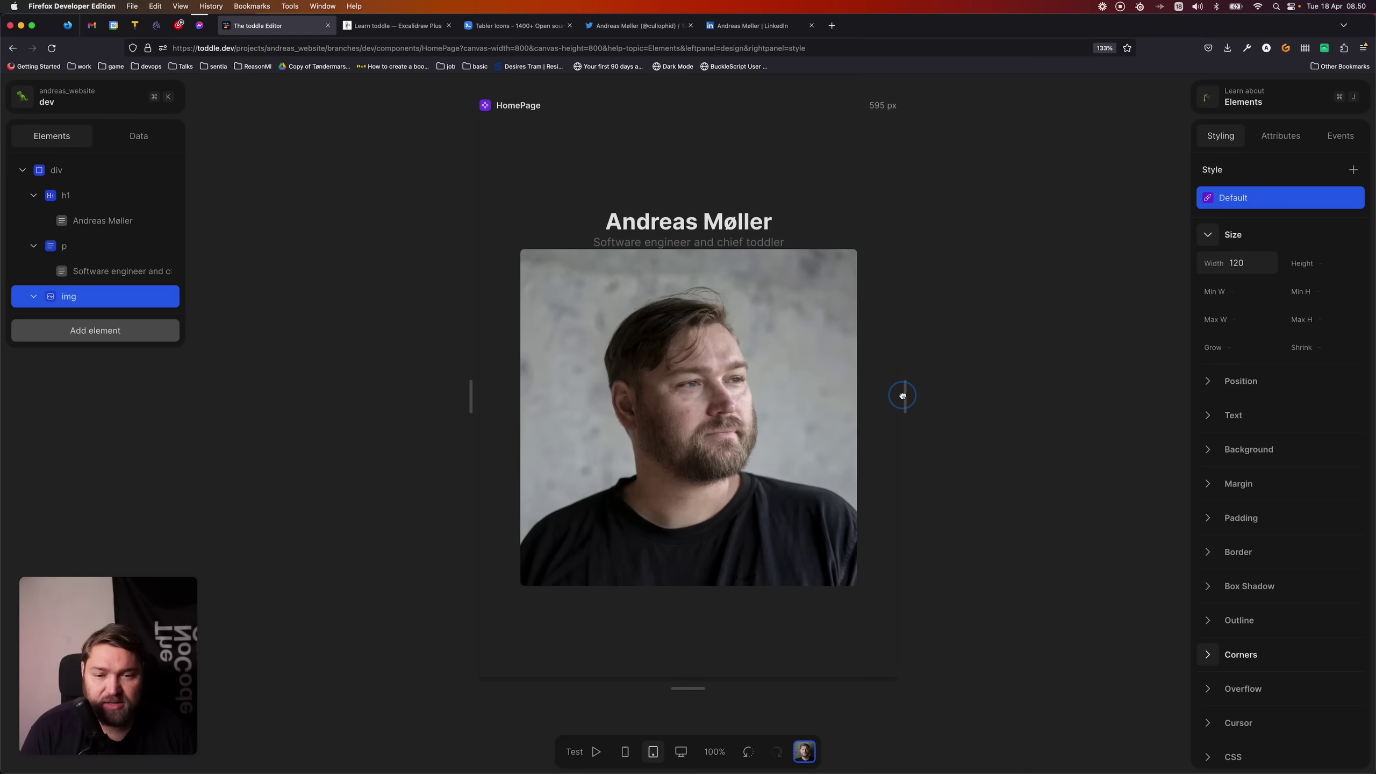
pyautogui.click(625, 752)
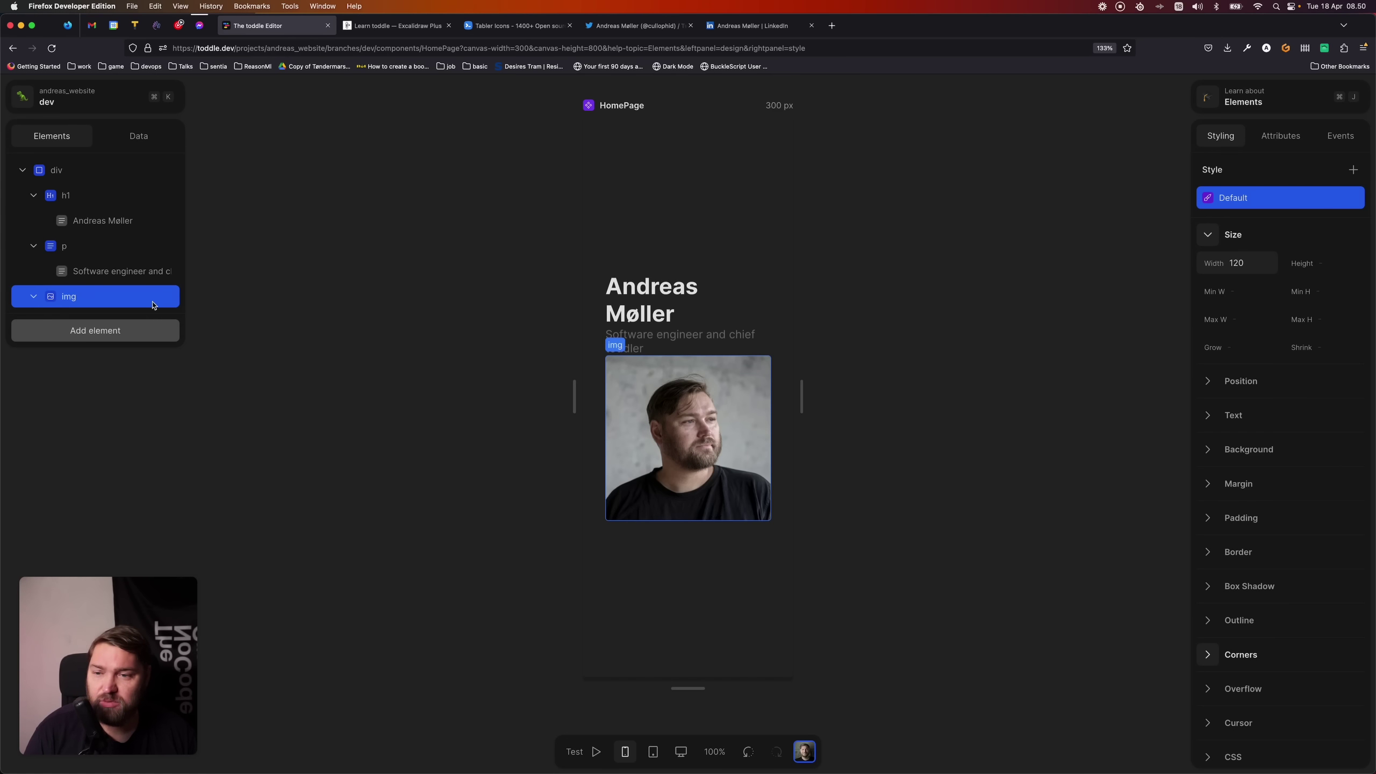
pyautogui.moveTo(104, 303); pyautogui.dragTo(93, 181)
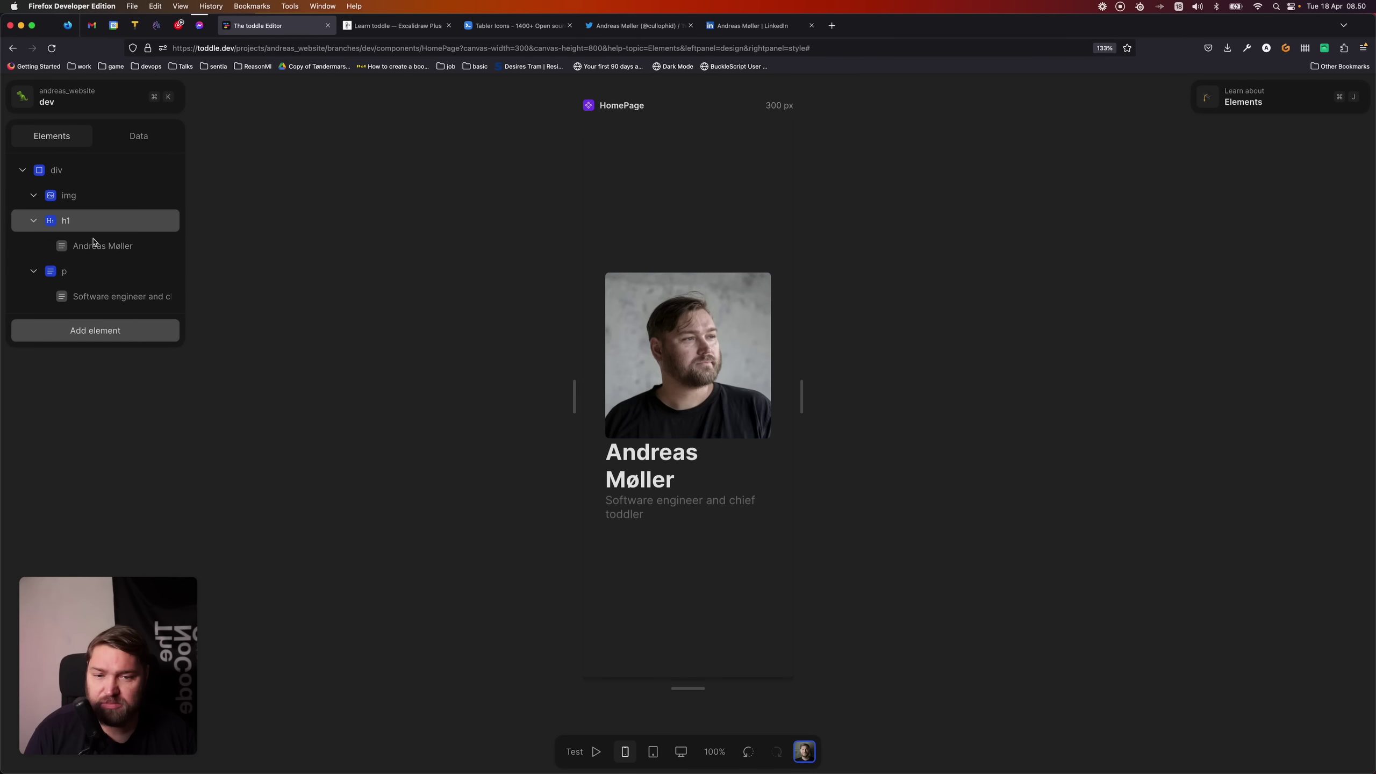
# - Reduce the root container's padding from 8 to 4
pyautogui.click(593, 382)
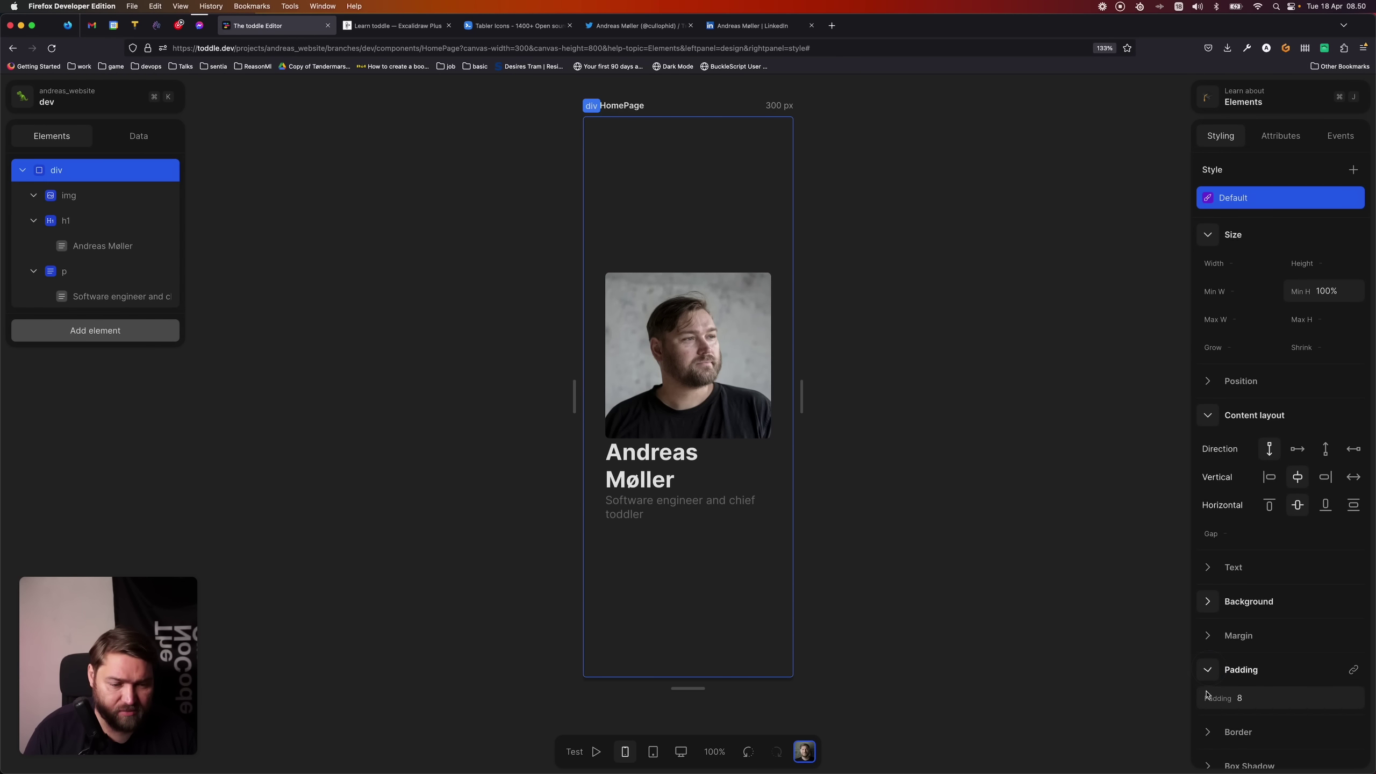
pyautogui.click(1206, 695)
pyautogui.write('5')
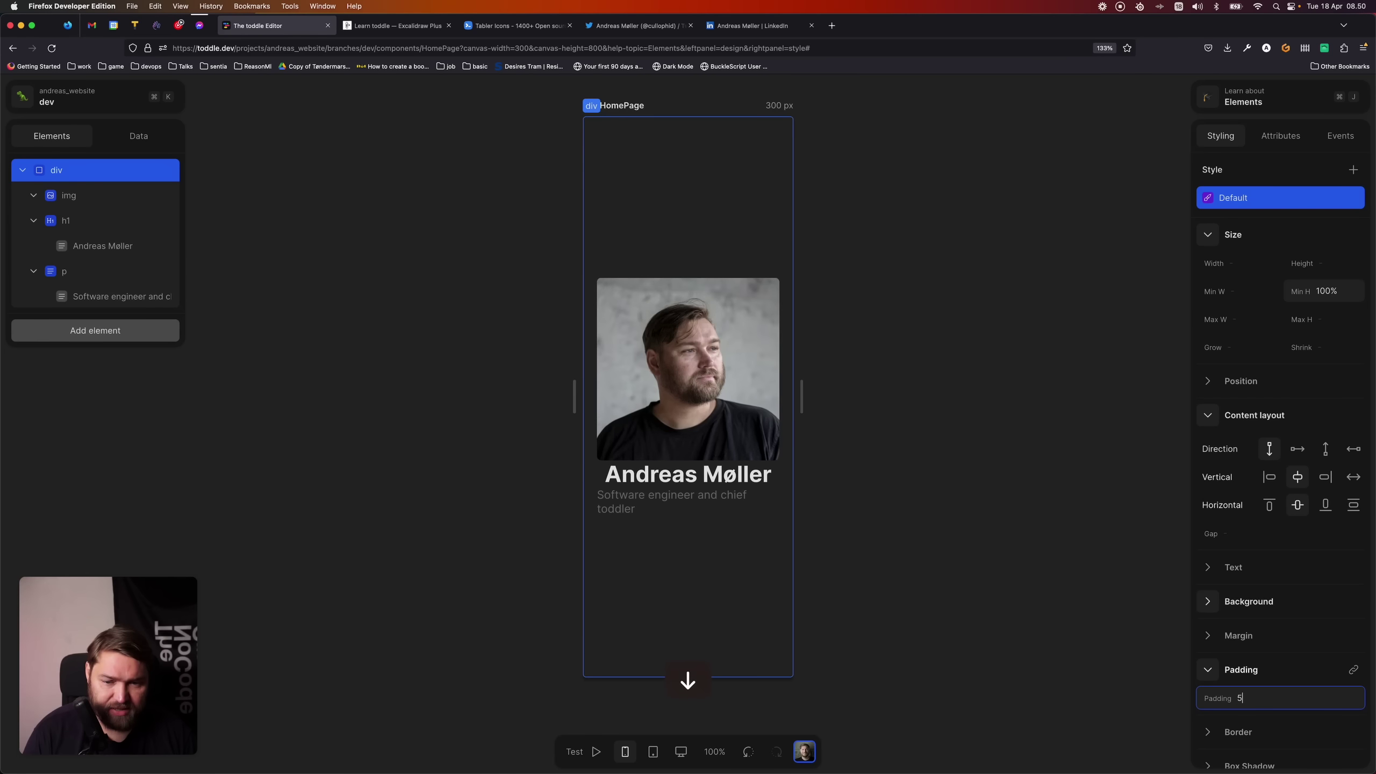
pyautogui.press('BackSpace')
pyautogui.write('4')
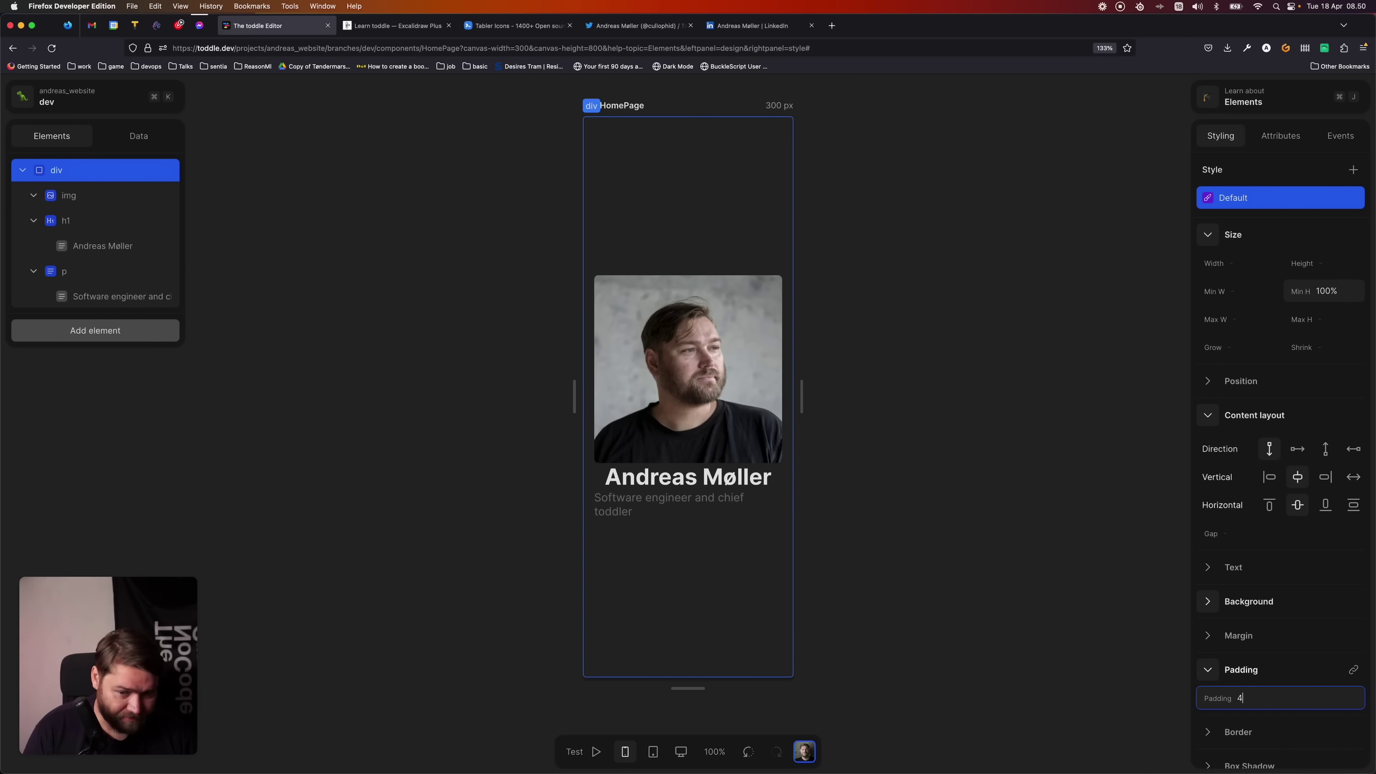
pyautogui.click(450, 538)
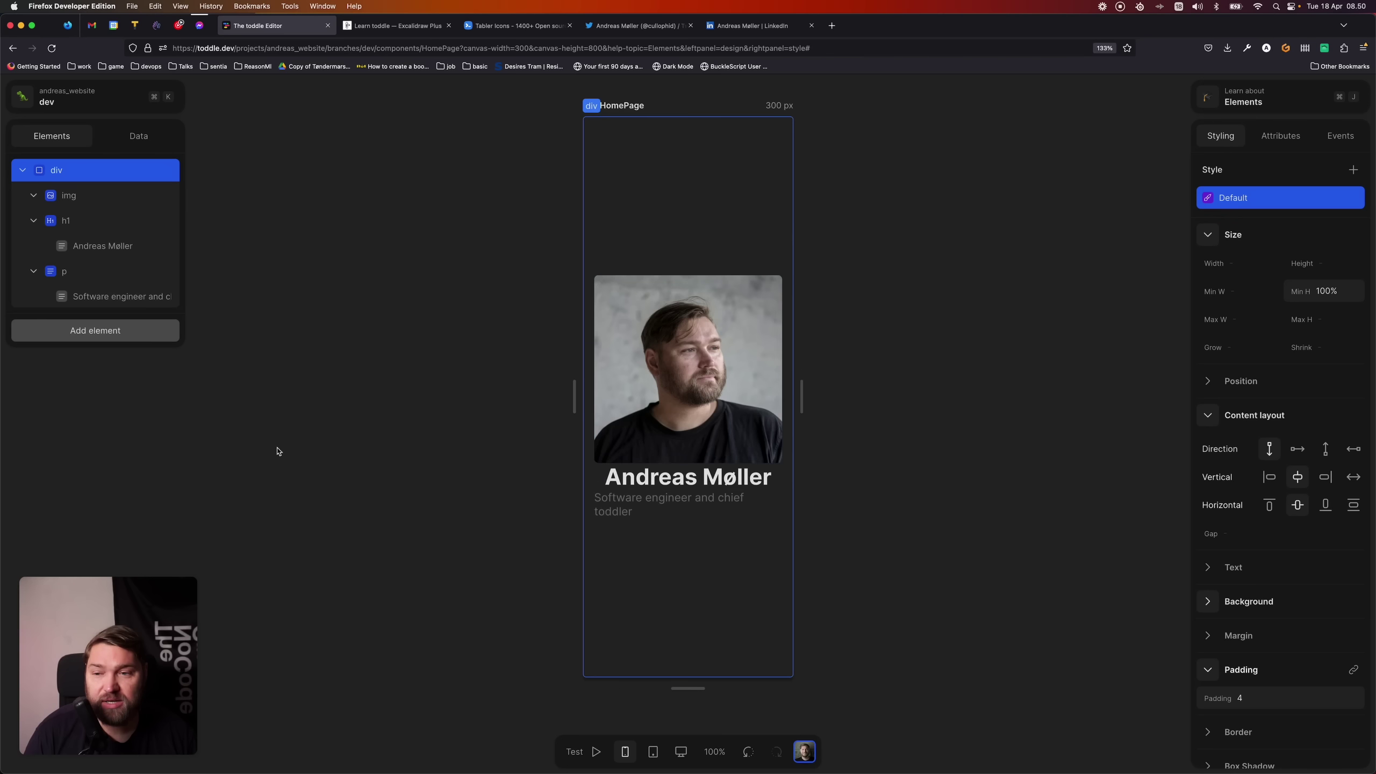
pyautogui.click(84, 222)
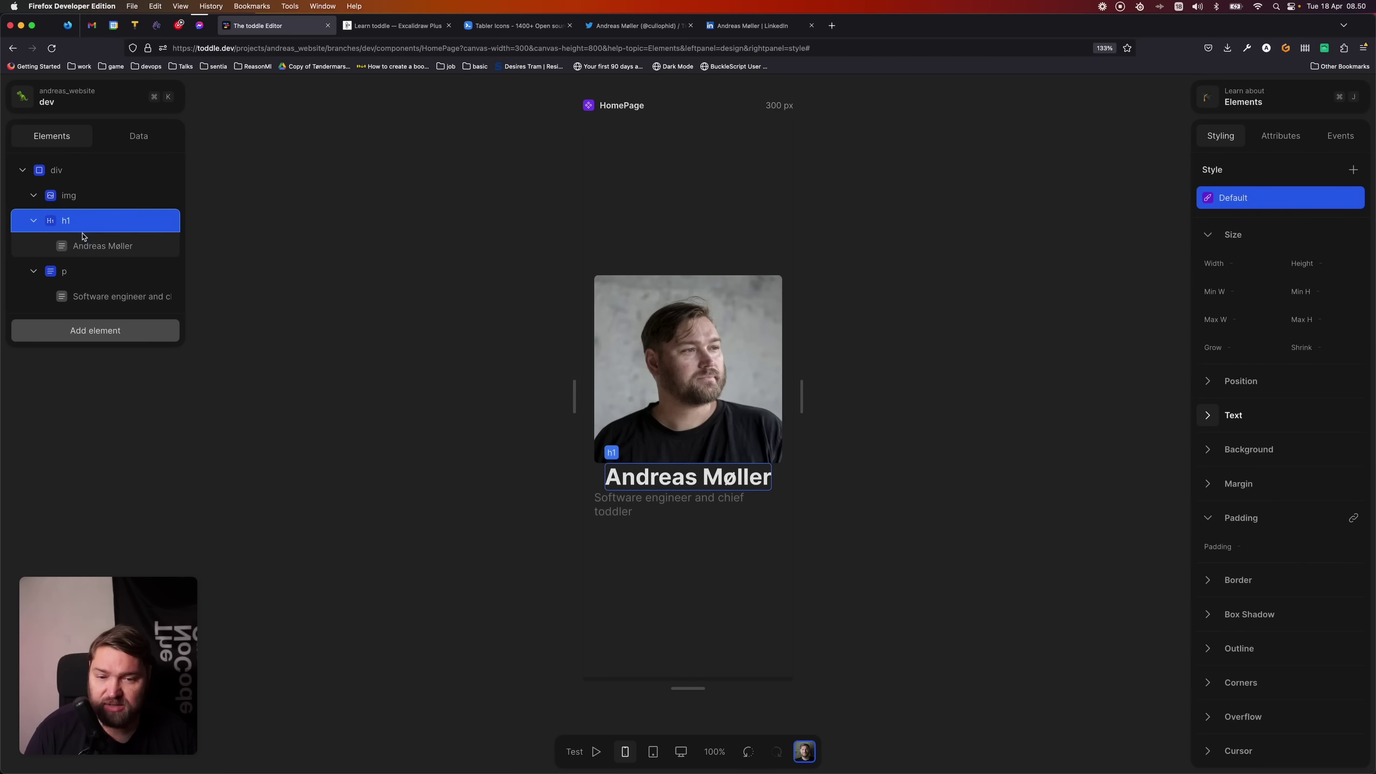
# - Insert a new div and move the name heading and subtitle into it
pyautogui.click(71, 170)
pyautogui.click(95, 339)
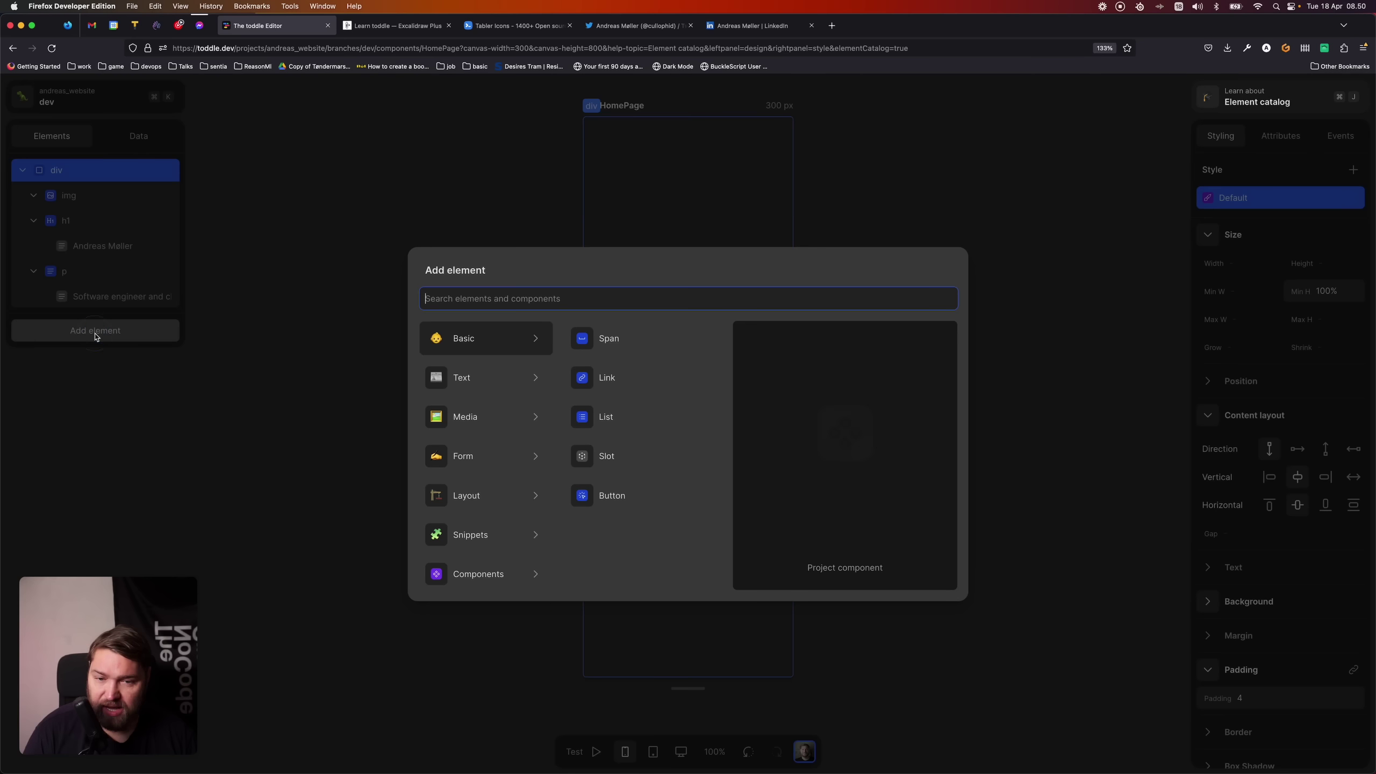
pyautogui.write('div')
pyautogui.press('Return')
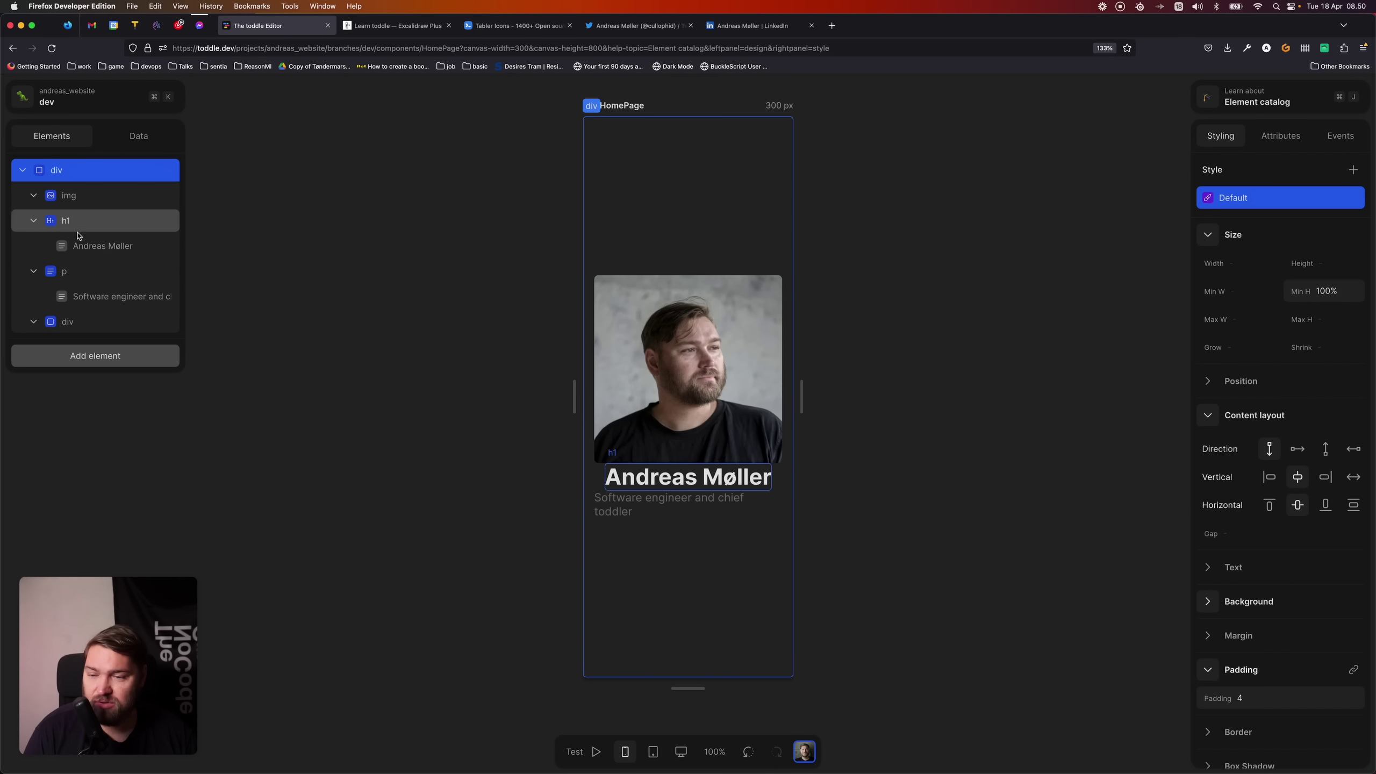
pyautogui.moveTo(75, 271); pyautogui.dragTo(81, 321)
pyautogui.moveTo(76, 221); pyautogui.dragTo(85, 282)
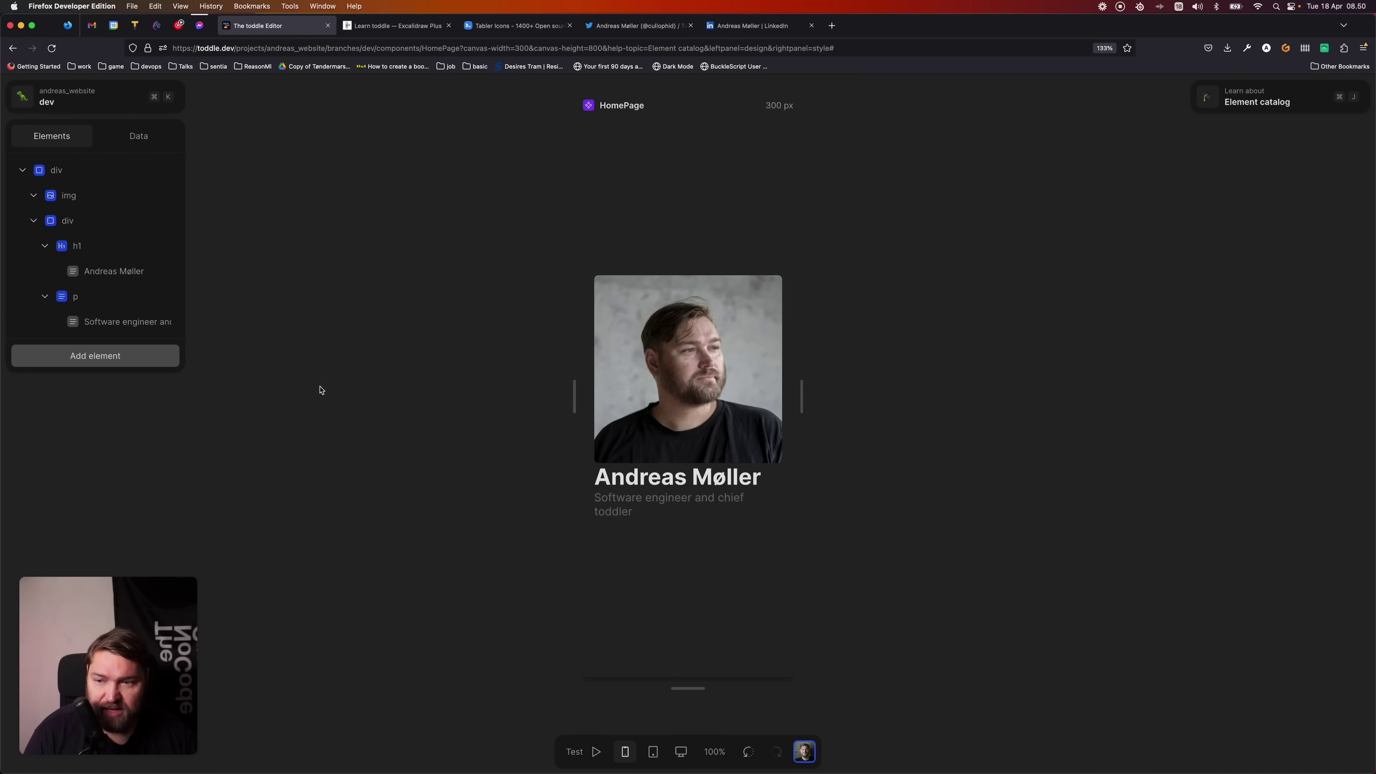
# - Set the root container's gap between items to 4
pyautogui.click(88, 177)
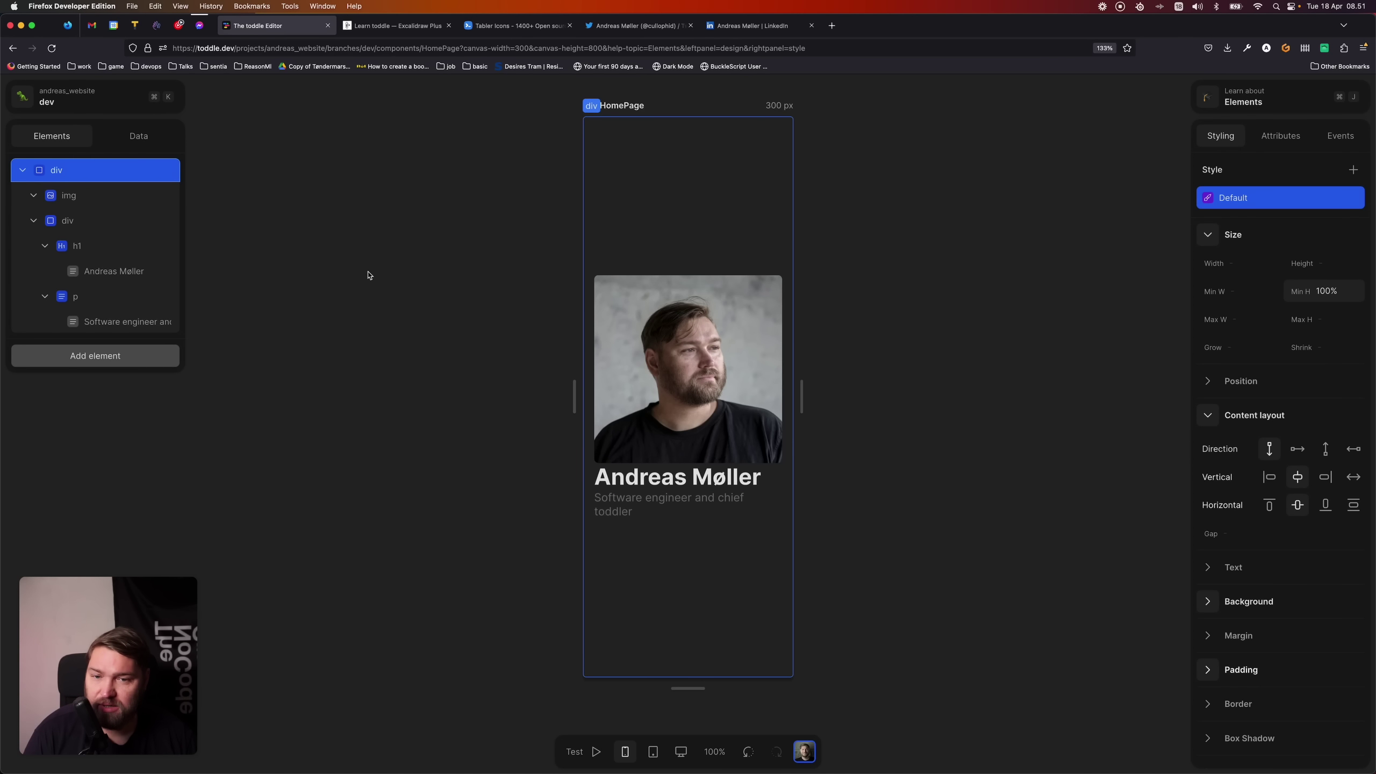
pyautogui.click(1258, 539)
pyautogui.write('4')
pyautogui.press('Return')
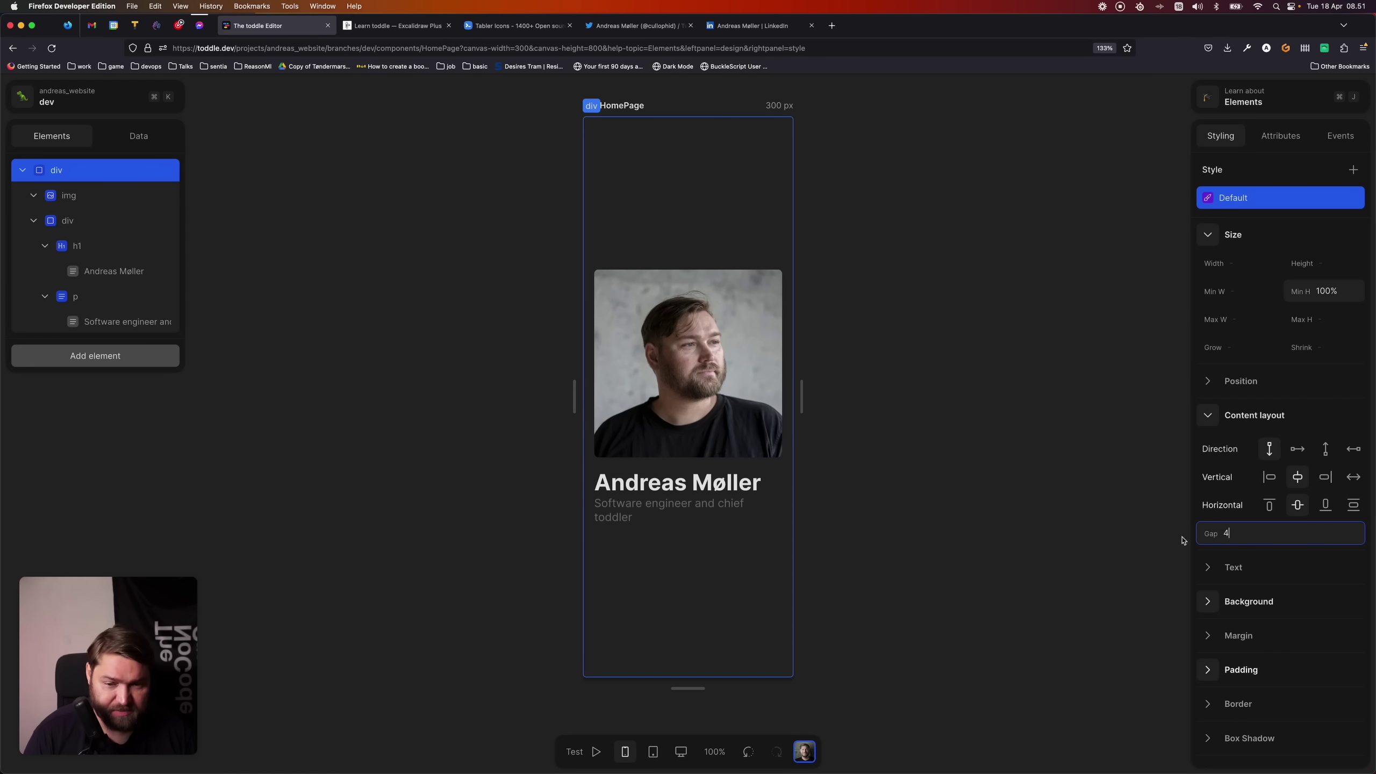
pyautogui.click(962, 540)
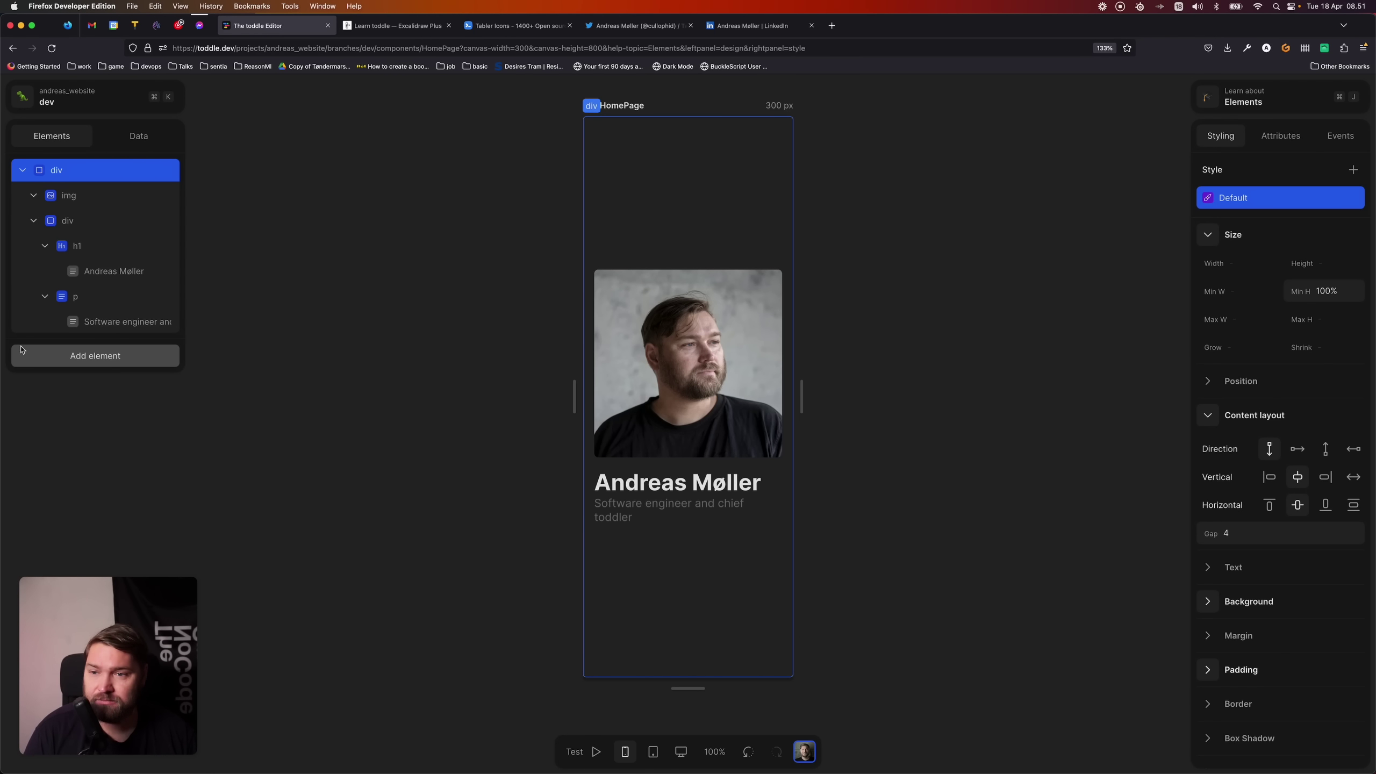
# - Insert a footer element into the page
pyautogui.click(130, 359)
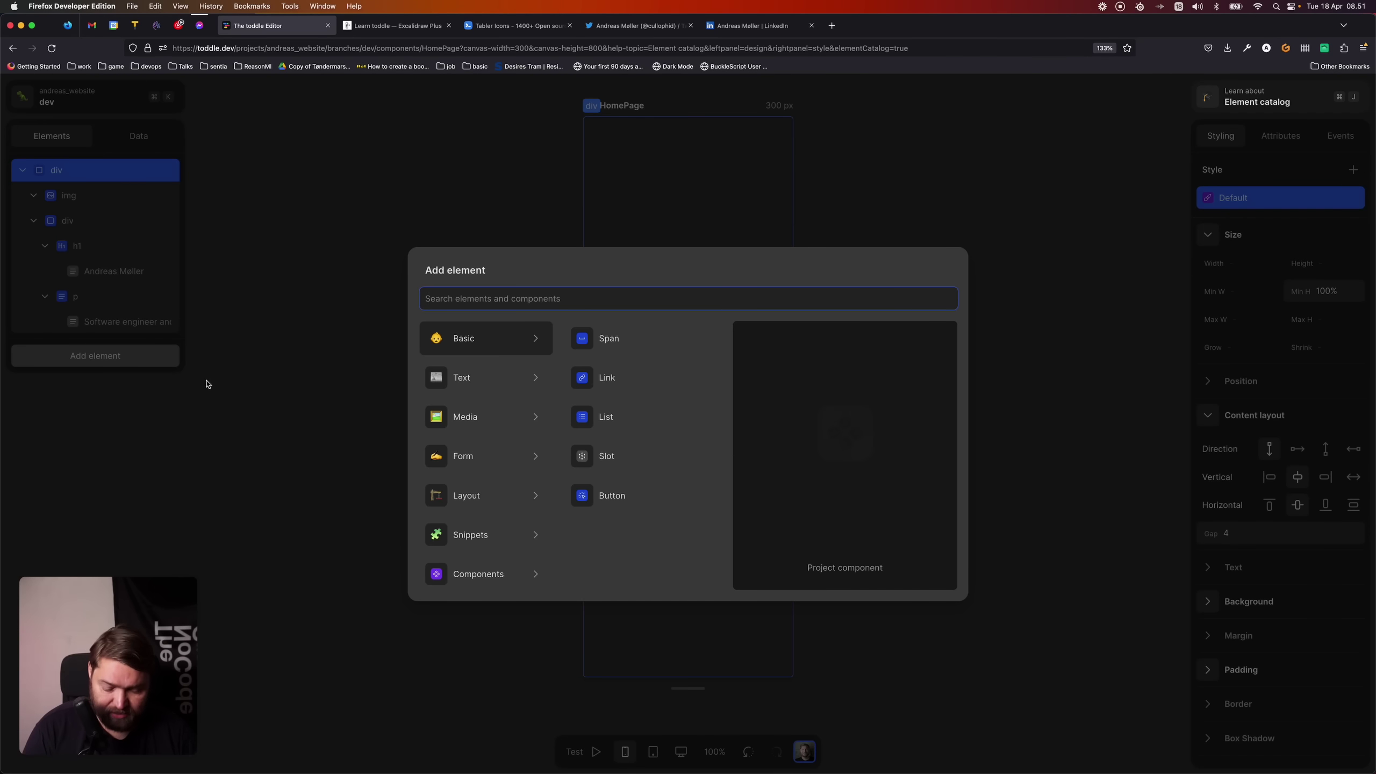
pyautogui.write('footer')
pyautogui.press('Return')
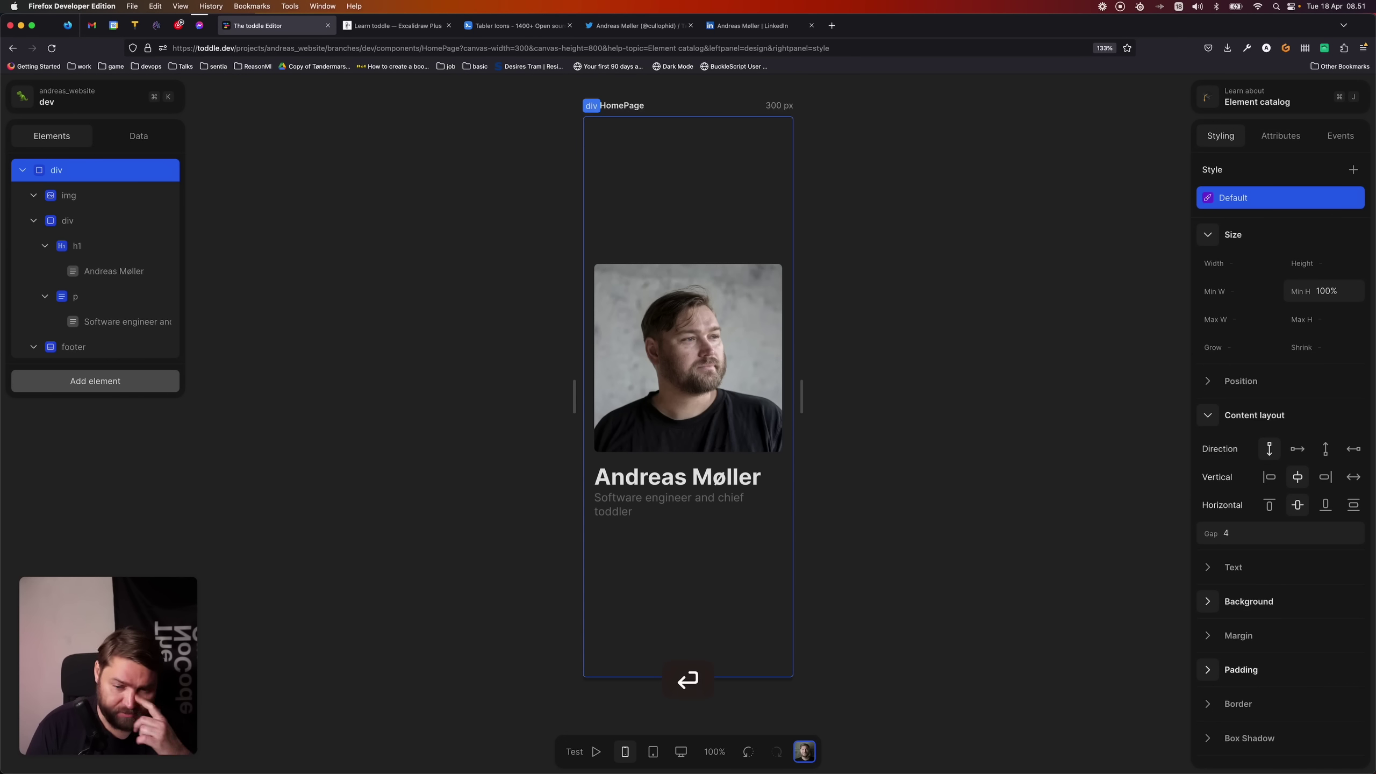
# - Set the footer's width to 100%
pyautogui.click(82, 349)
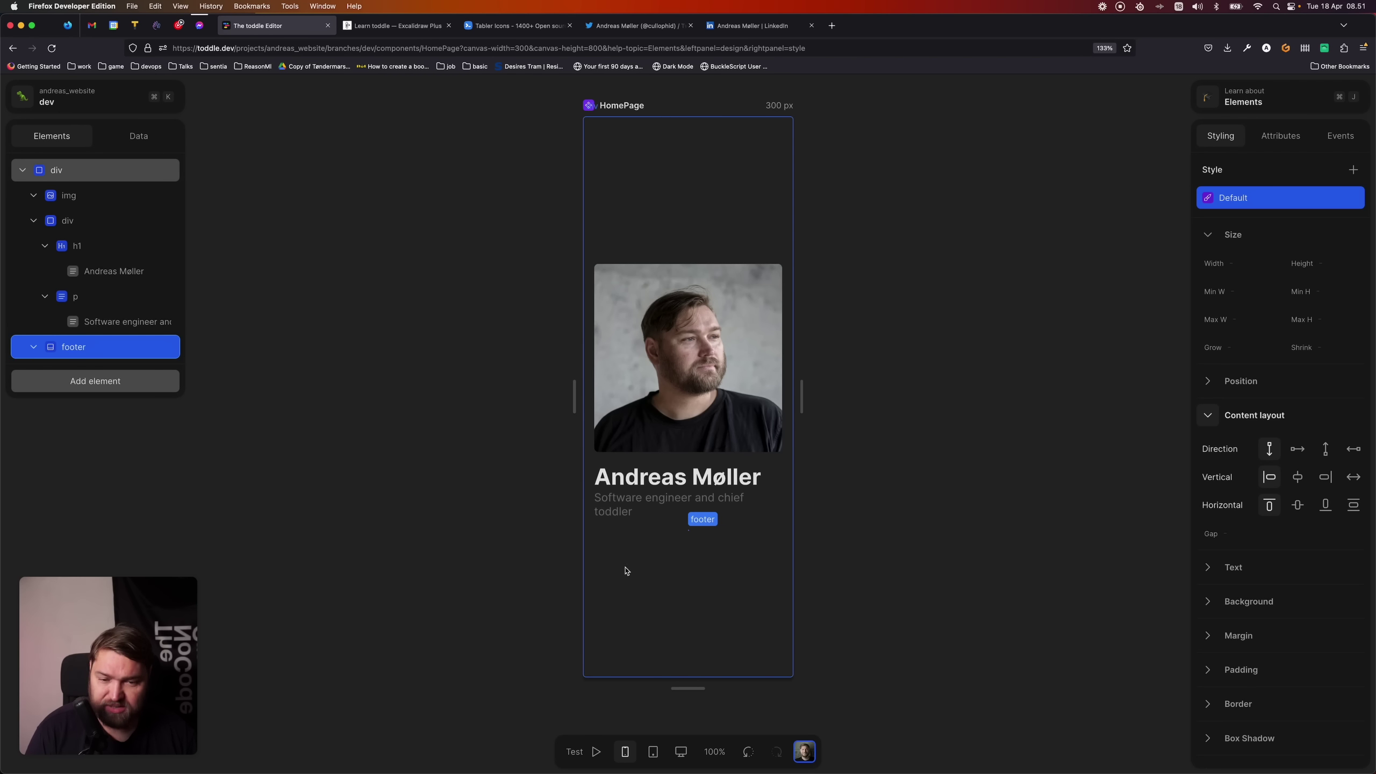
pyautogui.click(99, 351)
pyautogui.click(1257, 262)
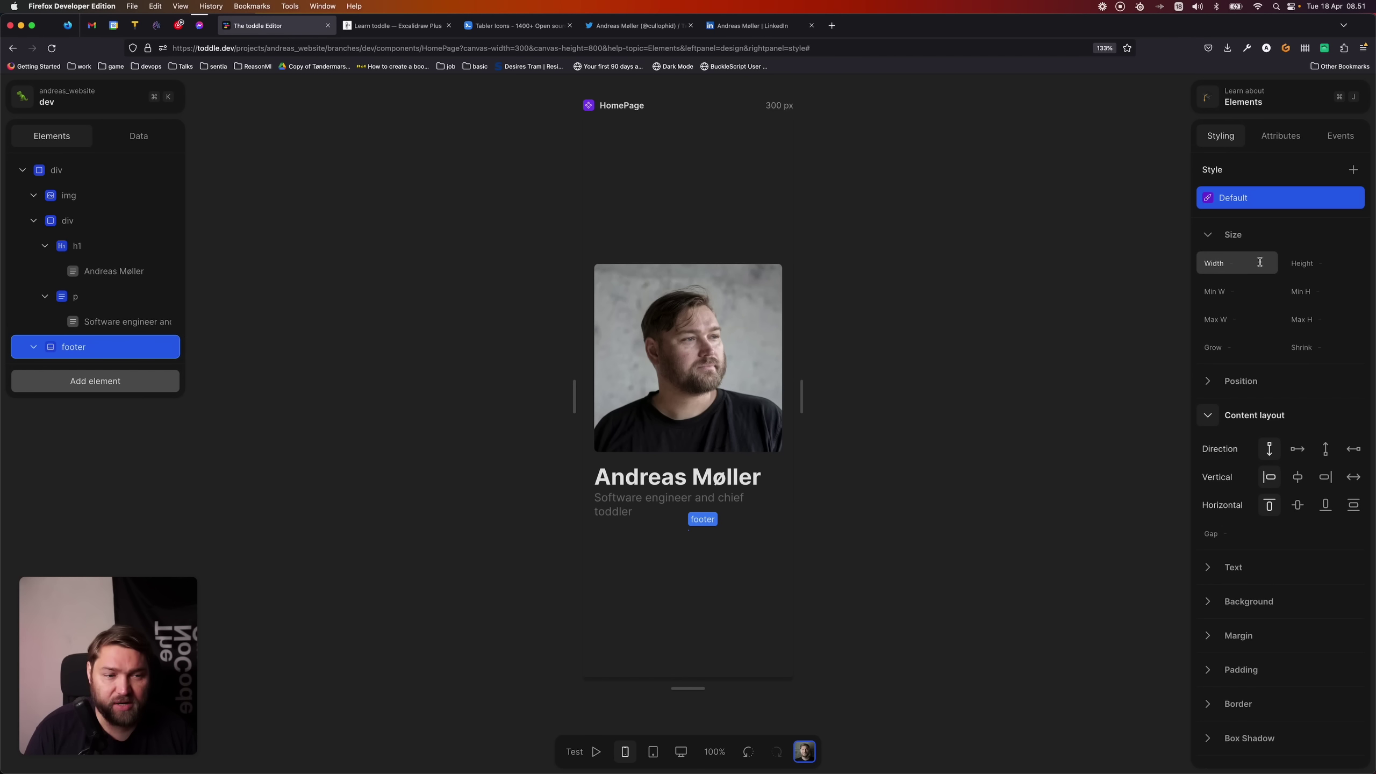
pyautogui.write('100%')
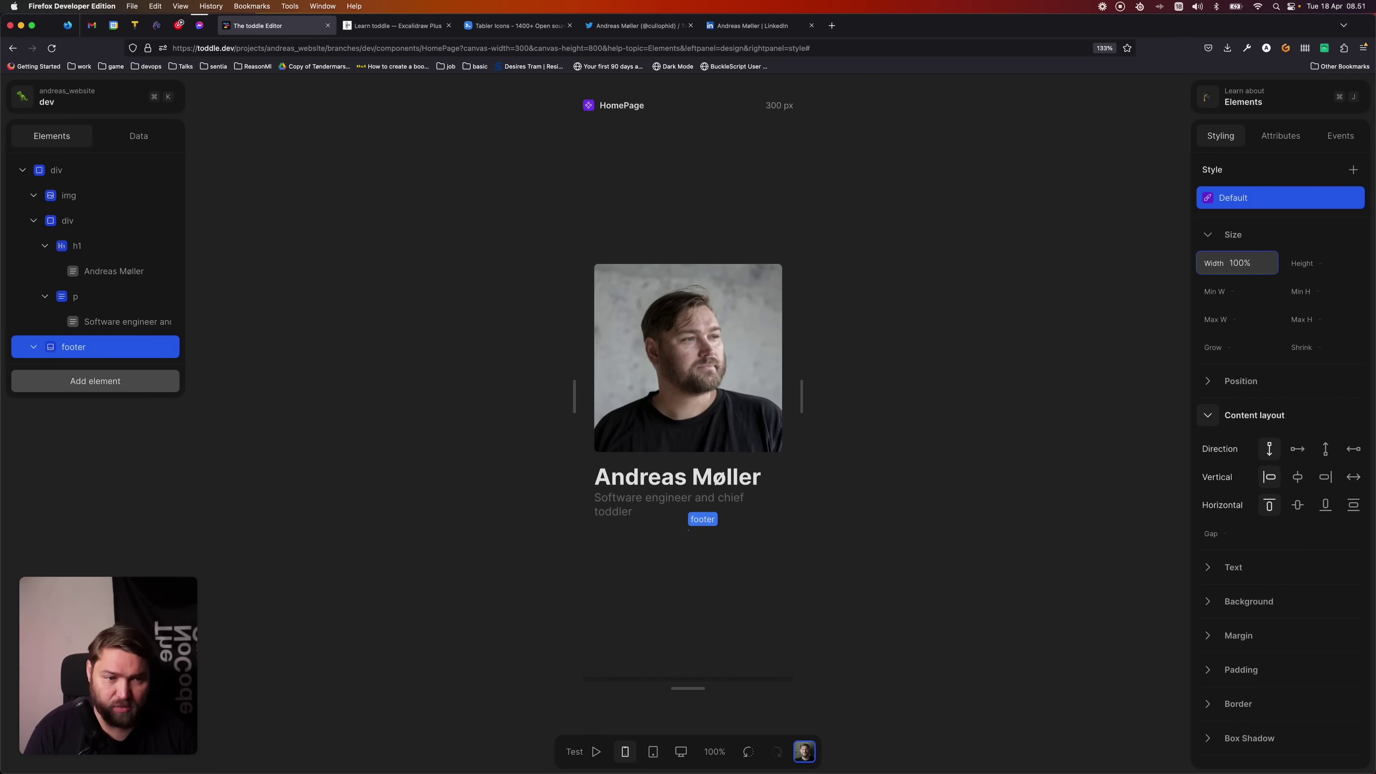
pyautogui.press('Tab')
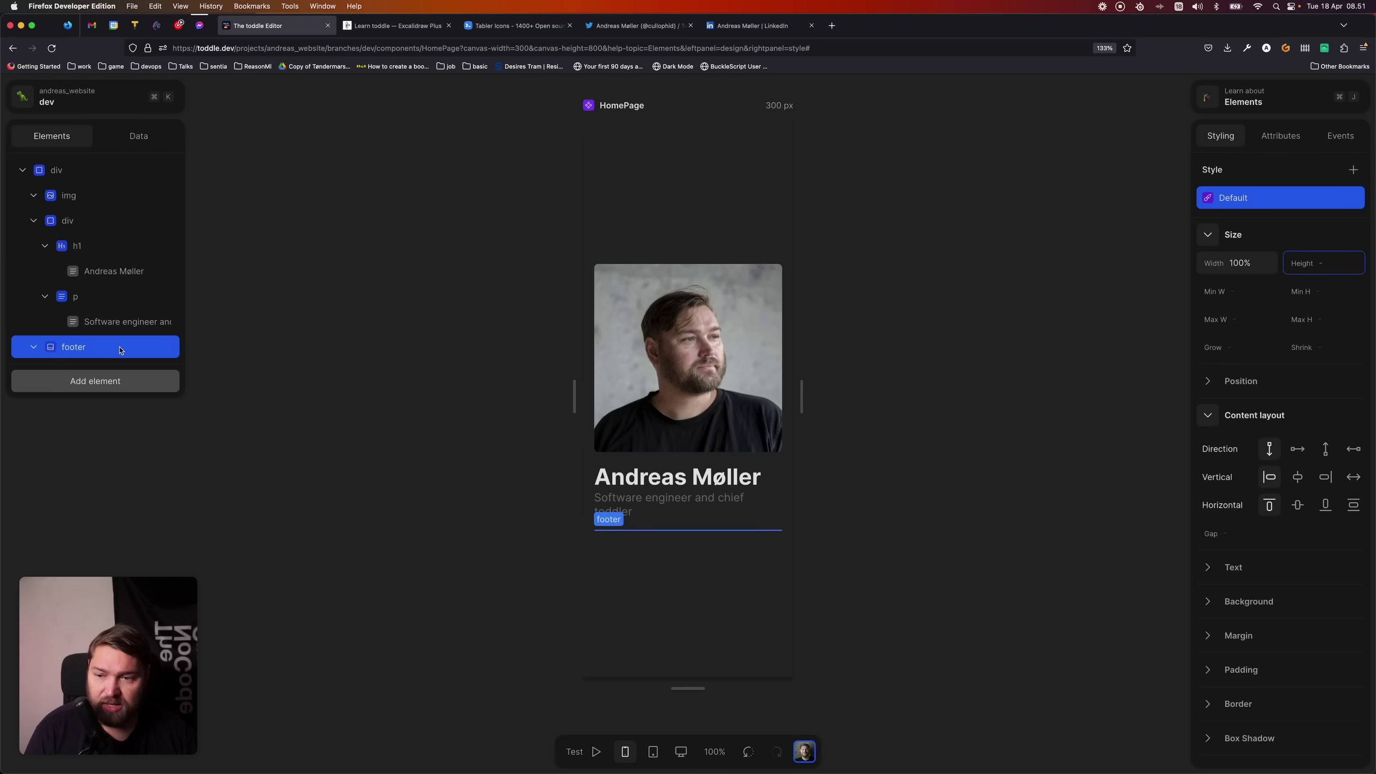
# - Insert a list into the footer and delete two of its list items, keeping one
pyautogui.click(122, 349)
pyautogui.click(95, 381)
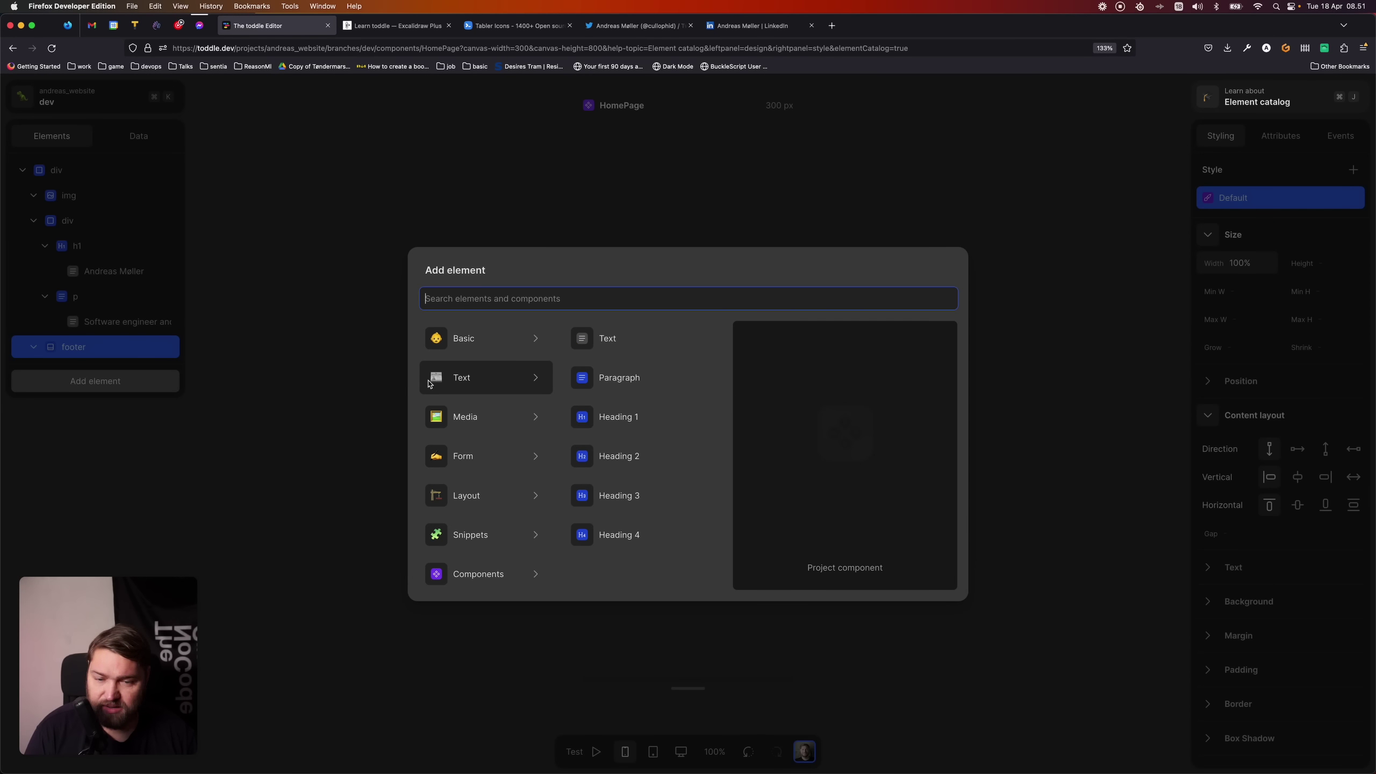
pyautogui.write('list')
pyautogui.press('Return')
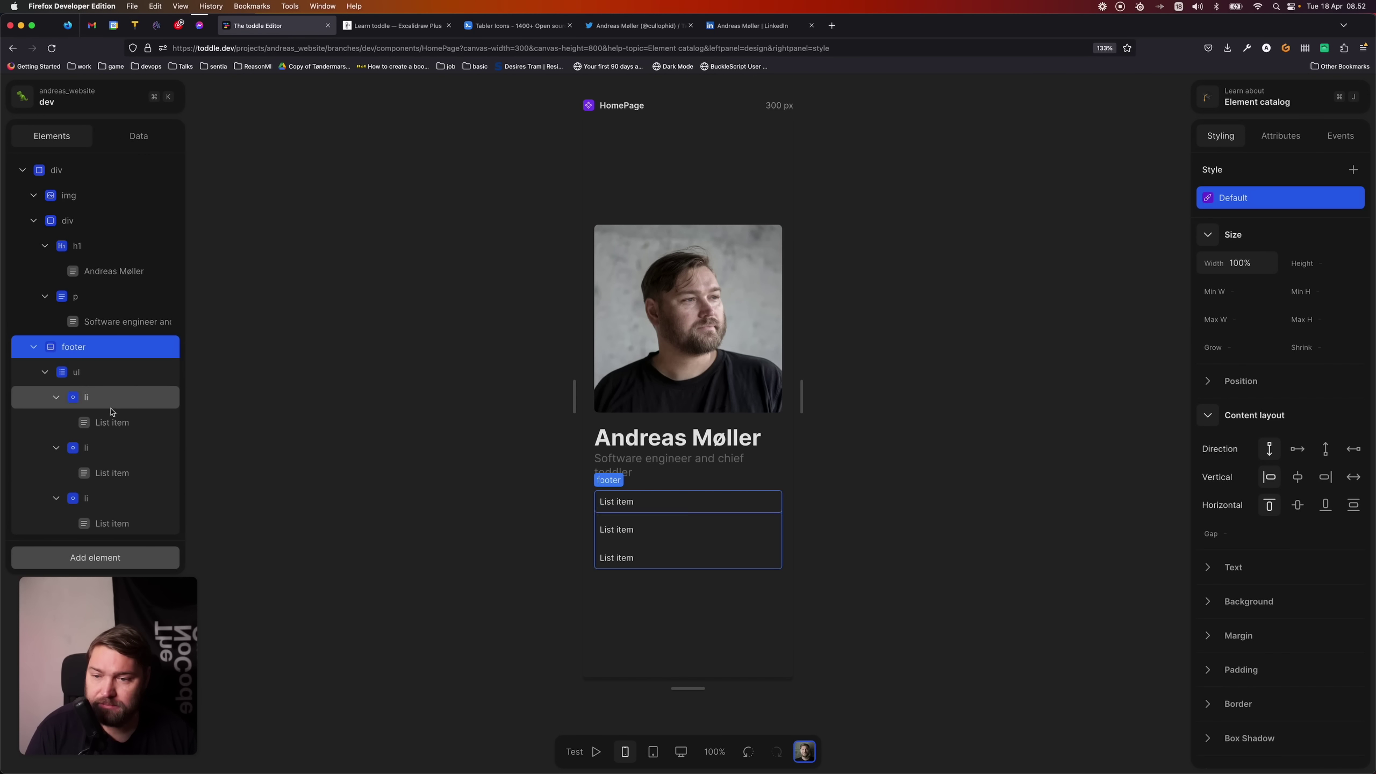
pyautogui.click(122, 449)
pyautogui.press('Delete')
pyautogui.click(97, 447)
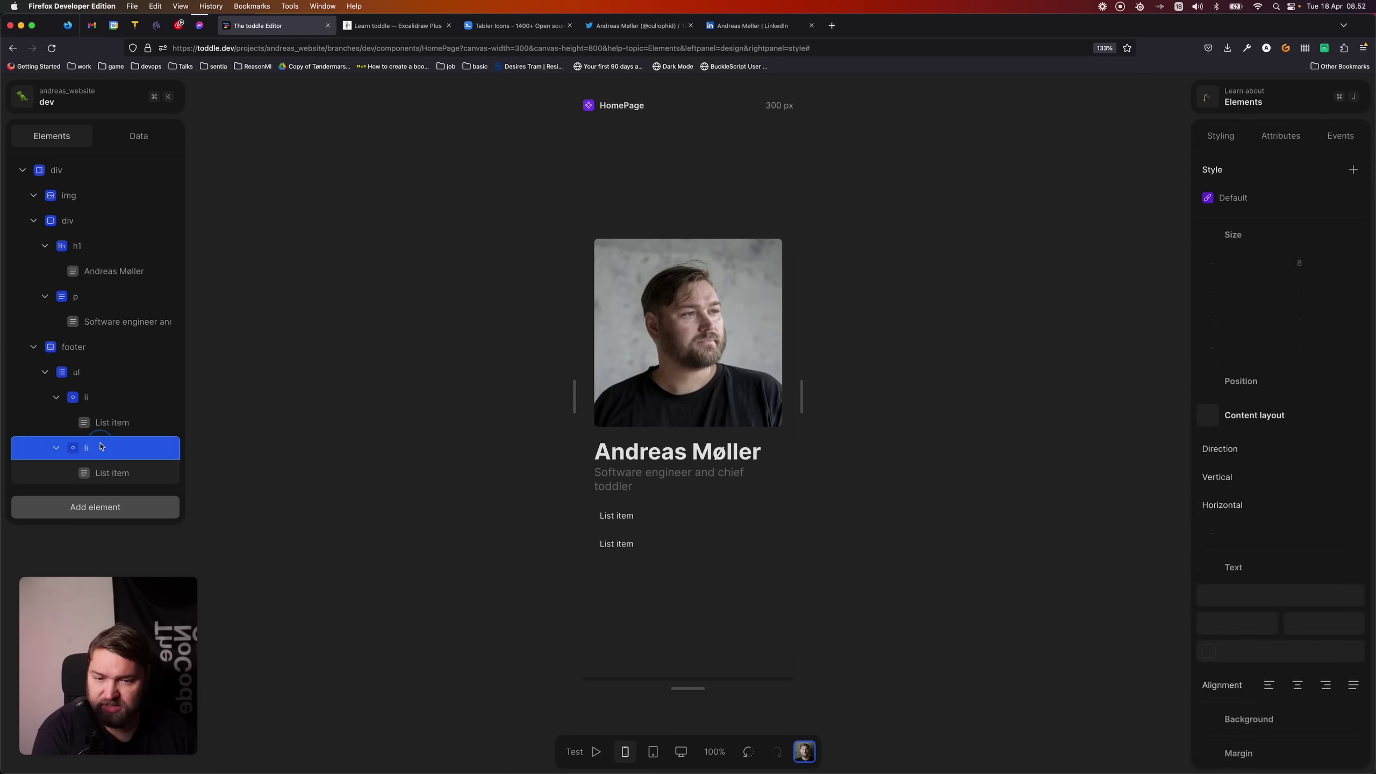
pyautogui.press('Delete')
# - Clear the background colour of the remaining list item
pyautogui.click(628, 526)
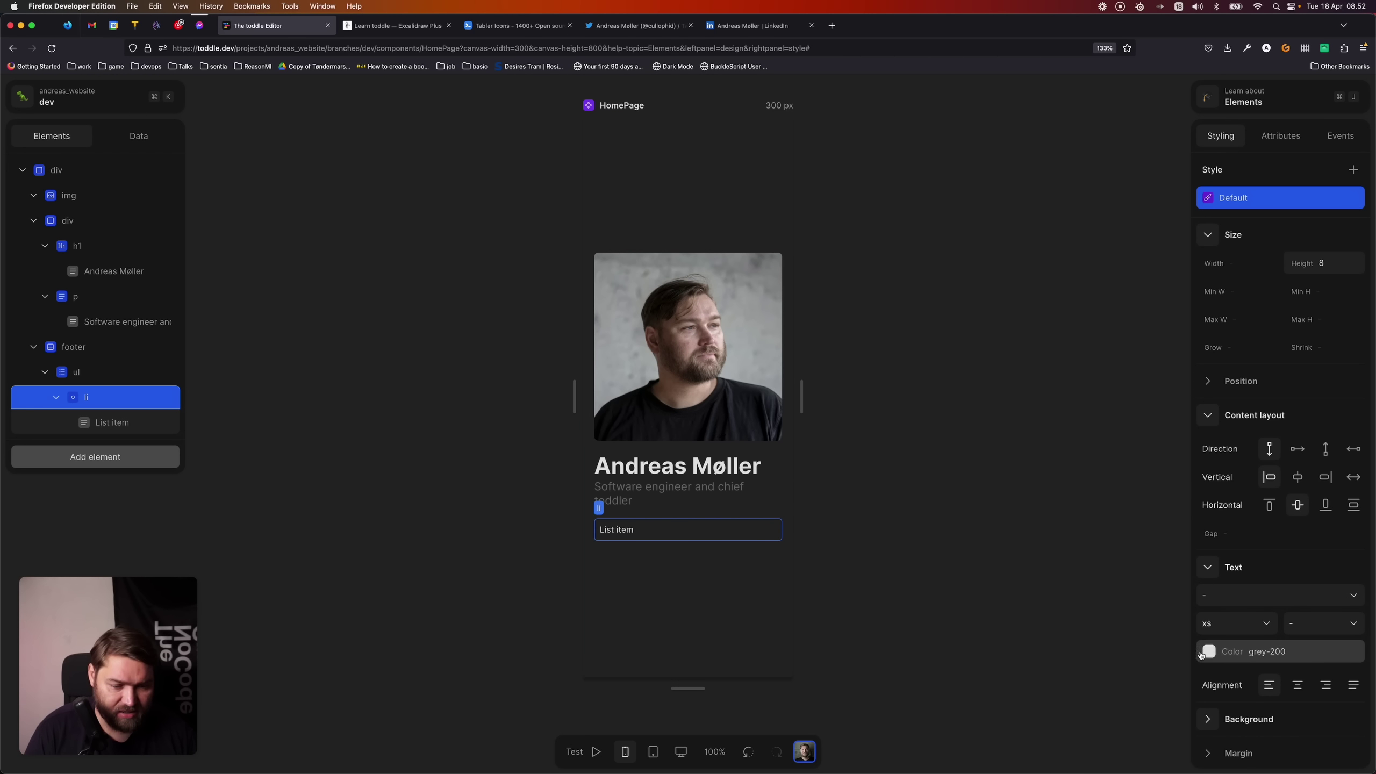
pyautogui.scroll(-5, 1233, 674)
pyautogui.click(1208, 444)
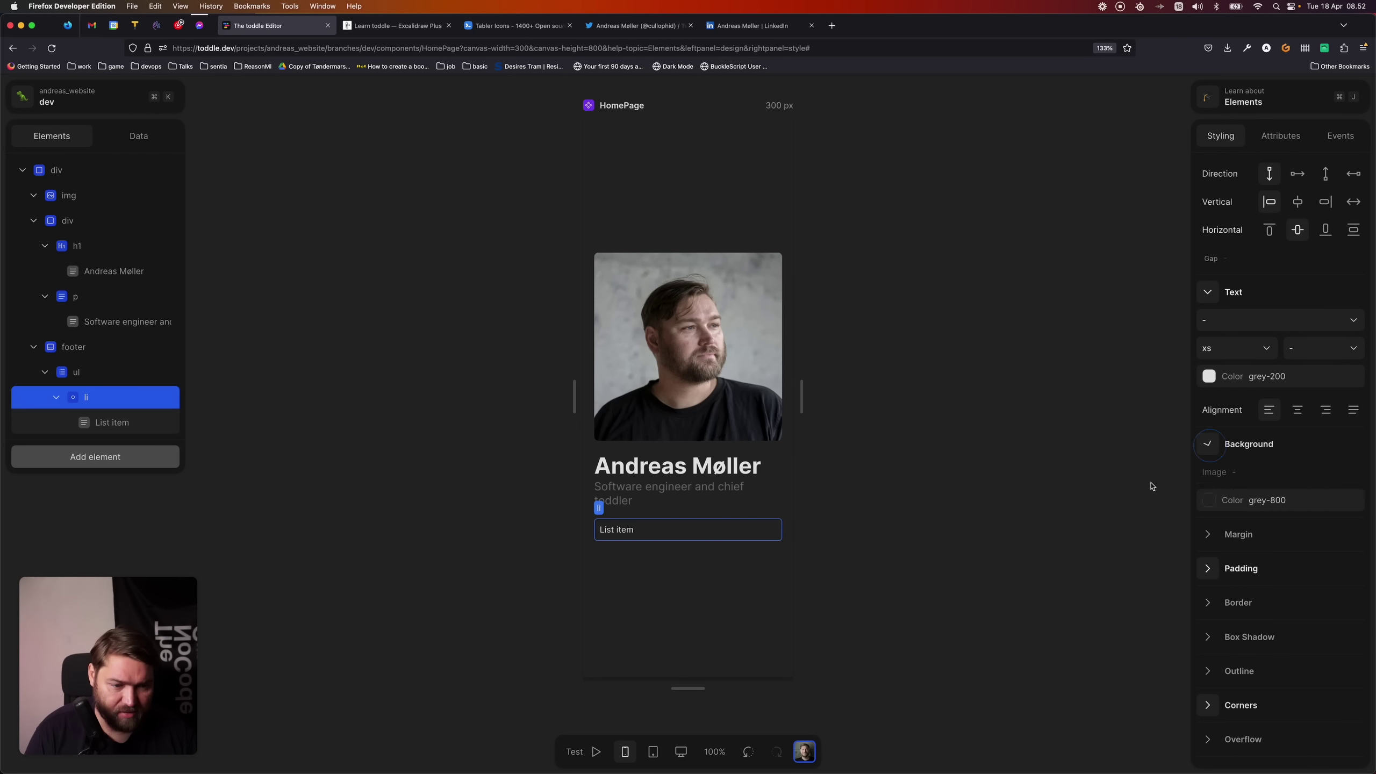
pyautogui.click(1213, 499)
pyautogui.scroll(-3, 1298, 563)
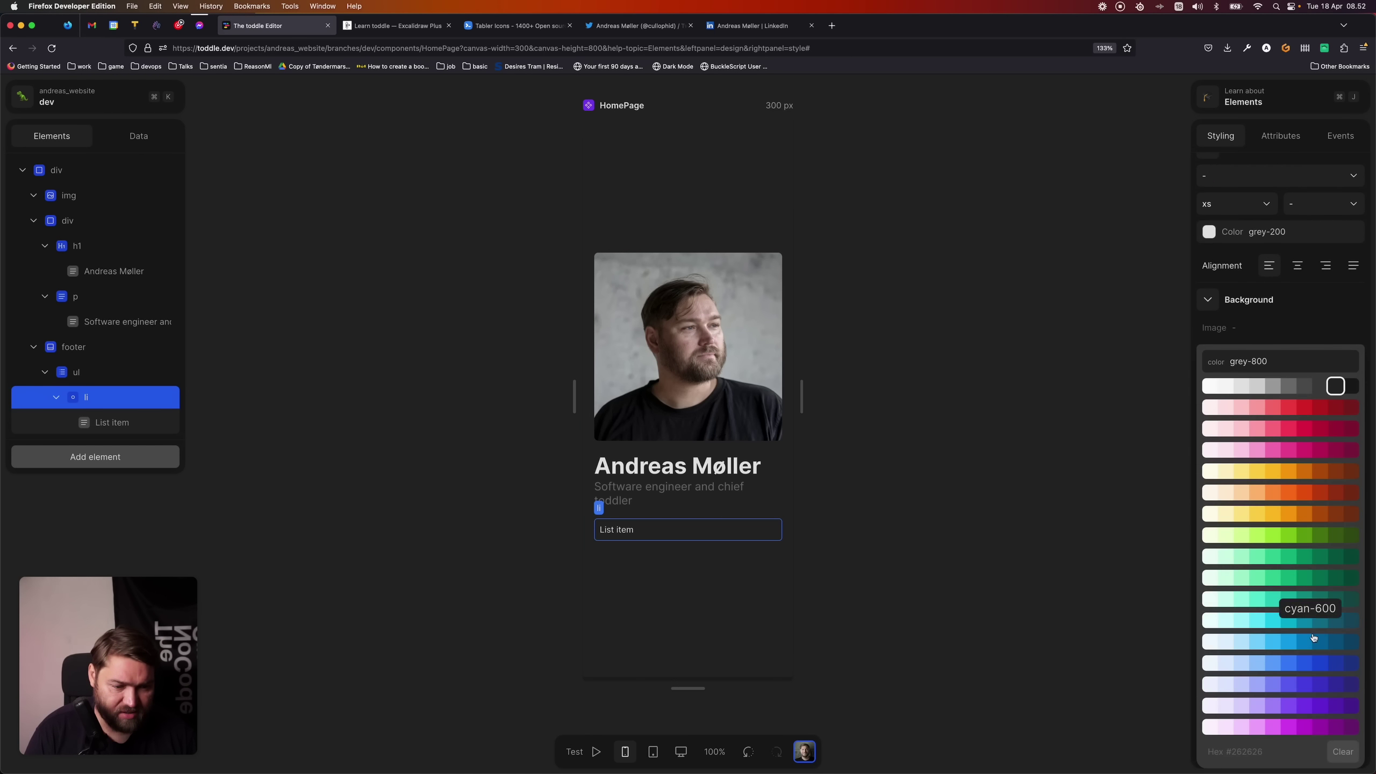
pyautogui.click(1342, 752)
pyautogui.click(1018, 668)
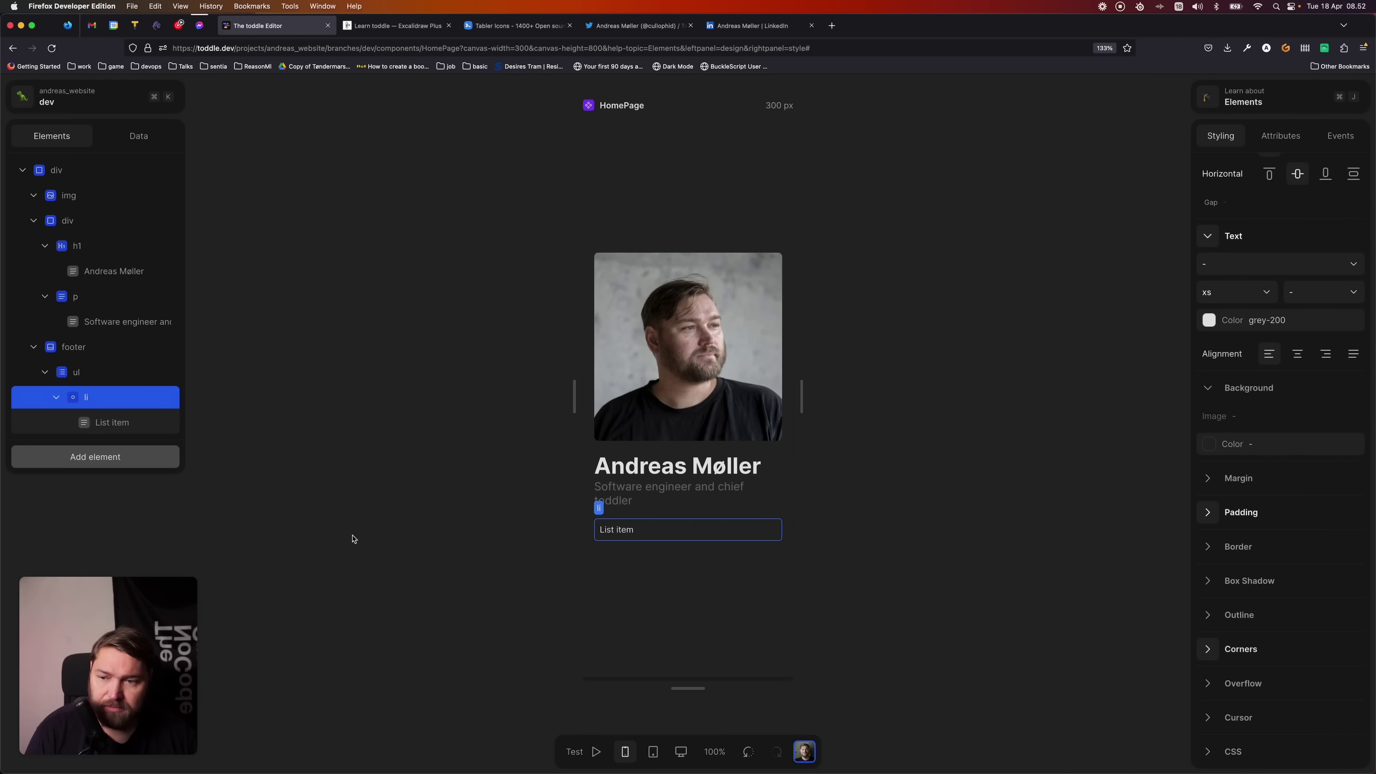
pyautogui.click(95, 356)
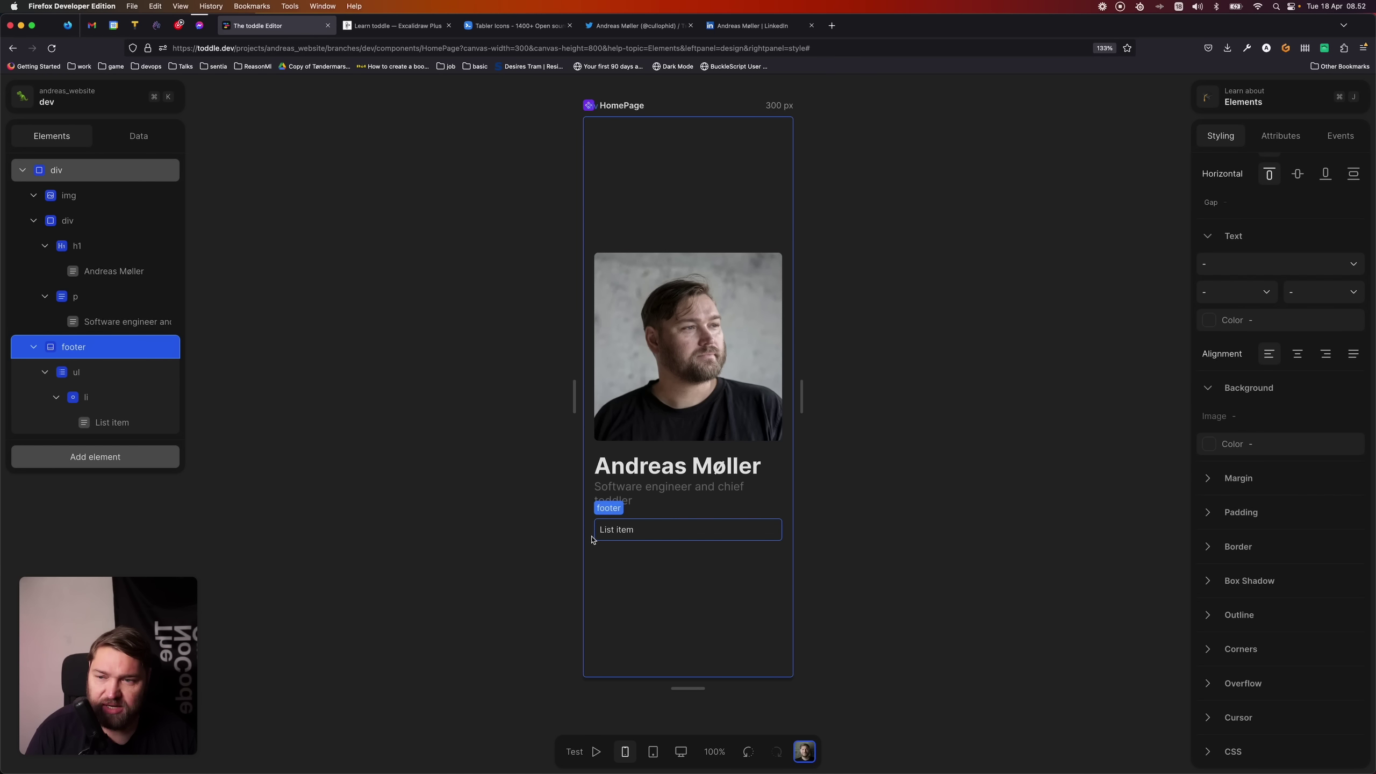
# - Clear the root container's padding so the content runs edge to edge
pyautogui.click(76, 173)
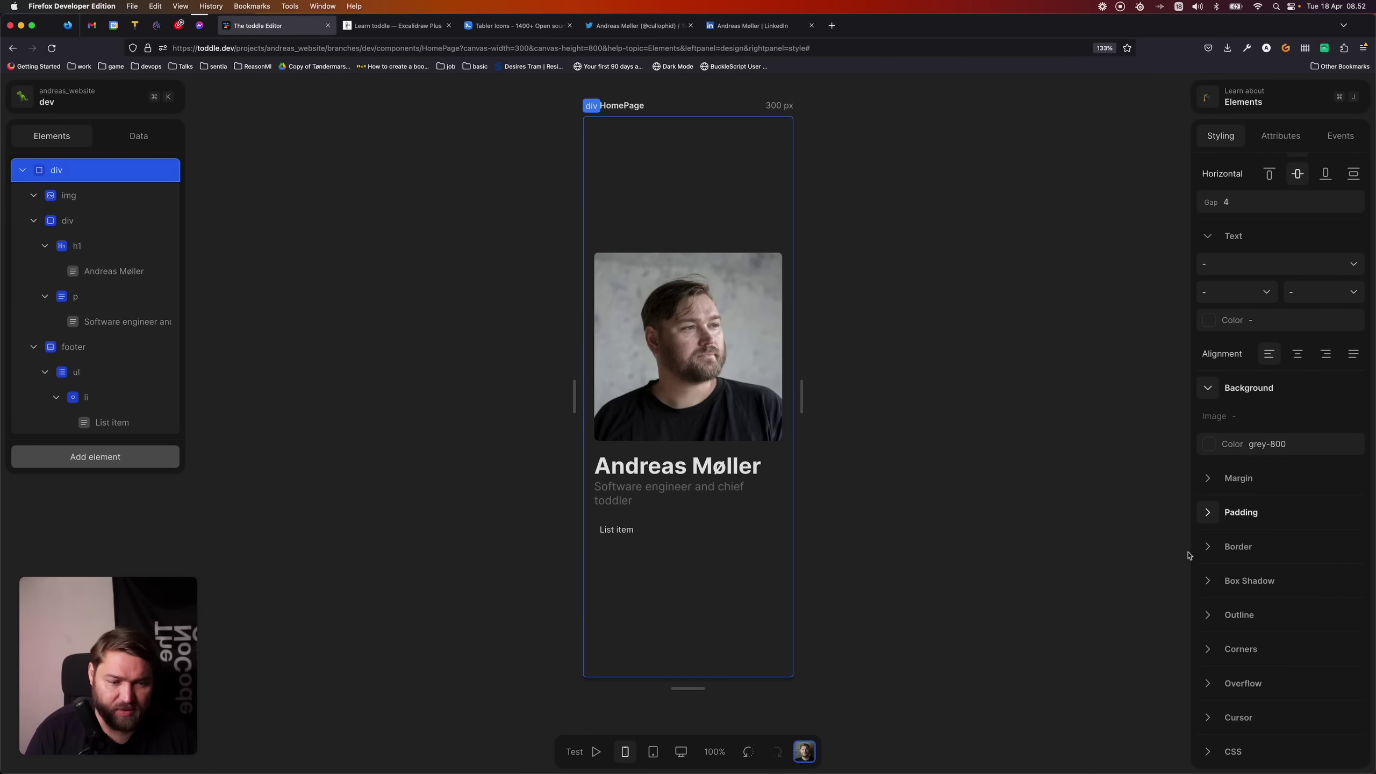
pyautogui.click(1198, 512)
pyautogui.click(1272, 534)
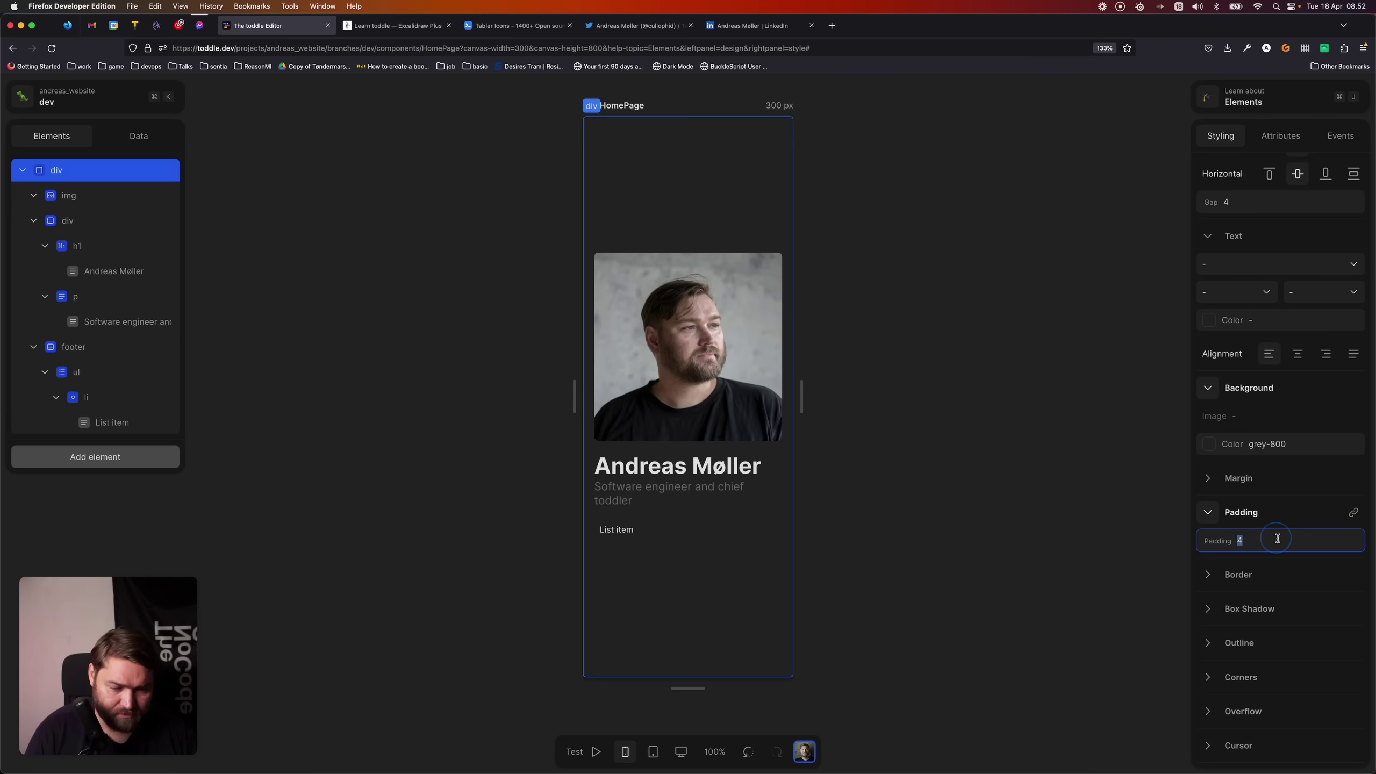
pyautogui.press('BackSpace')
pyautogui.press('Return')
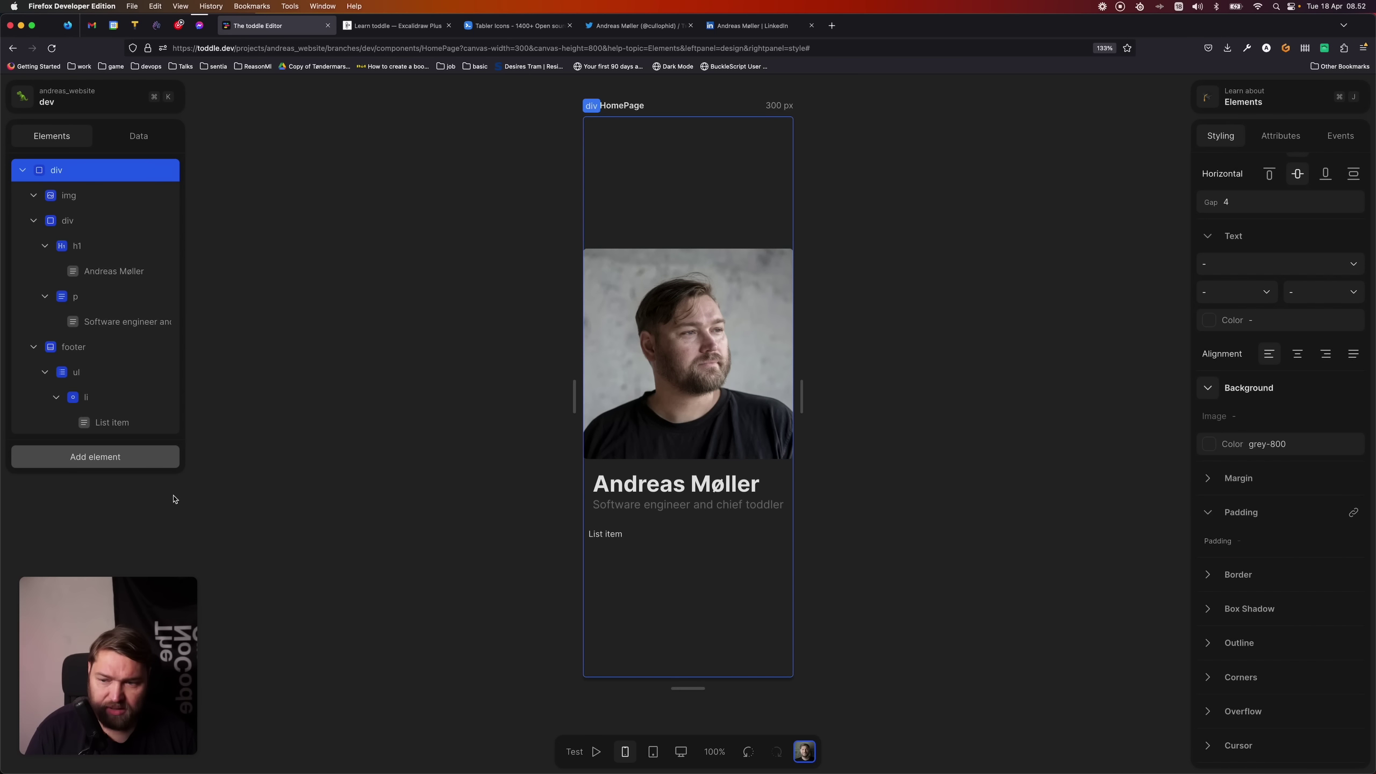
pyautogui.click(124, 346)
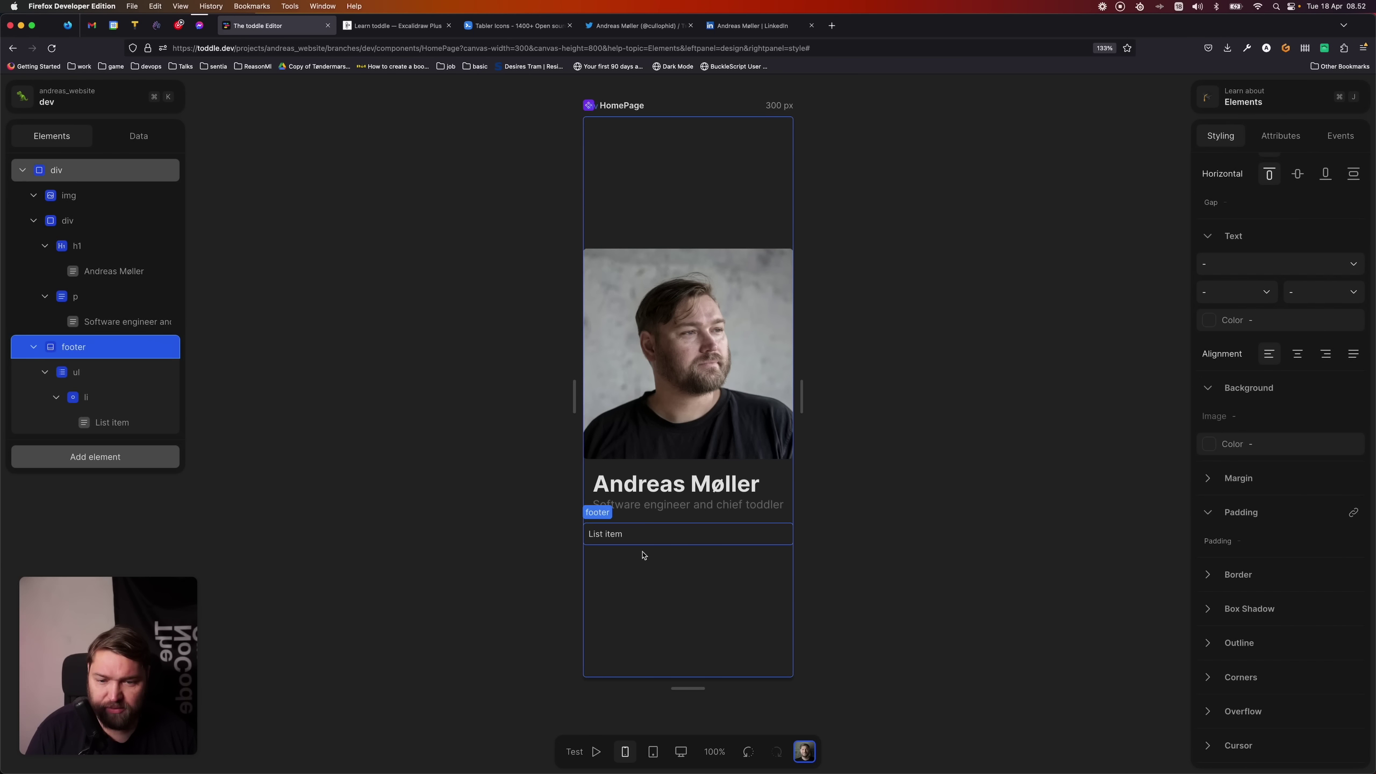
pyautogui.scroll(-1, 1298, 641)
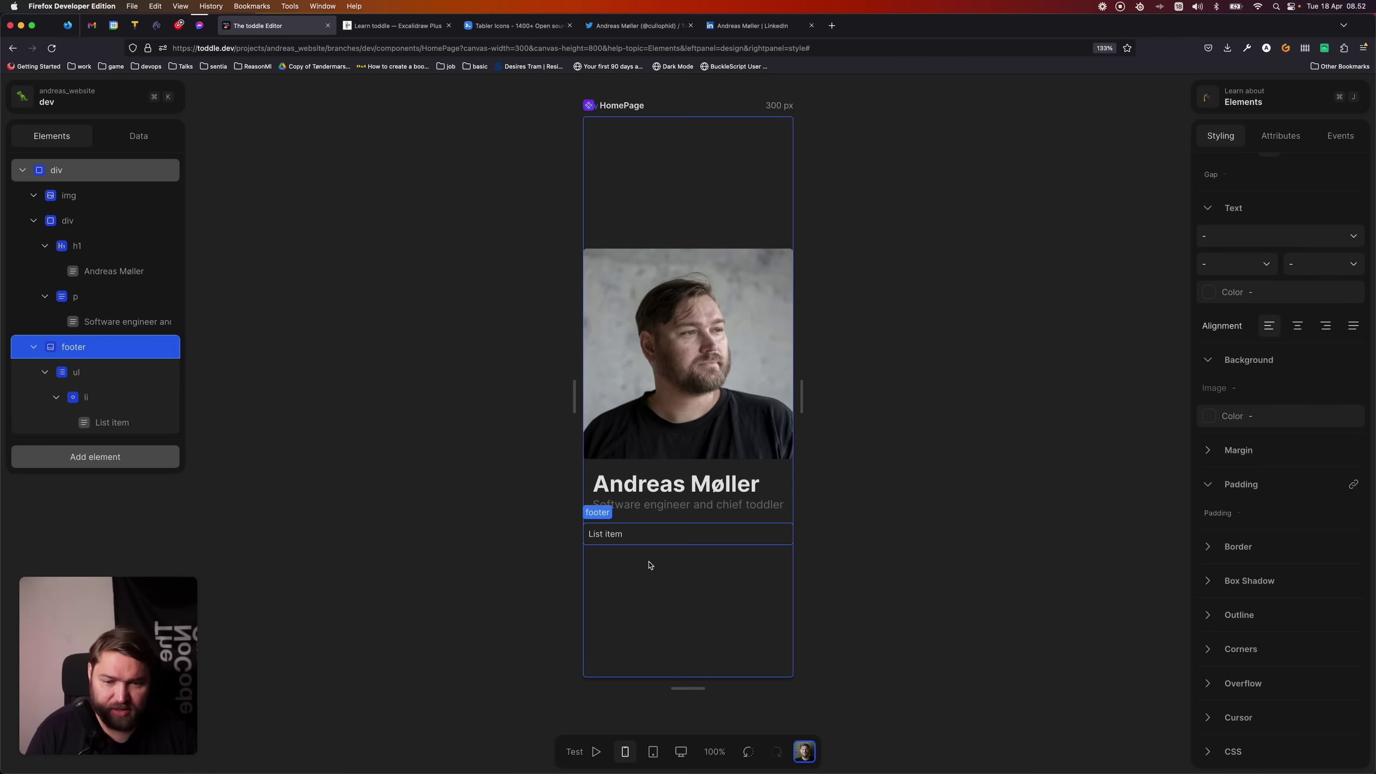
pyautogui.press('Escape')
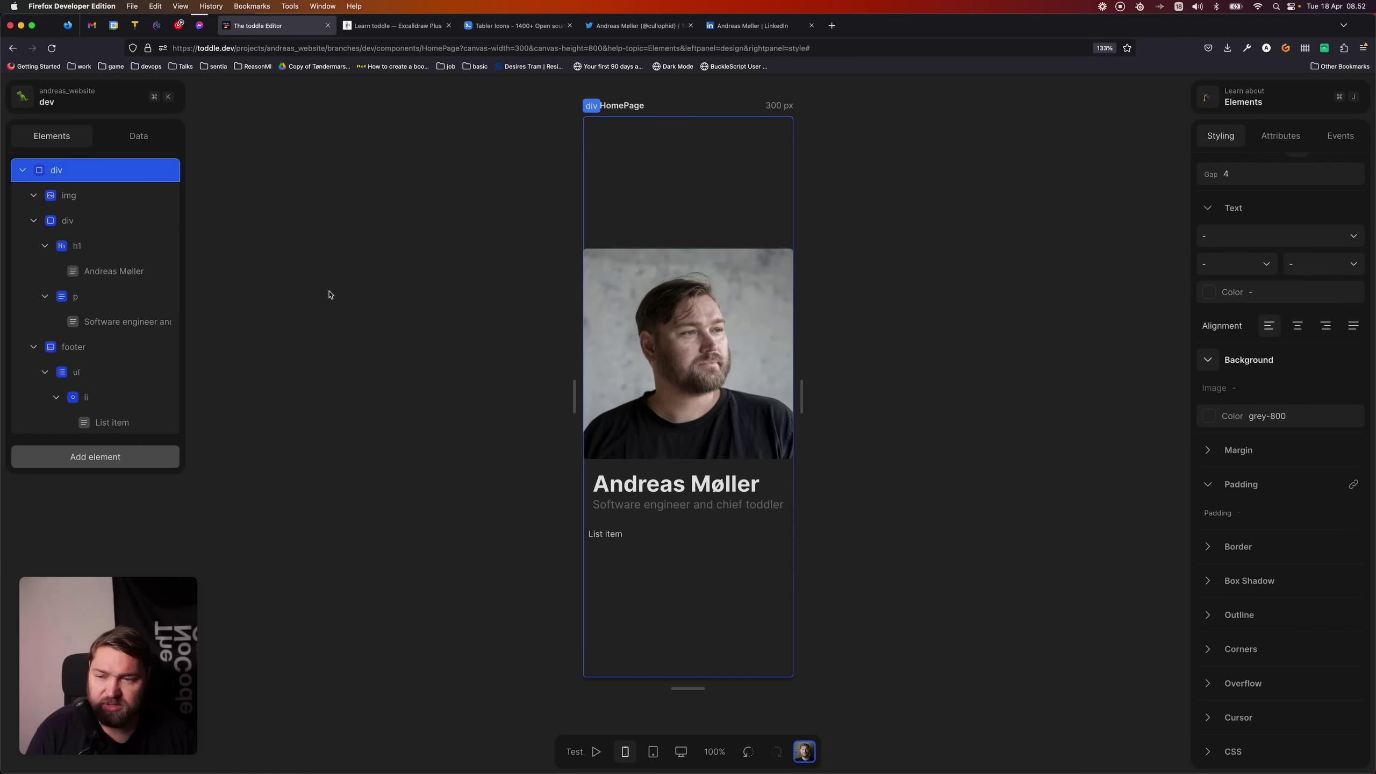
# - Insert a main element at the top of the page and move the heading group and portrait into it
pyautogui.click(132, 458)
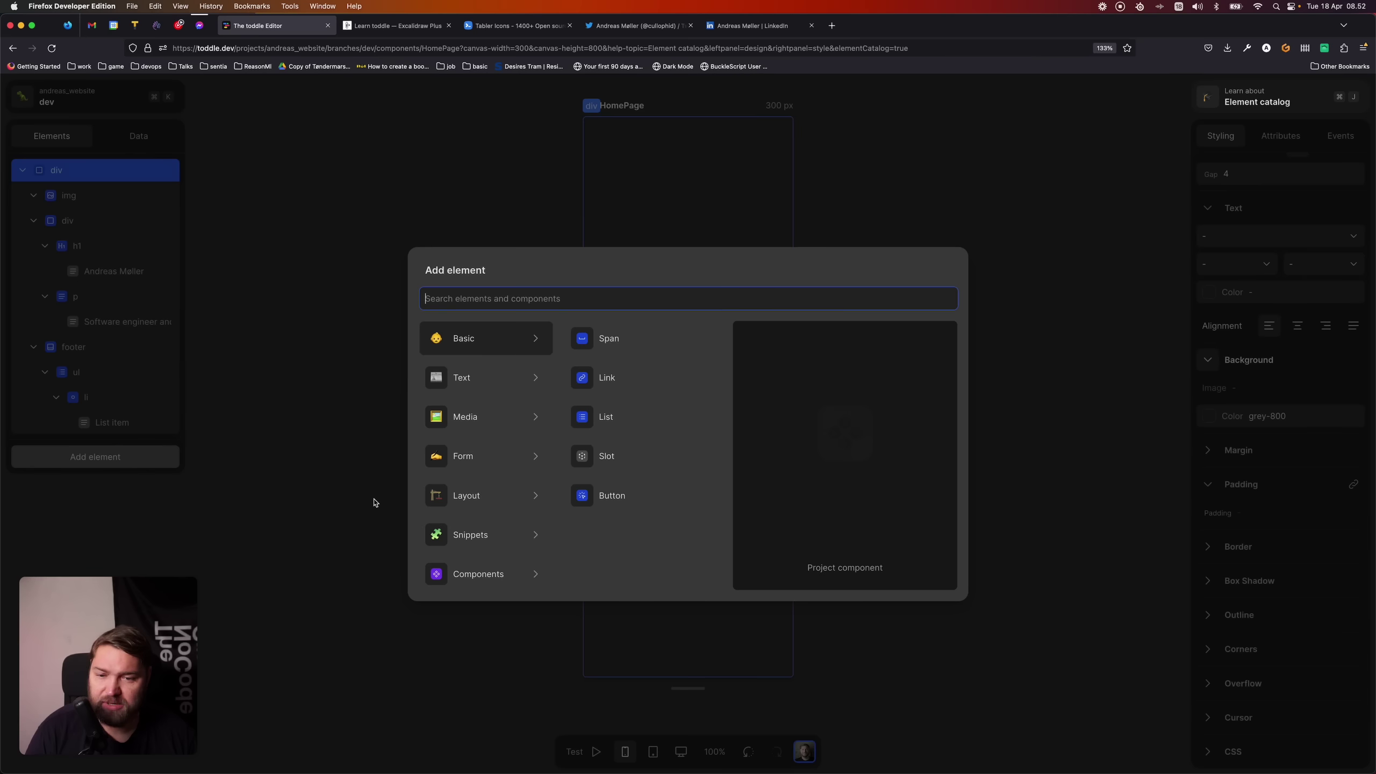
pyautogui.write('main')
pyautogui.press('Return')
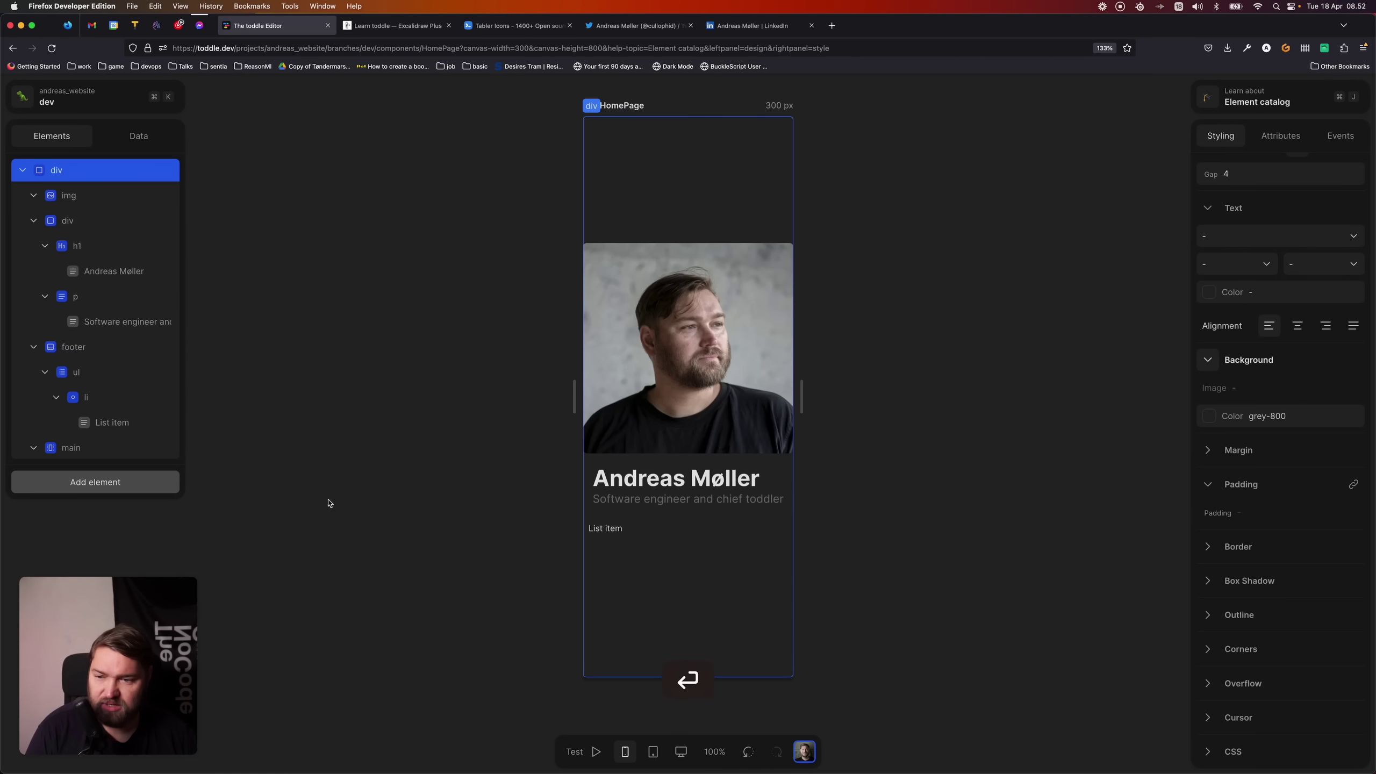
pyautogui.moveTo(94, 448); pyautogui.dragTo(101, 183)
pyautogui.moveTo(71, 247); pyautogui.dragTo(71, 201)
pyautogui.moveTo(101, 347); pyautogui.dragTo(97, 209)
# - Give the main section a padding of 4
pyautogui.click(122, 195)
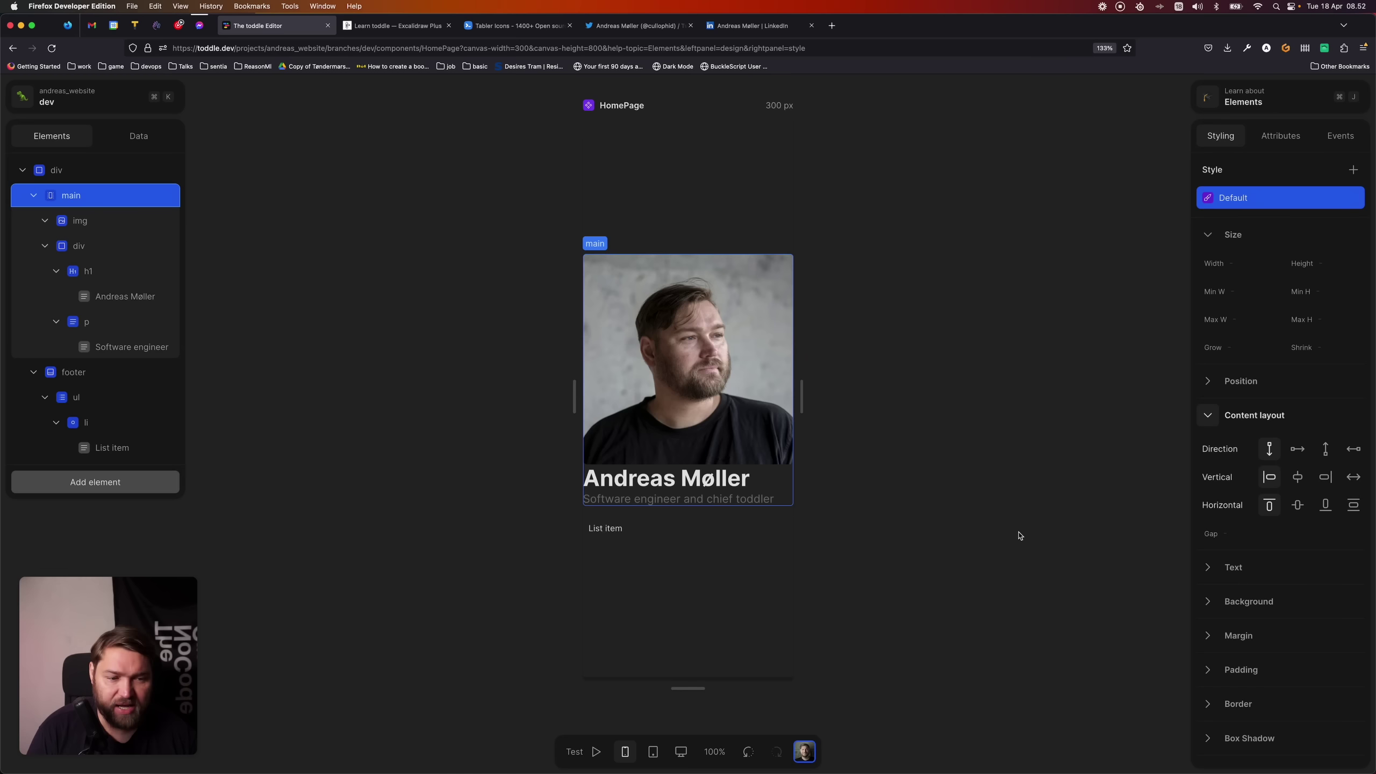
pyautogui.click(1207, 669)
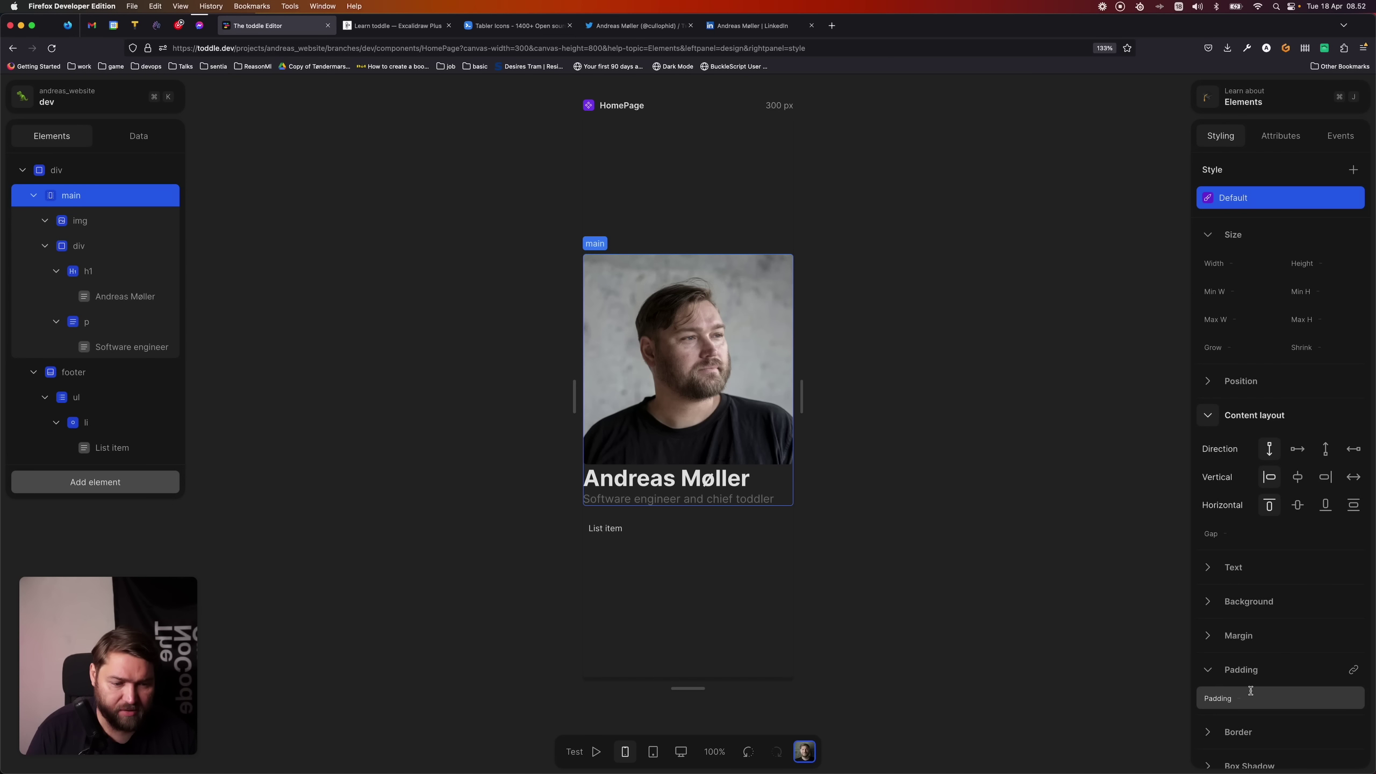
pyautogui.write('4')
pyautogui.press('Return')
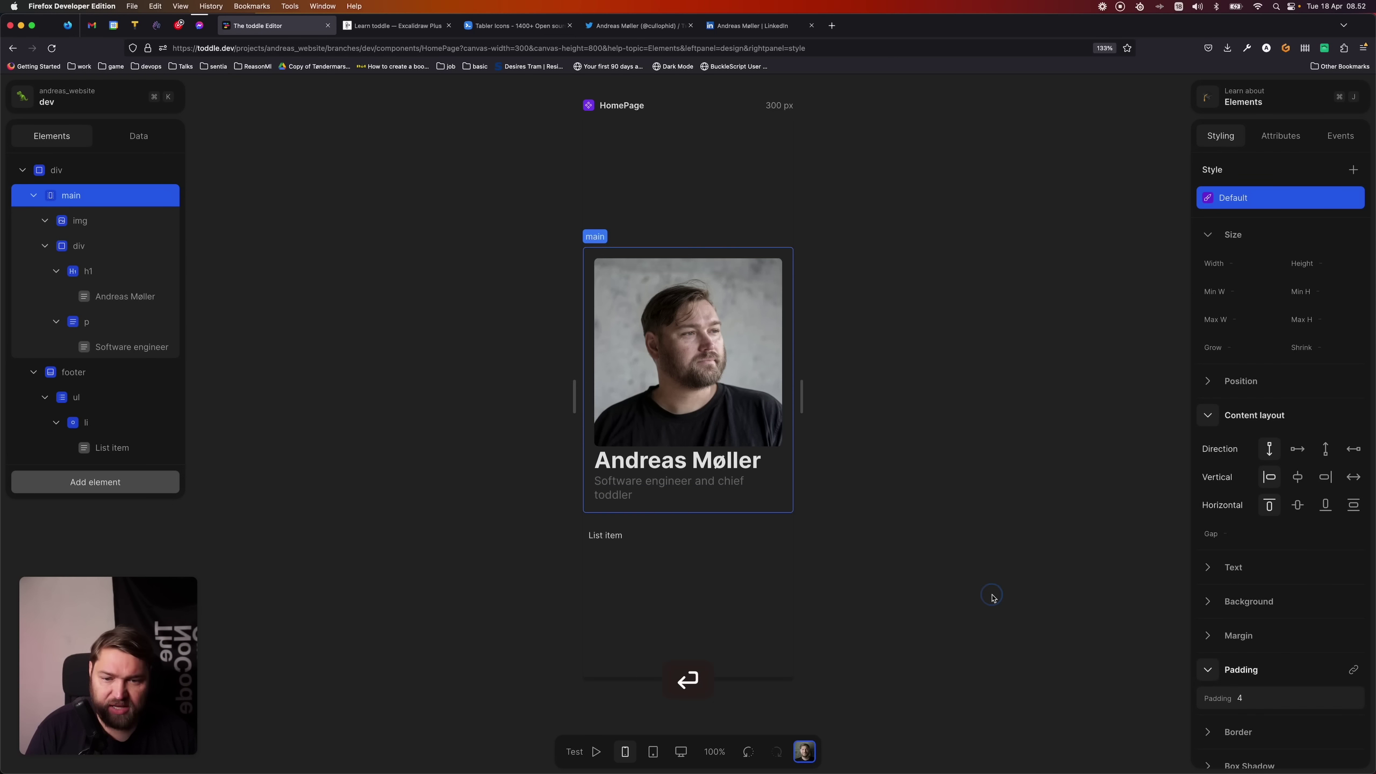
pyautogui.click(108, 373)
pyautogui.click(81, 195)
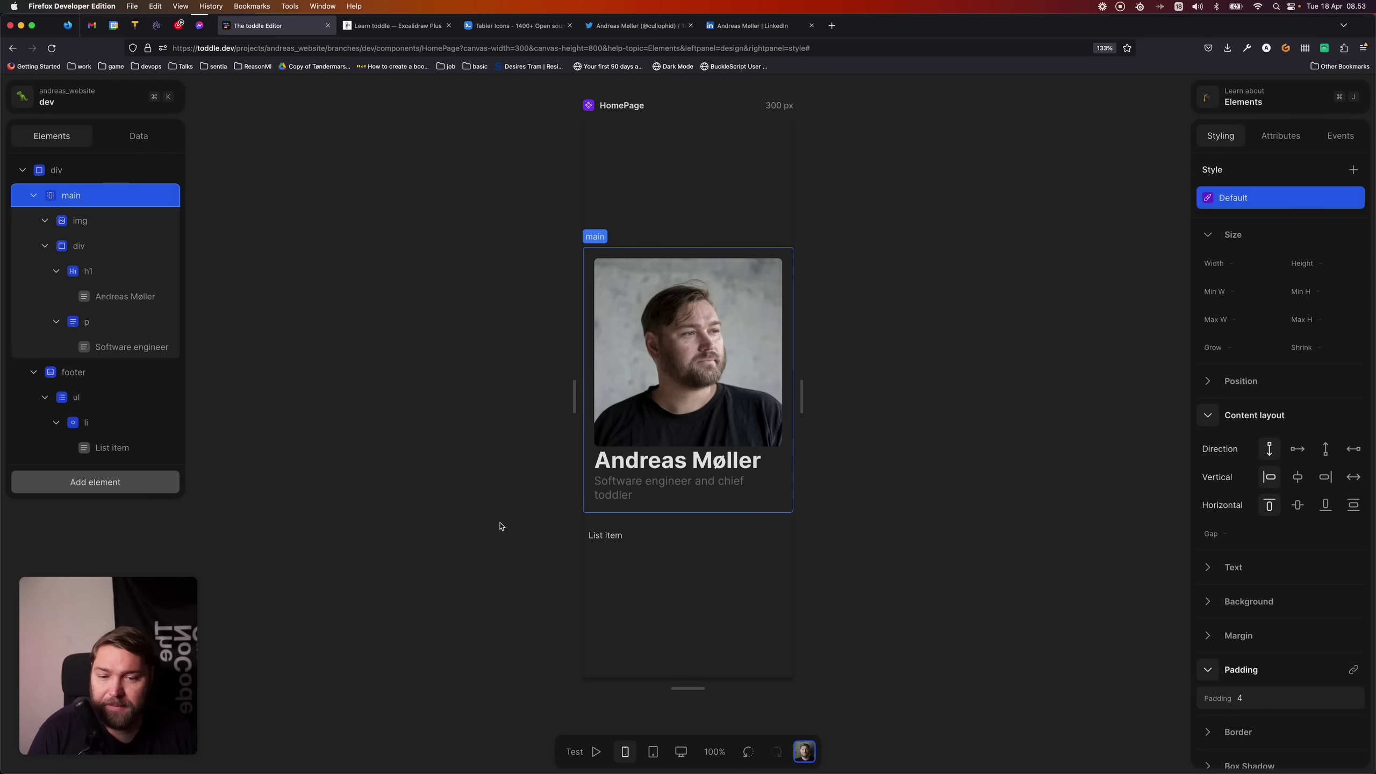
# - Set the main section's grow to 1 so the footer's list item drops to the page bottom
pyautogui.click(611, 538)
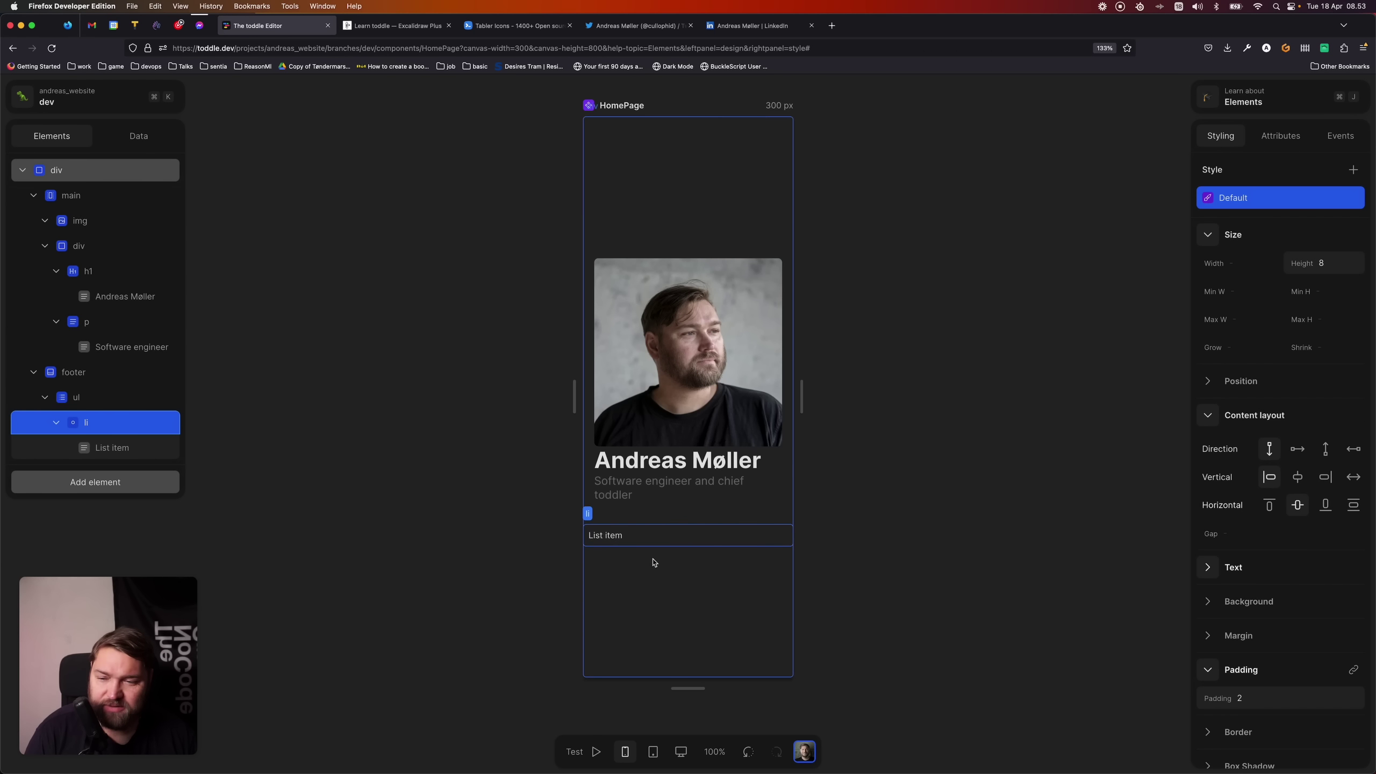
pyautogui.click(76, 372)
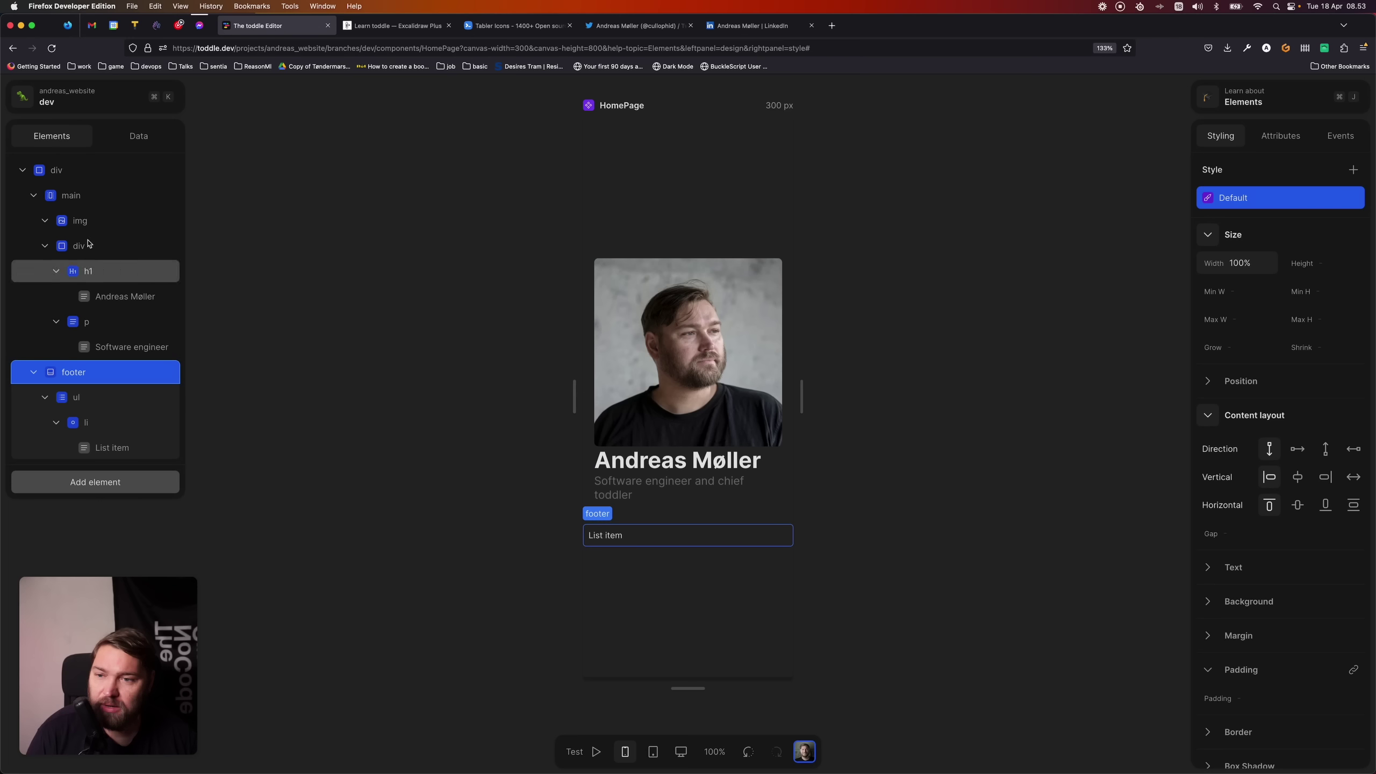
pyautogui.click(70, 195)
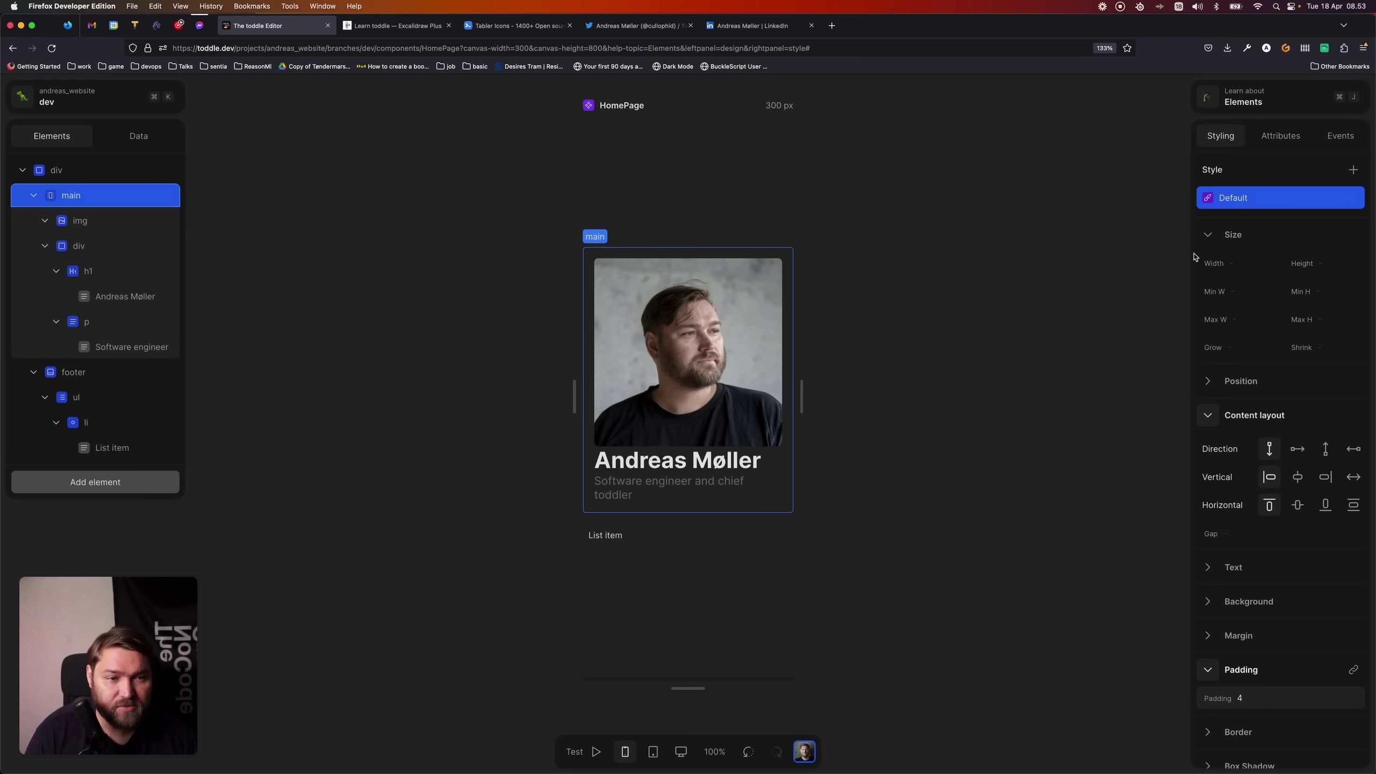
pyautogui.click(1255, 349)
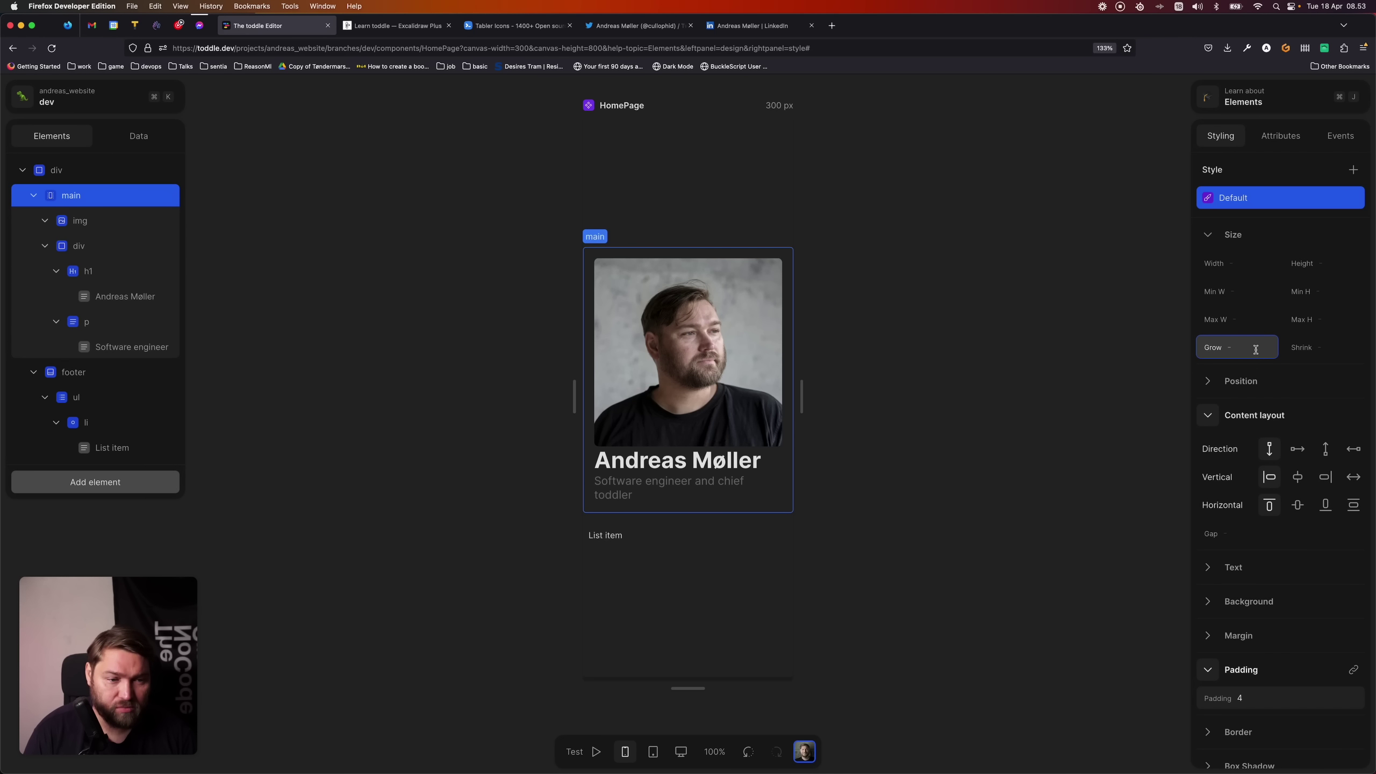
pyautogui.write('1')
pyautogui.click(977, 365)
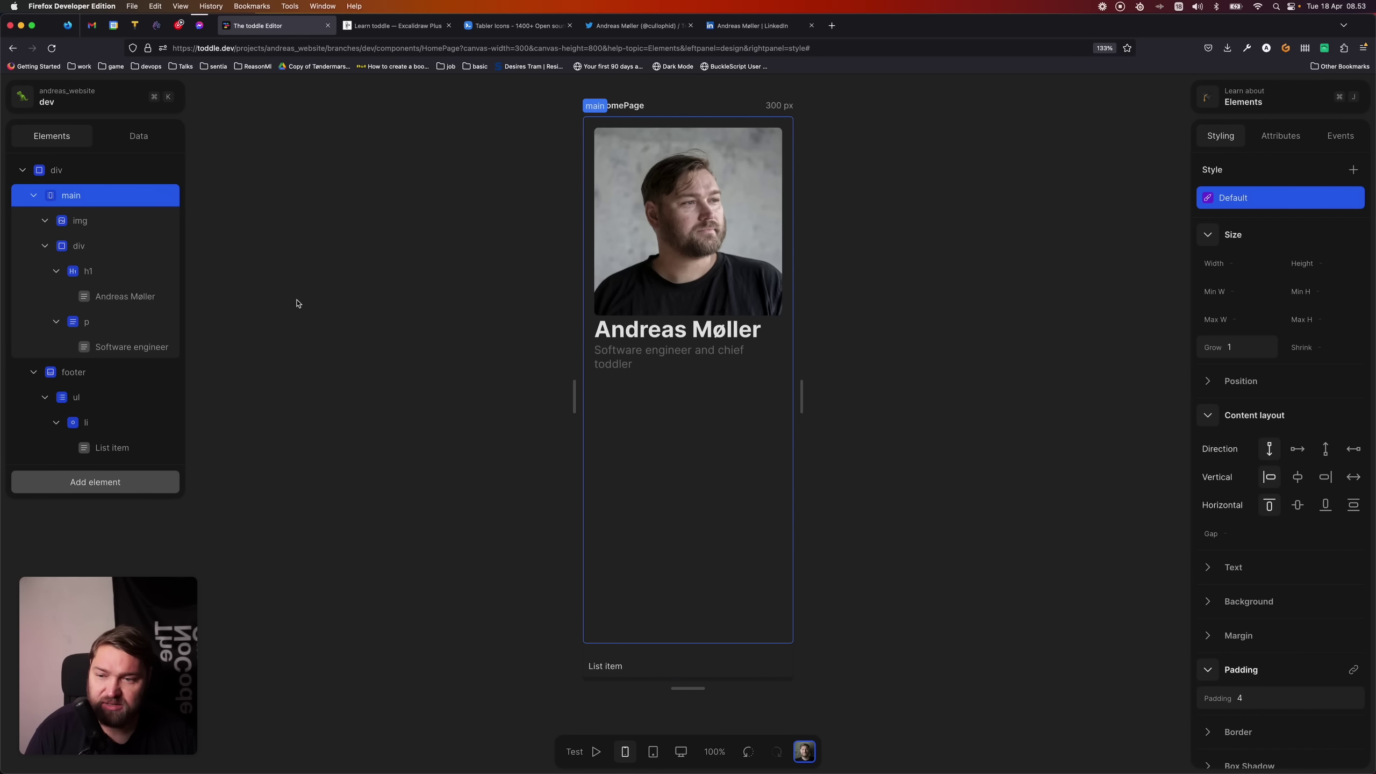
pyautogui.click(99, 378)
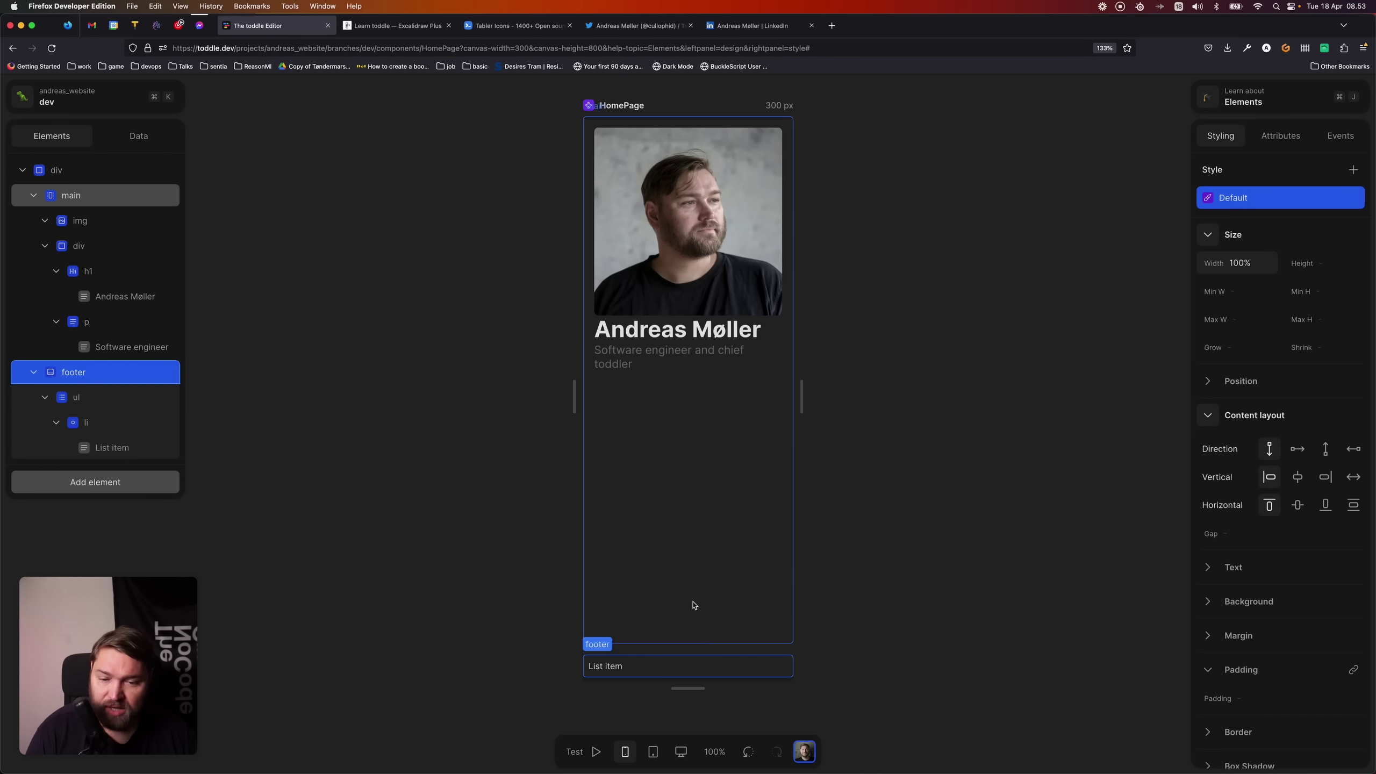
pyautogui.click(694, 624)
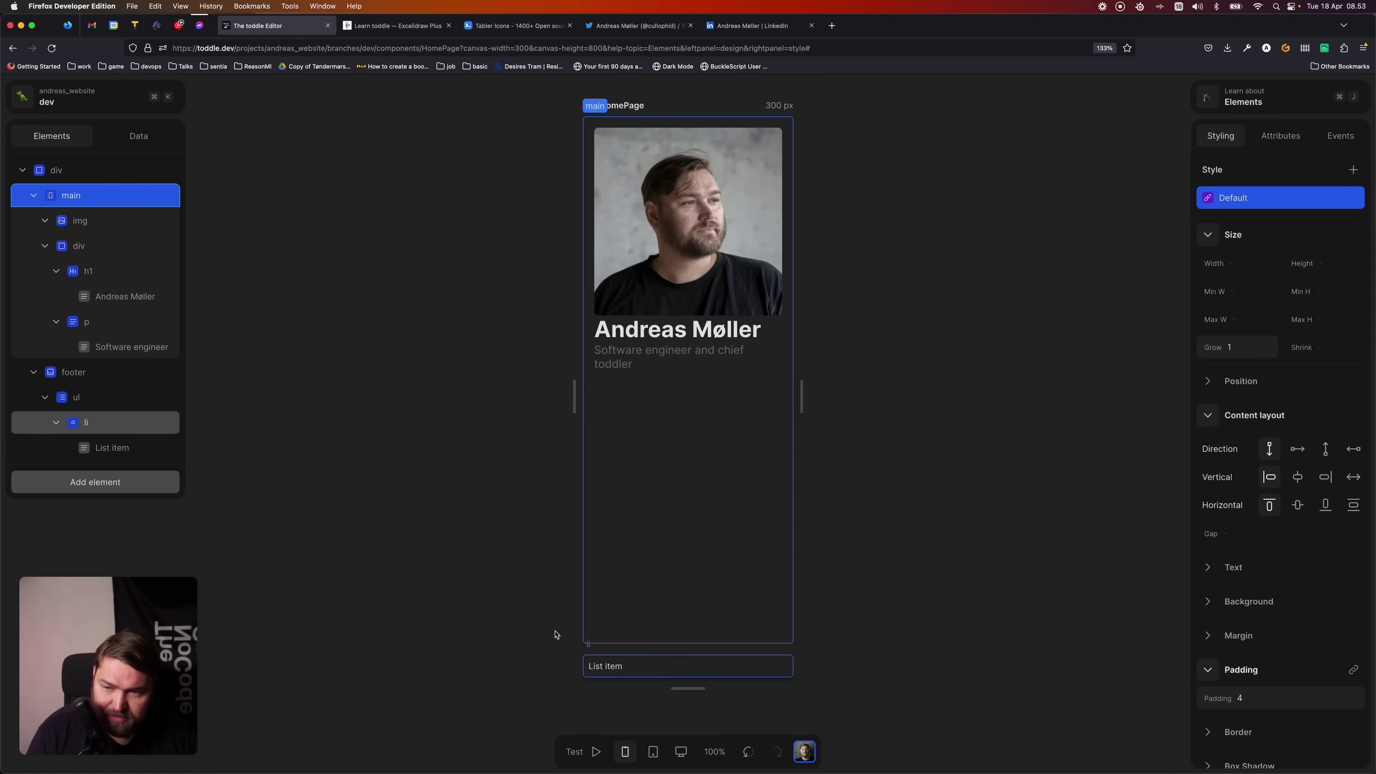
pyautogui.click(95, 166)
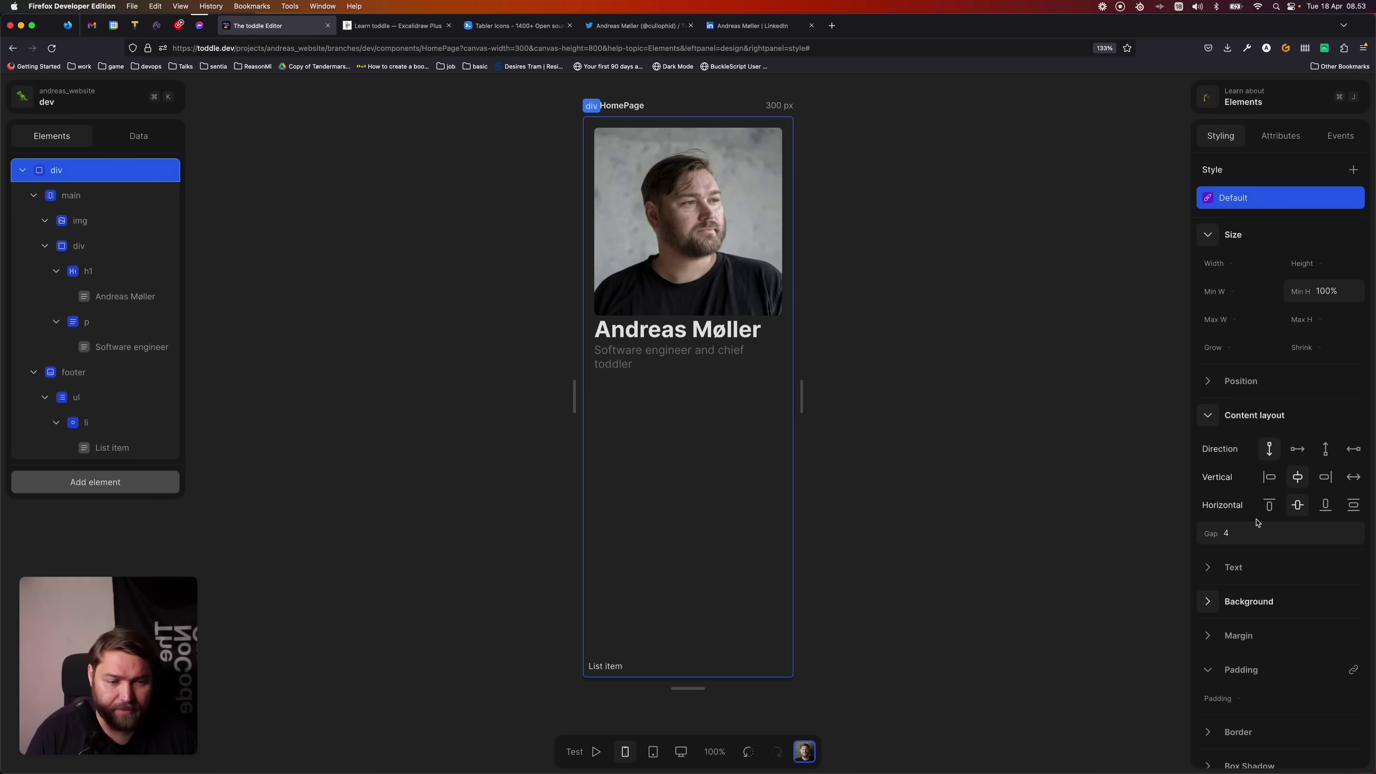
# - Clear the page container's gap, give main a gap of 4, and centre its content vertically
pyautogui.click(1243, 534)
pyautogui.press('BackSpace')
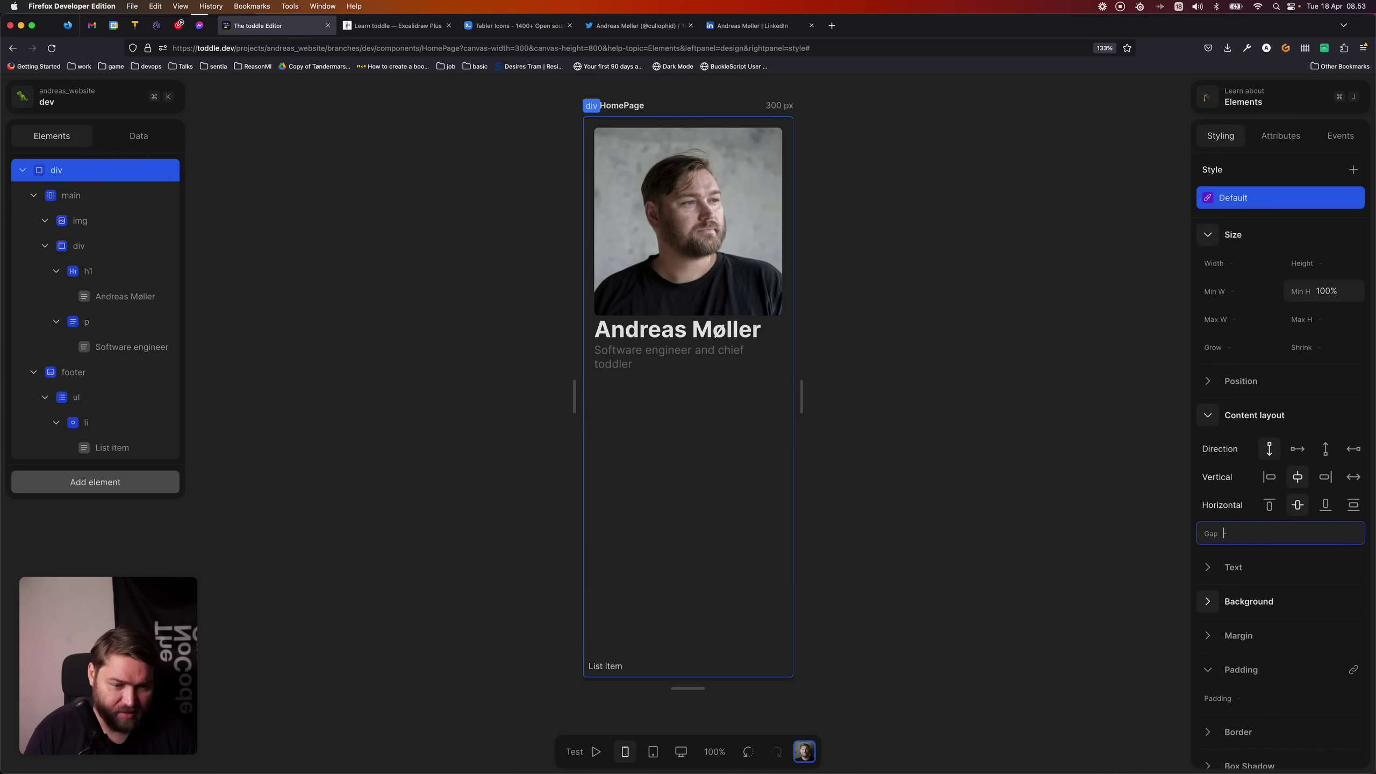
pyautogui.press('Return')
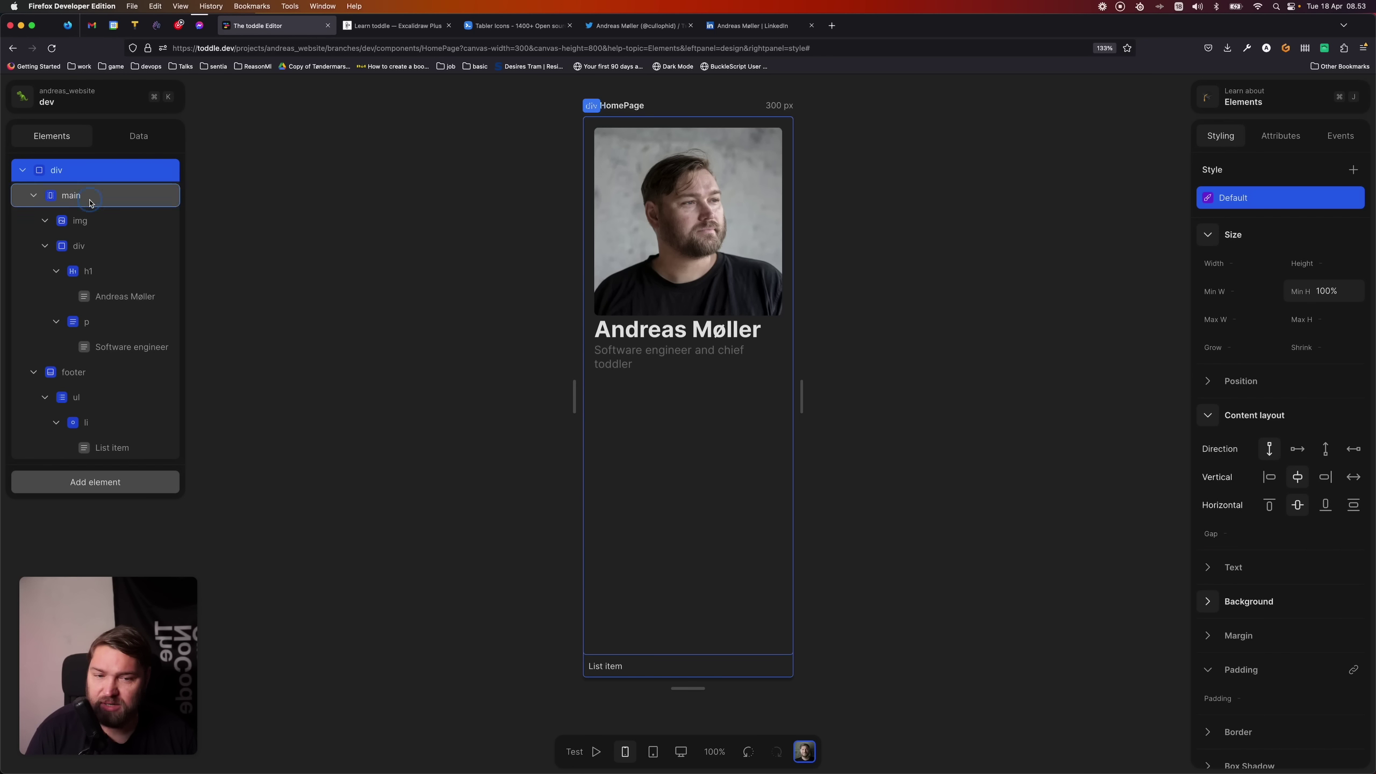
pyautogui.click(60, 195)
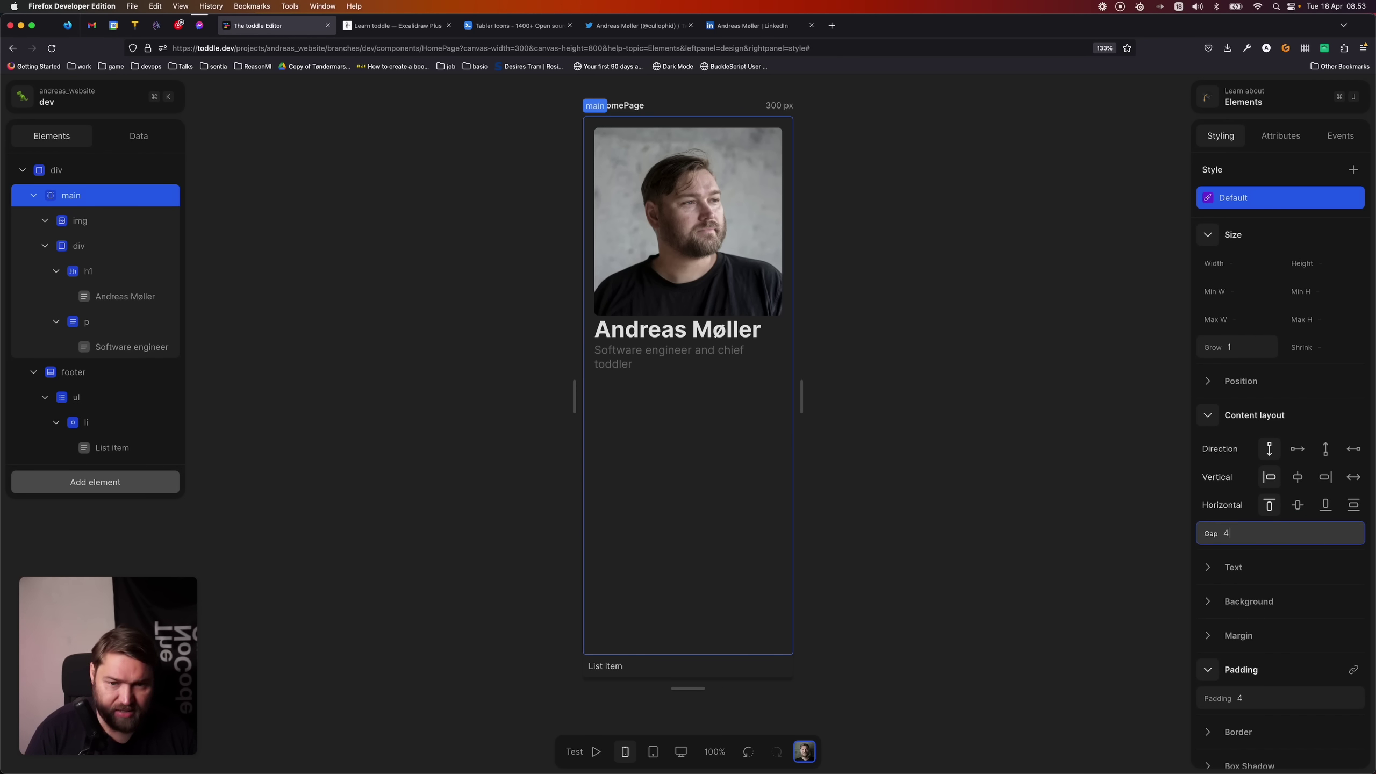
pyautogui.write('4')
pyautogui.press('Return')
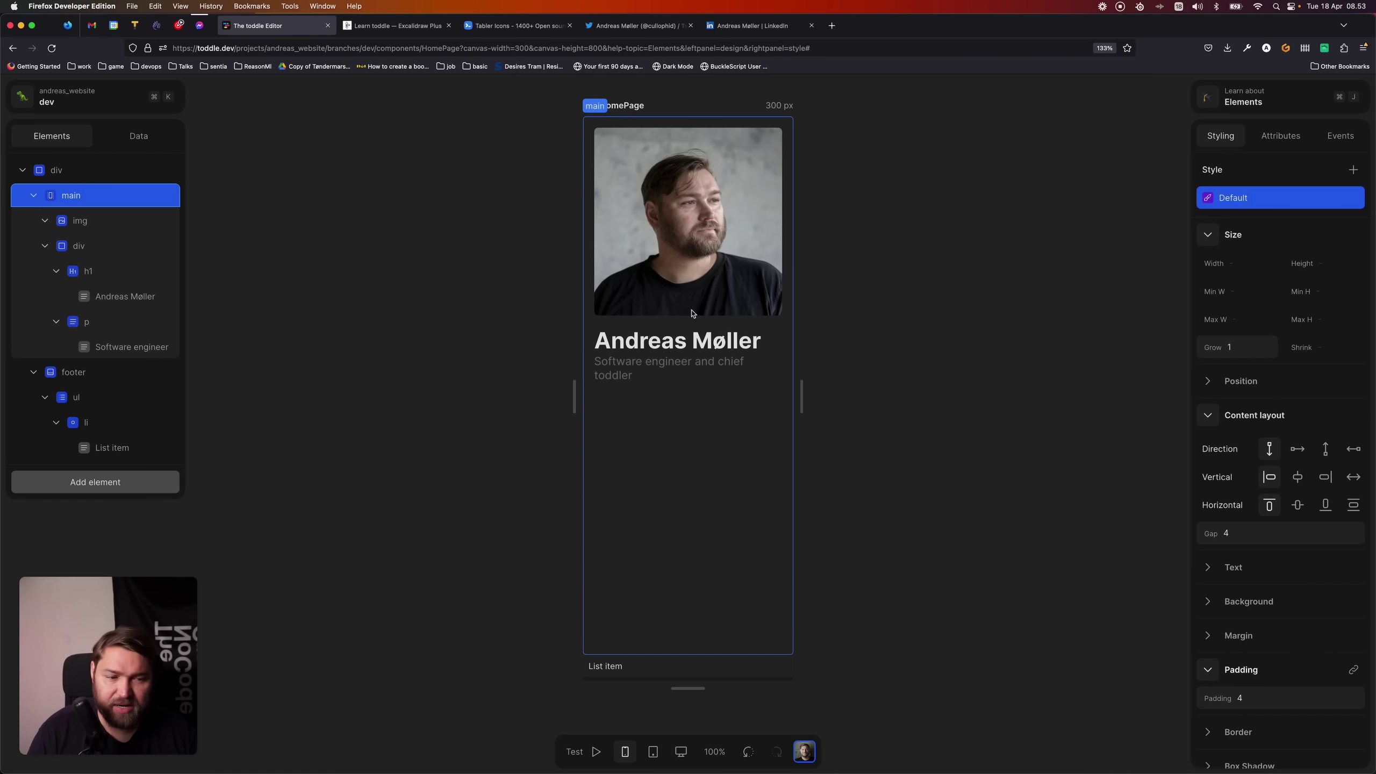
pyautogui.click(1297, 505)
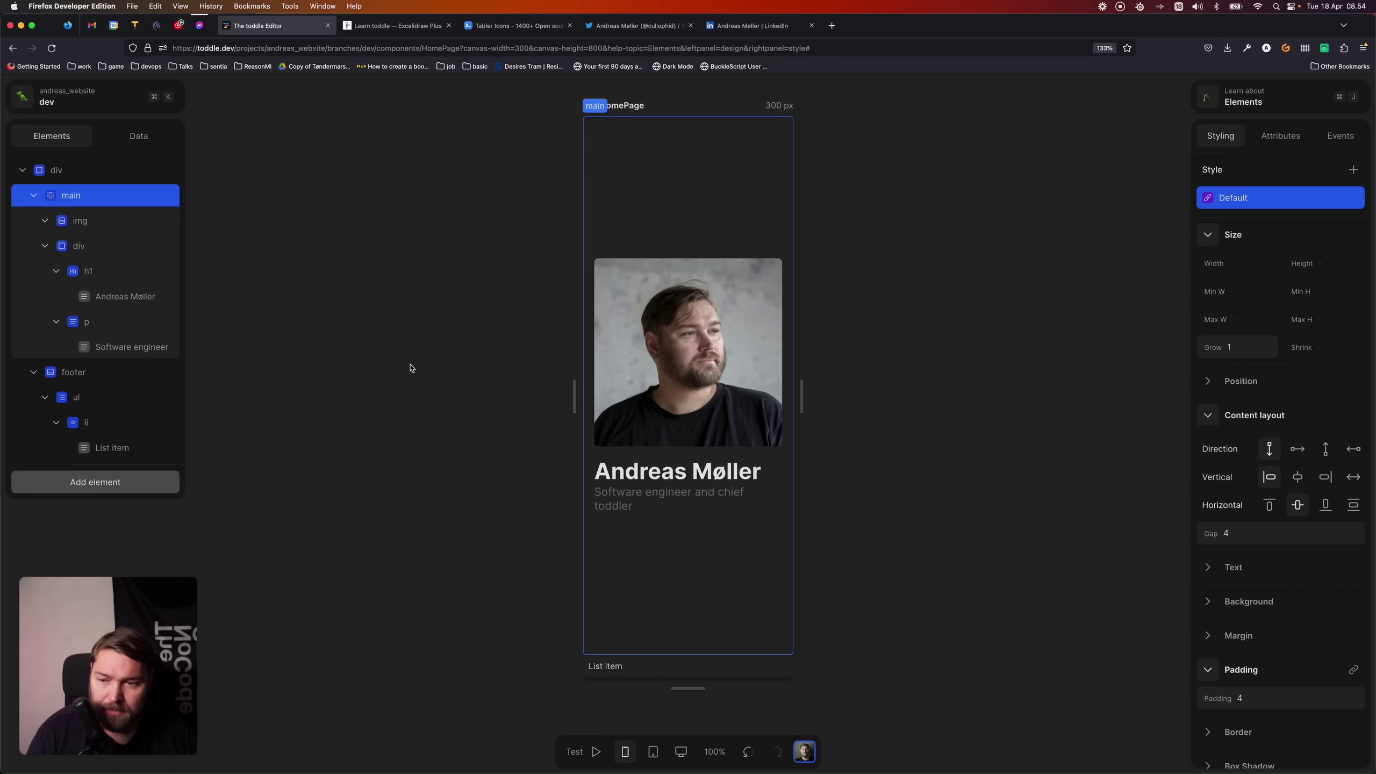
# - Select the footer's list item and insert a Link element inside it
pyautogui.click(678, 669)
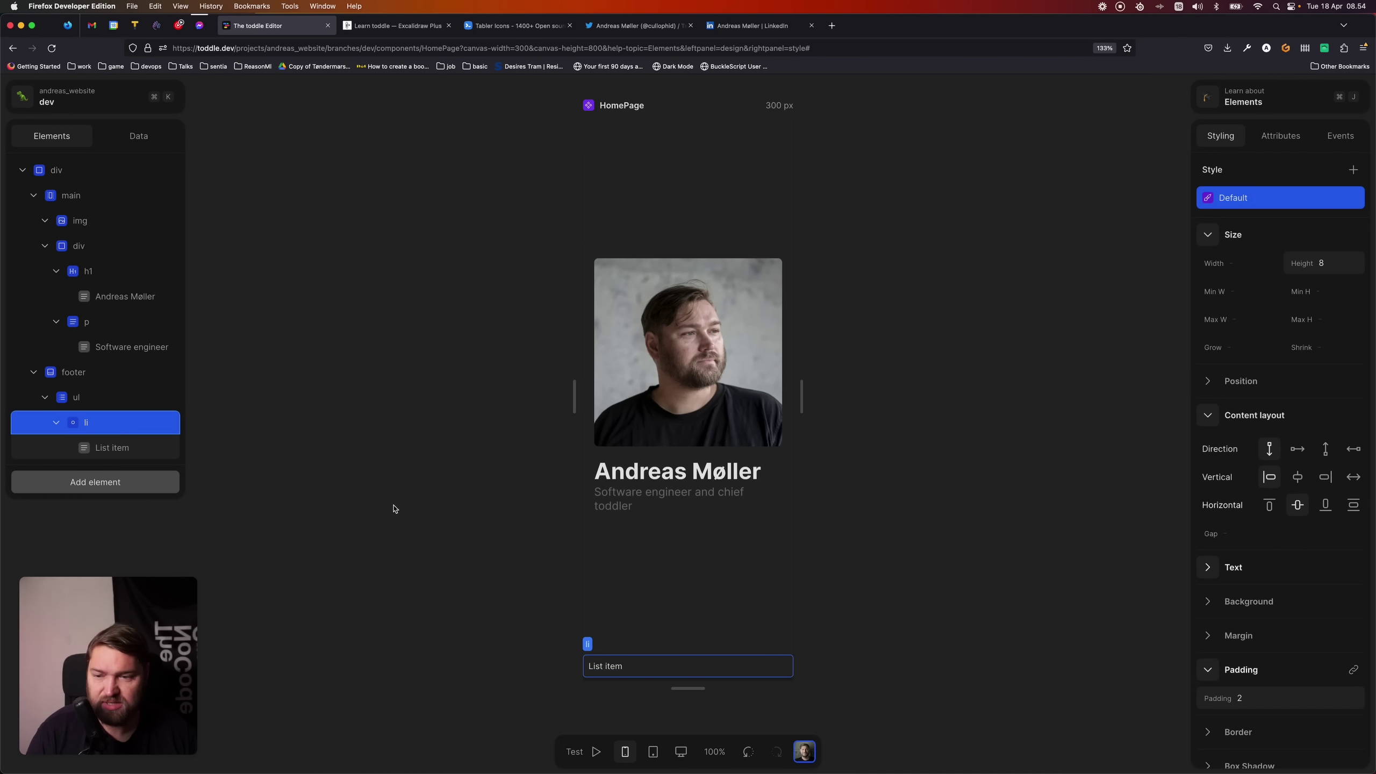
pyautogui.scroll(-1, 385, 504)
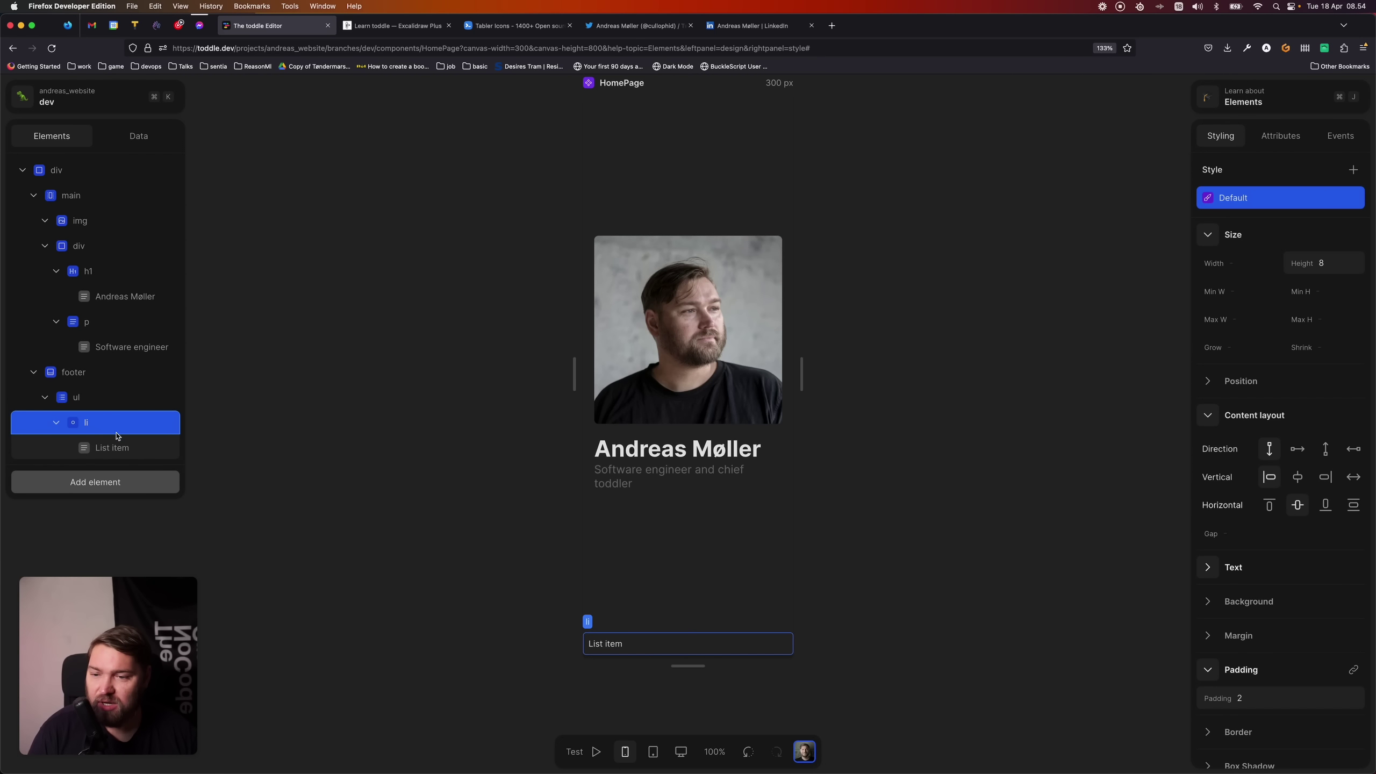
pyautogui.click(109, 482)
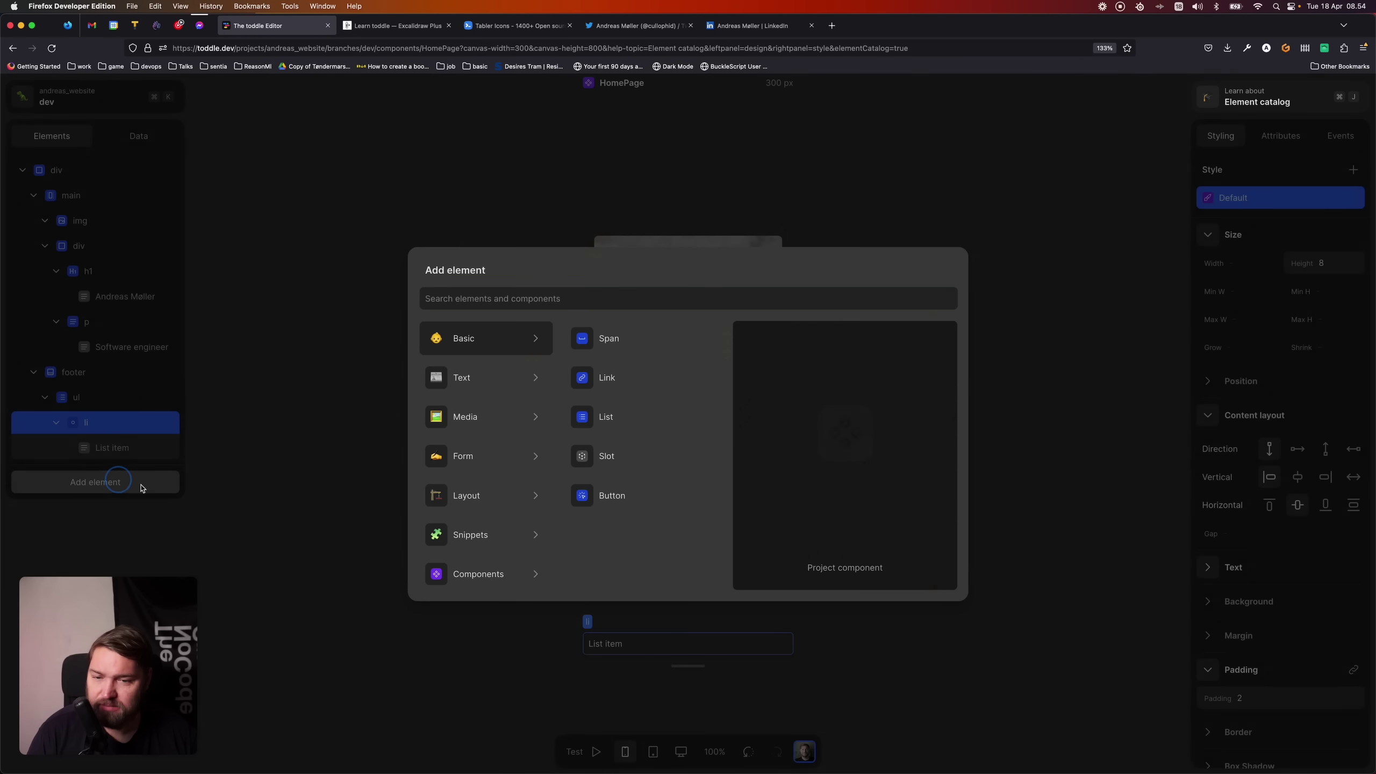
pyautogui.write('link')
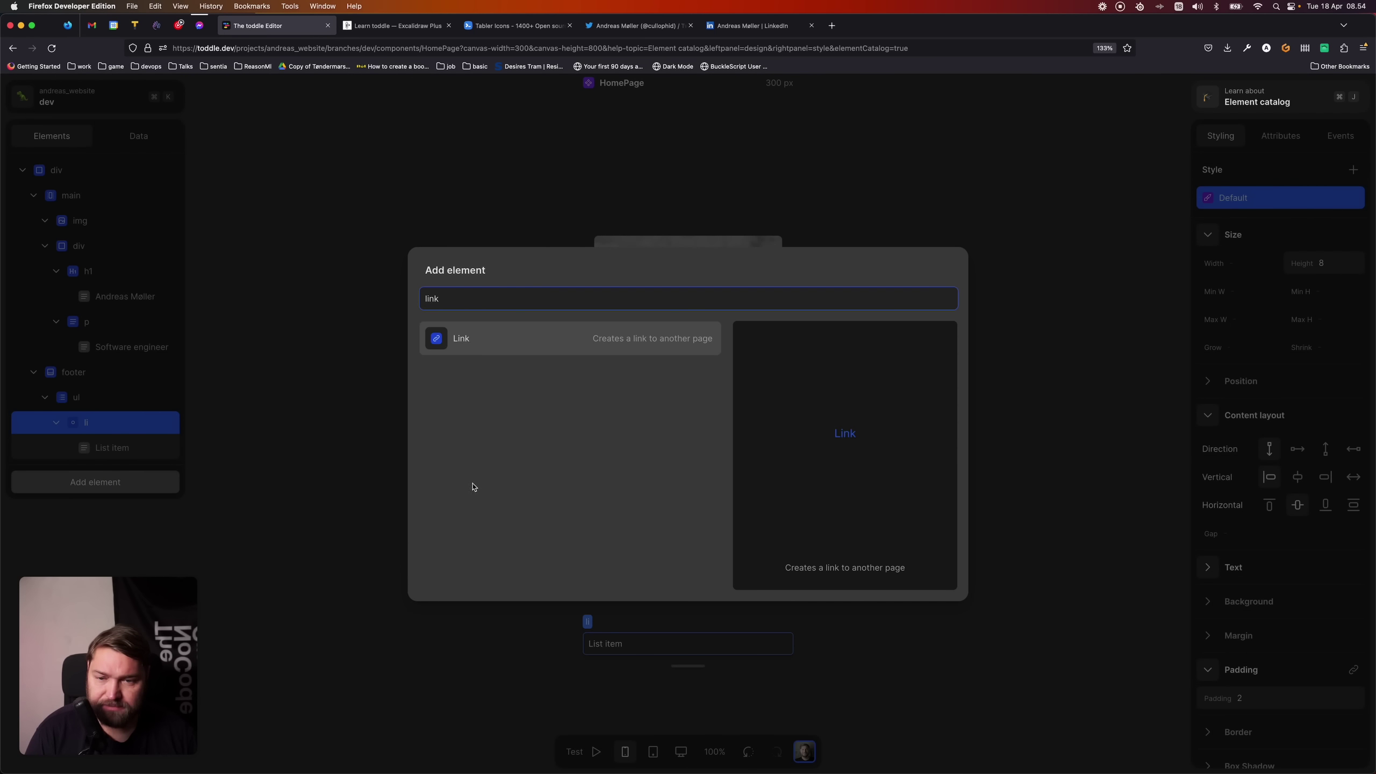
pyautogui.click(452, 352)
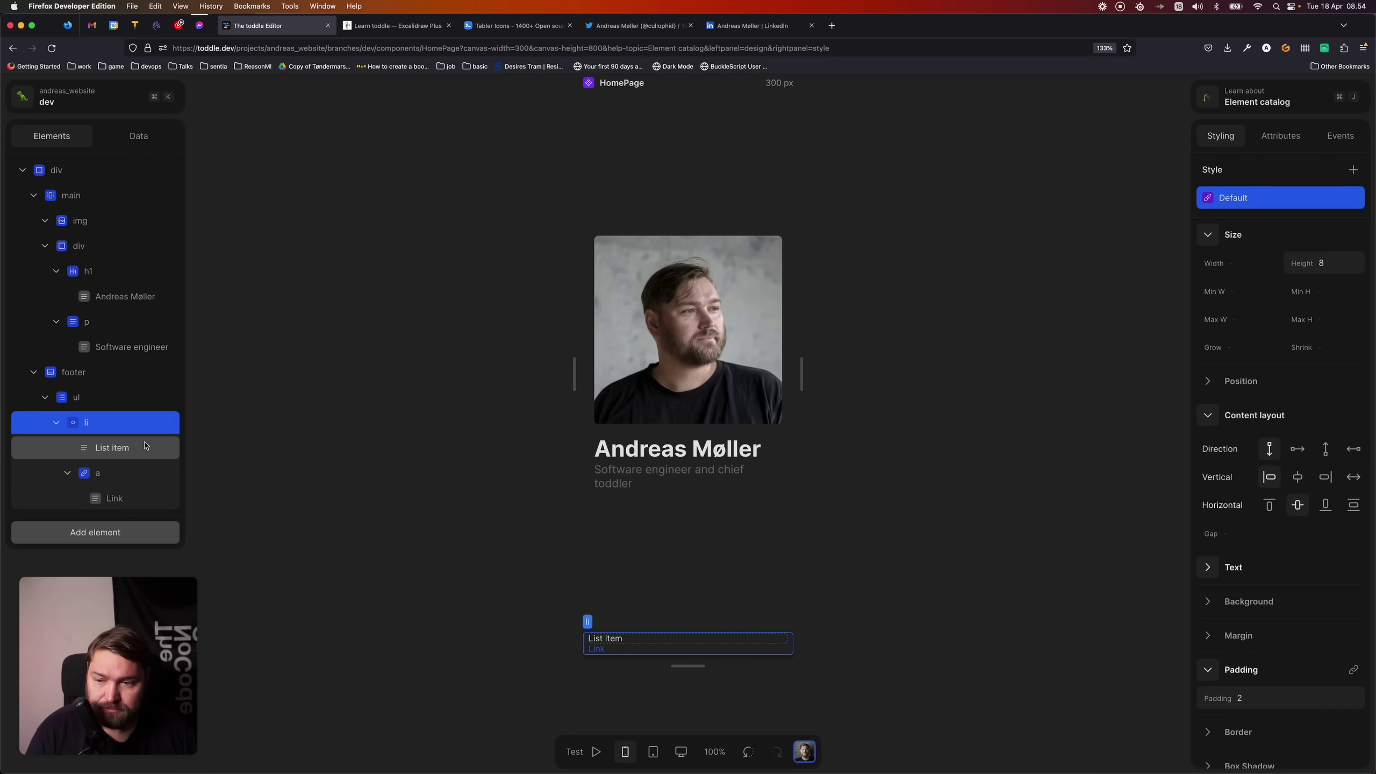
# - Delete the placeholder 'List item' text and set the link's text to 'Twitter'
pyautogui.click(121, 448)
pyautogui.press('BackSpace')
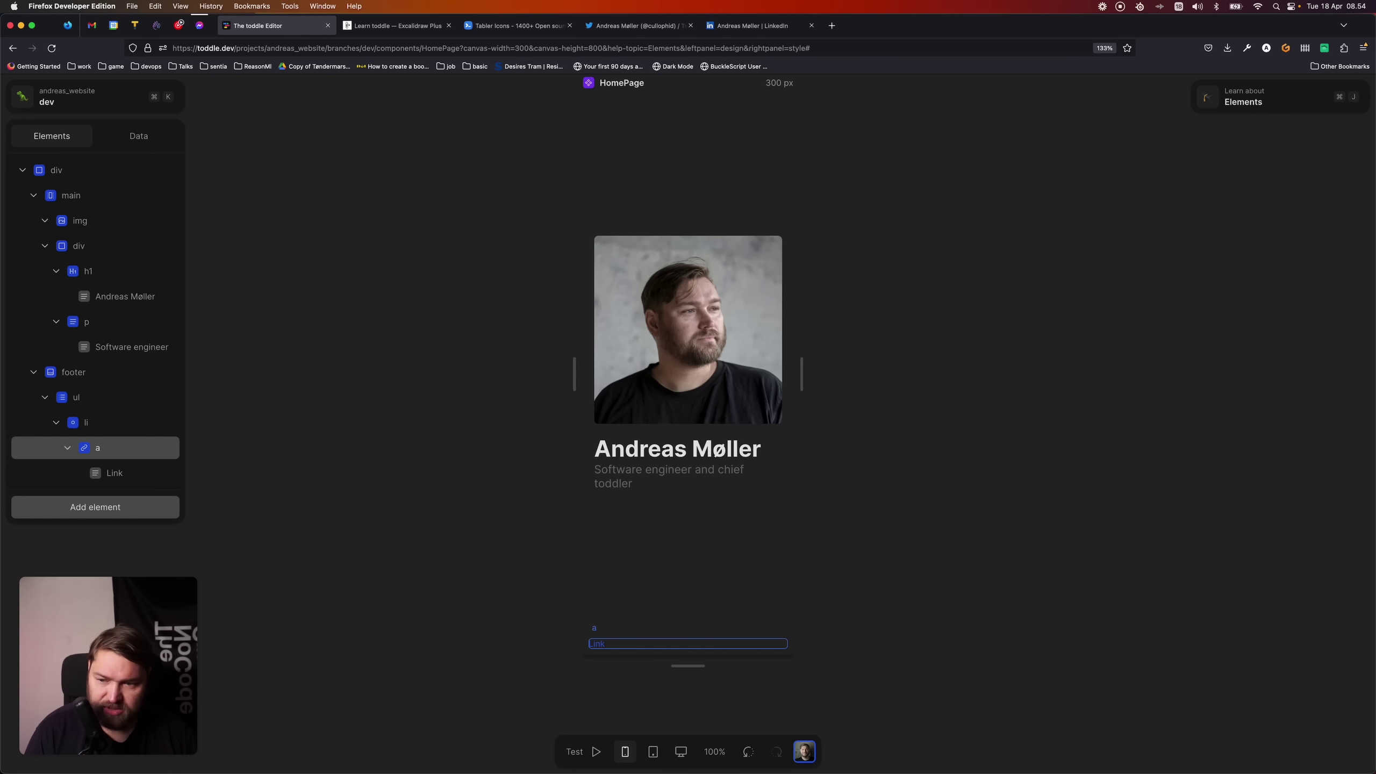
pyautogui.click(128, 453)
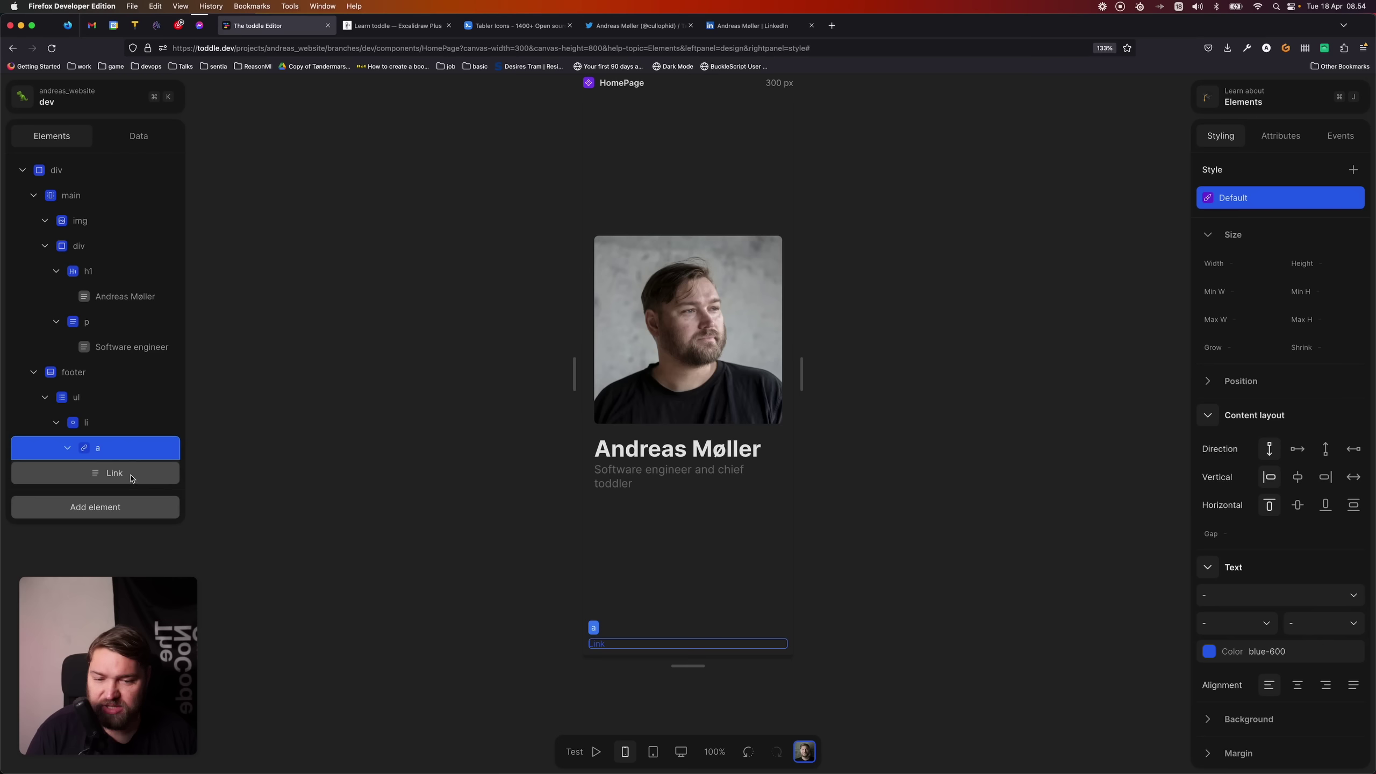
pyautogui.click(137, 475)
pyautogui.click(1320, 283)
pyautogui.write('Twi')
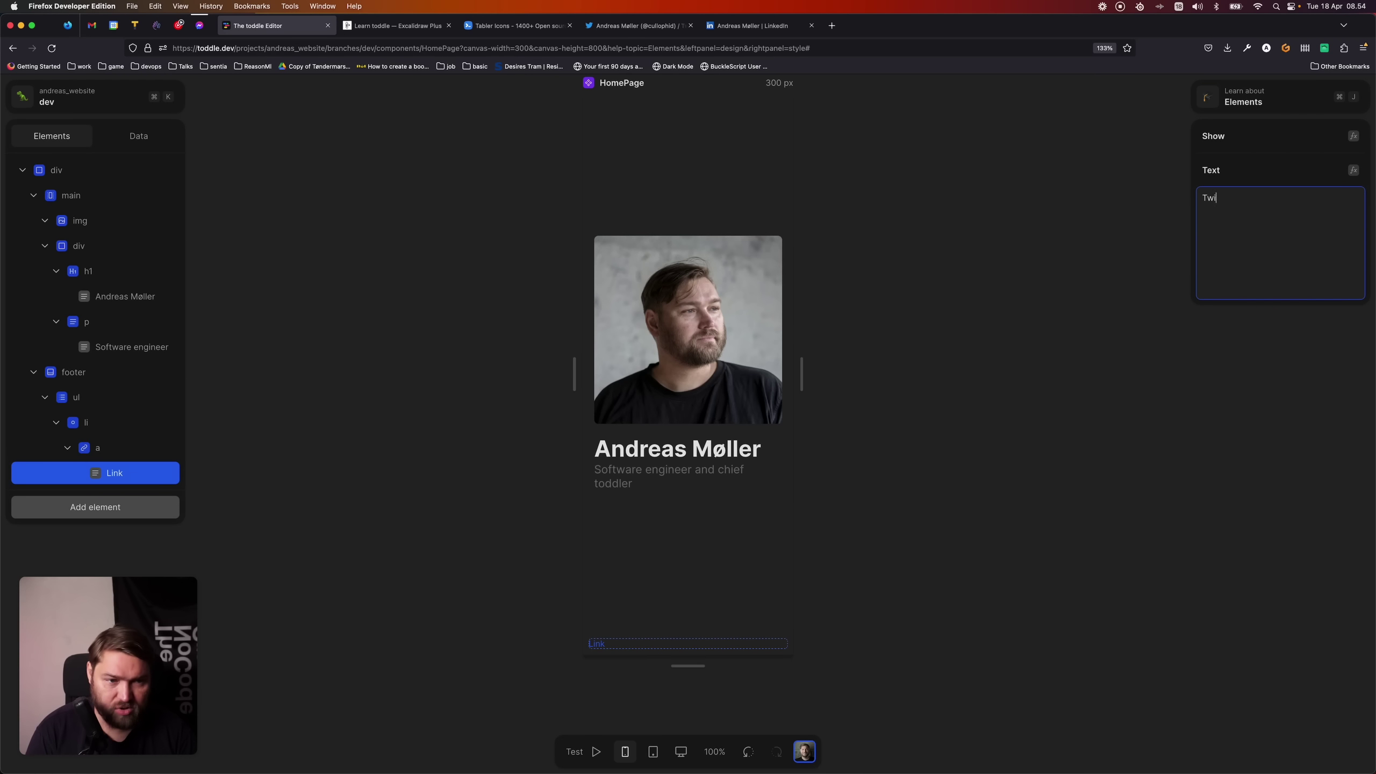
pyautogui.write('tter')
pyautogui.press('Tab')
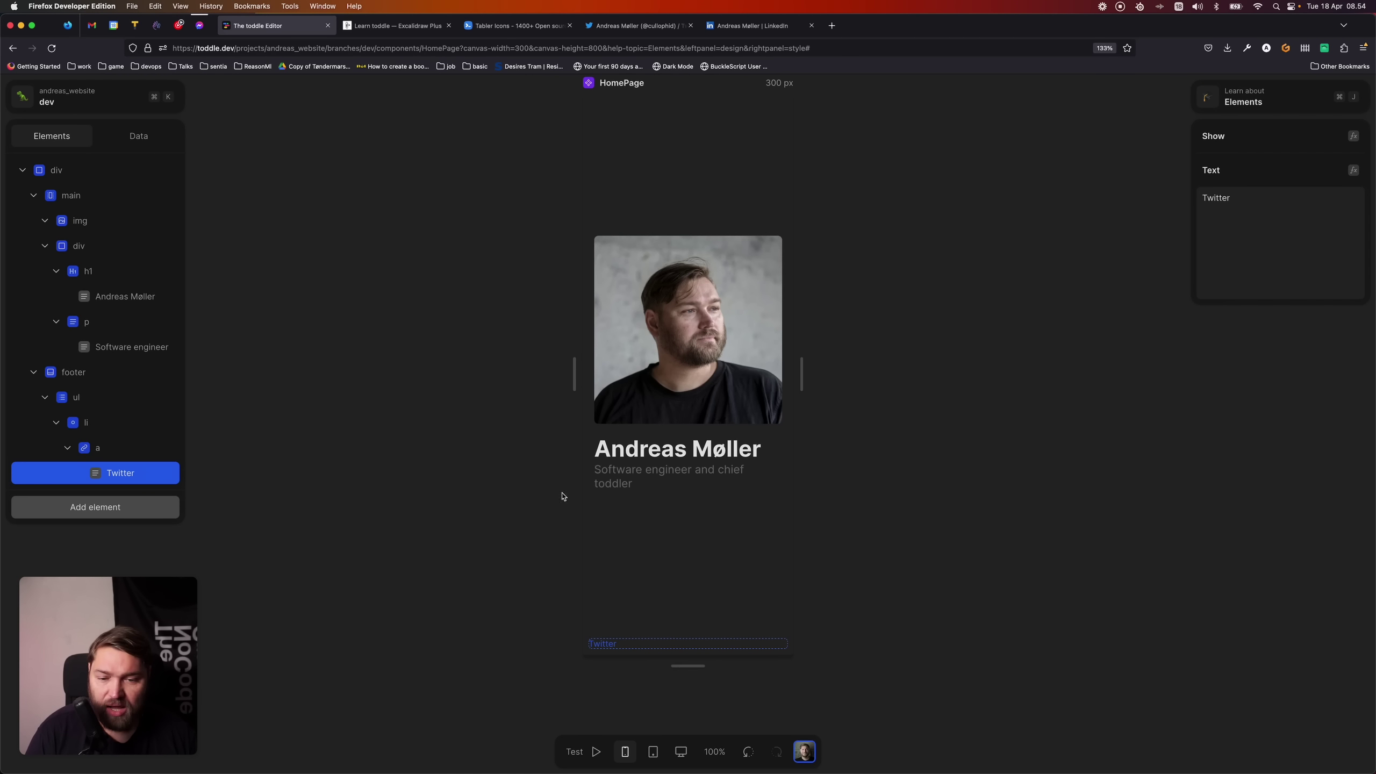
# - Select the Twitter link on the canvas, then switch to the Tabler Icons site
pyautogui.scroll(5, 636, 644)
pyautogui.scroll(3, 636, 645)
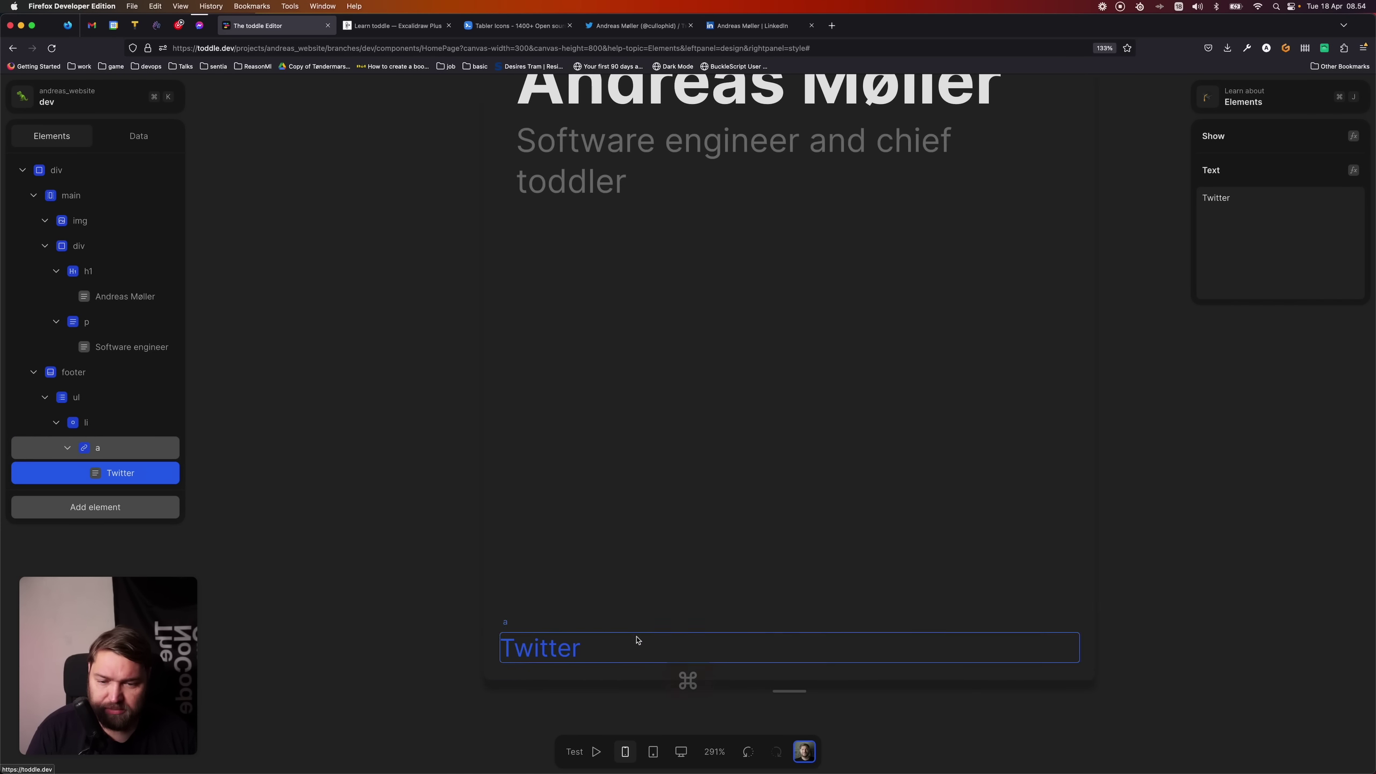
pyautogui.scroll(-3, 677, 487)
pyautogui.click(723, 314)
pyautogui.scroll(2, 667, 347)
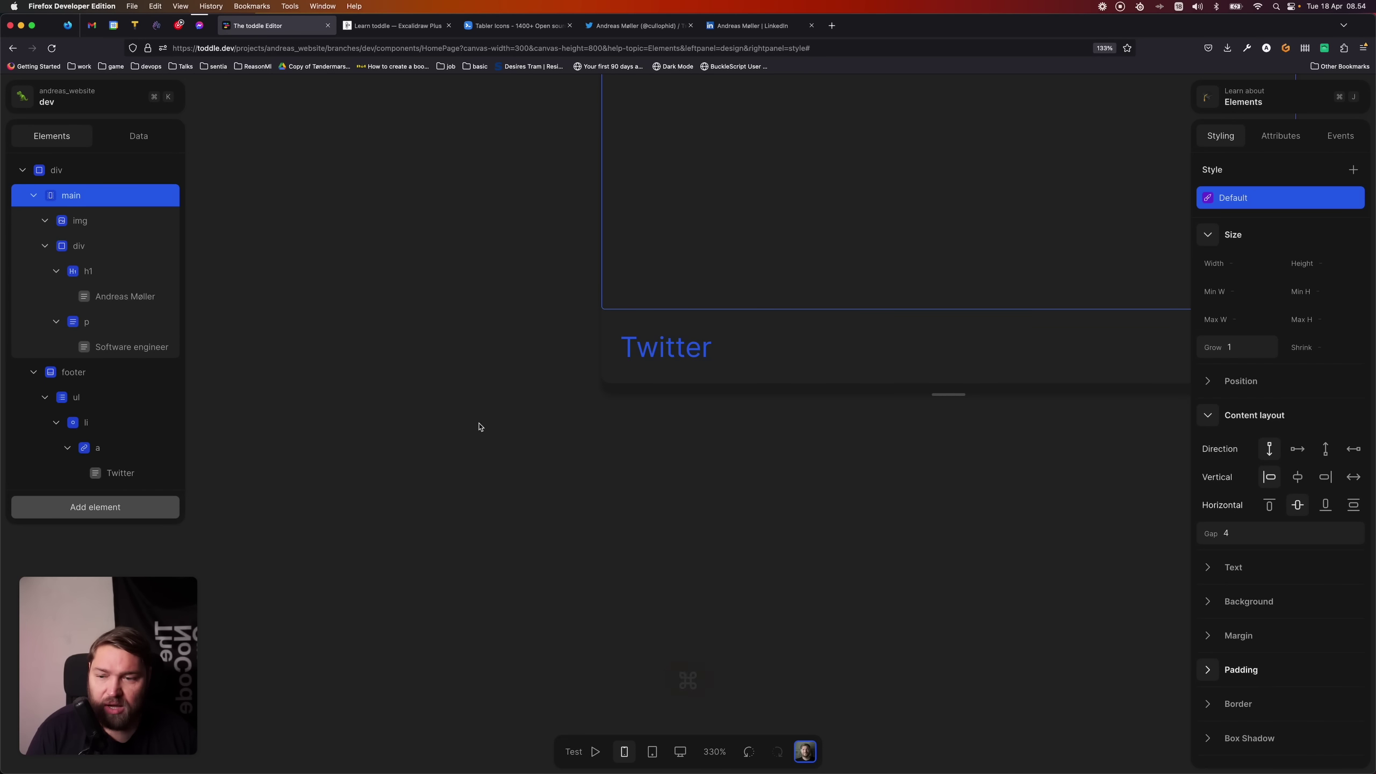
pyautogui.click(669, 347)
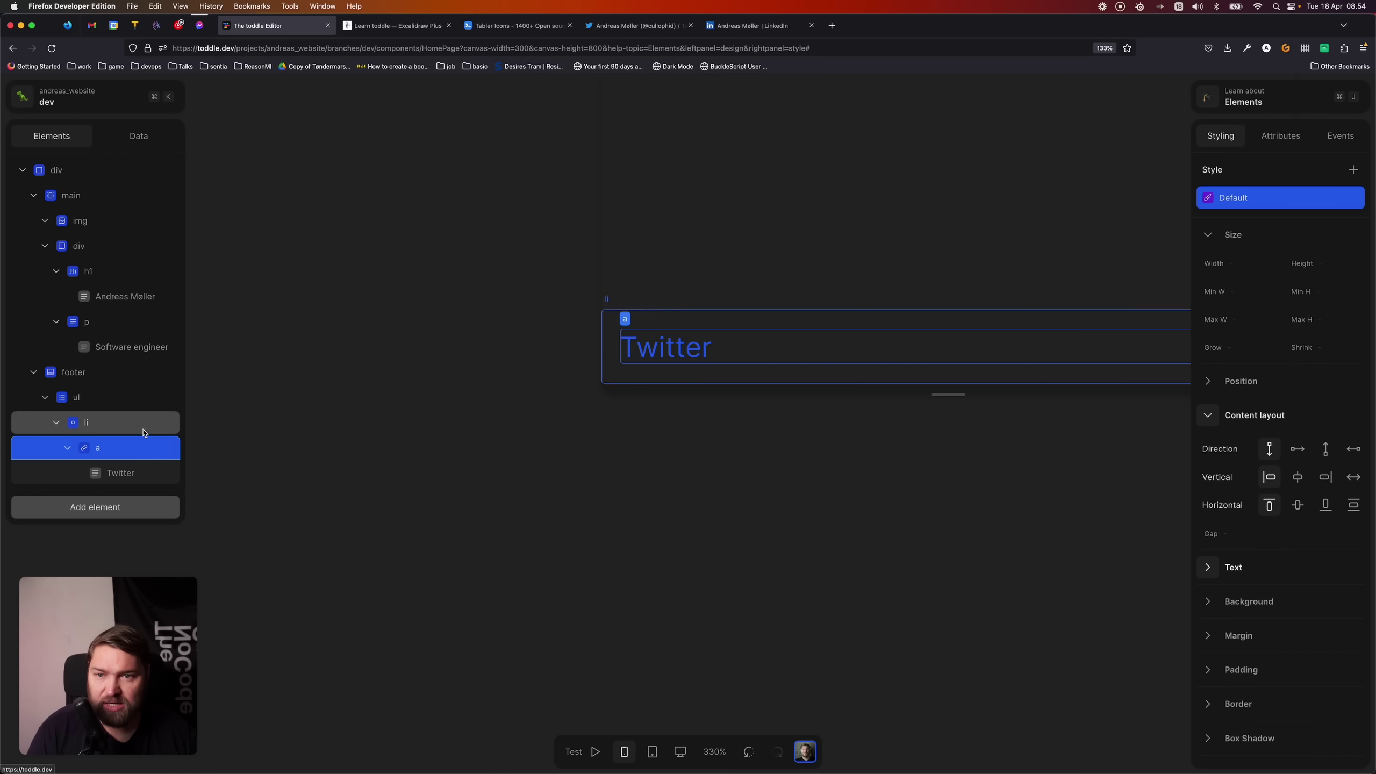
pyautogui.click(514, 25)
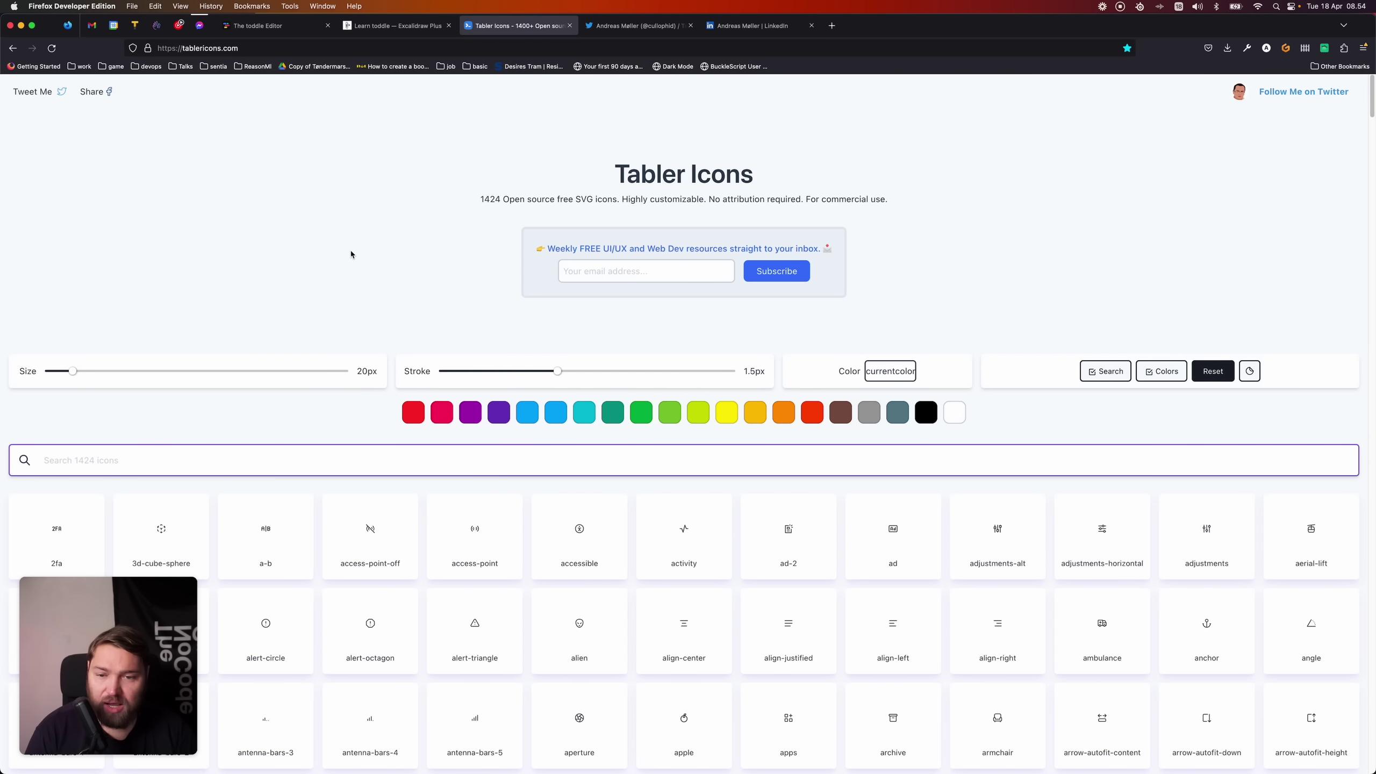
# - Search Tabler Icons for 'twitter' and copy the brand-twitter icon's SVG
pyautogui.write('twitter')
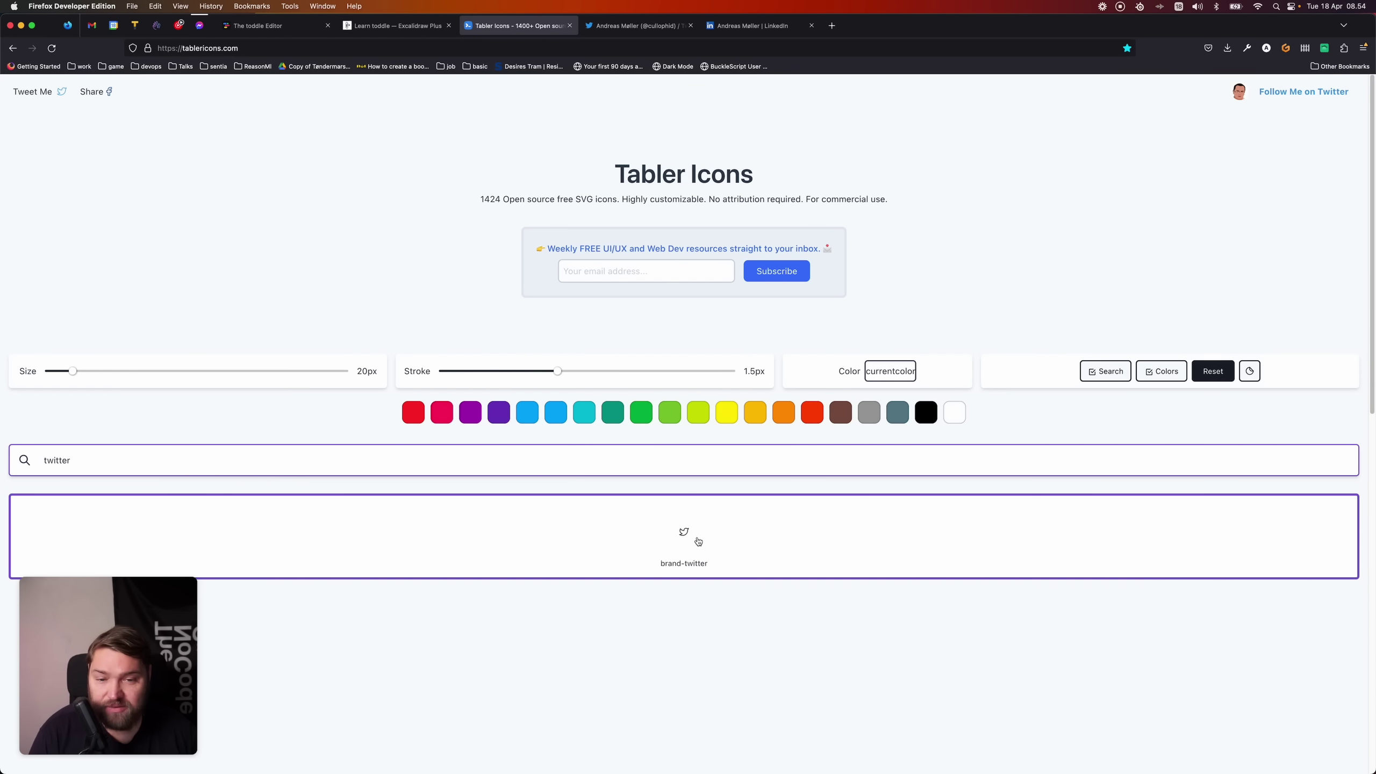
pyautogui.click(703, 540)
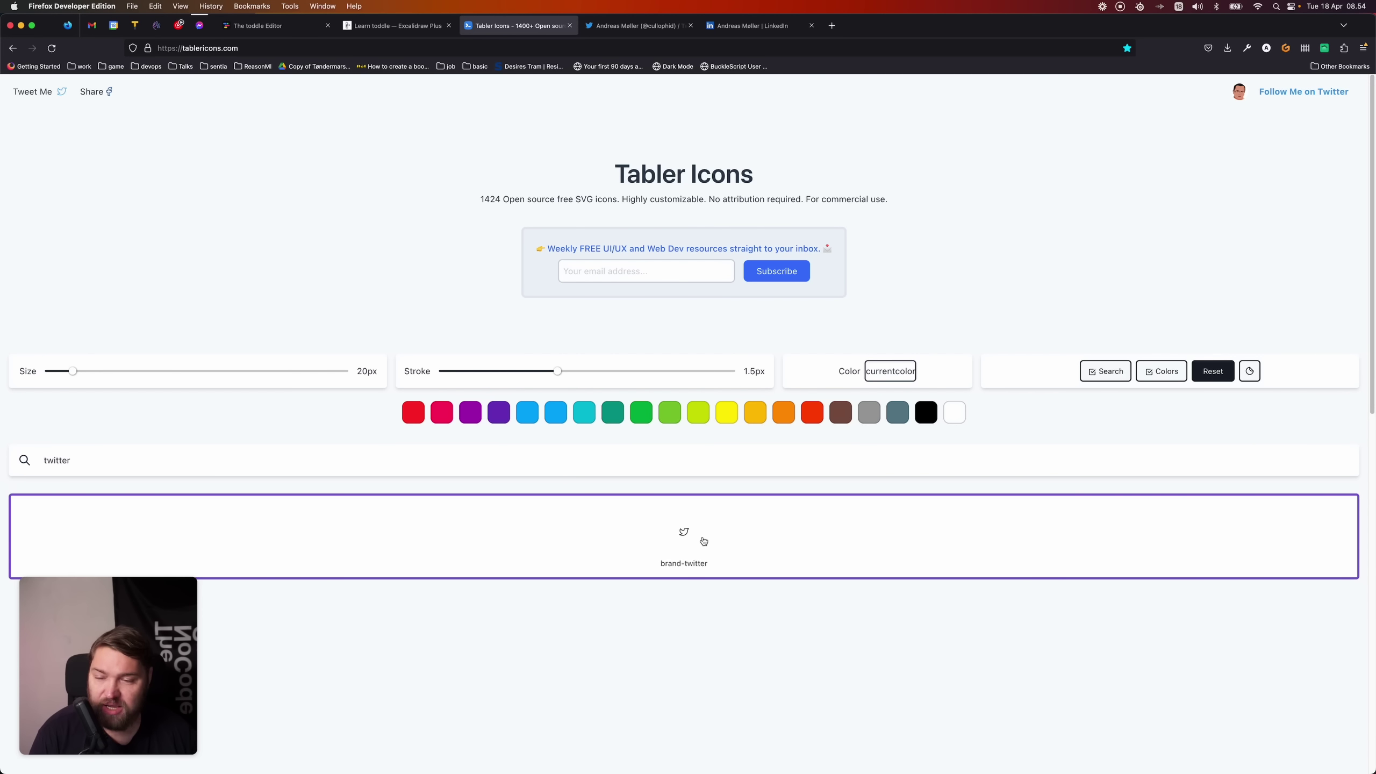
# - Paste the Twitter bird SVG into the link, lay it out in a row, and place the icon before the text
pyautogui.click(274, 24)
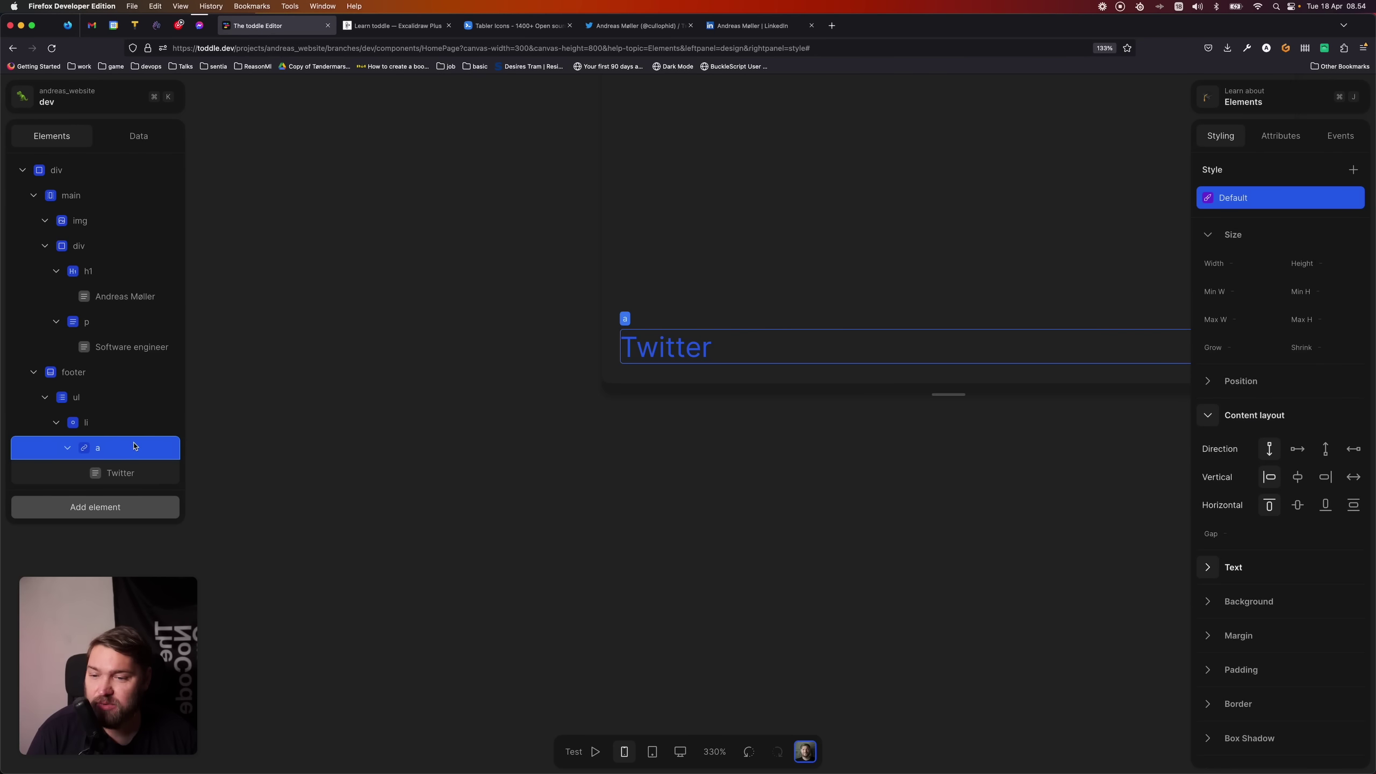
pyautogui.press('super+v')
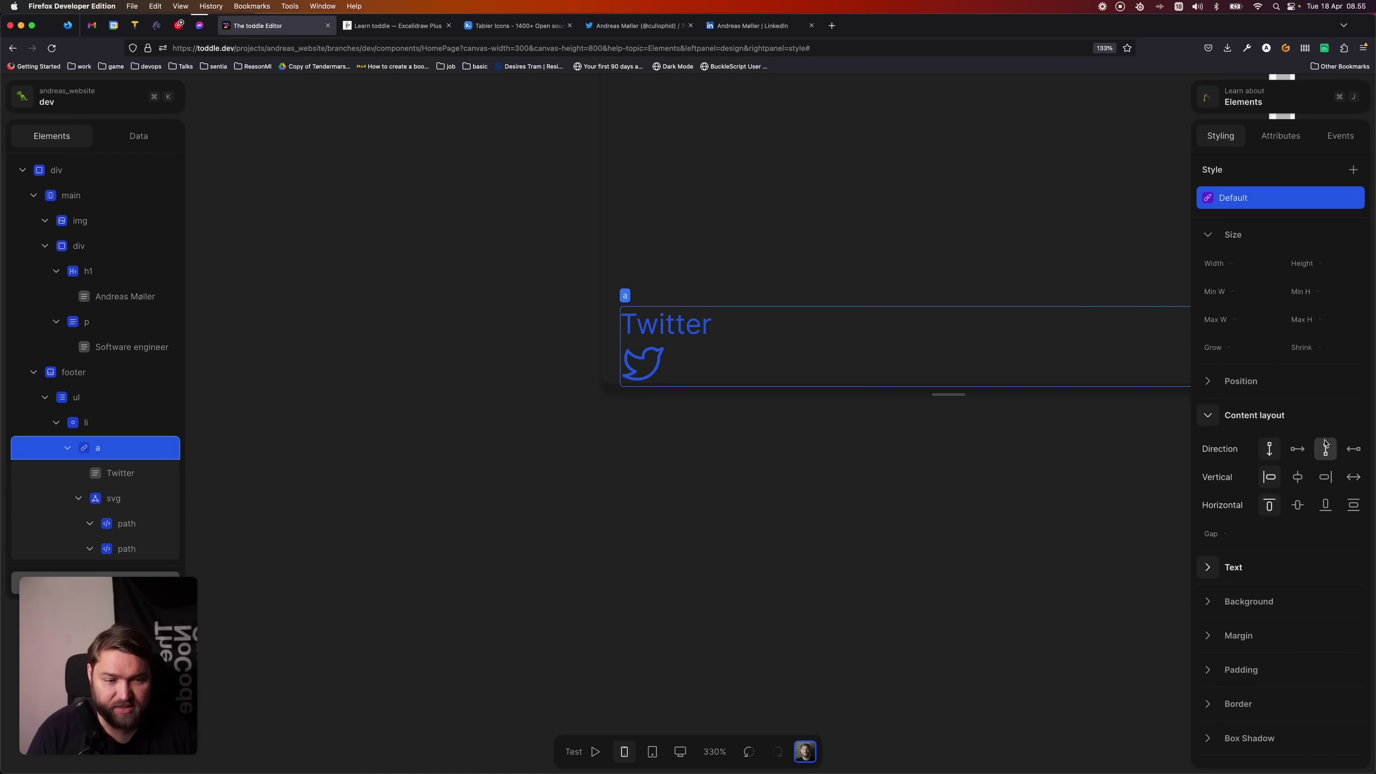
pyautogui.click(1292, 454)
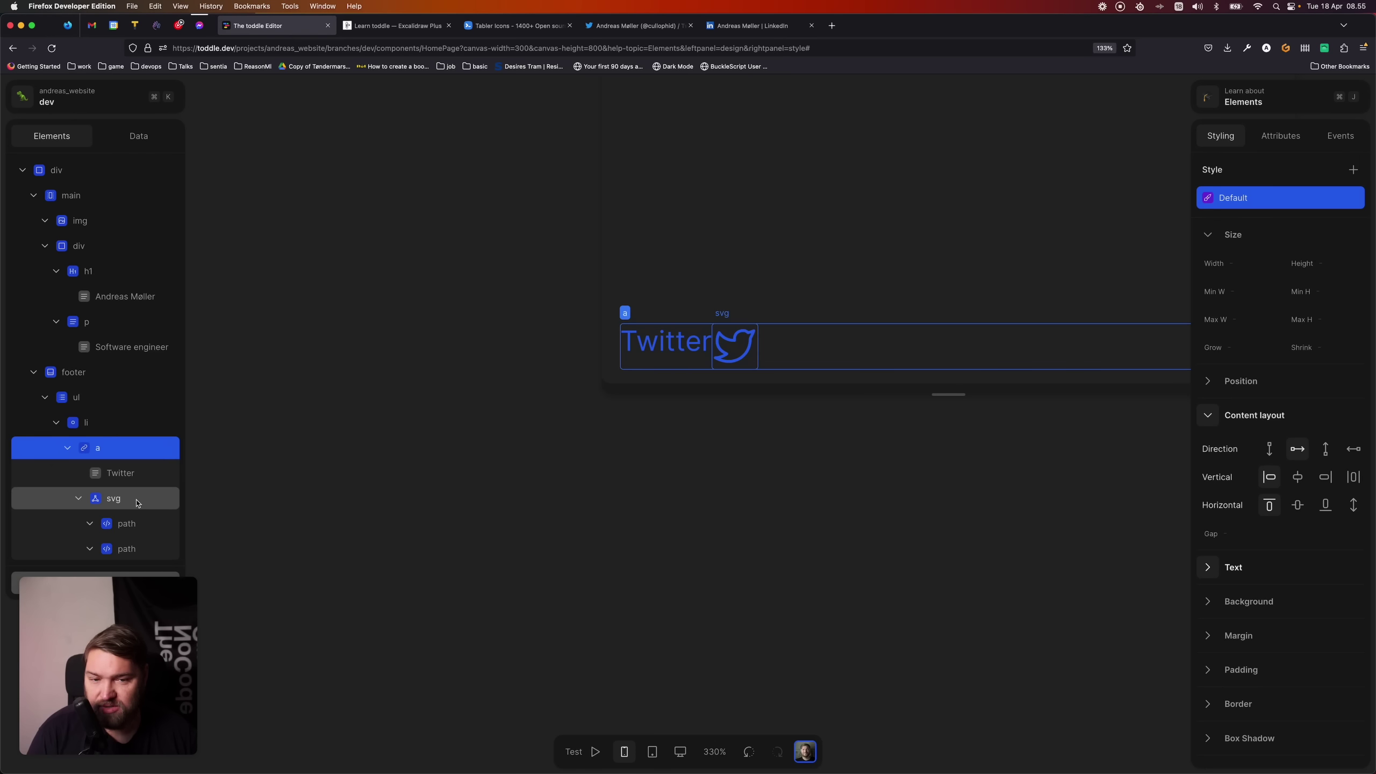
pyautogui.moveTo(135, 501); pyautogui.dragTo(135, 456)
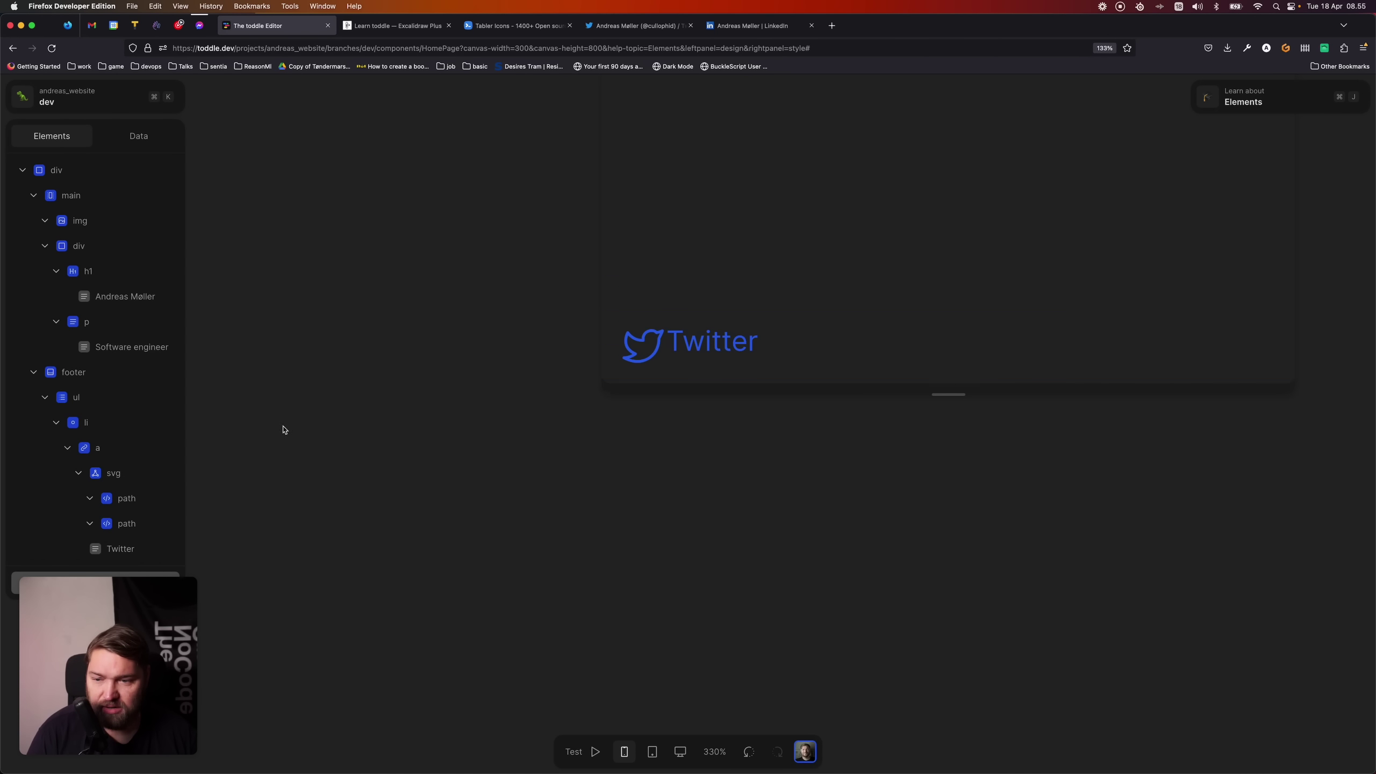
# - Vertically centre the link's icon and text with a gap of 1
pyautogui.click(135, 450)
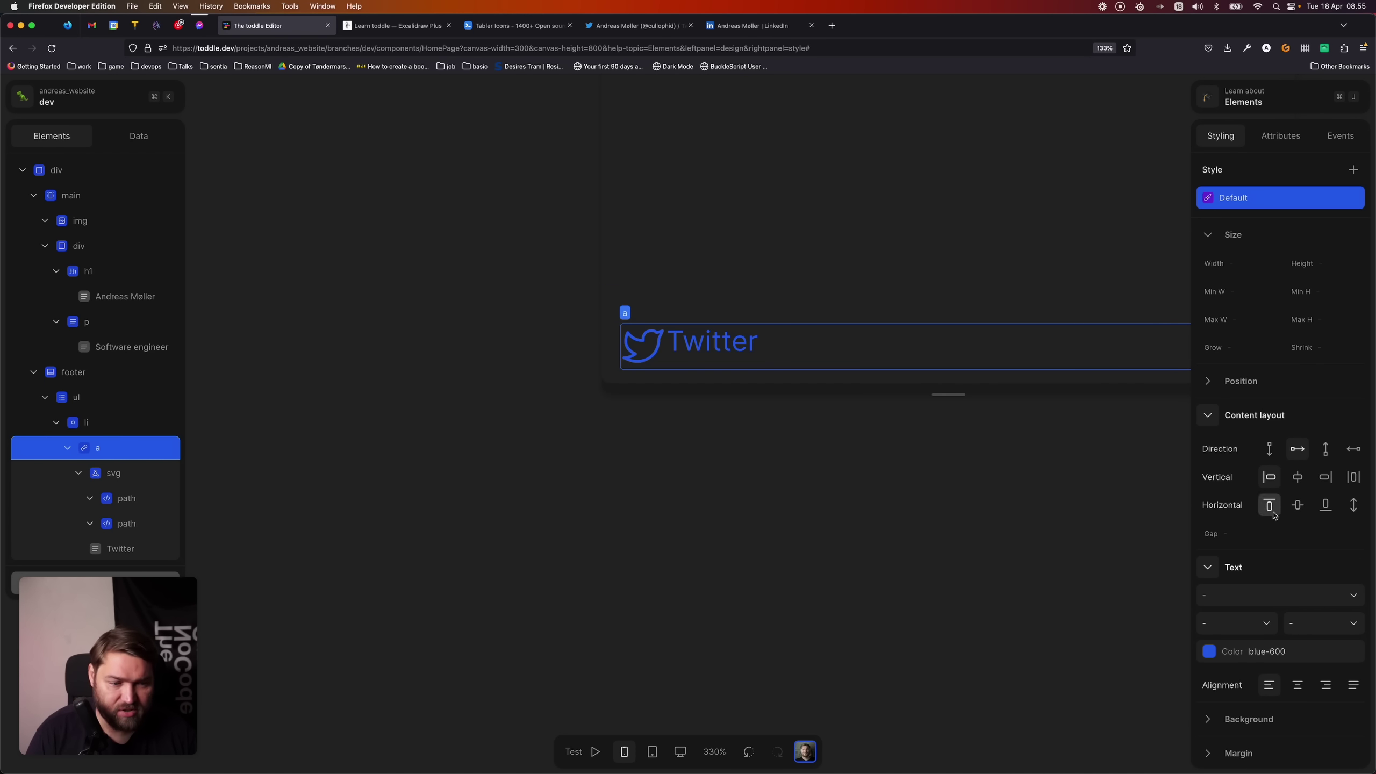
pyautogui.click(1300, 510)
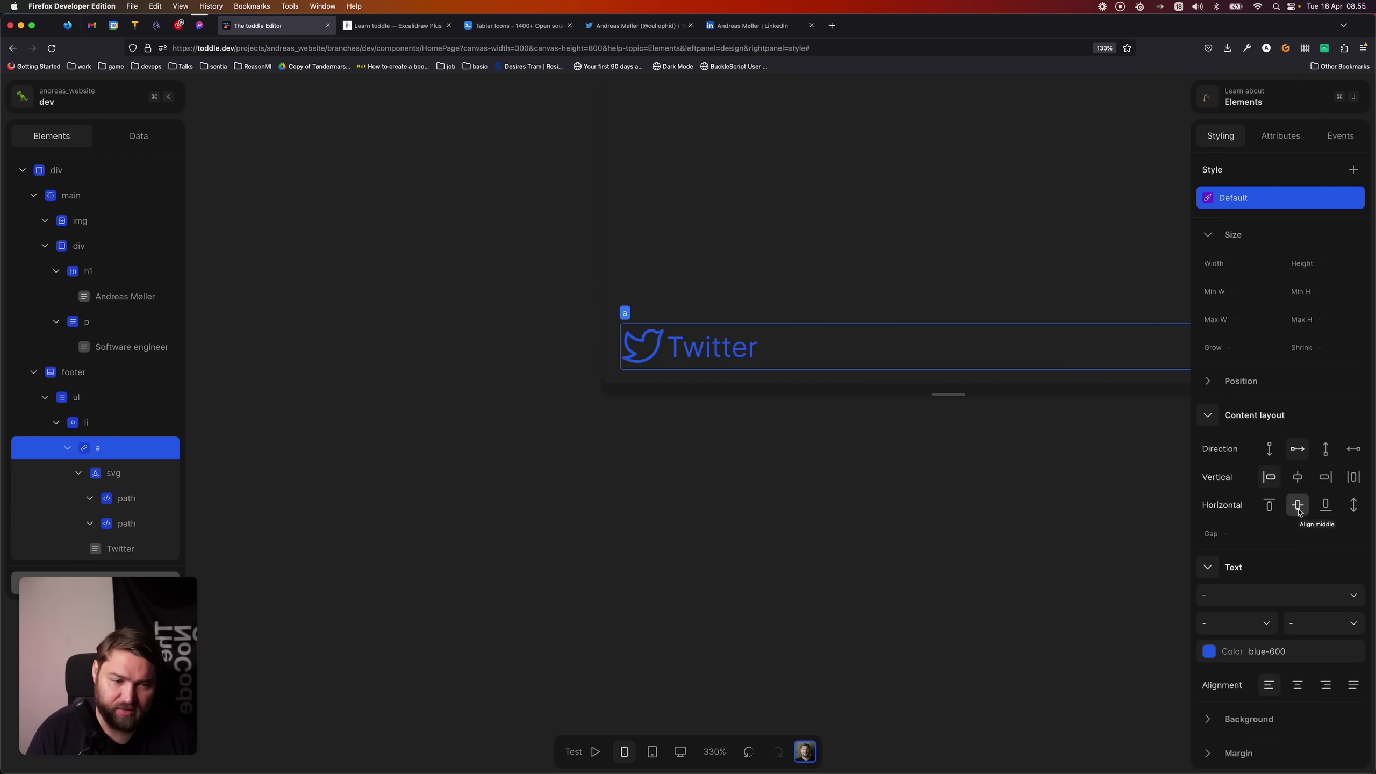
pyautogui.click(1267, 533)
pyautogui.write('1')
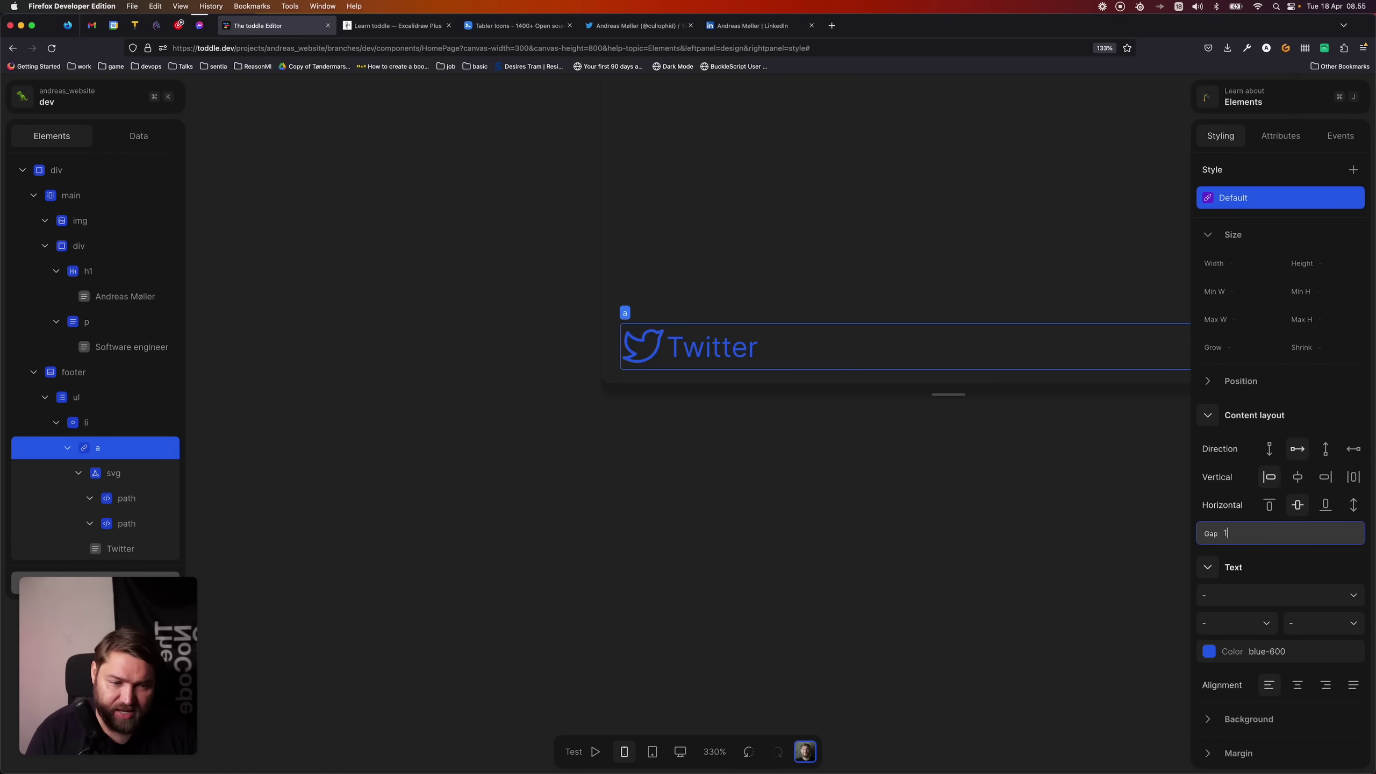
pyautogui.press('Tab')
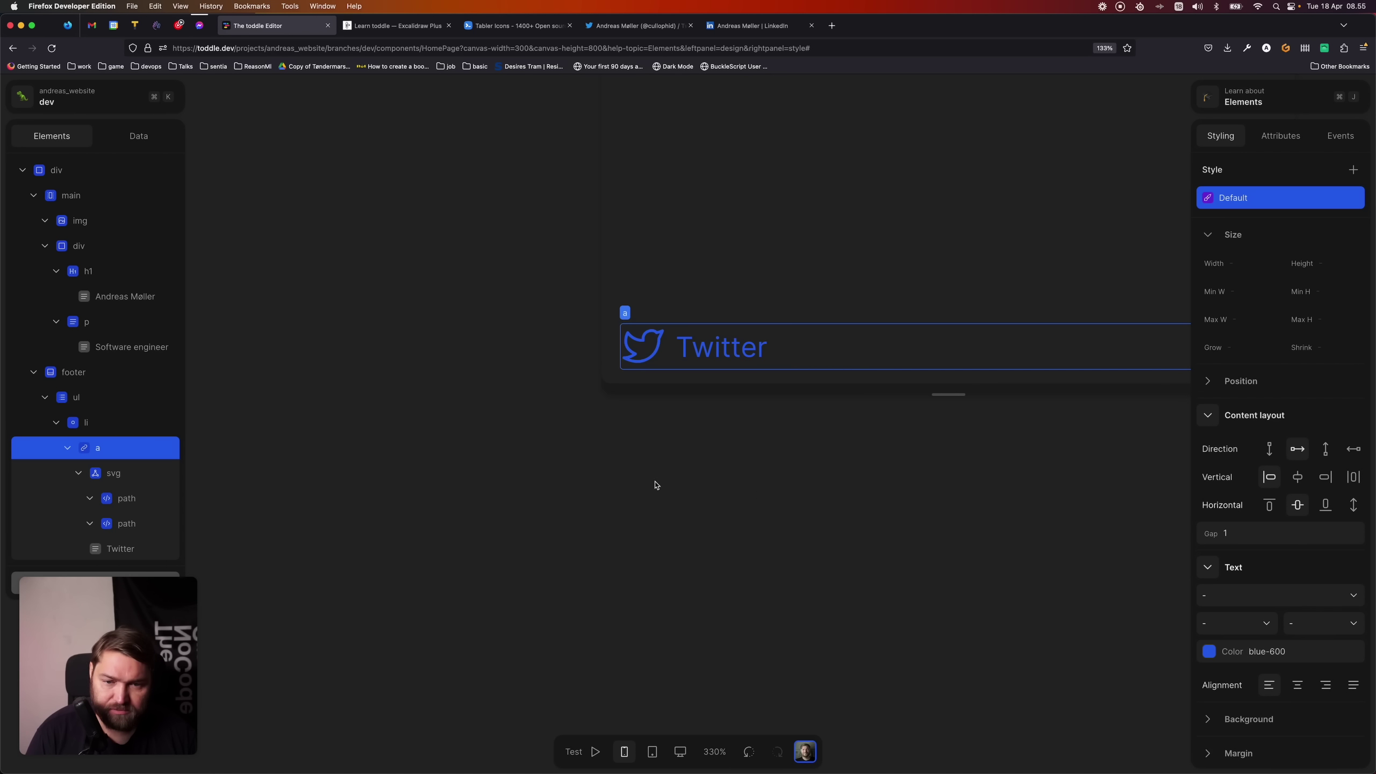
pyautogui.scroll(-2, 645, 482)
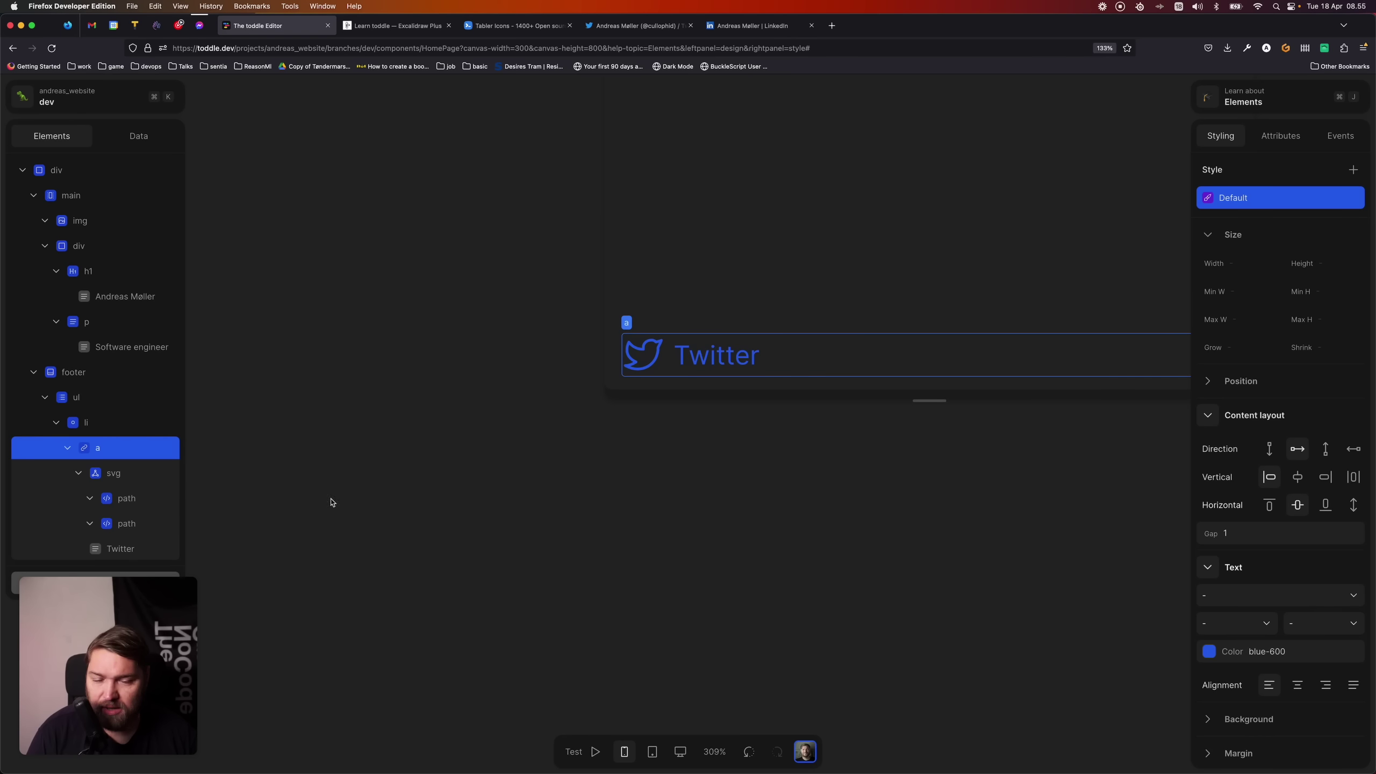
pyautogui.scroll(-2, 701, 359)
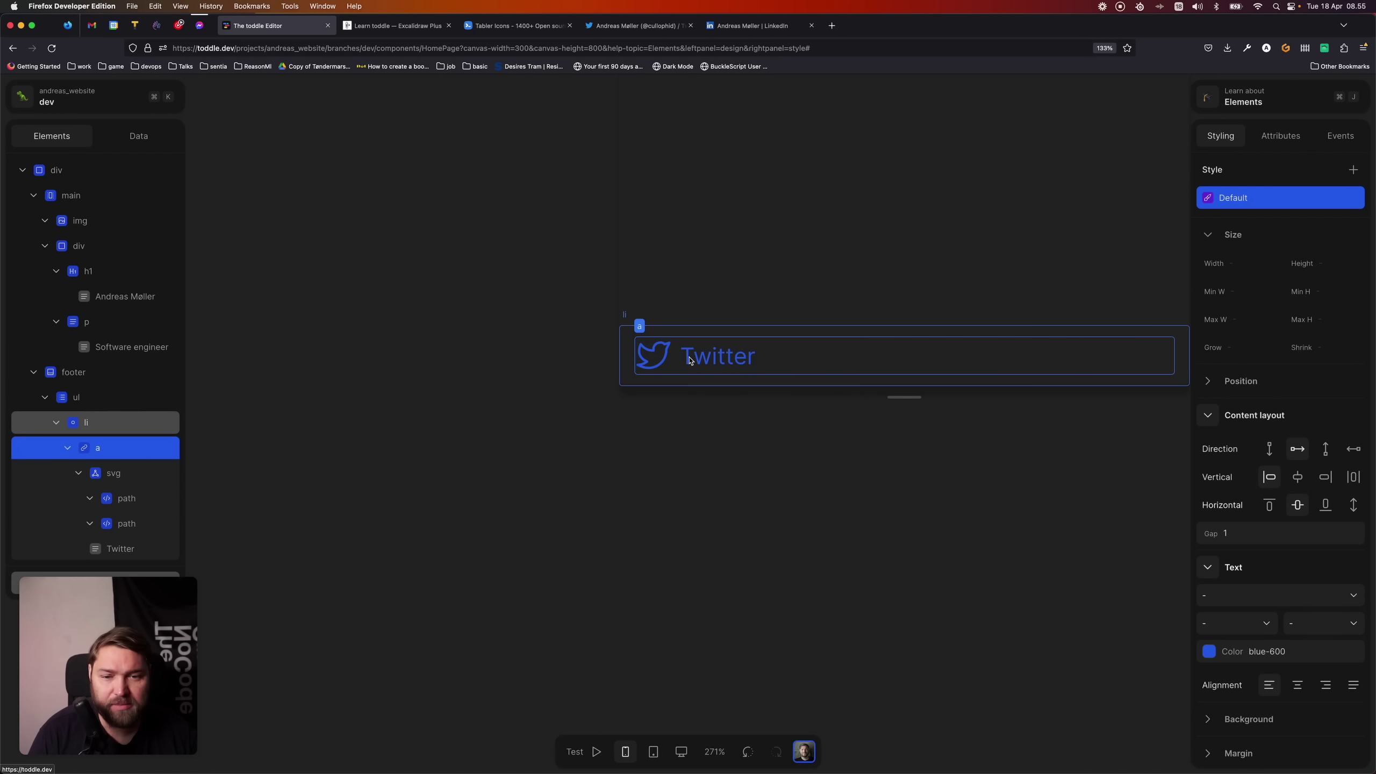
# - Set the footer's background colour to grey-900
pyautogui.click(67, 381)
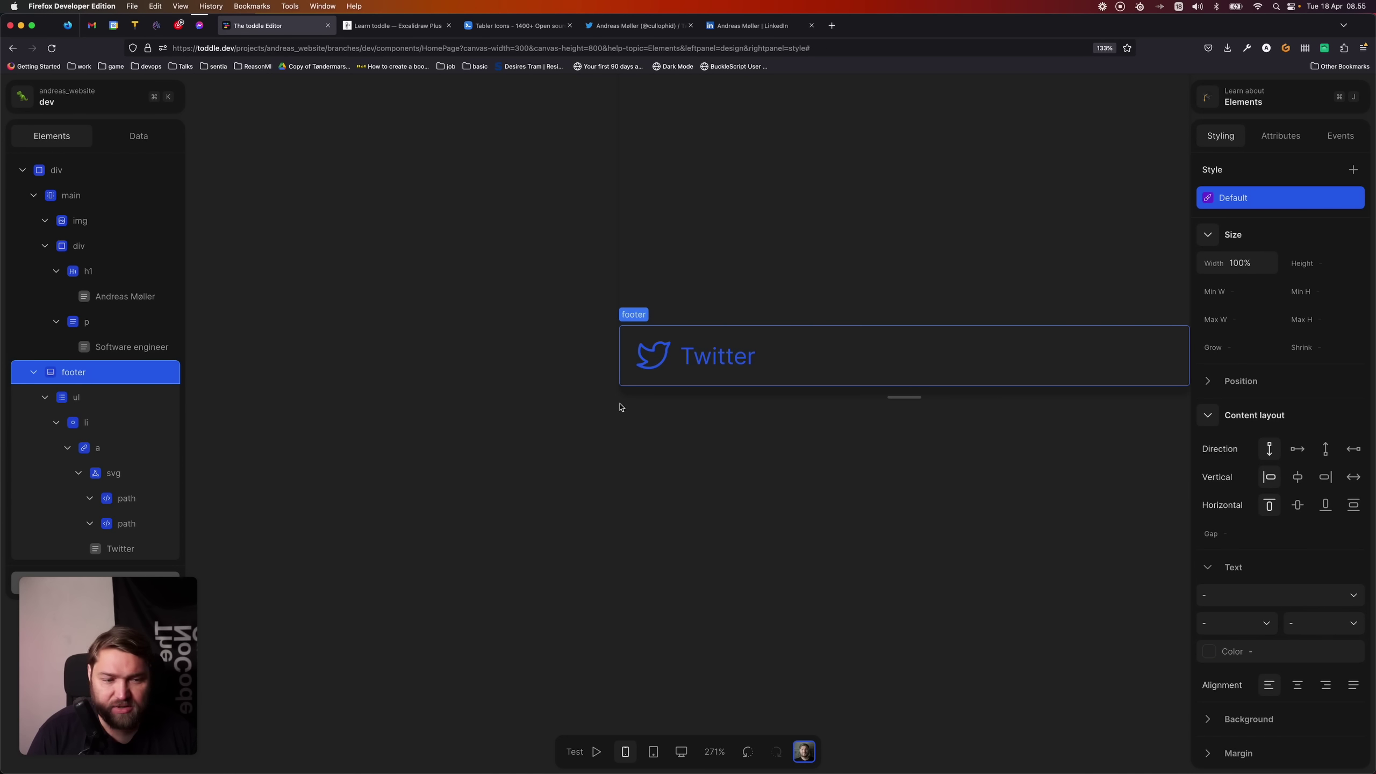
pyautogui.scroll(-5, 1279, 564)
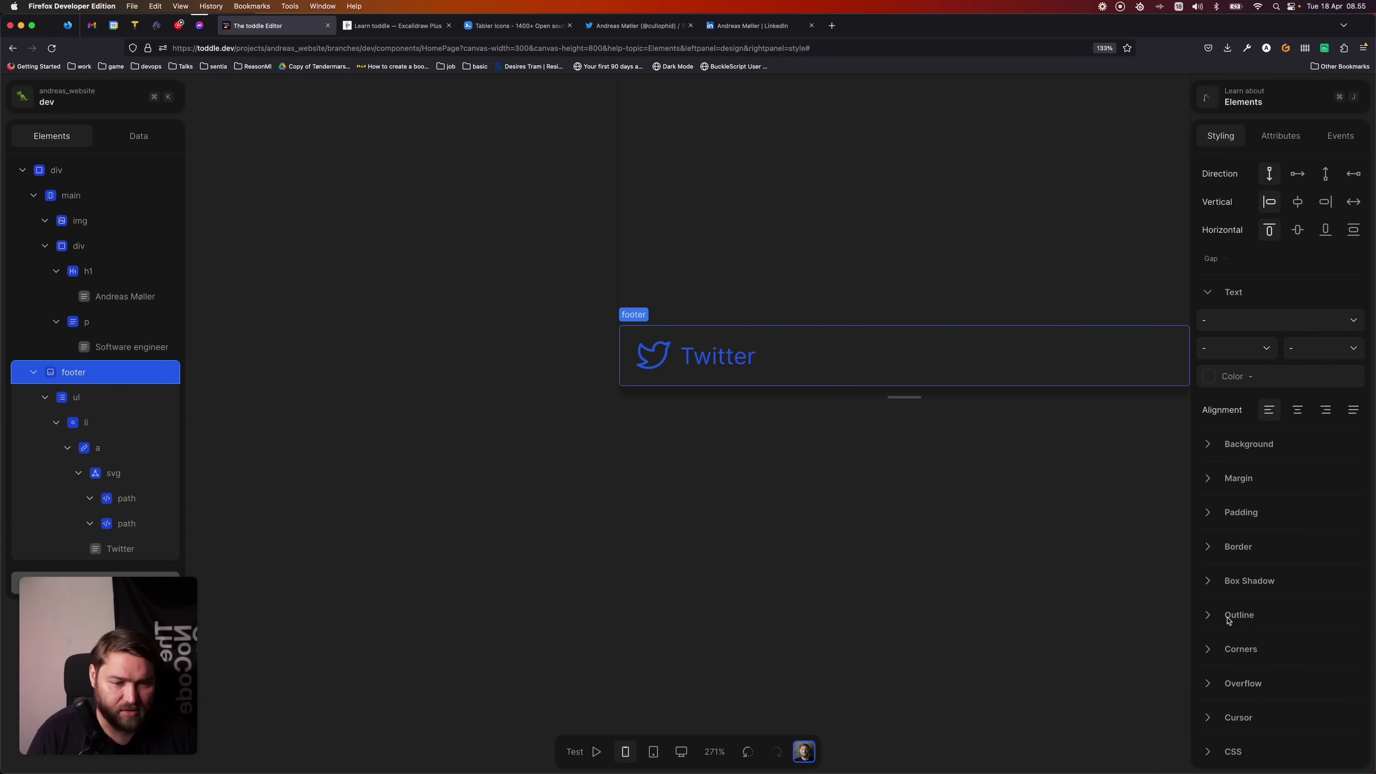
pyautogui.click(1211, 443)
pyautogui.click(1246, 502)
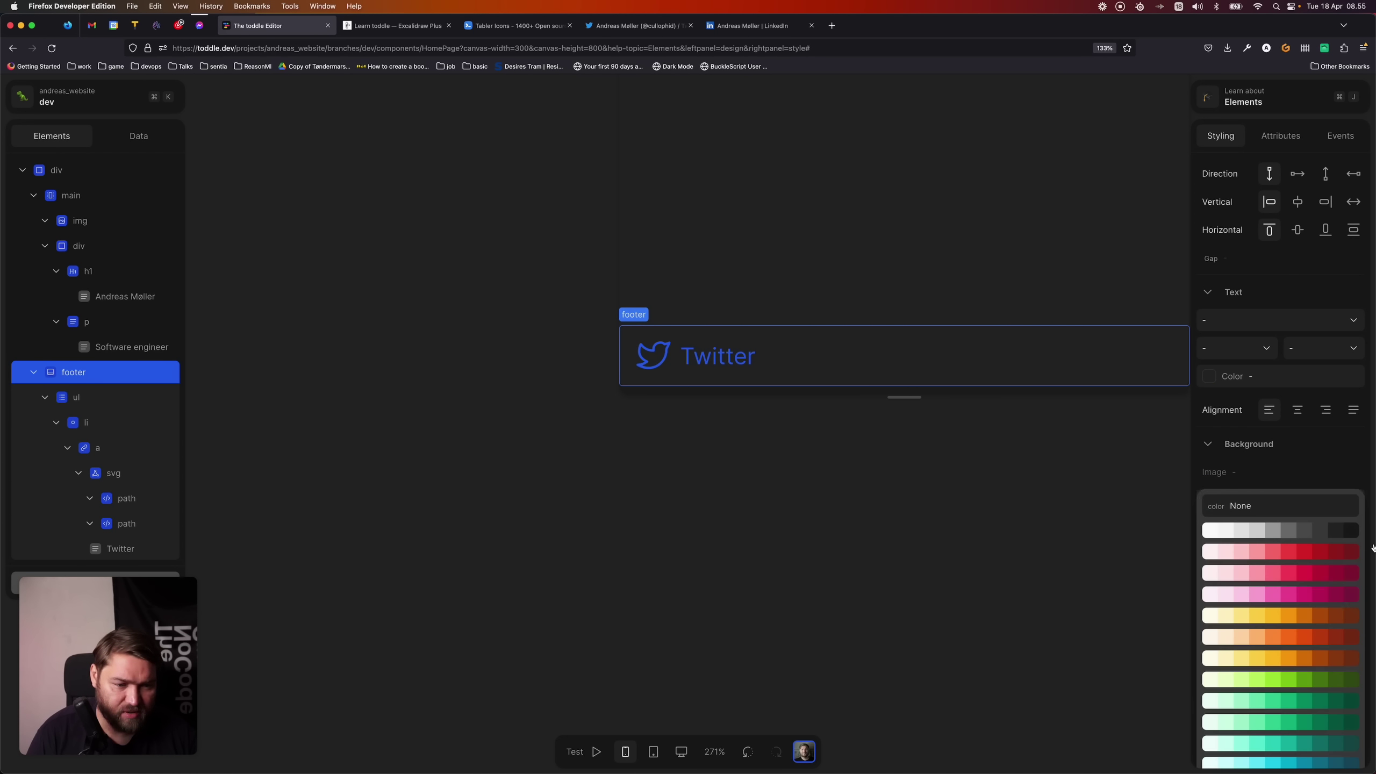
pyautogui.click(1355, 532)
pyautogui.scroll(-3, 899, 554)
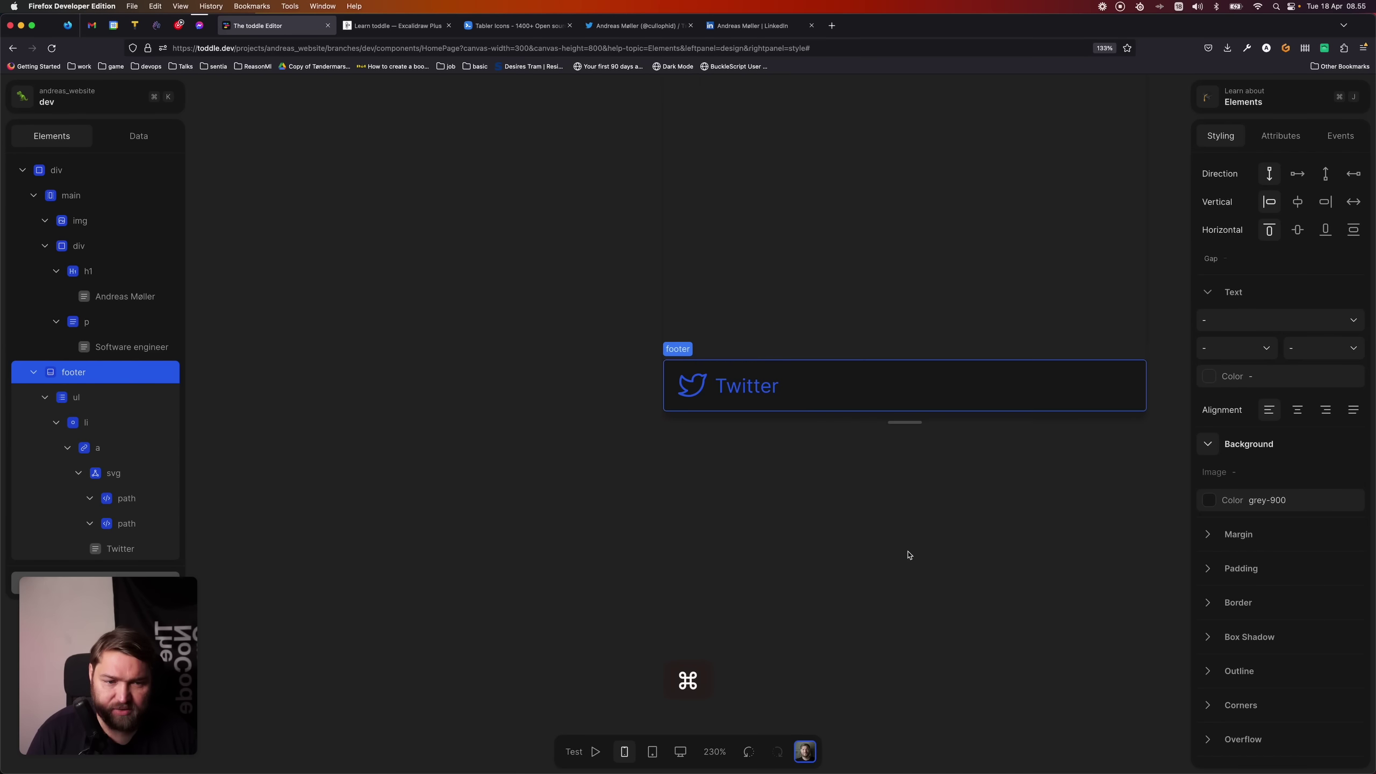
pyautogui.hscroll(3, 1059, 573)
pyautogui.press('Escape')
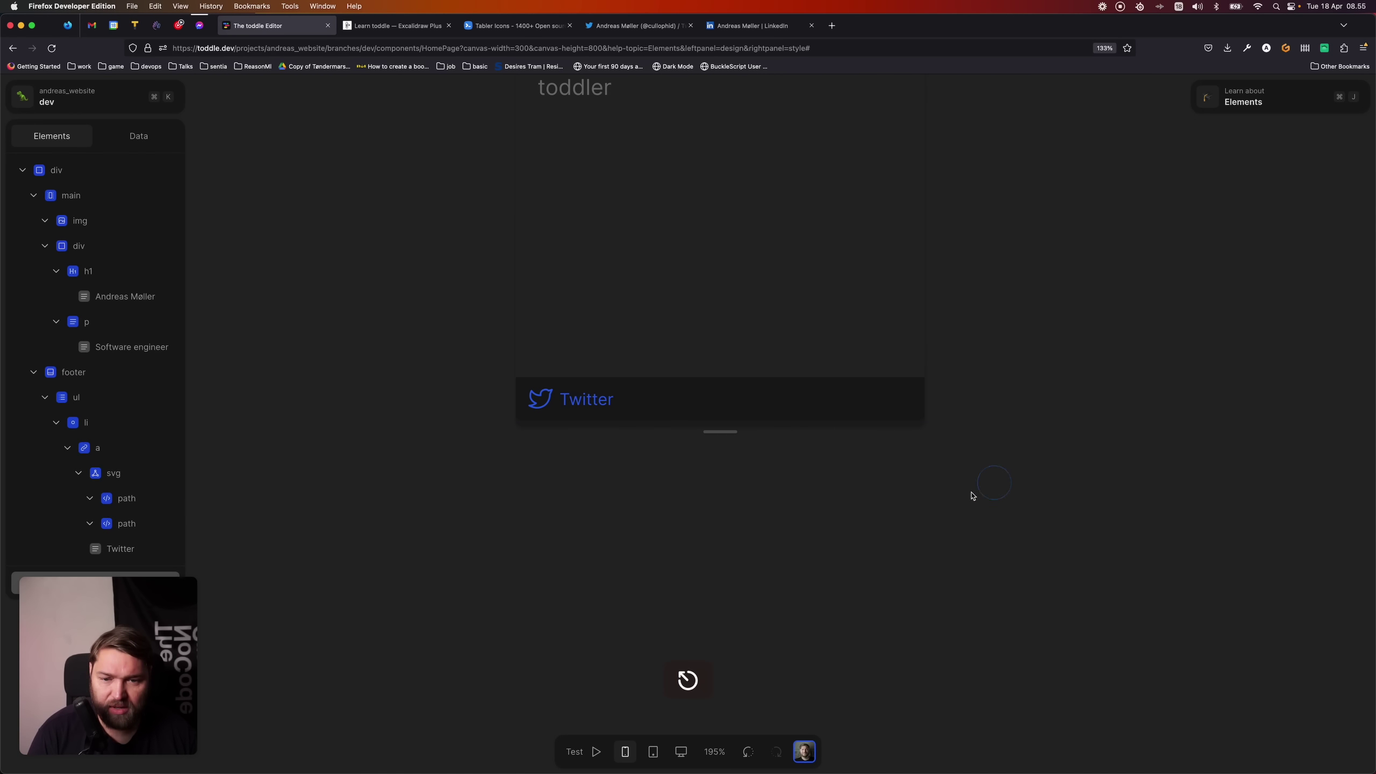
# - Change the Twitter link's text colour to grey-500
pyautogui.click(586, 408)
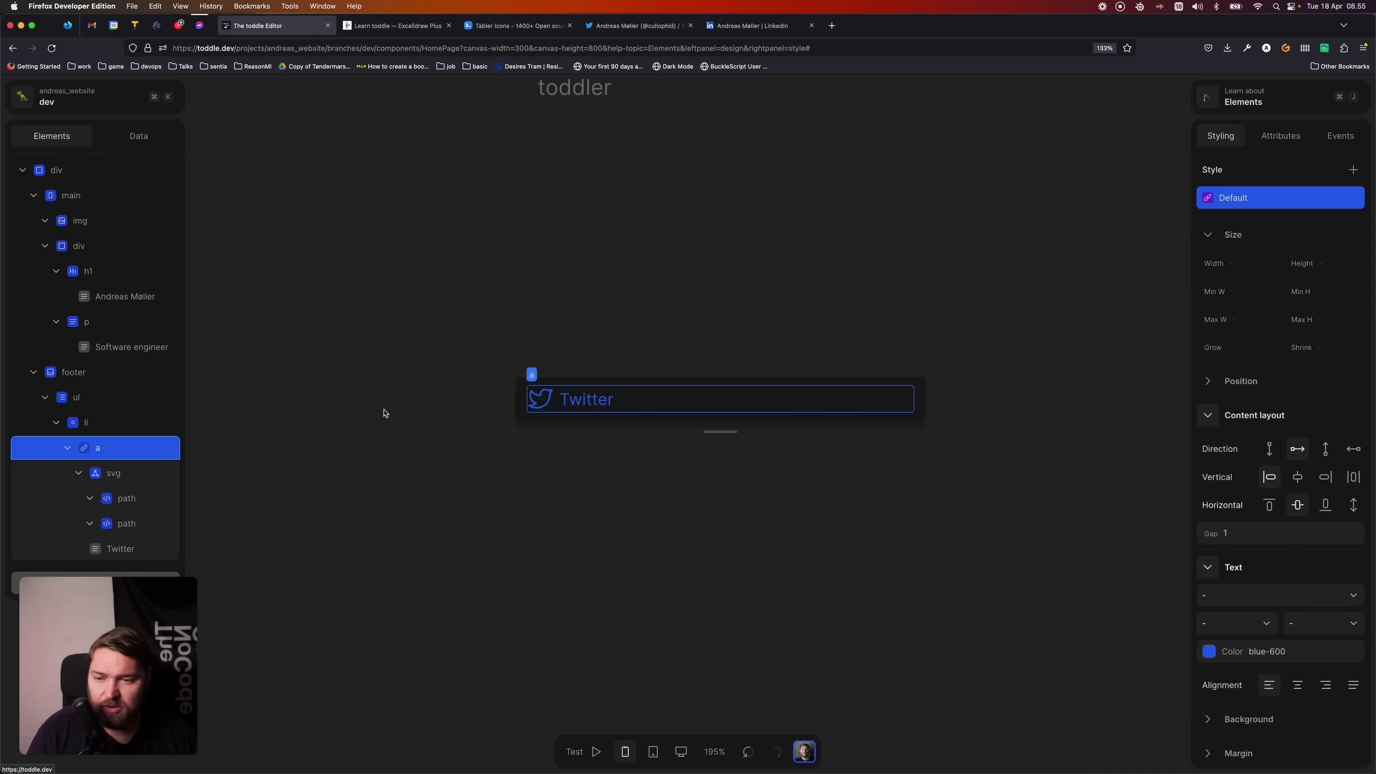
pyautogui.scroll(-1, 1235, 726)
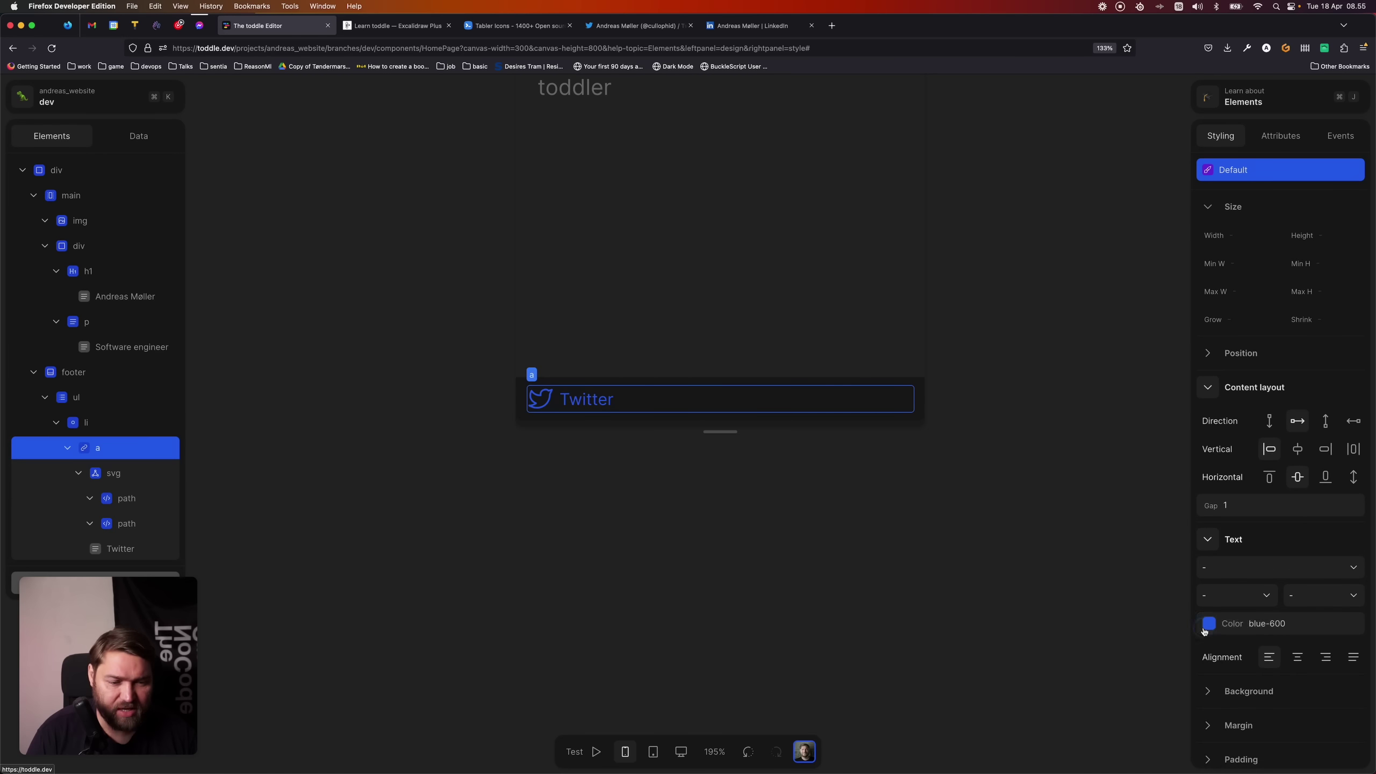
pyautogui.click(1208, 624)
pyautogui.click(1270, 657)
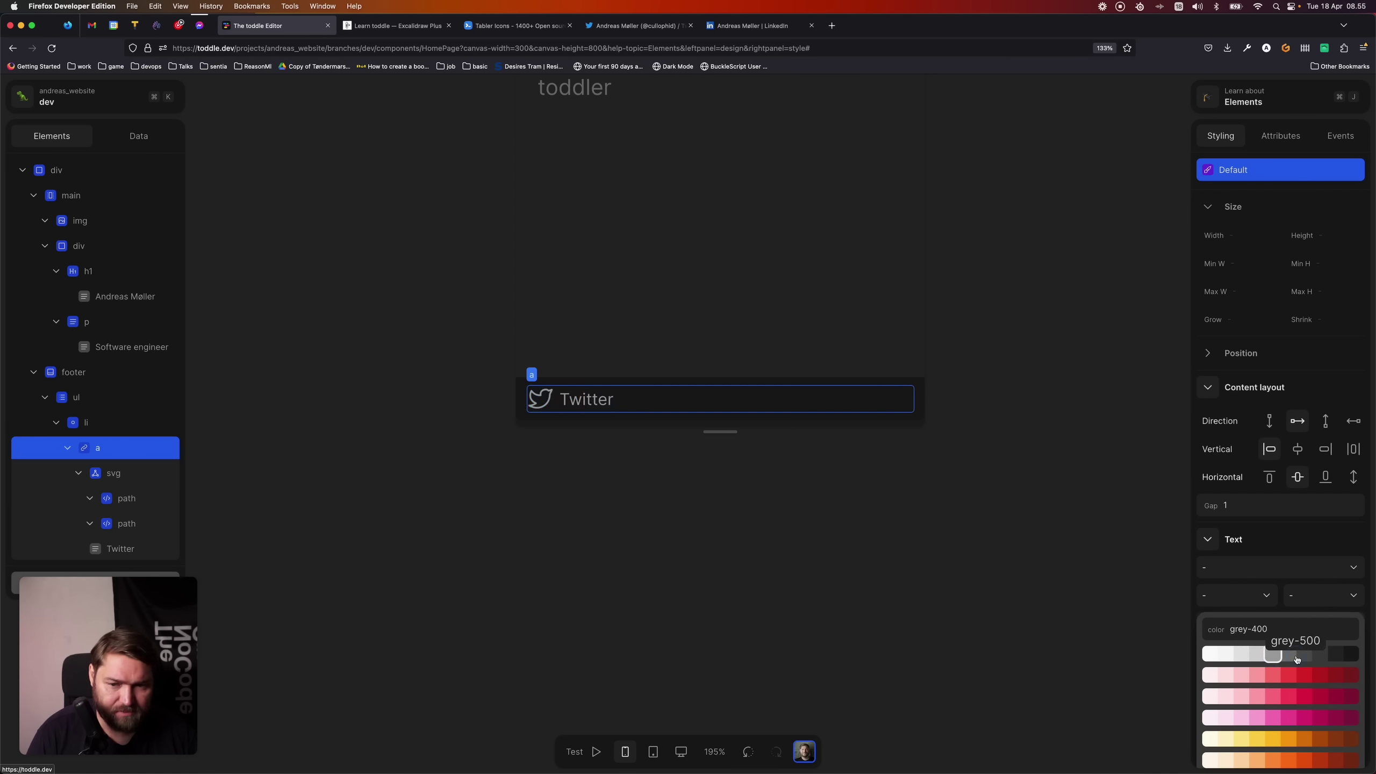
pyautogui.click(1287, 656)
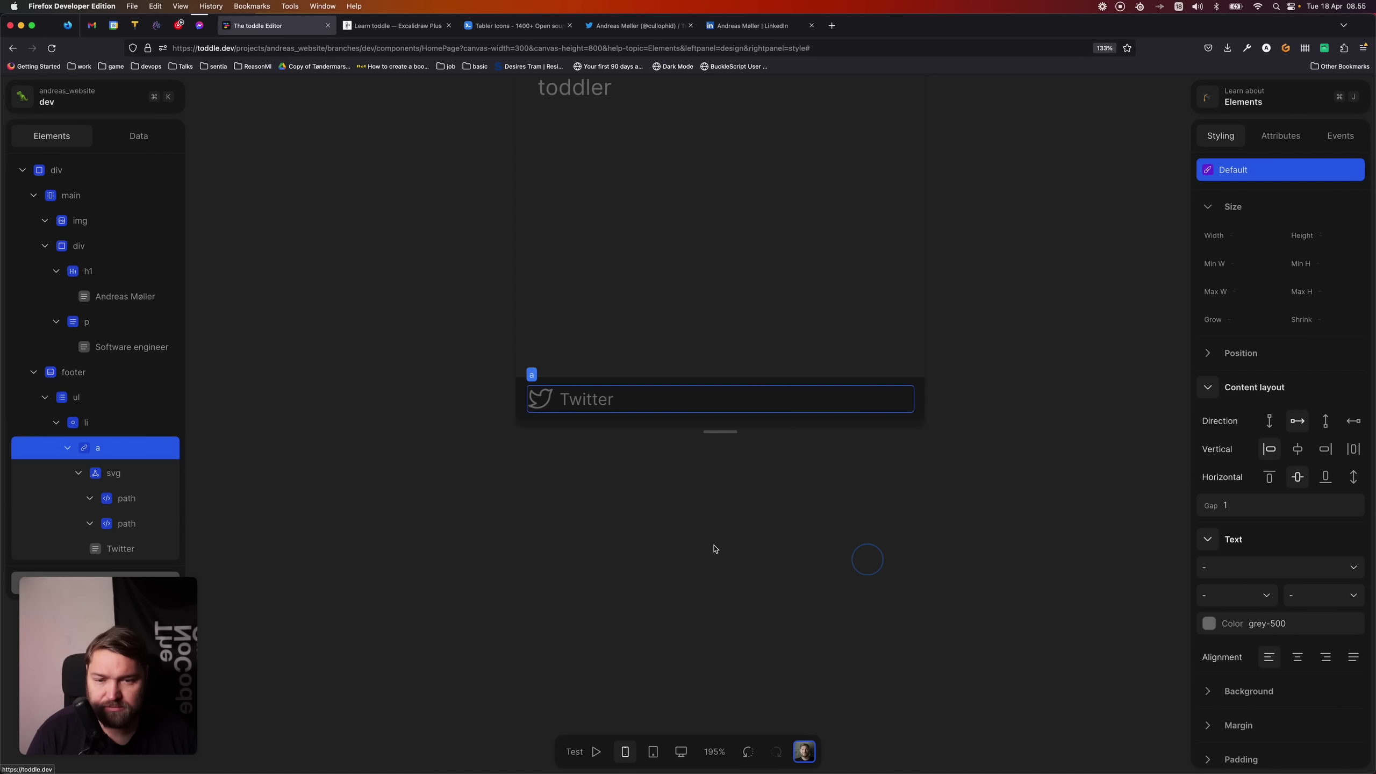
# - Copy the Twitter profile page's URL from the browser address bar
pyautogui.click(629, 278)
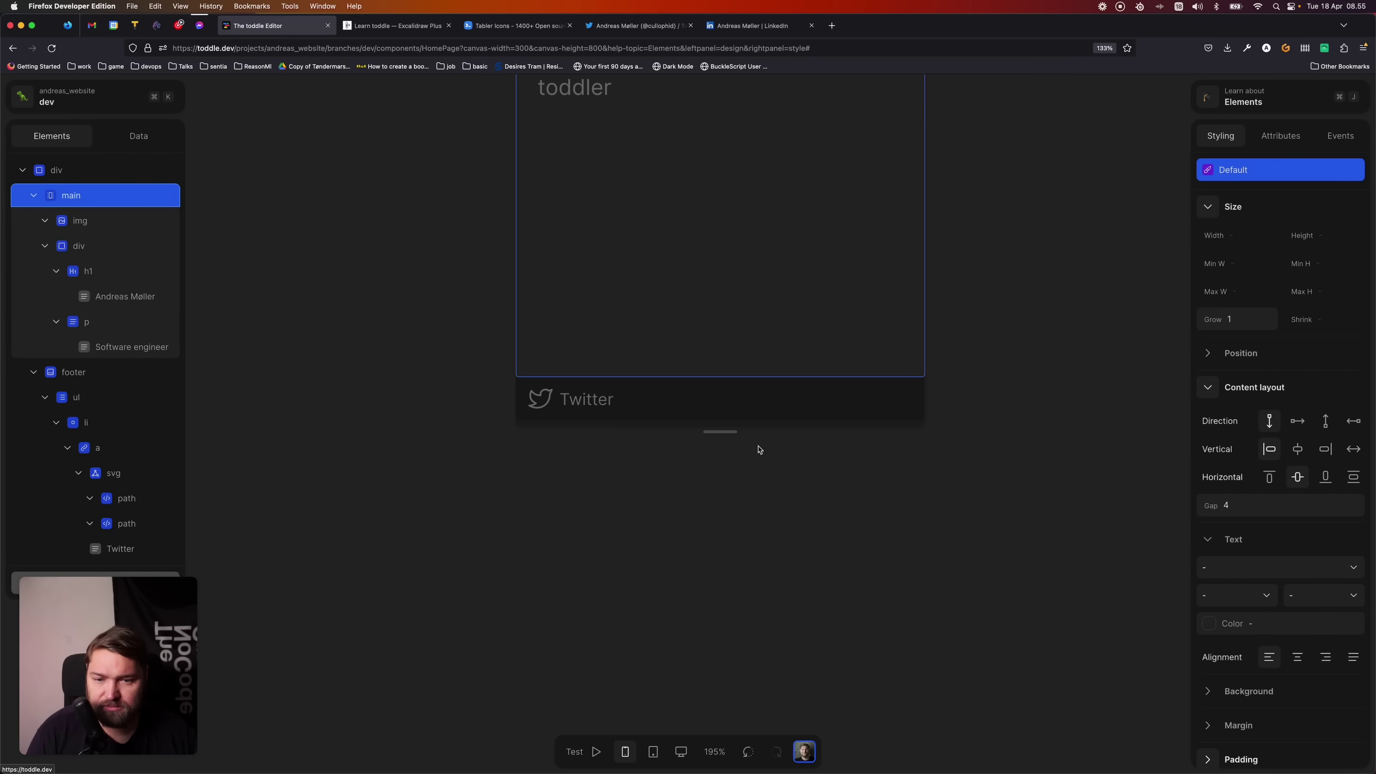
pyautogui.click(593, 394)
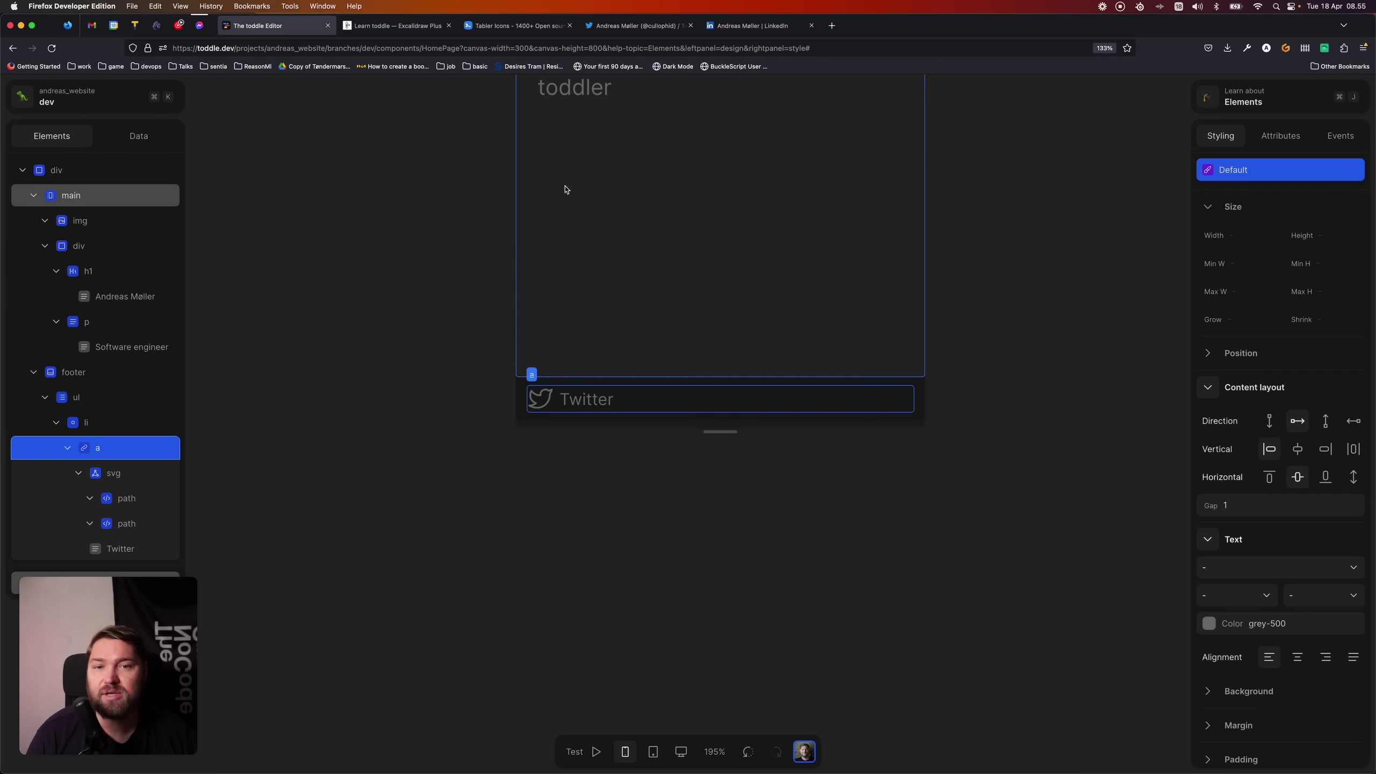
pyautogui.click(623, 27)
pyautogui.click(401, 43)
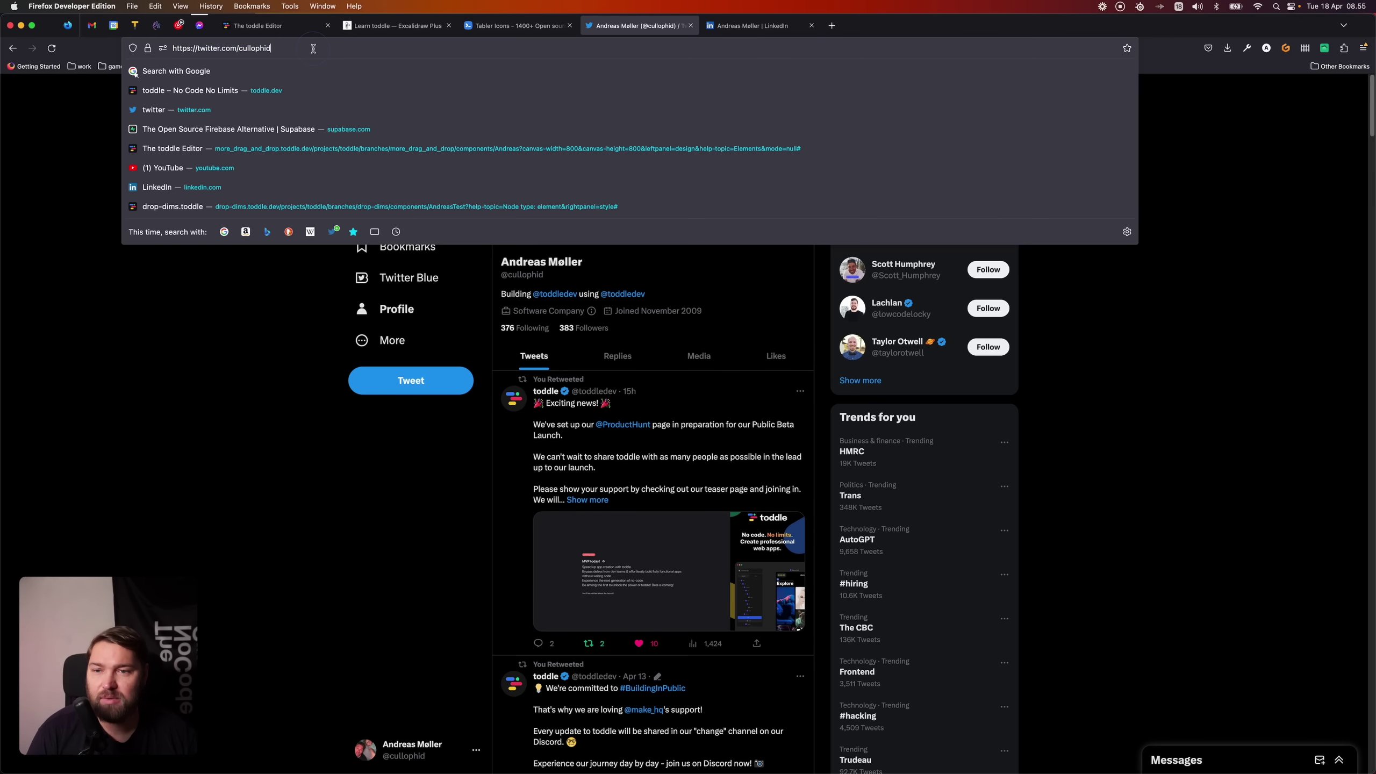
pyautogui.press('super+a')
pyautogui.press('super+c')
# - Replace the Twitter link's href attribute with the copied profile URL
pyautogui.click(304, 29)
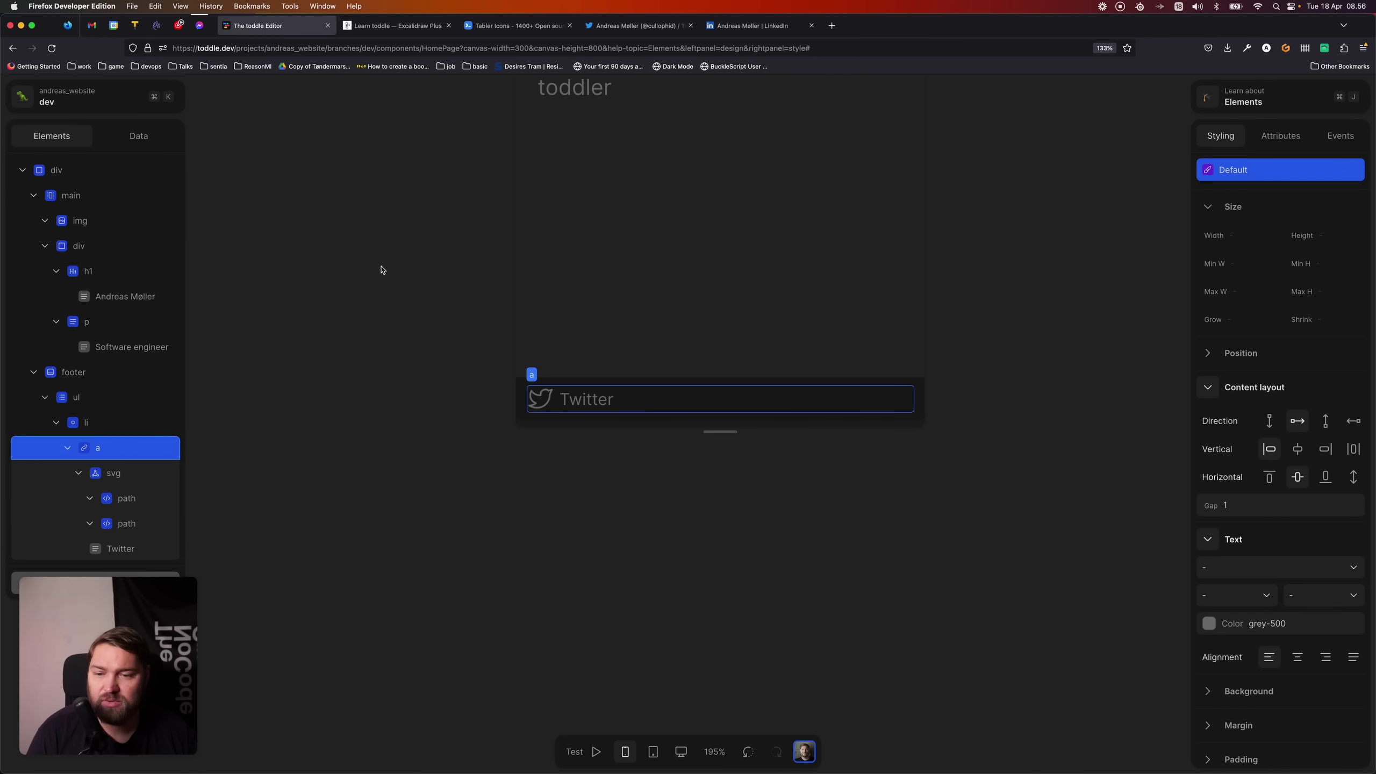
pyautogui.click(1280, 136)
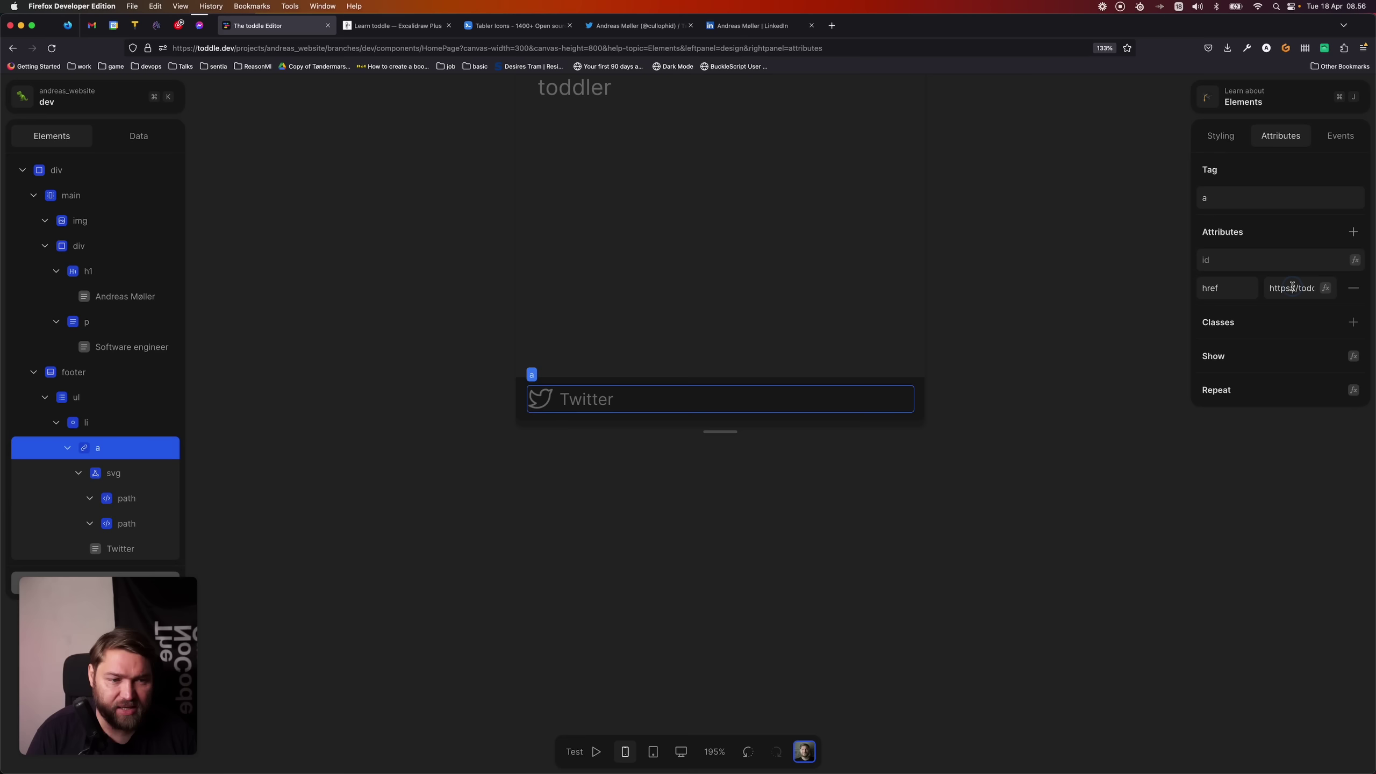
pyautogui.press('super+a')
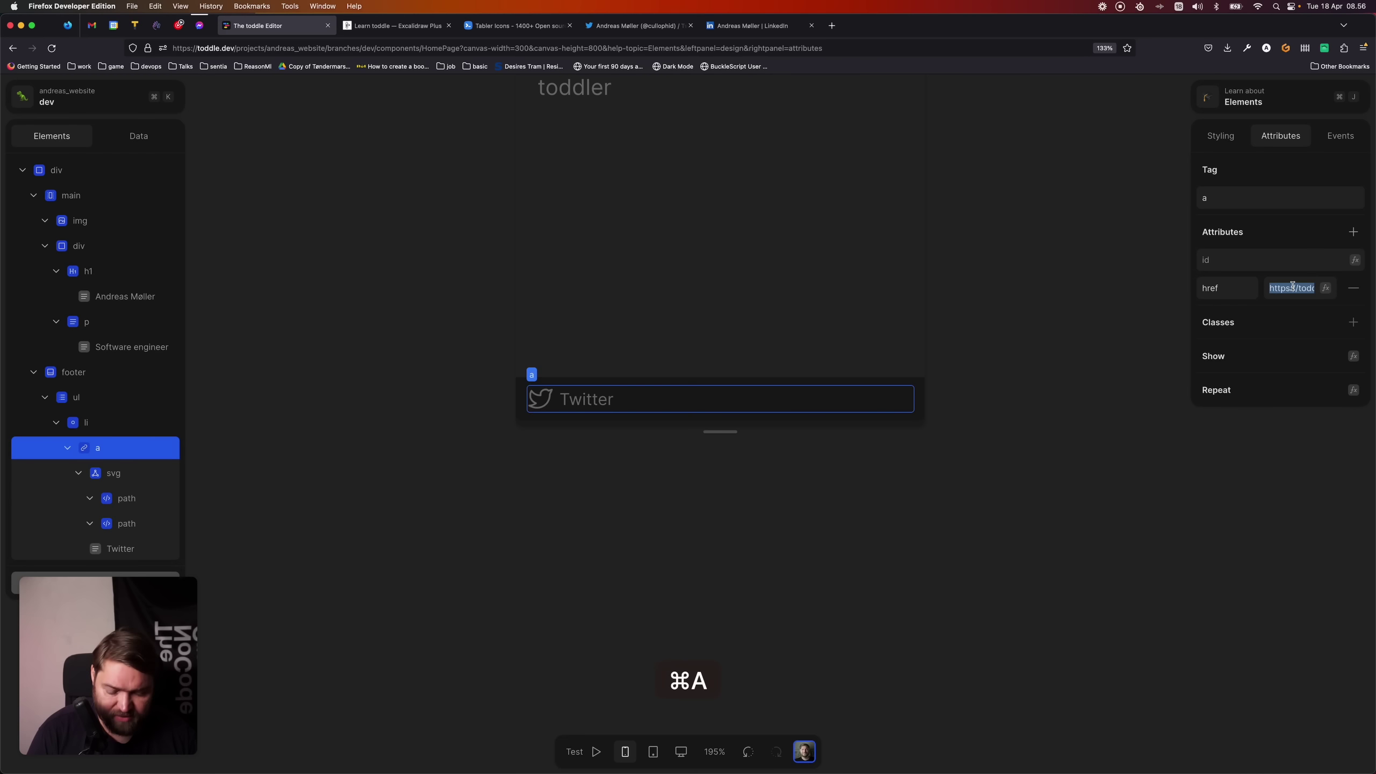
pyautogui.press('super+v')
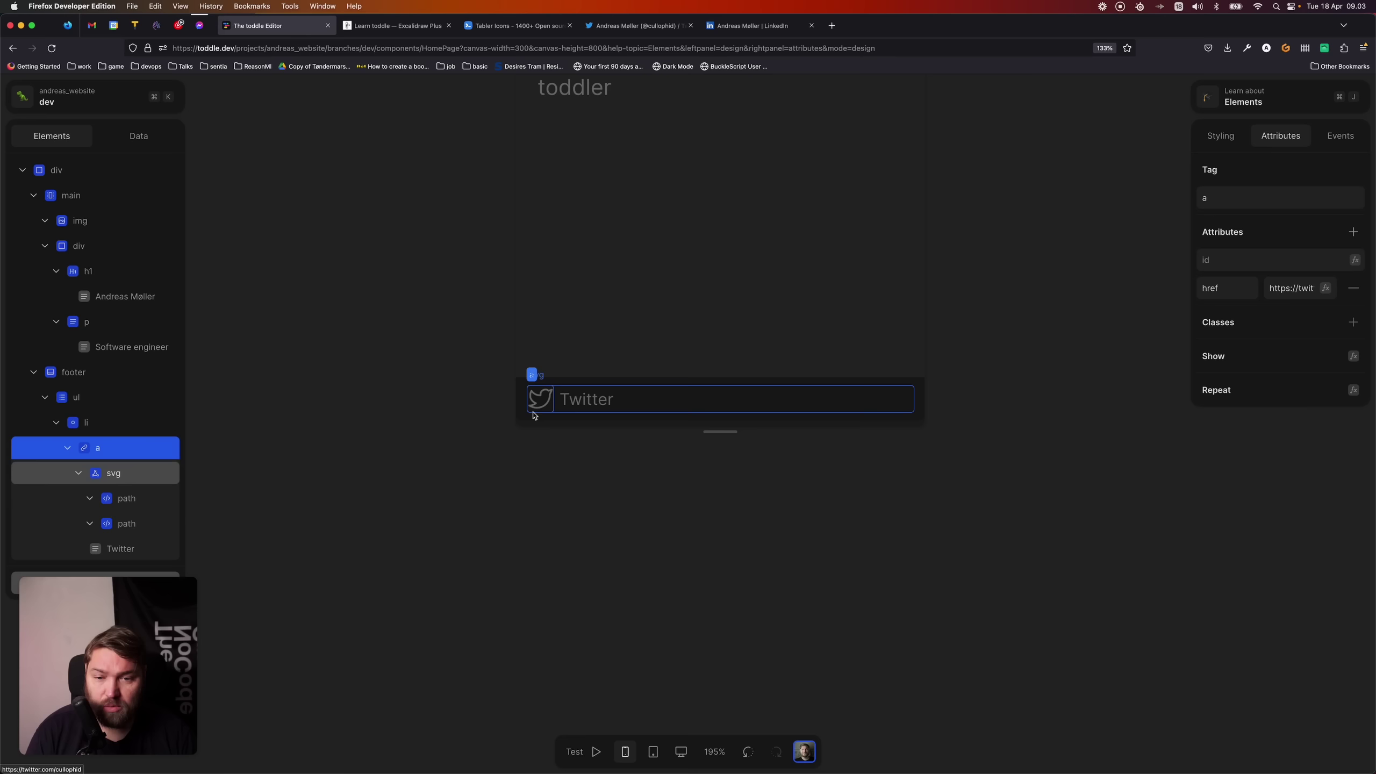
# - Test the Twitter link in preview mode, then show the link's styling properties
pyautogui.click(138, 449)
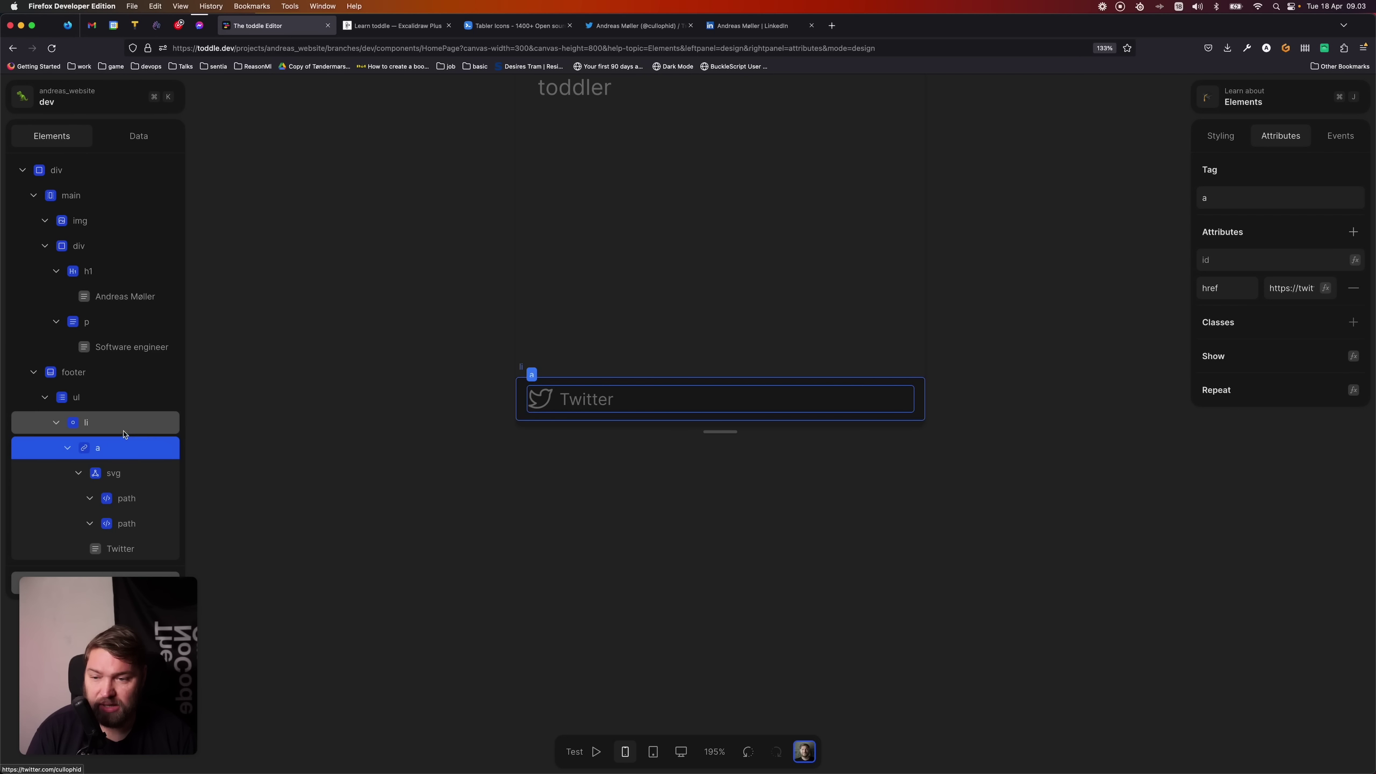
pyautogui.click(448, 527)
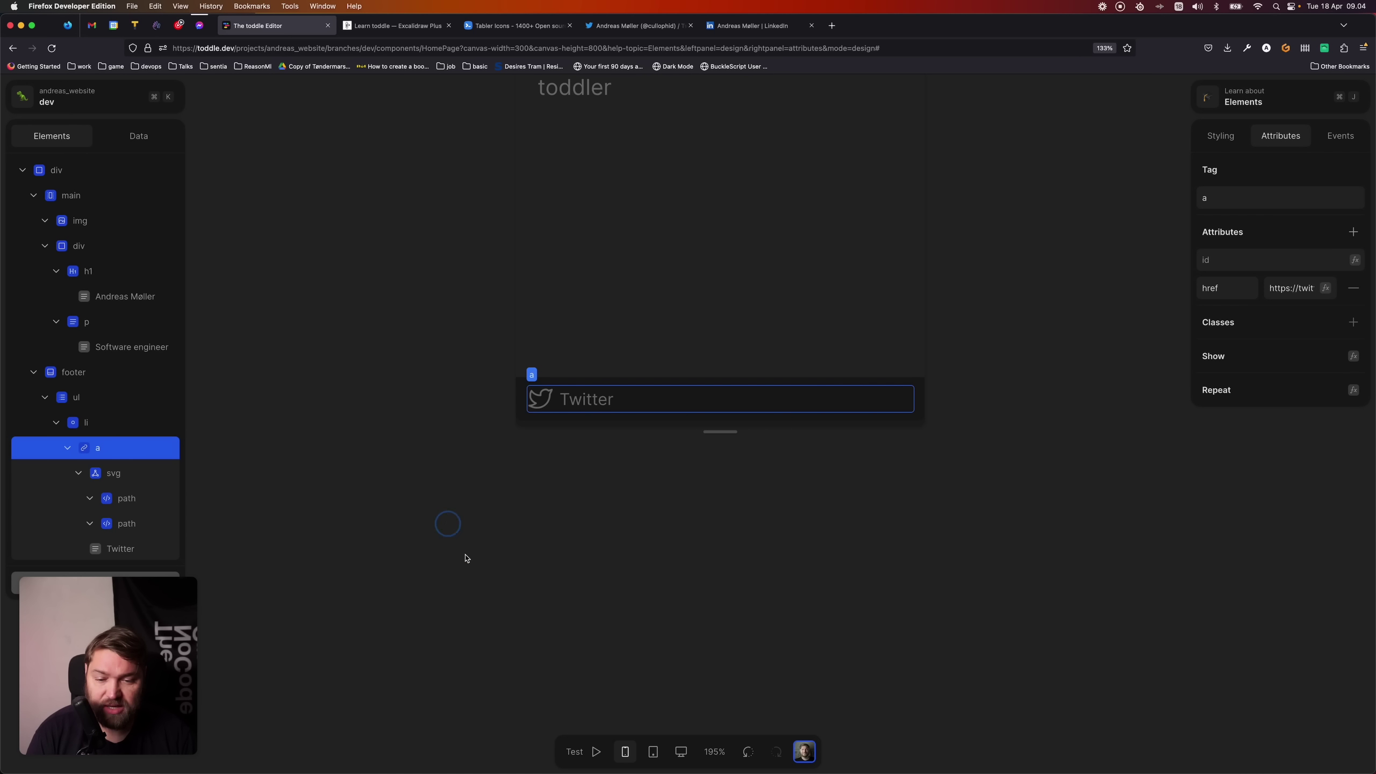
pyautogui.click(575, 754)
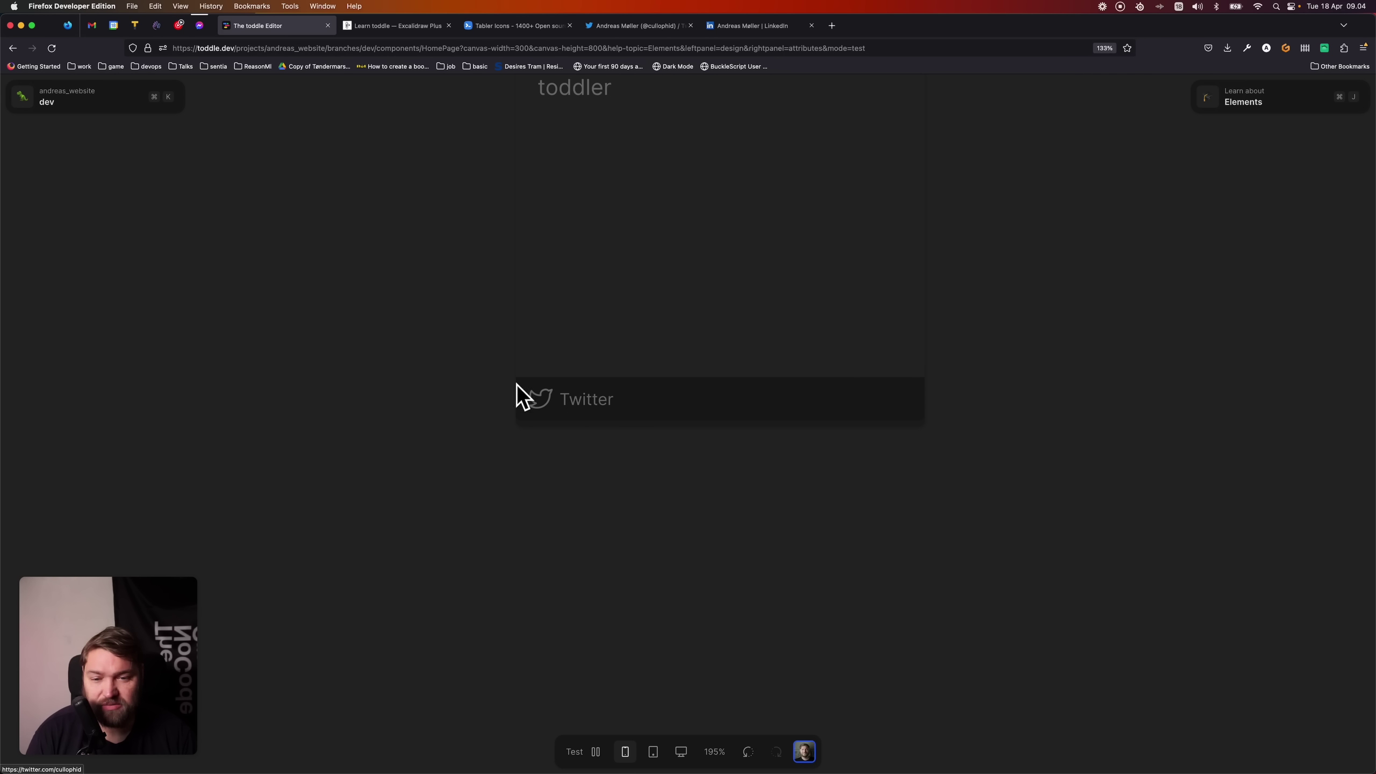
pyautogui.click(575, 752)
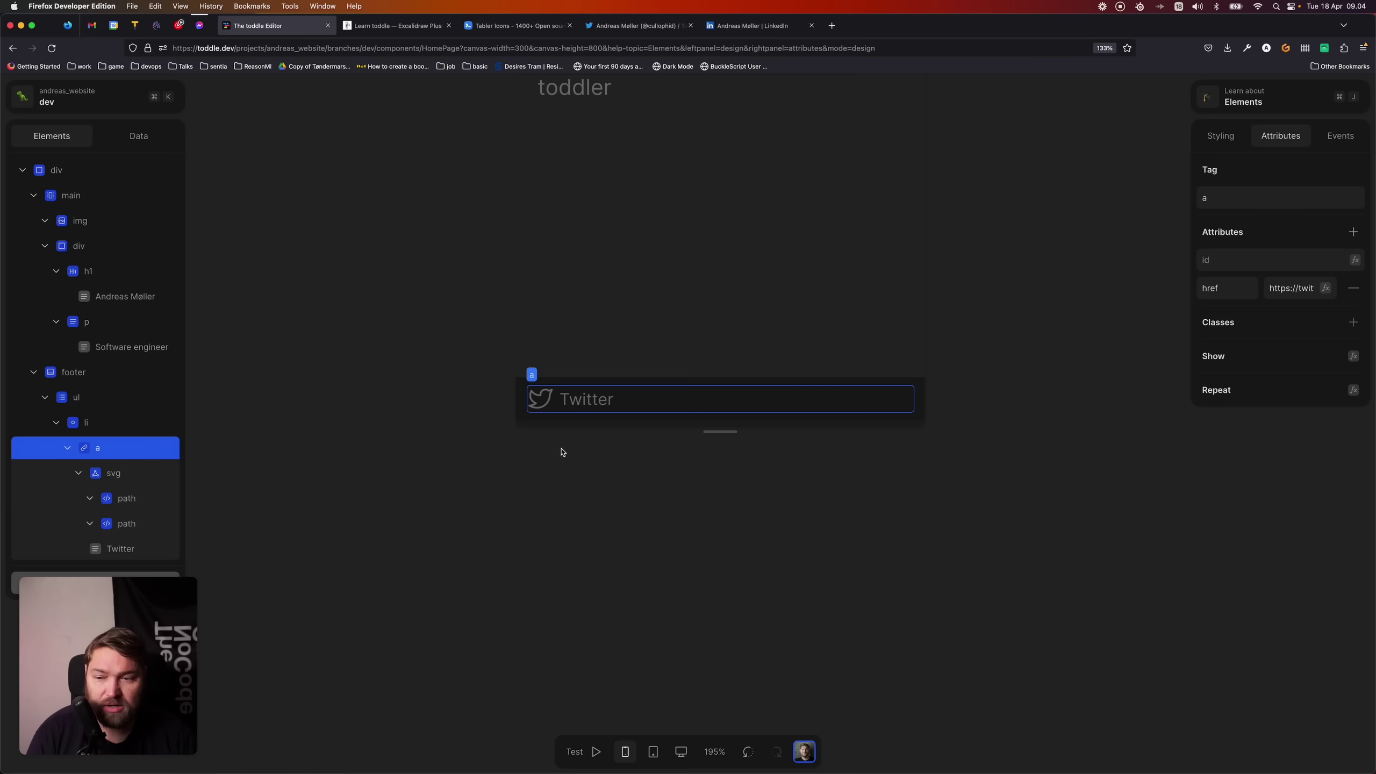
pyautogui.click(1223, 142)
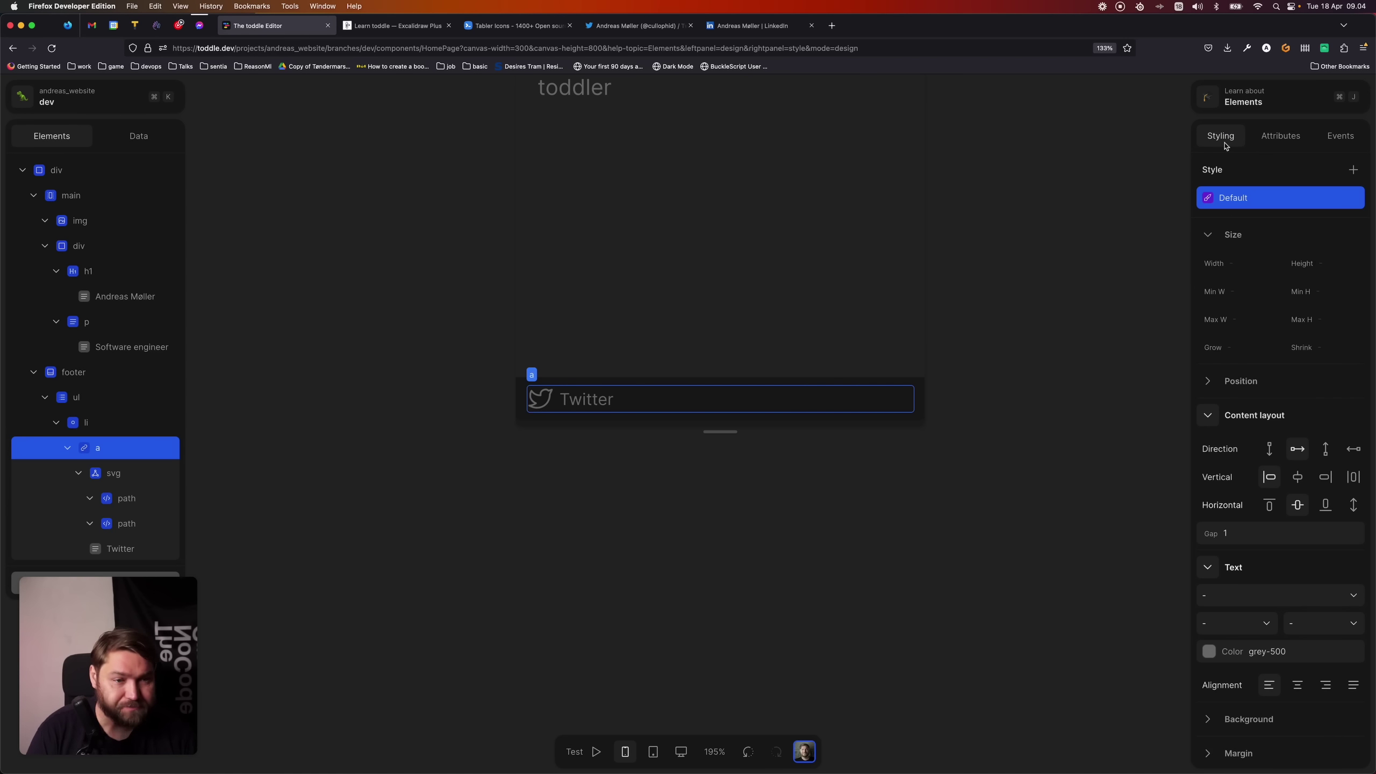
# - Add a Hover variant to the Twitter link with grey-200 text, then try it in Test mode
pyautogui.click(1277, 199)
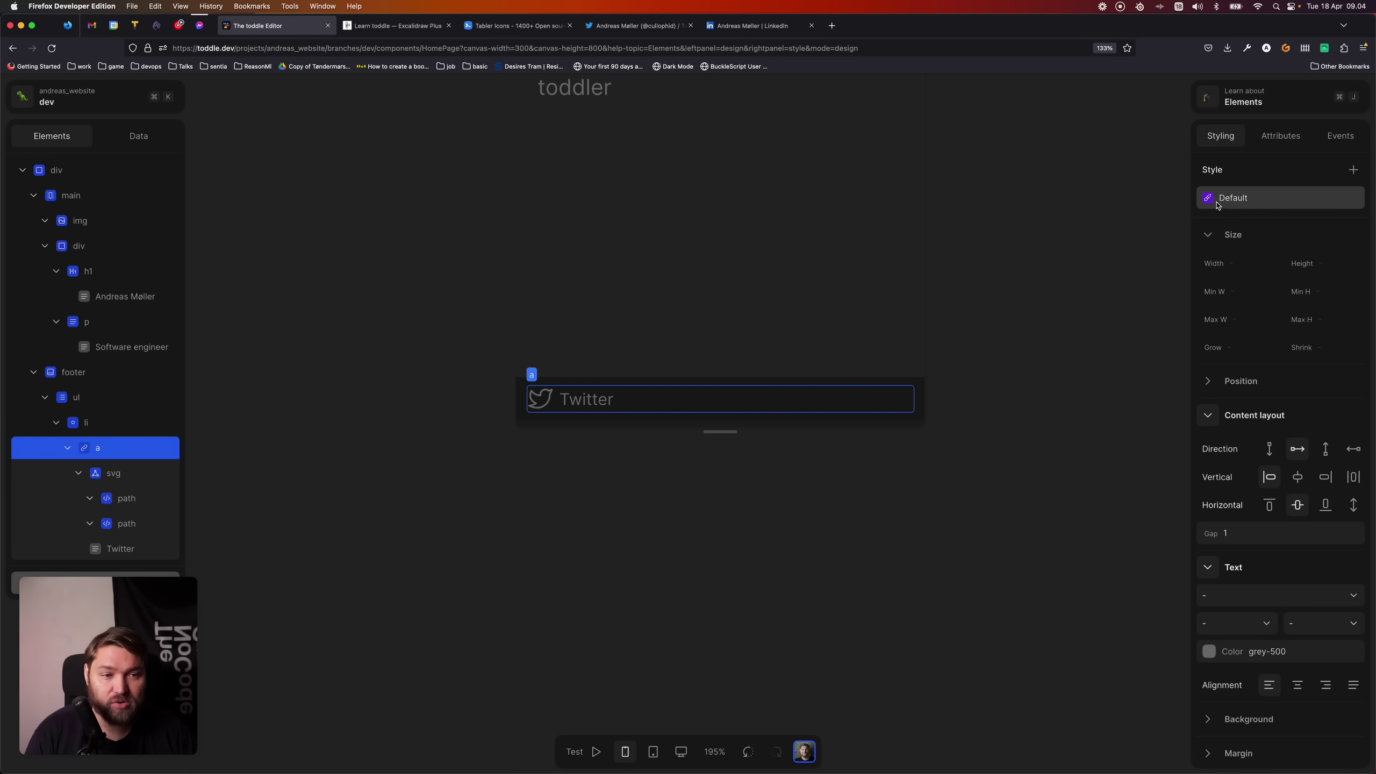
pyautogui.click(1353, 169)
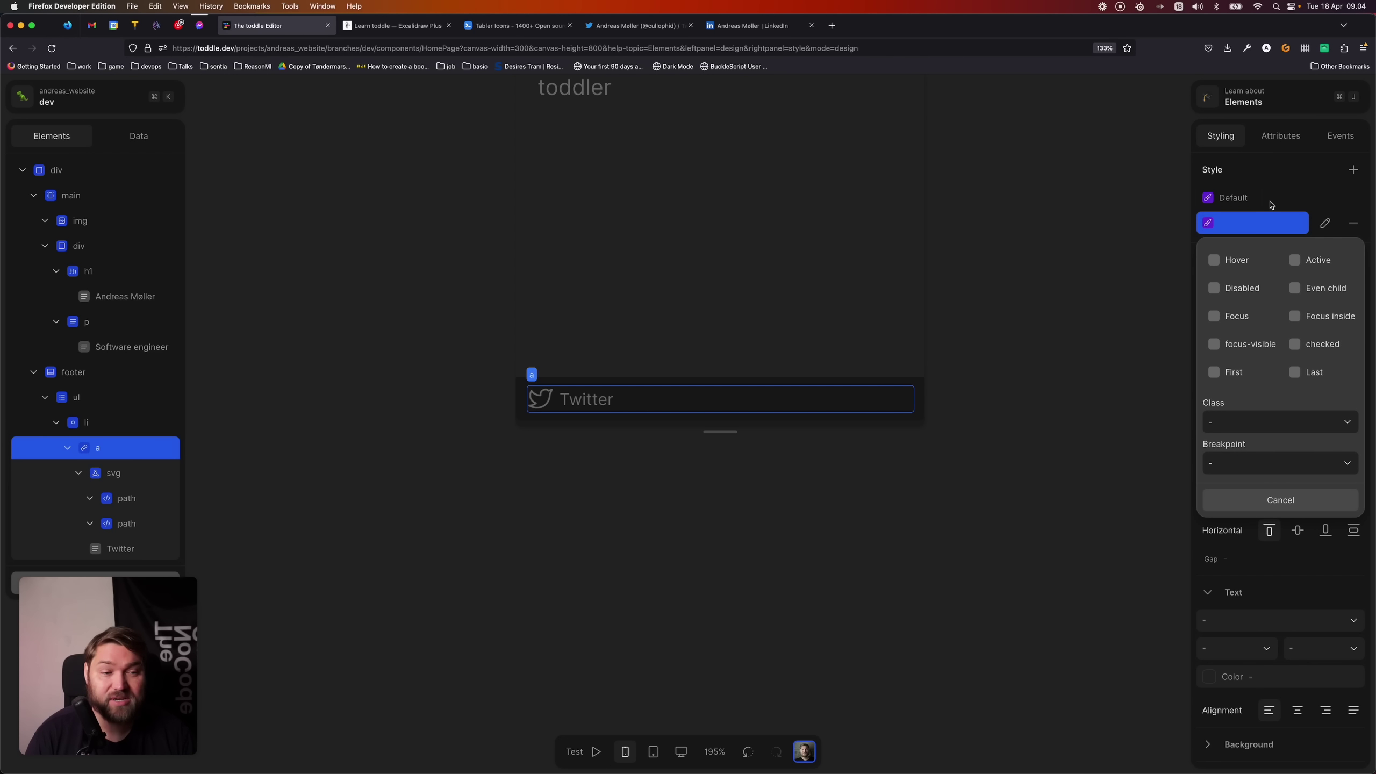
pyautogui.click(1236, 263)
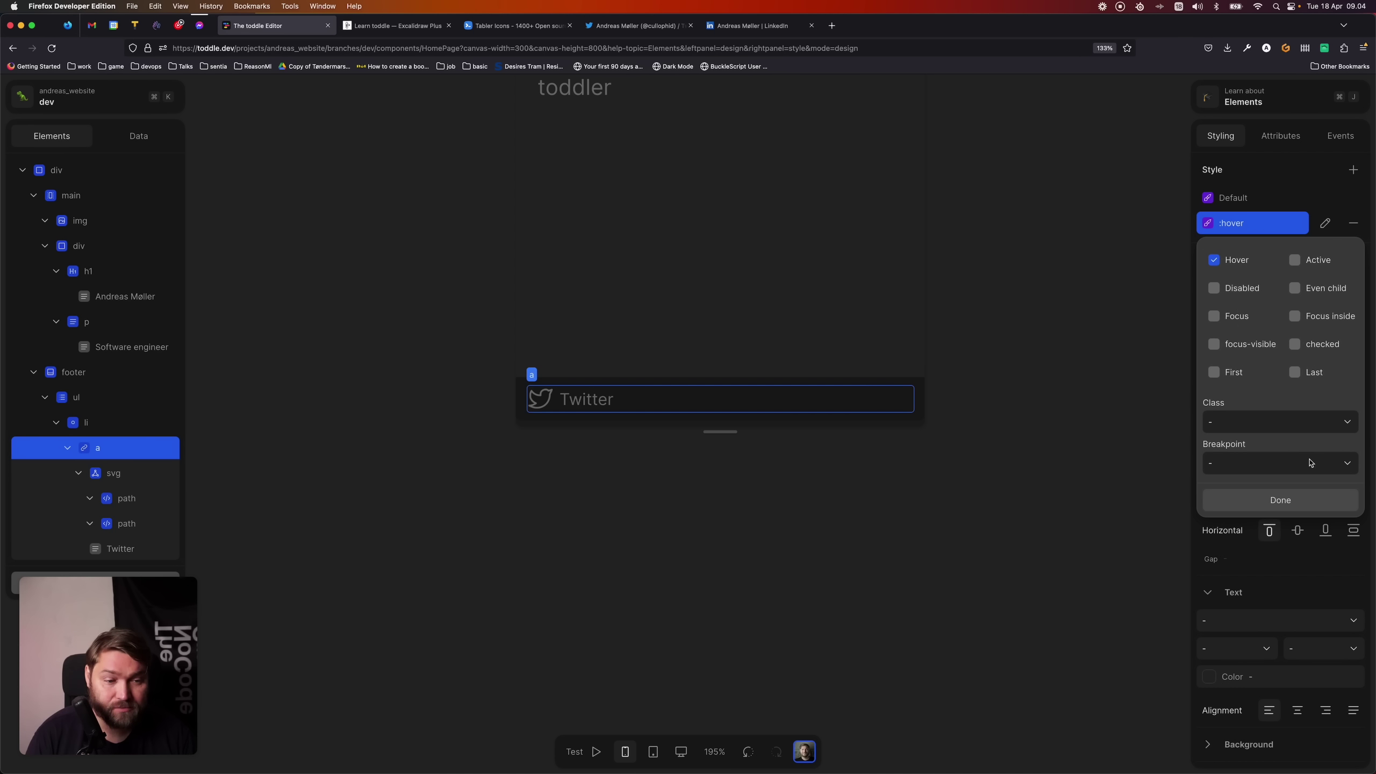
pyautogui.click(1313, 500)
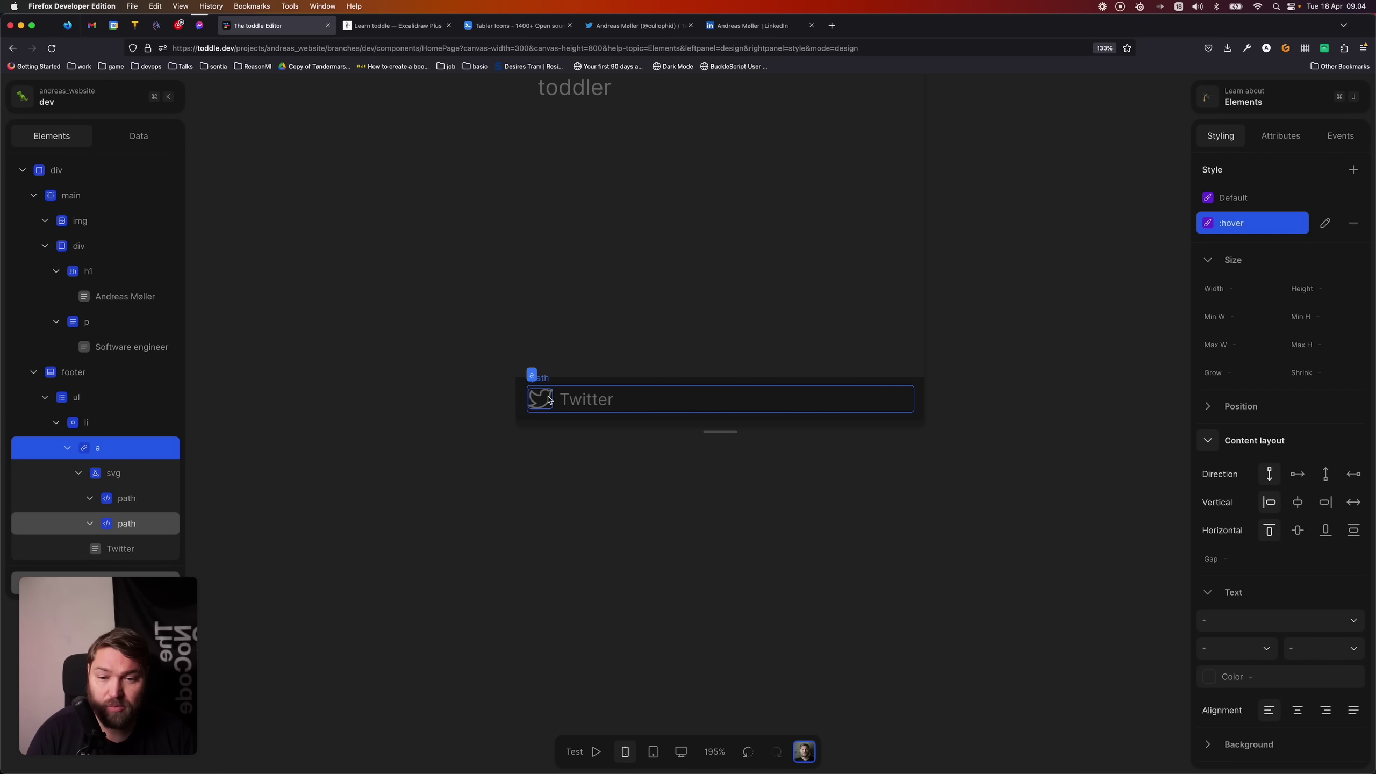
pyautogui.scroll(-5, 1287, 408)
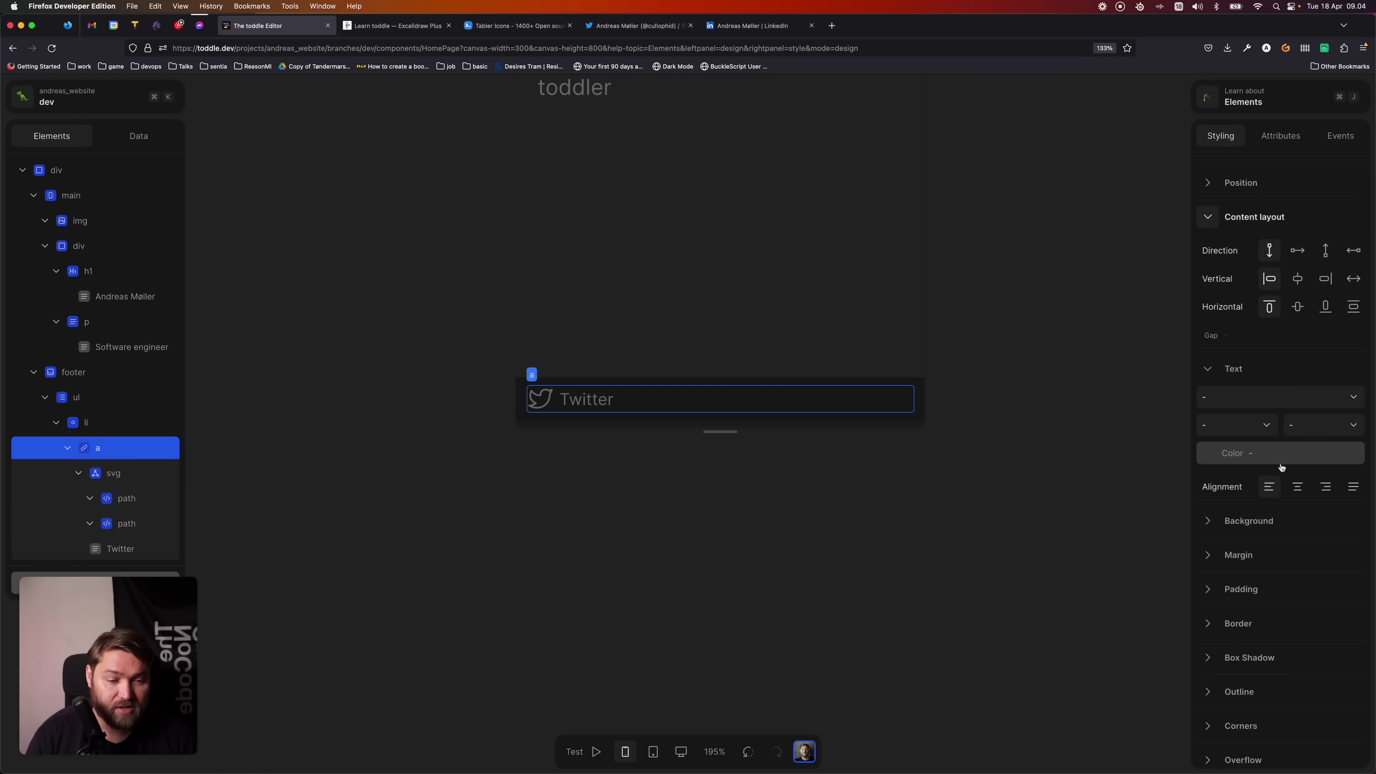
pyautogui.click(1207, 458)
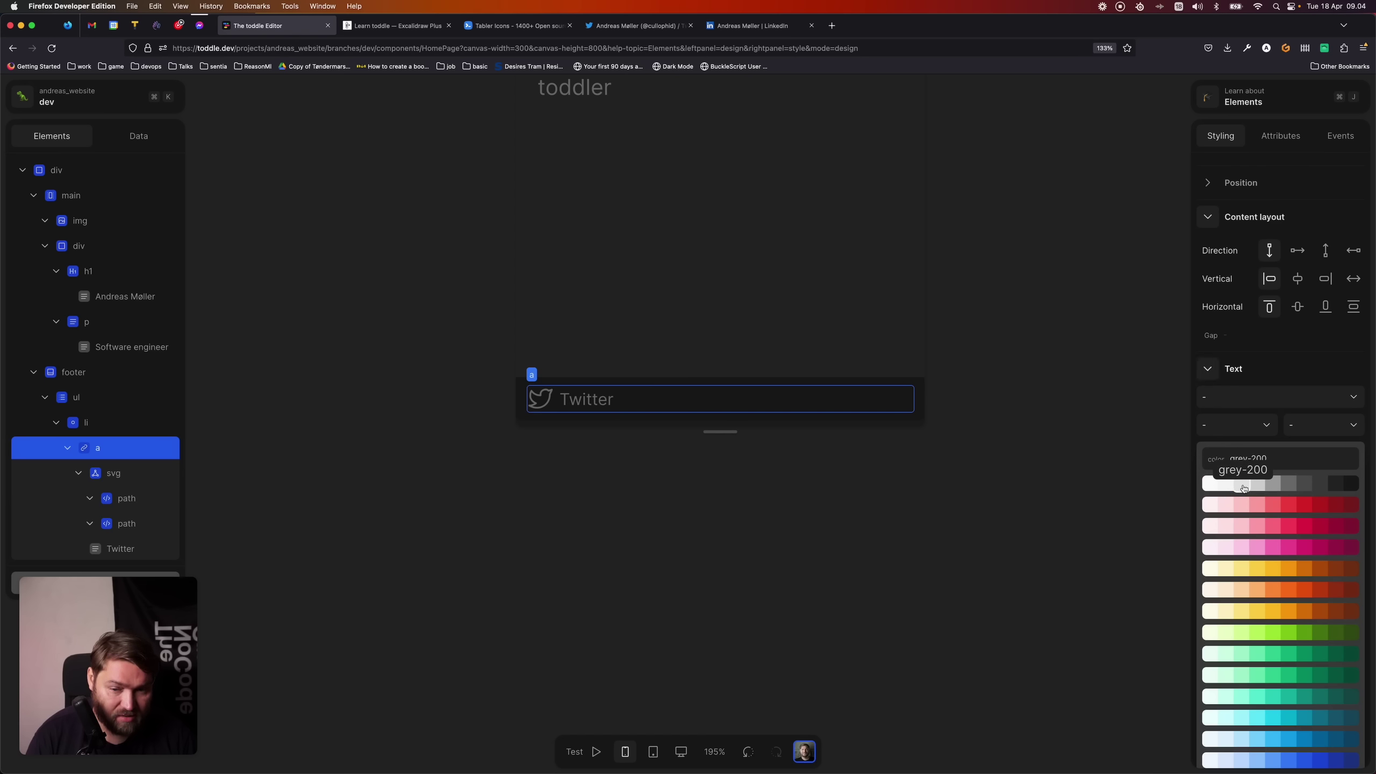
pyautogui.click(1241, 483)
pyautogui.click(1099, 417)
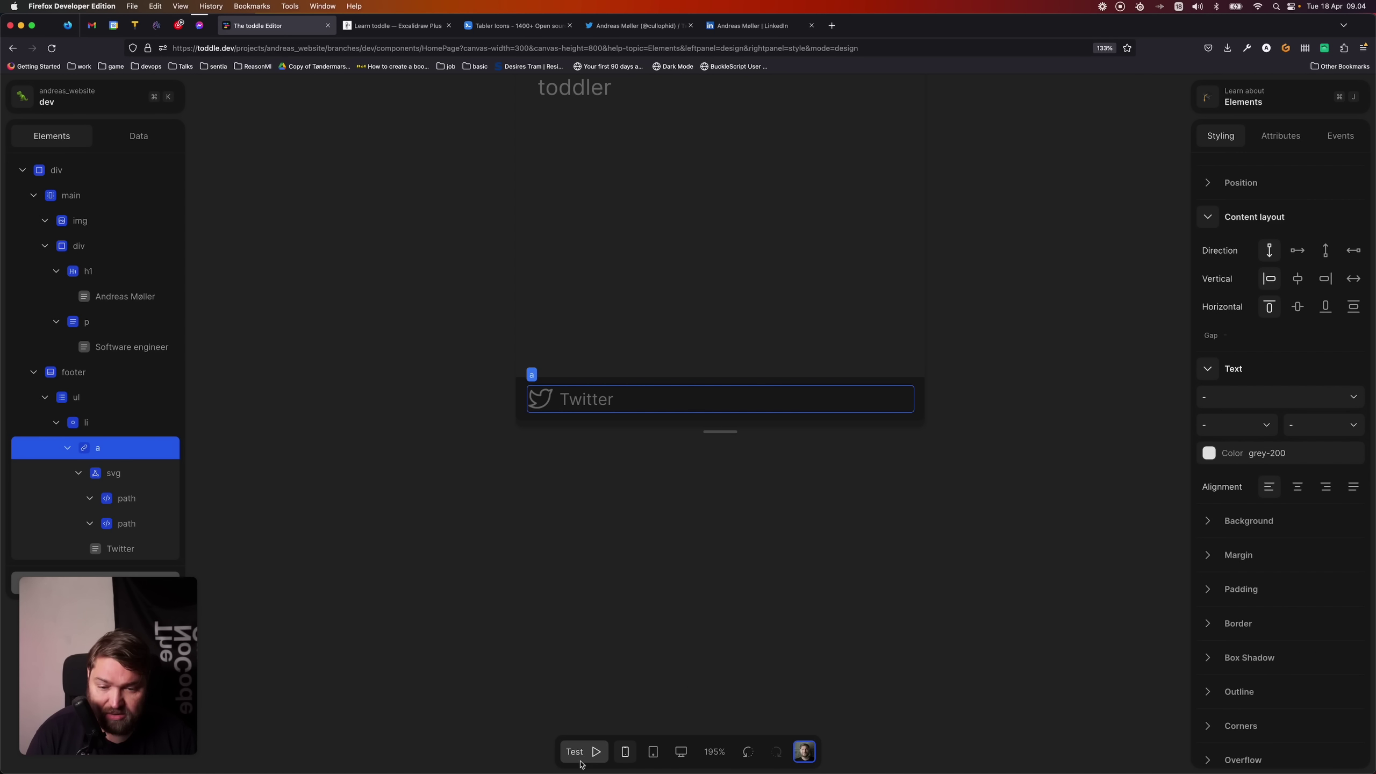
pyautogui.click(596, 750)
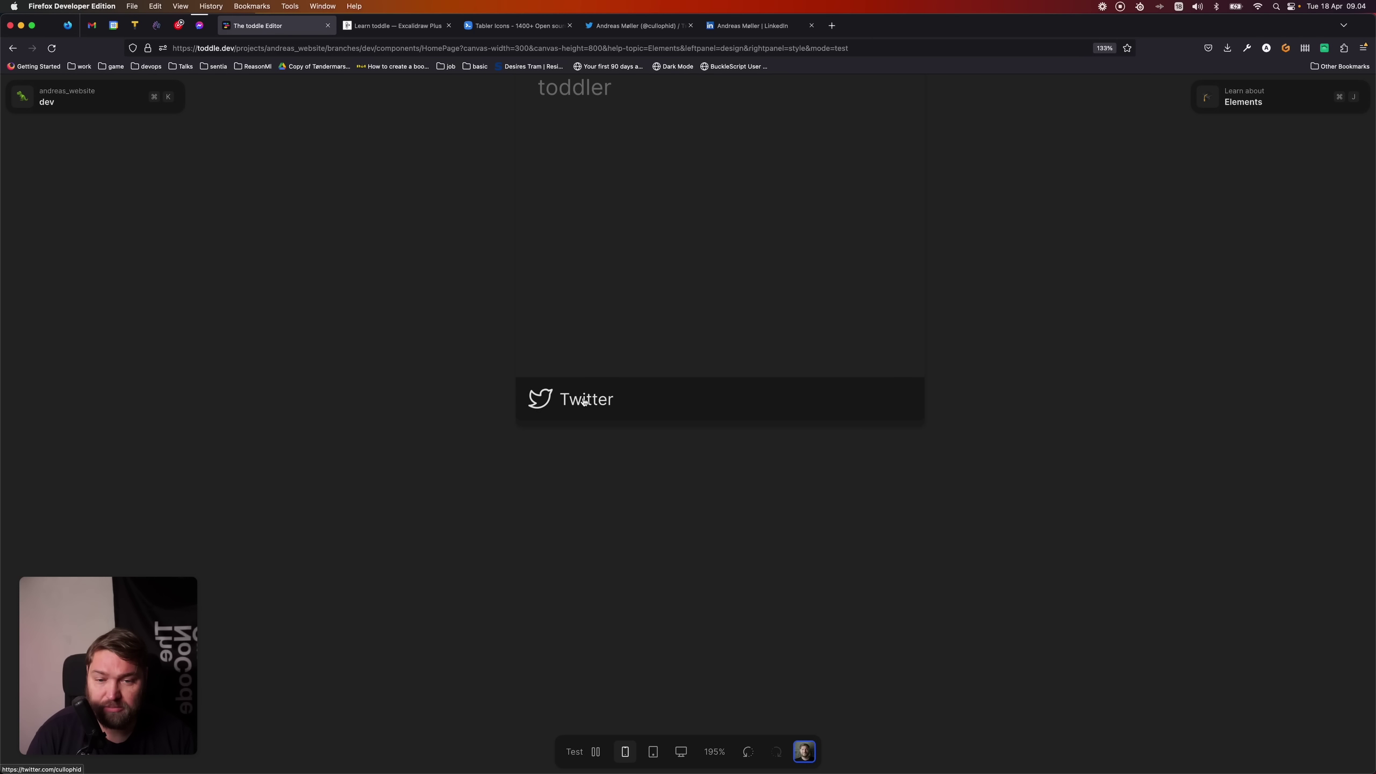
pyautogui.click(574, 750)
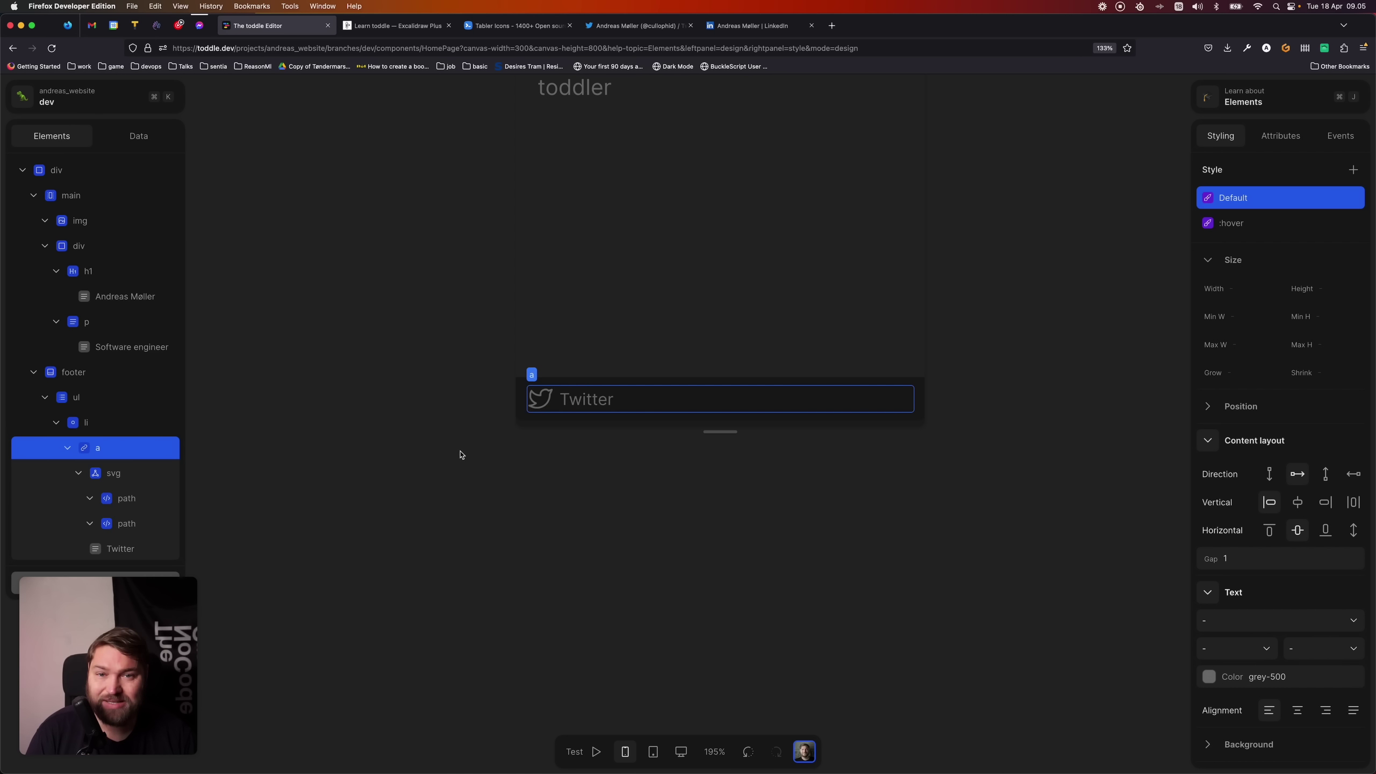
# - Duplicate the Twitter list item and relabel the copy's text to LinkedIn
pyautogui.click(112, 423)
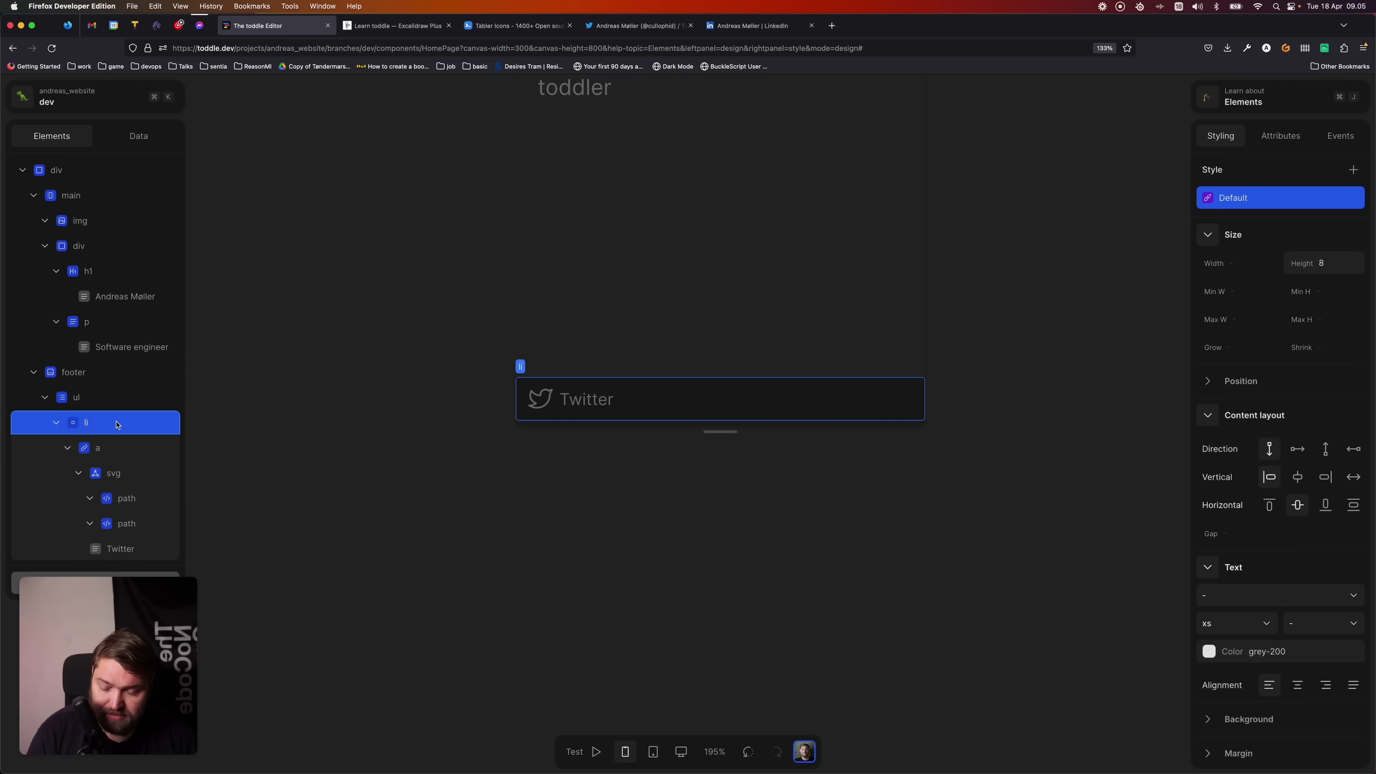
pyautogui.moveTo(109, 426); pyautogui.dragTo(109, 401)
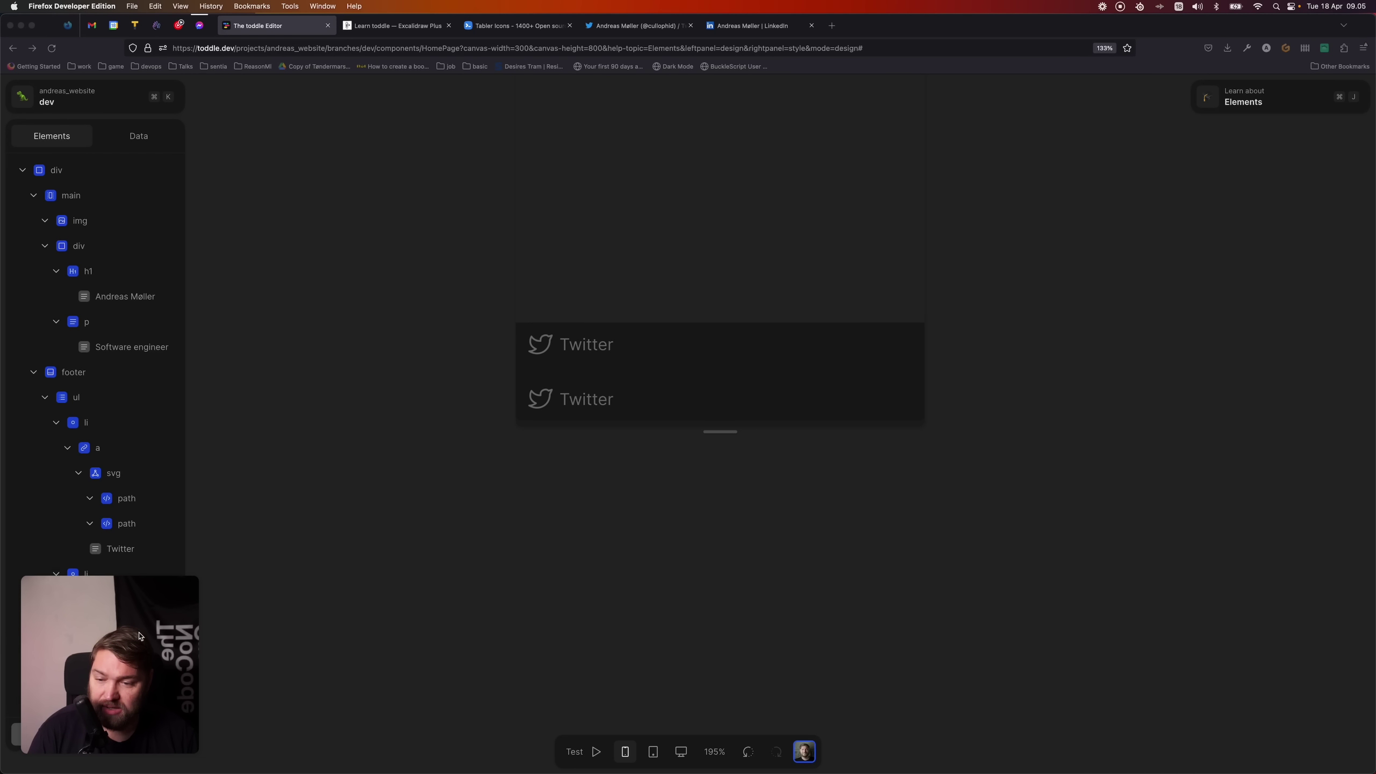
pyautogui.moveTo(154, 650); pyautogui.dragTo(1300, 645)
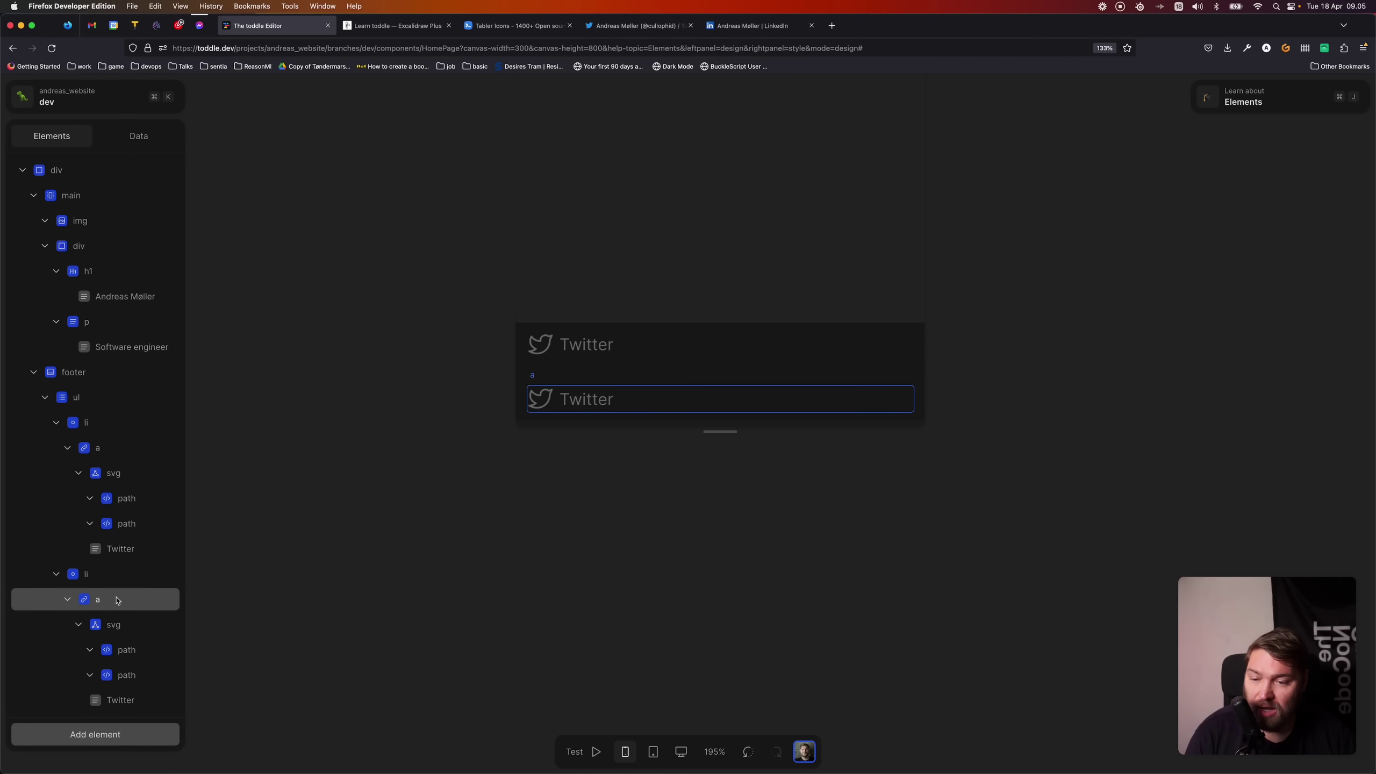
pyautogui.click(129, 700)
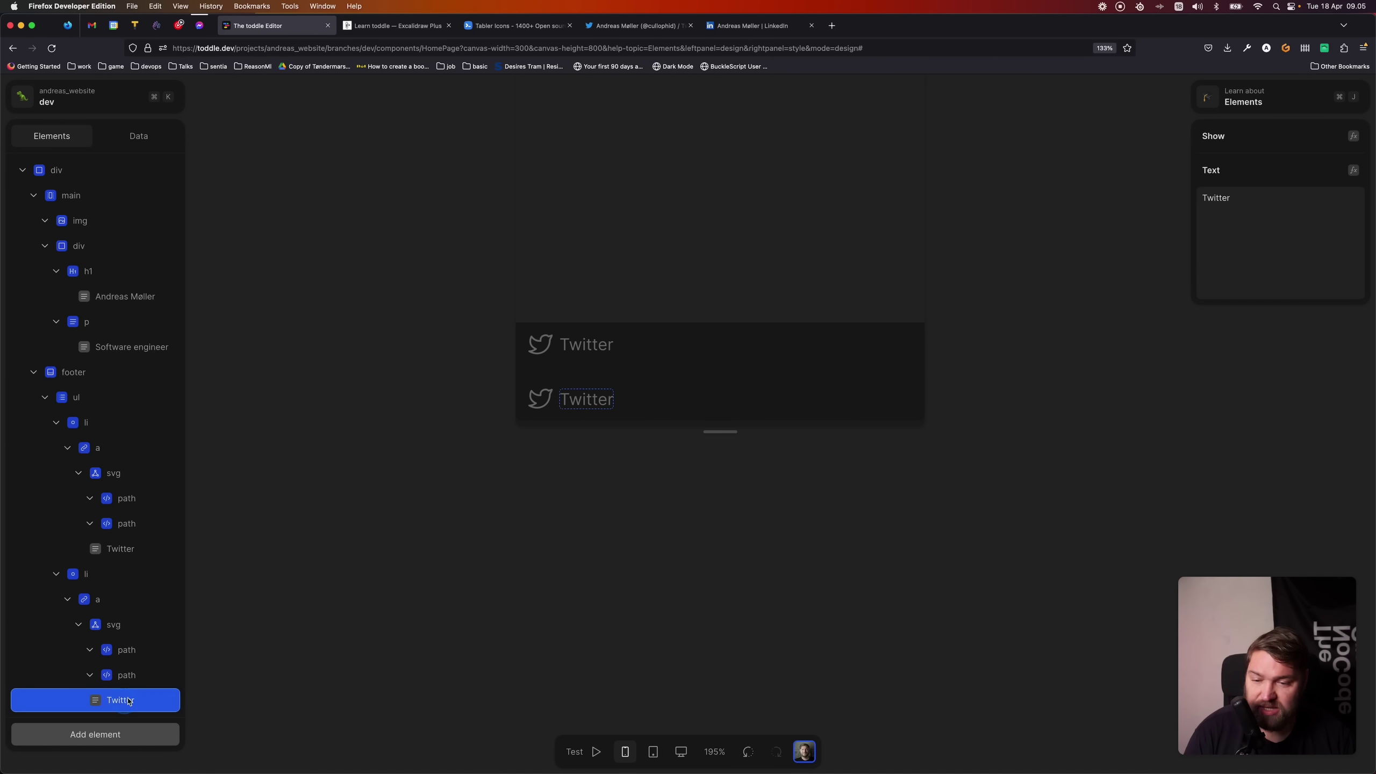
pyautogui.click(1266, 249)
pyautogui.press('super+a')
pyautogui.write('L')
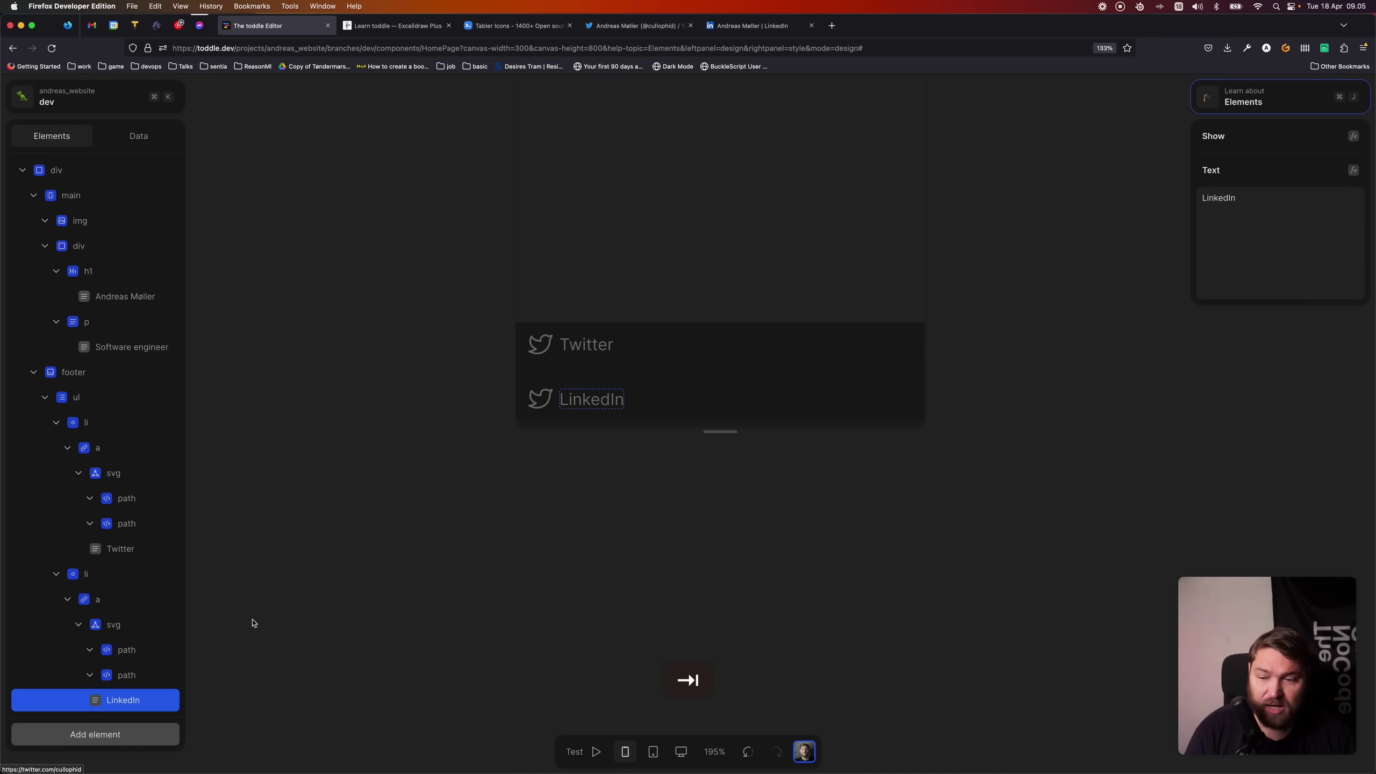
# - Search 'linkedIn' on Tabler Icons and copy the brand-linkedin icon
pyautogui.click(112, 626)
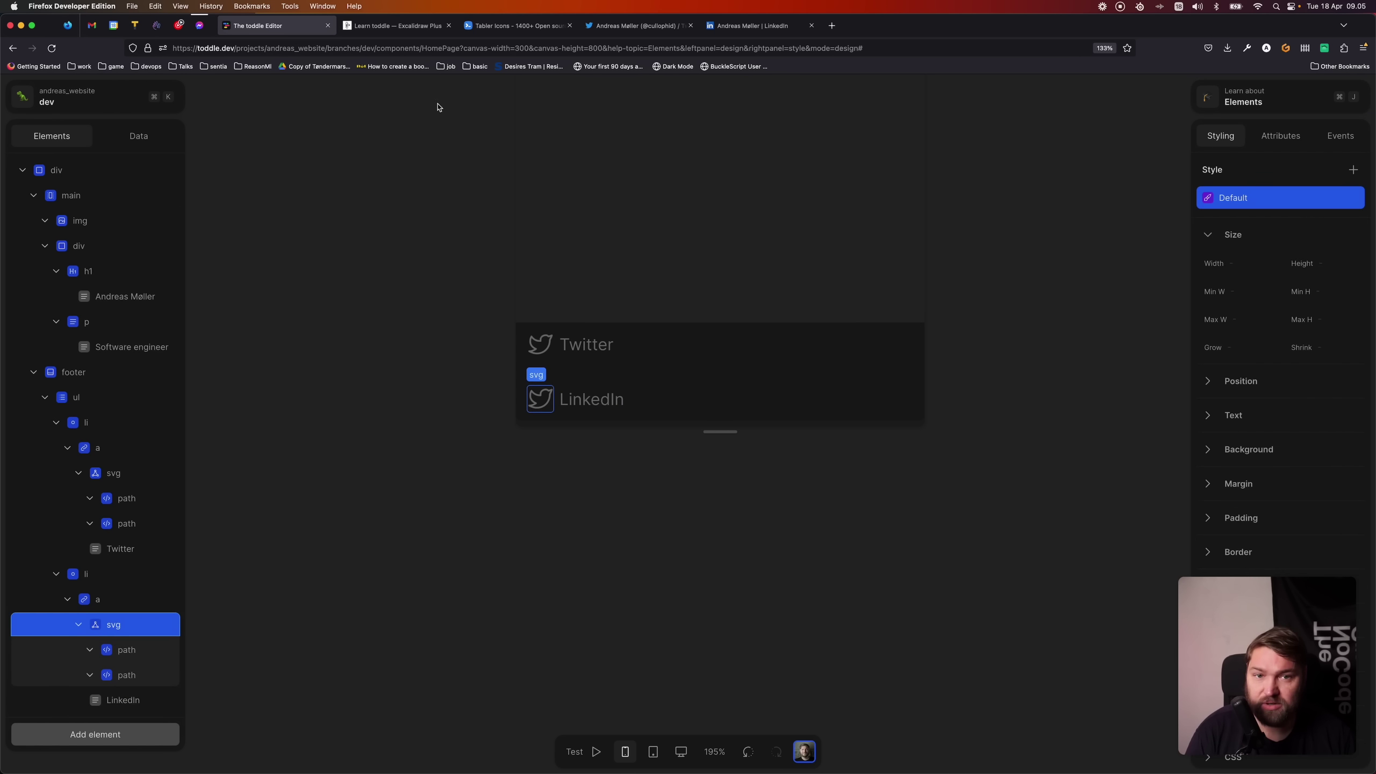
pyautogui.click(435, 25)
pyautogui.click(515, 26)
pyautogui.press('super+r')
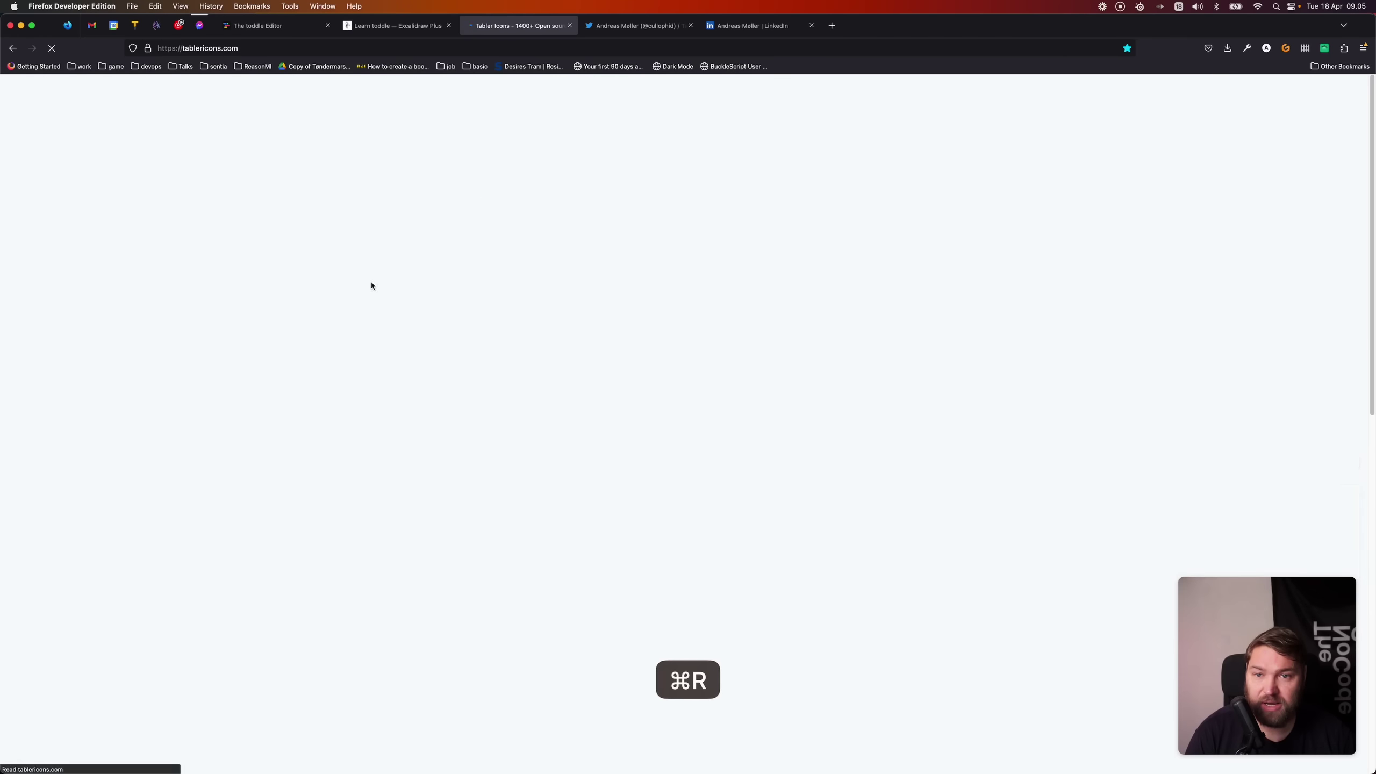
pyautogui.click(140, 460)
pyautogui.write('linked')
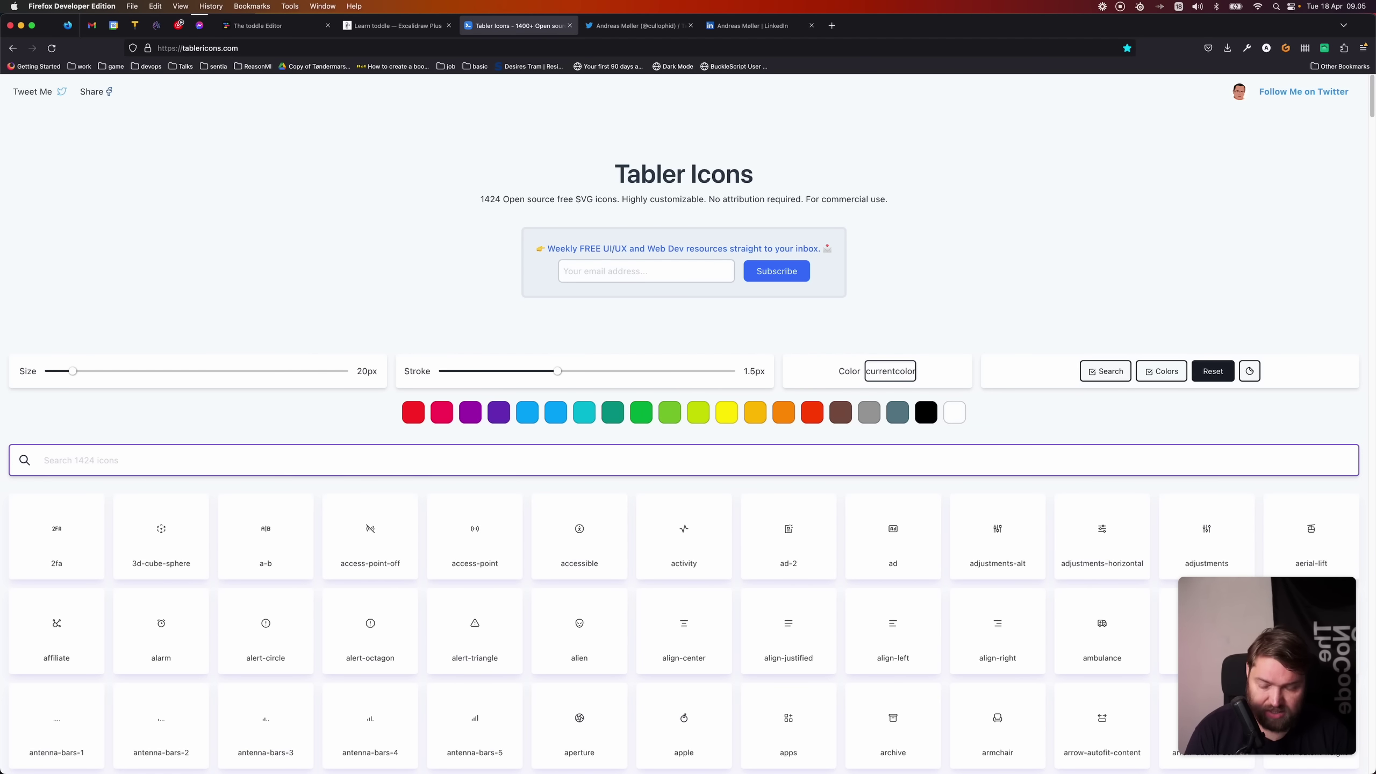
pyautogui.write('In')
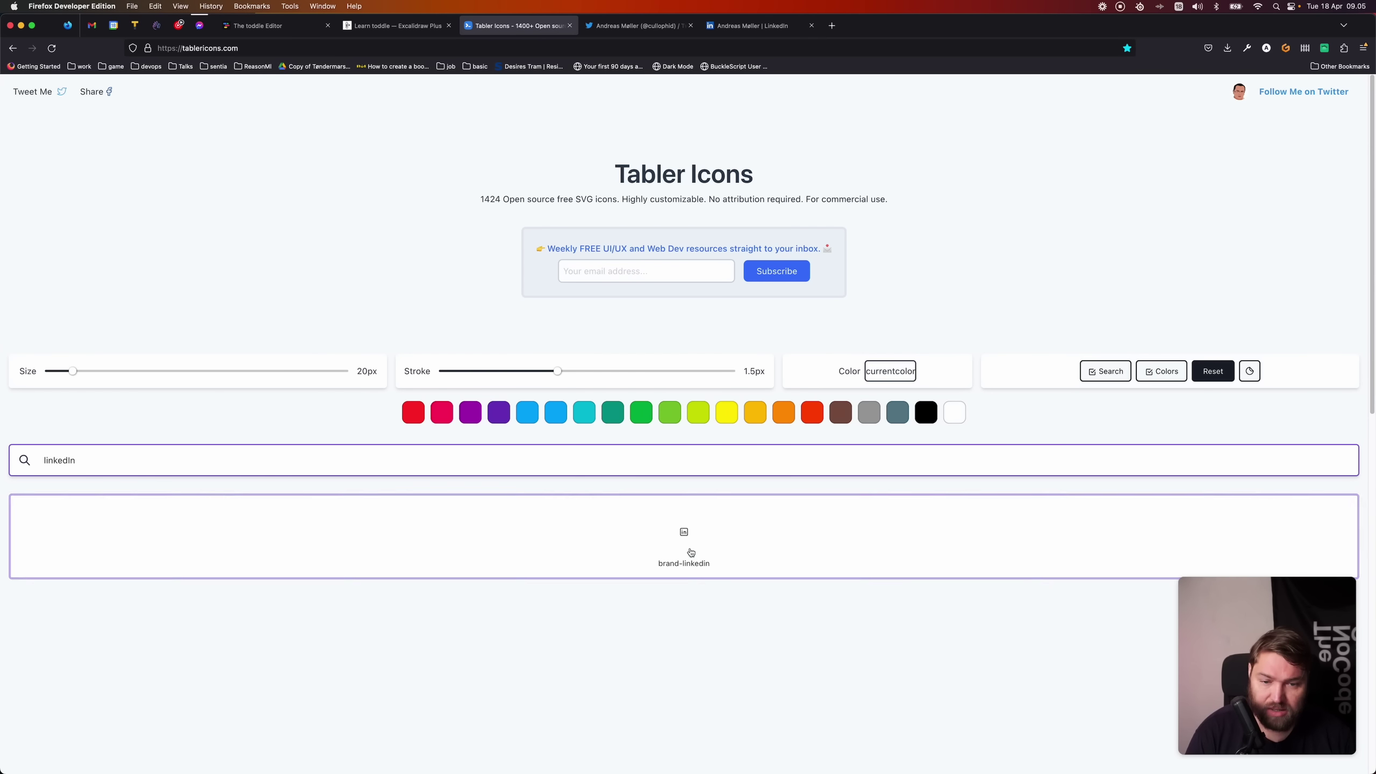
pyautogui.click(690, 552)
# - Delete the second link's bird icon and paste the brand-linkedin icon into it
pyautogui.click(255, 25)
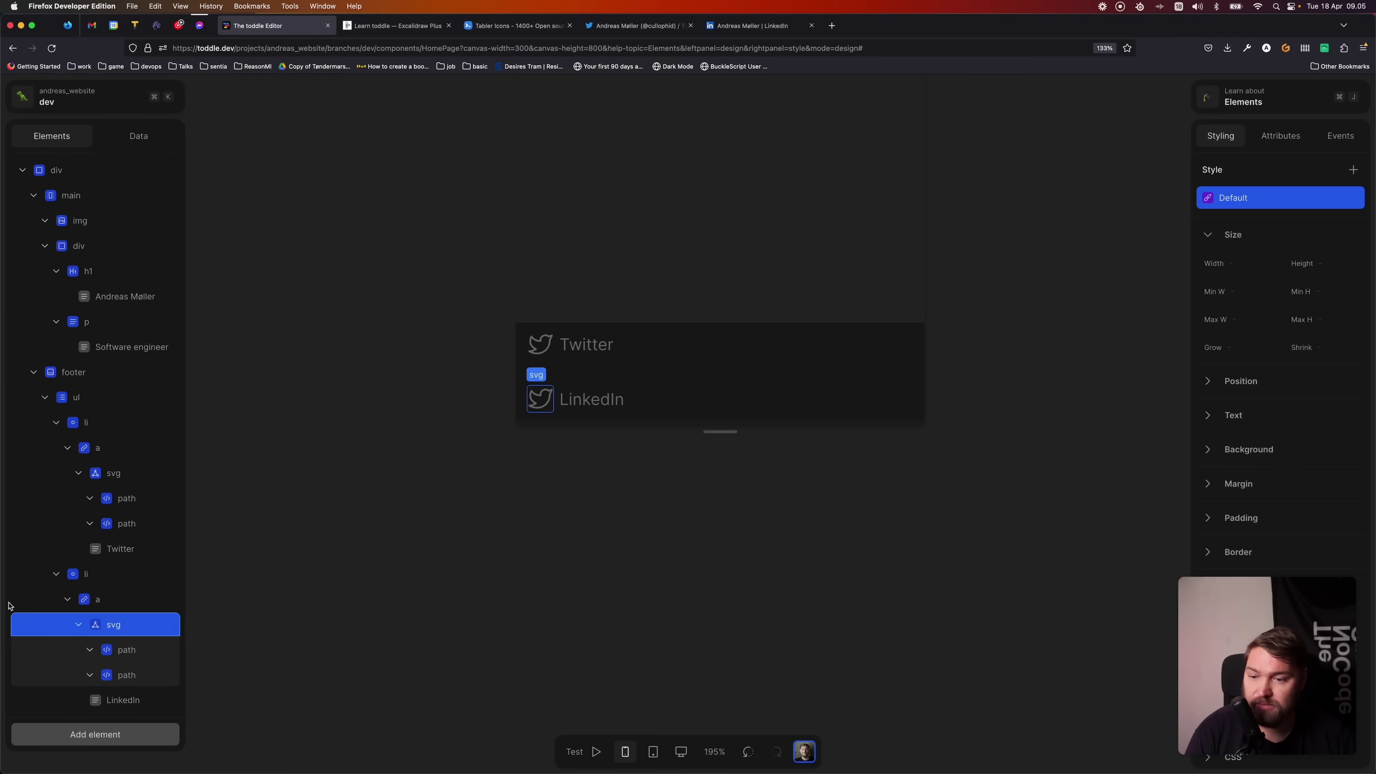
pyautogui.press('BackSpace')
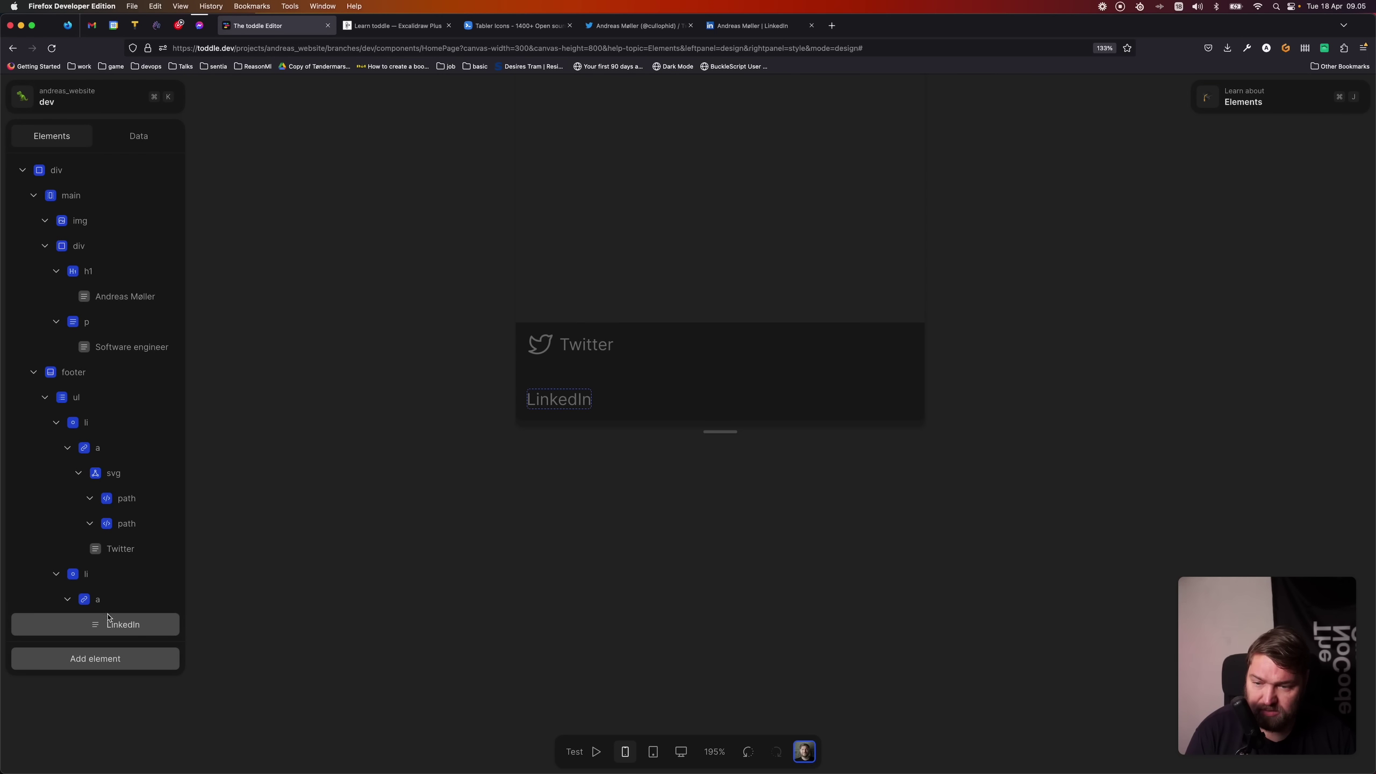
pyautogui.click(123, 600)
pyautogui.press('super+v')
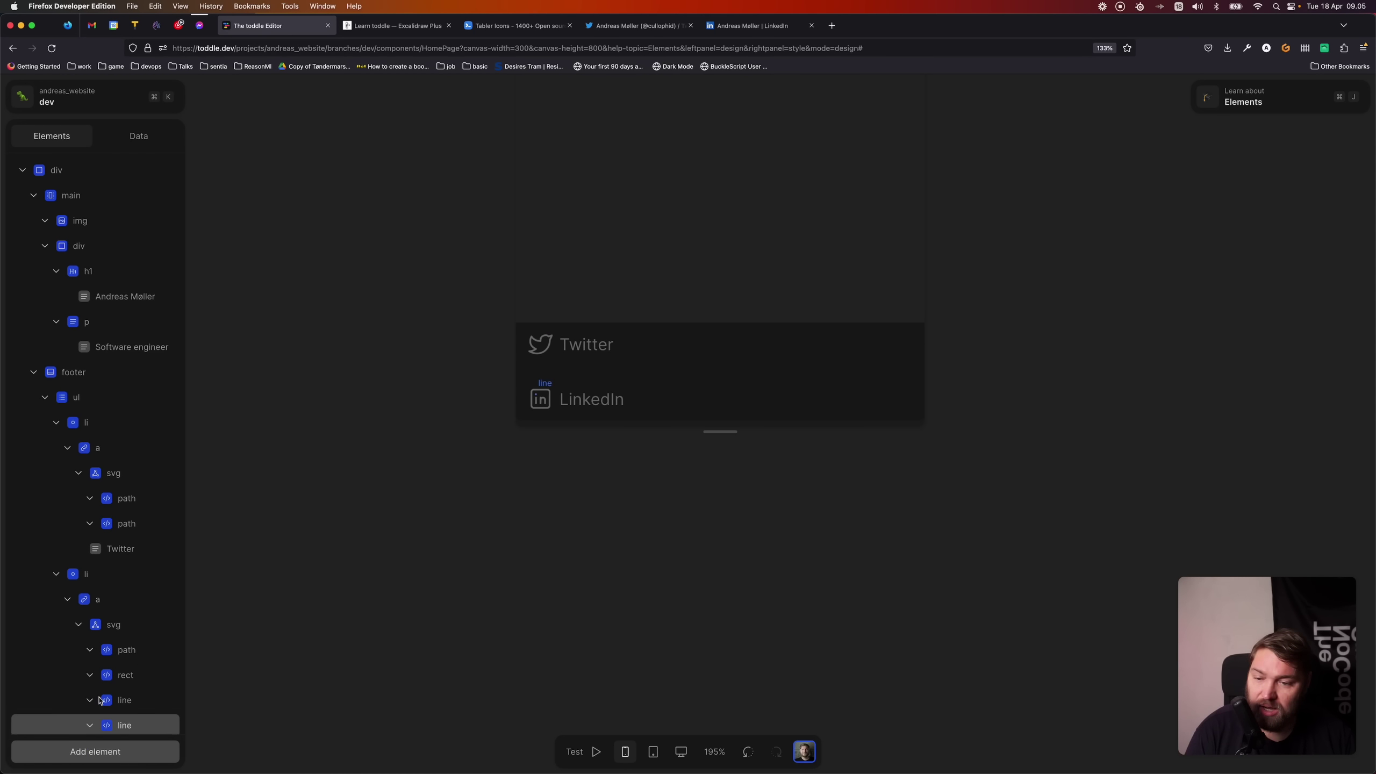
# - Copy the LinkedIn profile page's address from its browser tab
pyautogui.click(179, 596)
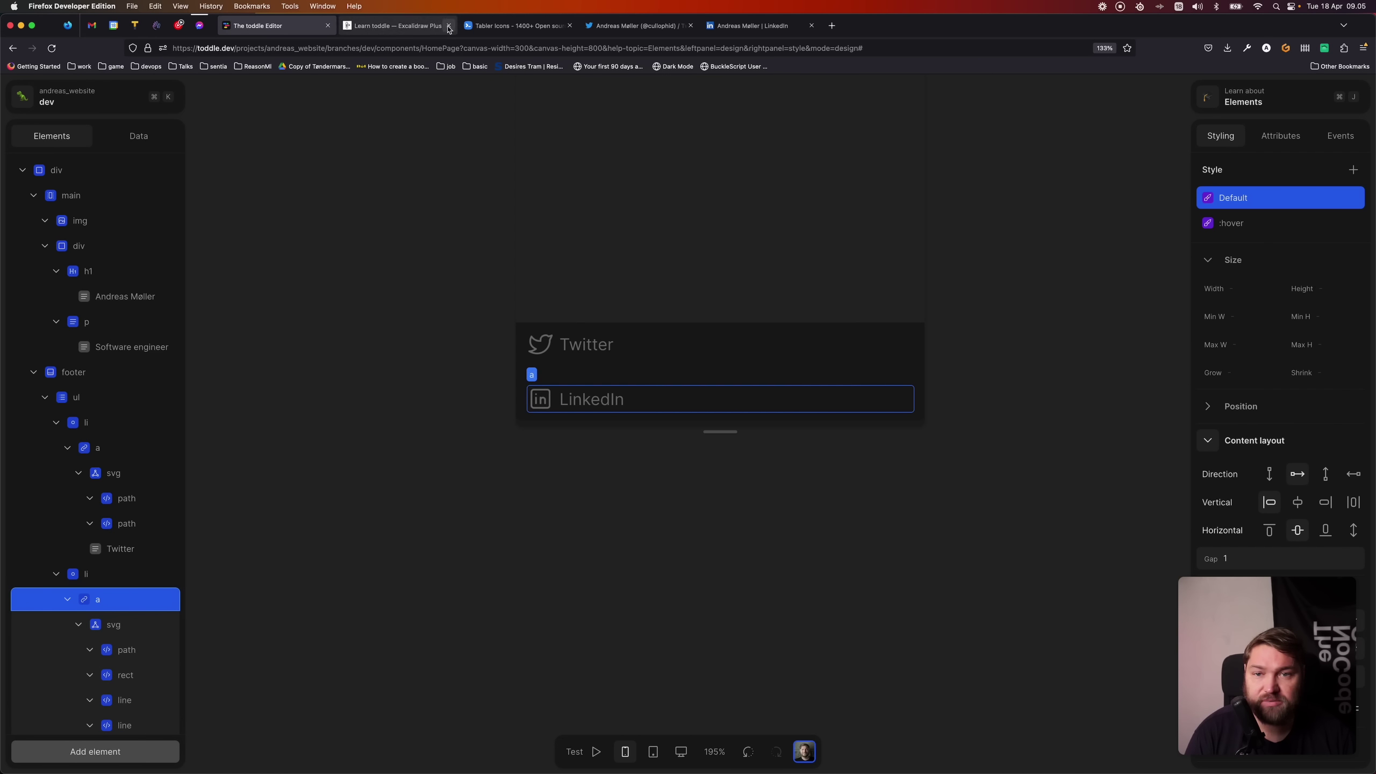
pyautogui.click(753, 25)
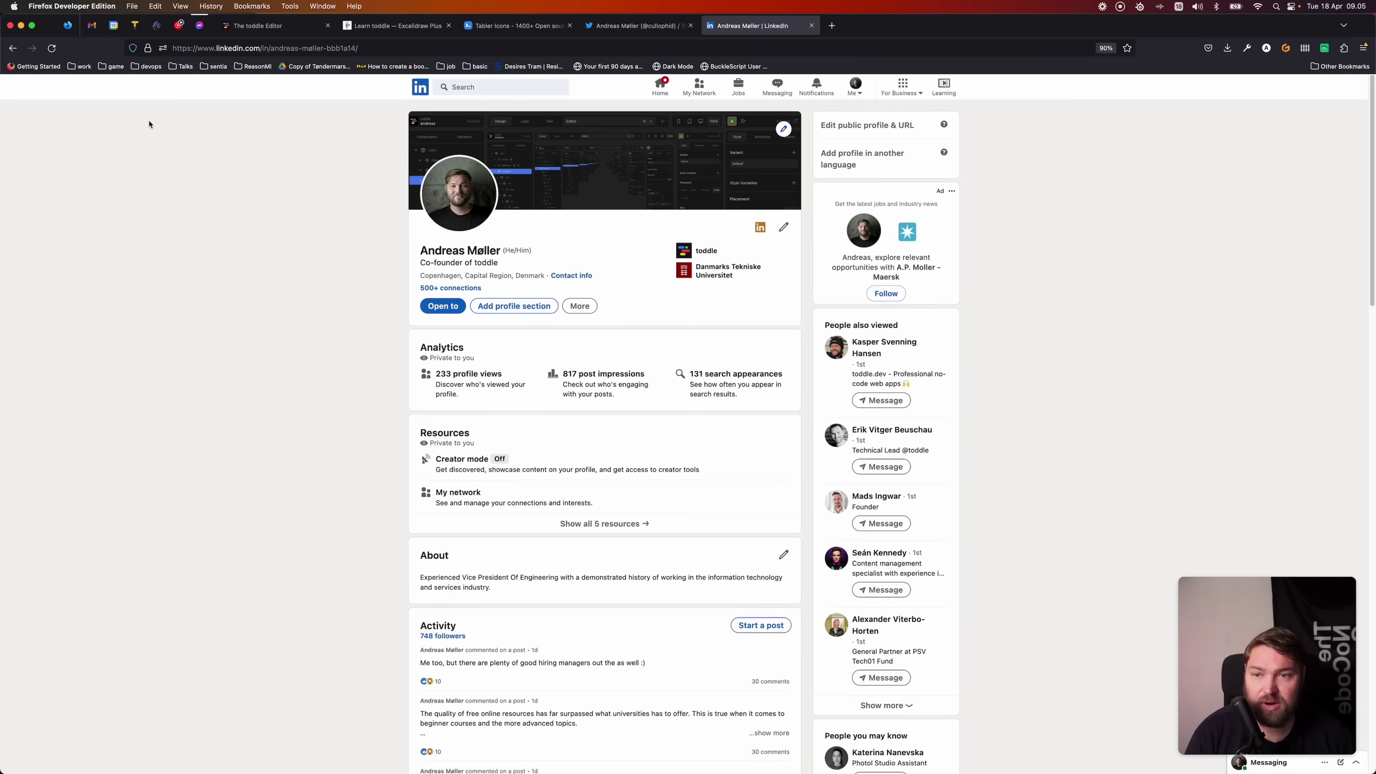
pyautogui.click(372, 49)
pyautogui.press('super+c')
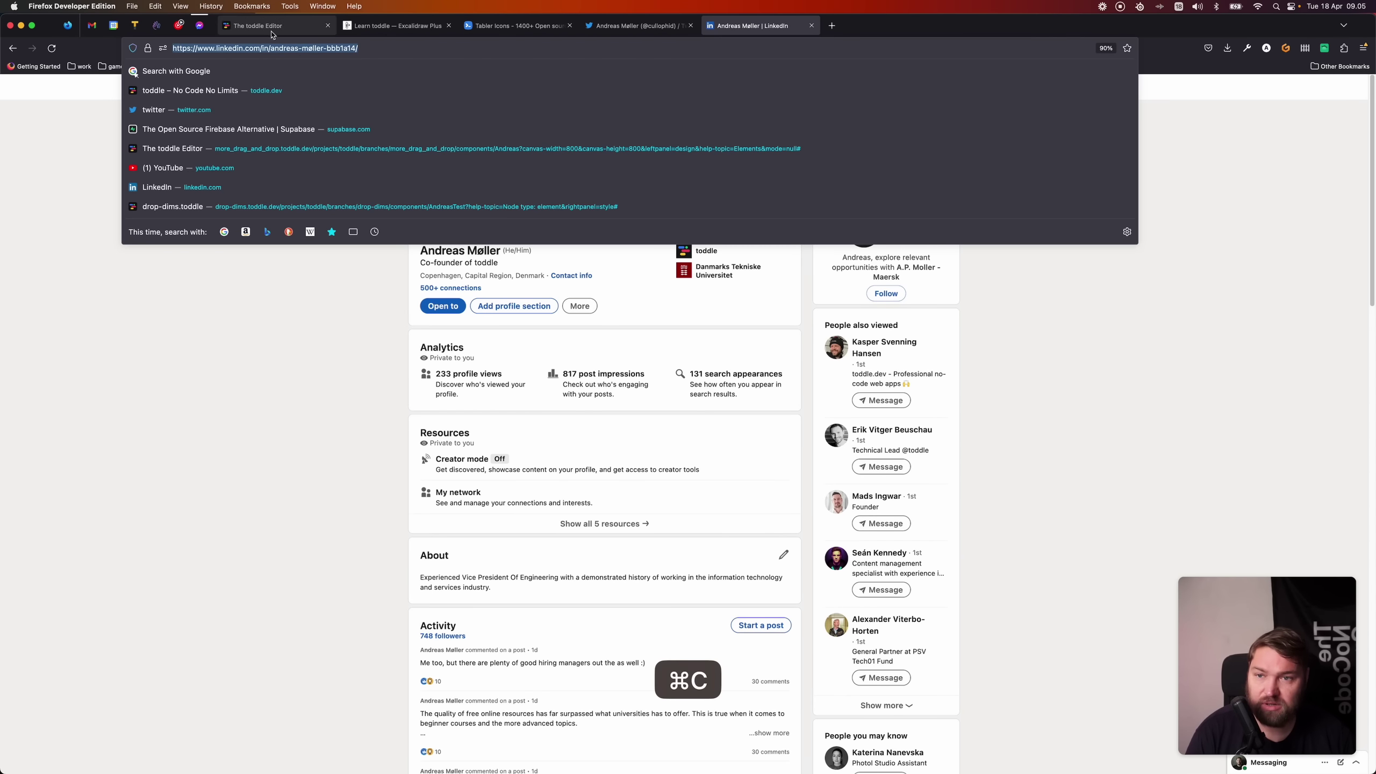
pyautogui.click(246, 25)
# - Set the LinkedIn link's href to the copied profile address
pyautogui.scroll(-5, 1213, 412)
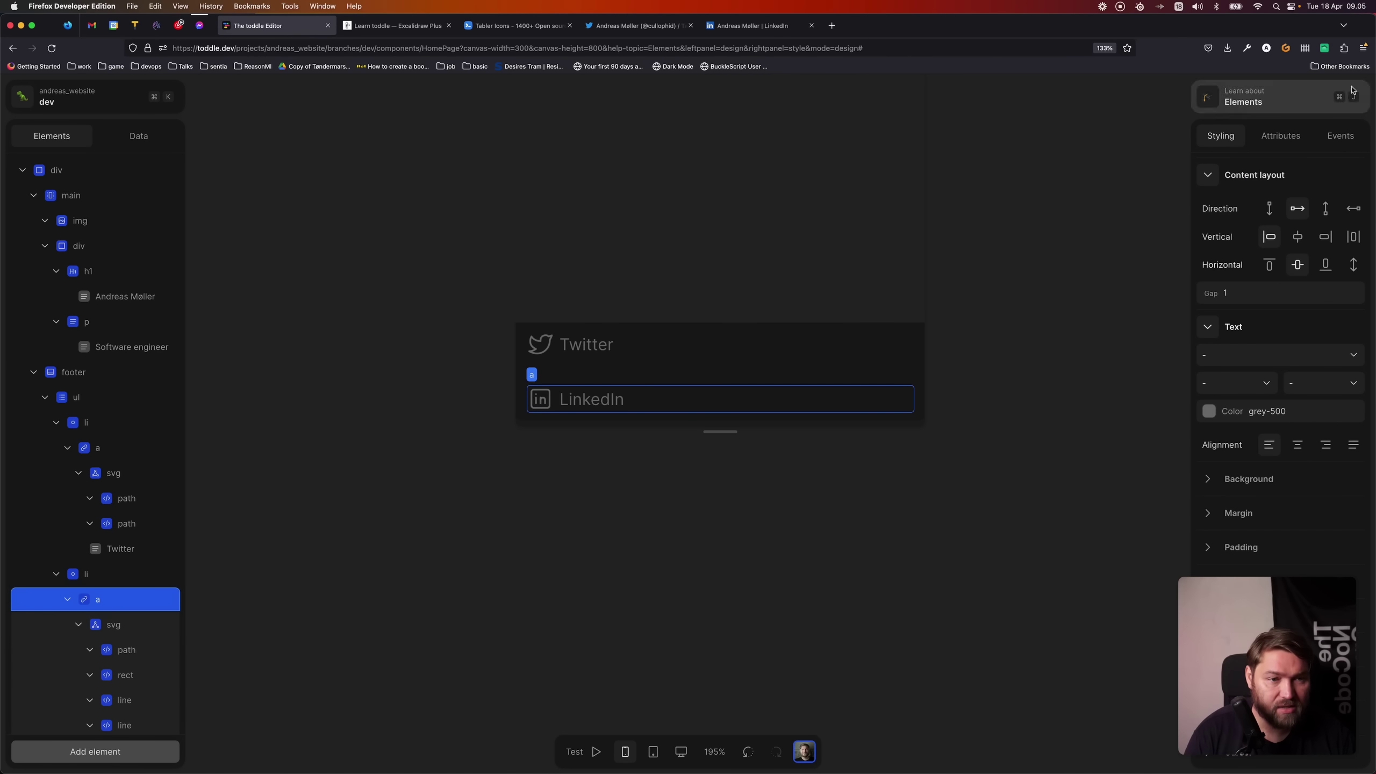
pyautogui.click(1287, 142)
pyautogui.click(1290, 286)
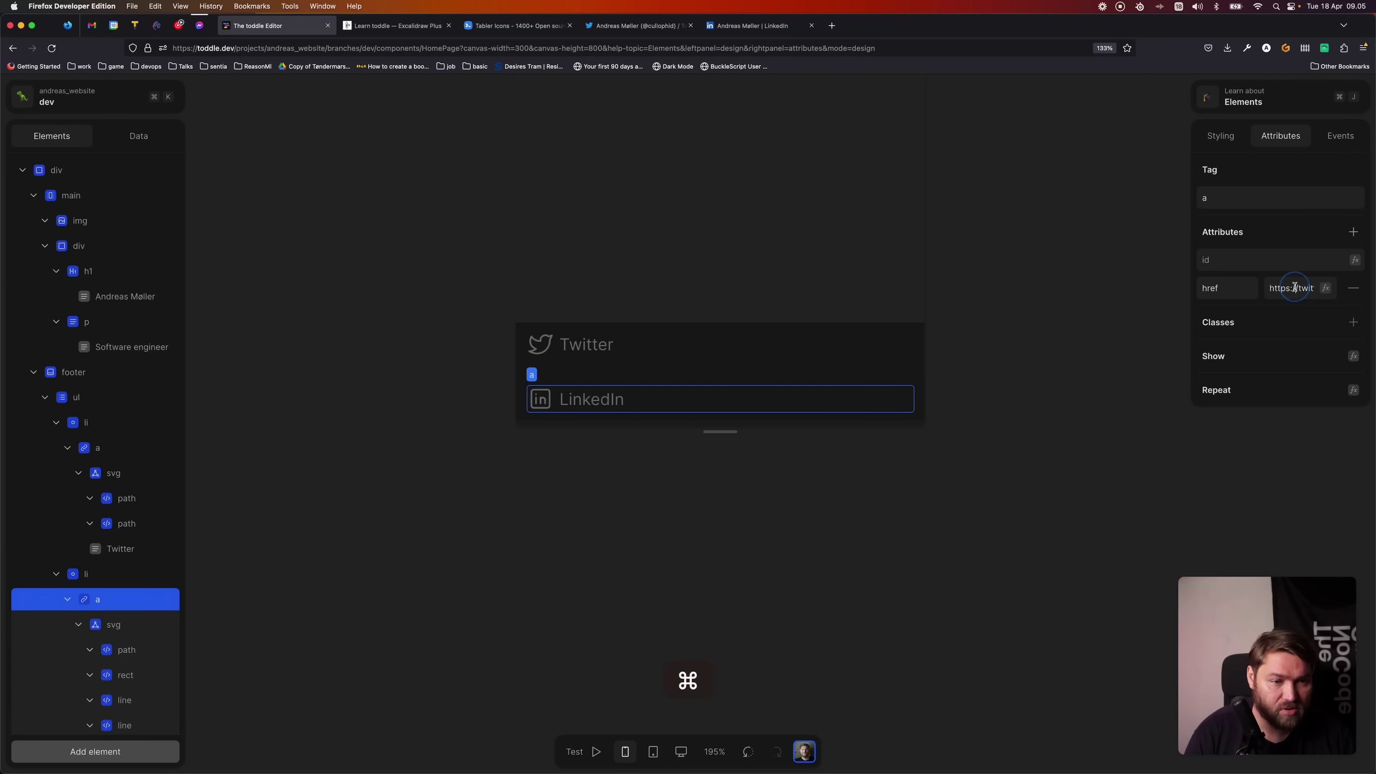
pyautogui.press('super+v')
pyautogui.press('Tab')
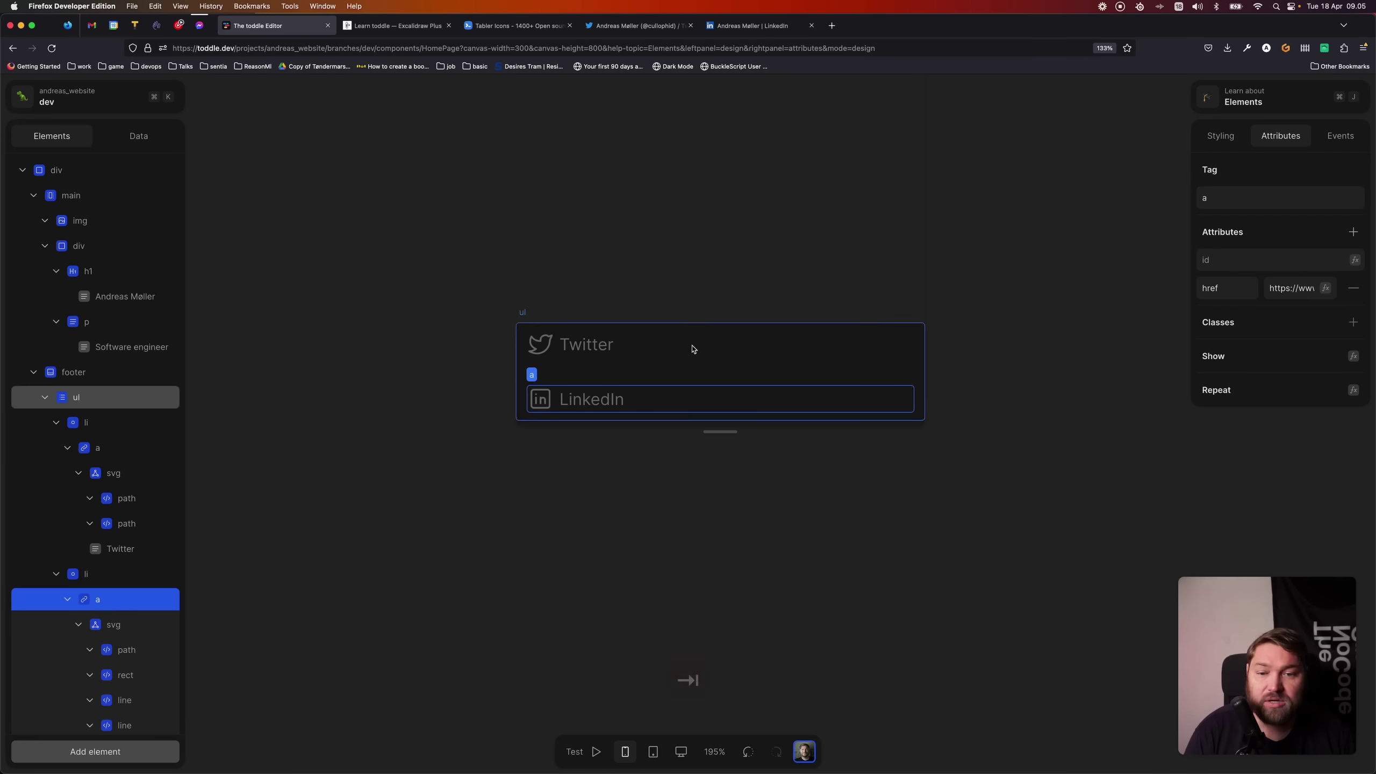
# - Clear the footer list's Gap value of 2 in its styling settings
pyautogui.click(389, 367)
pyautogui.scroll(2, 439, 394)
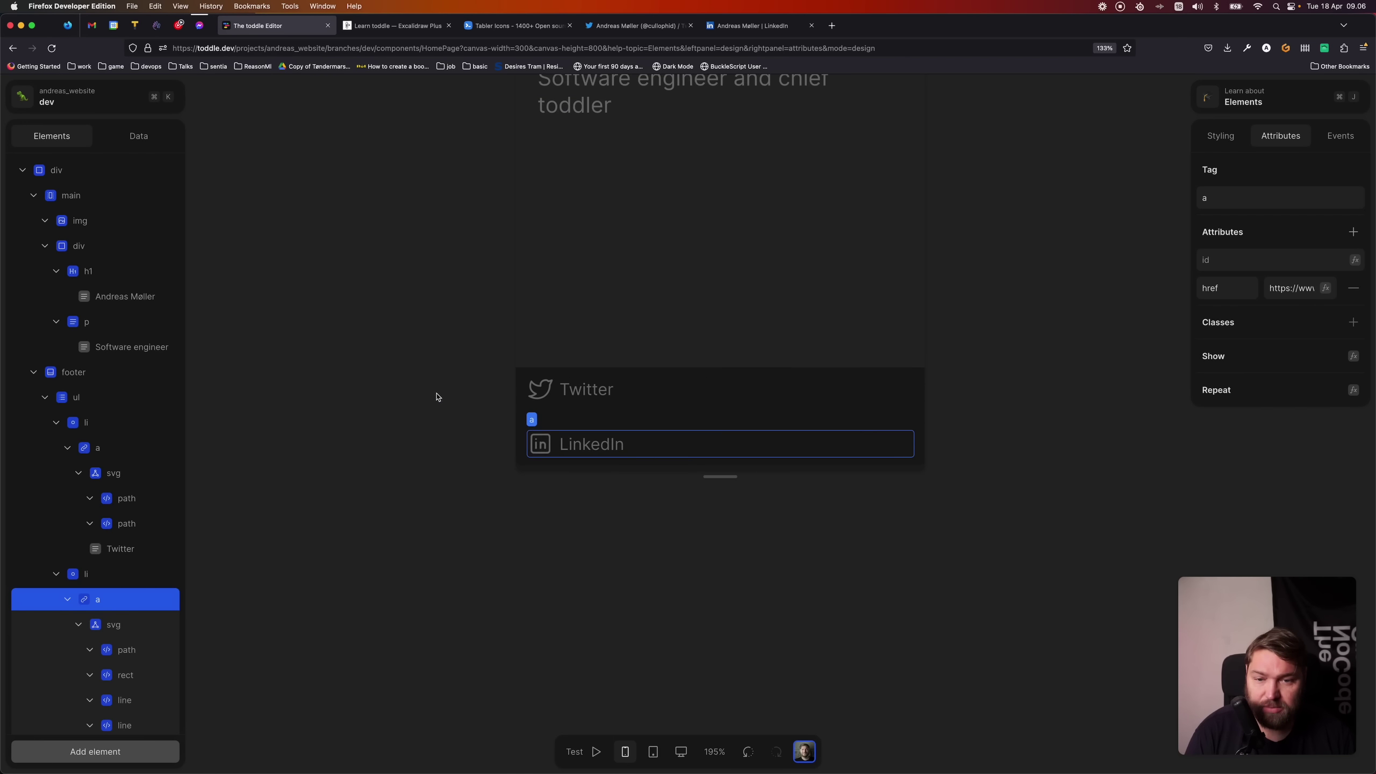
pyautogui.click(441, 399)
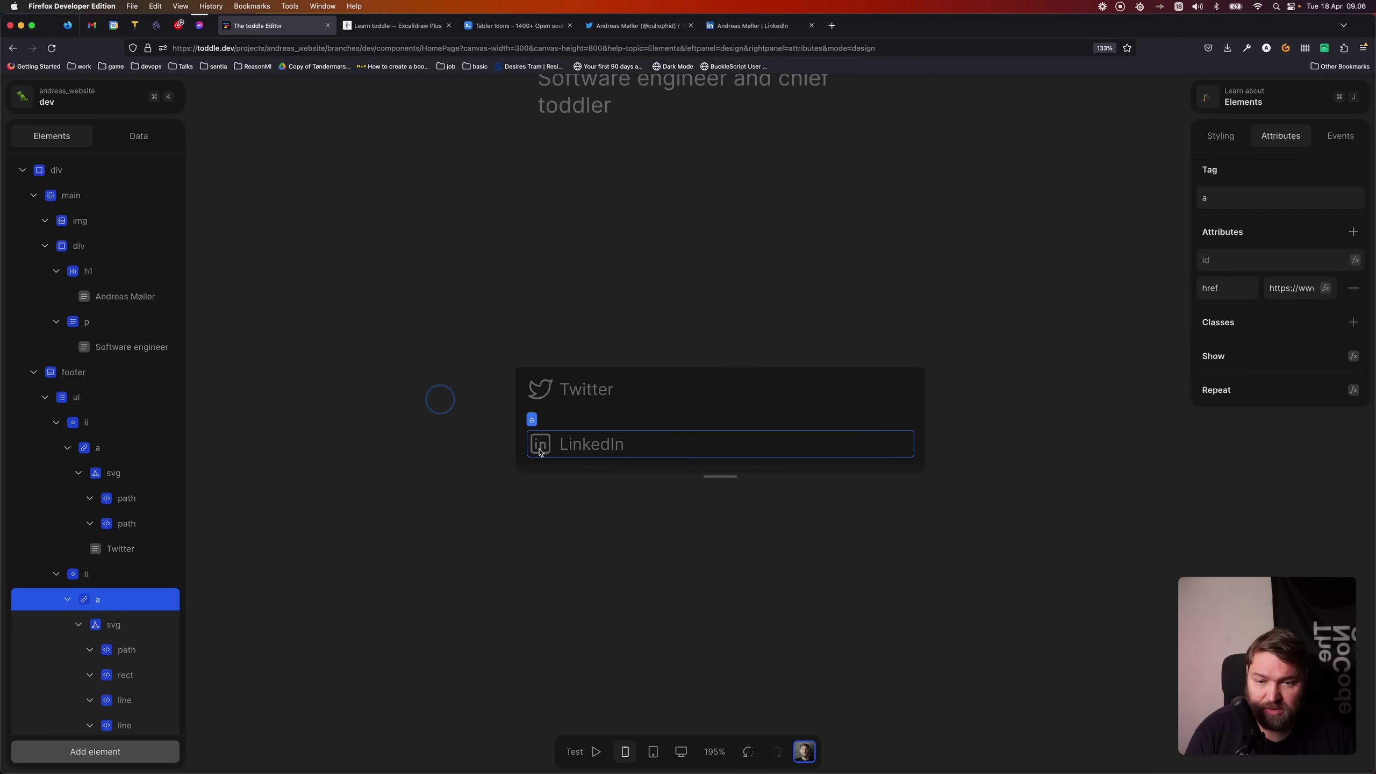
pyautogui.click(598, 424)
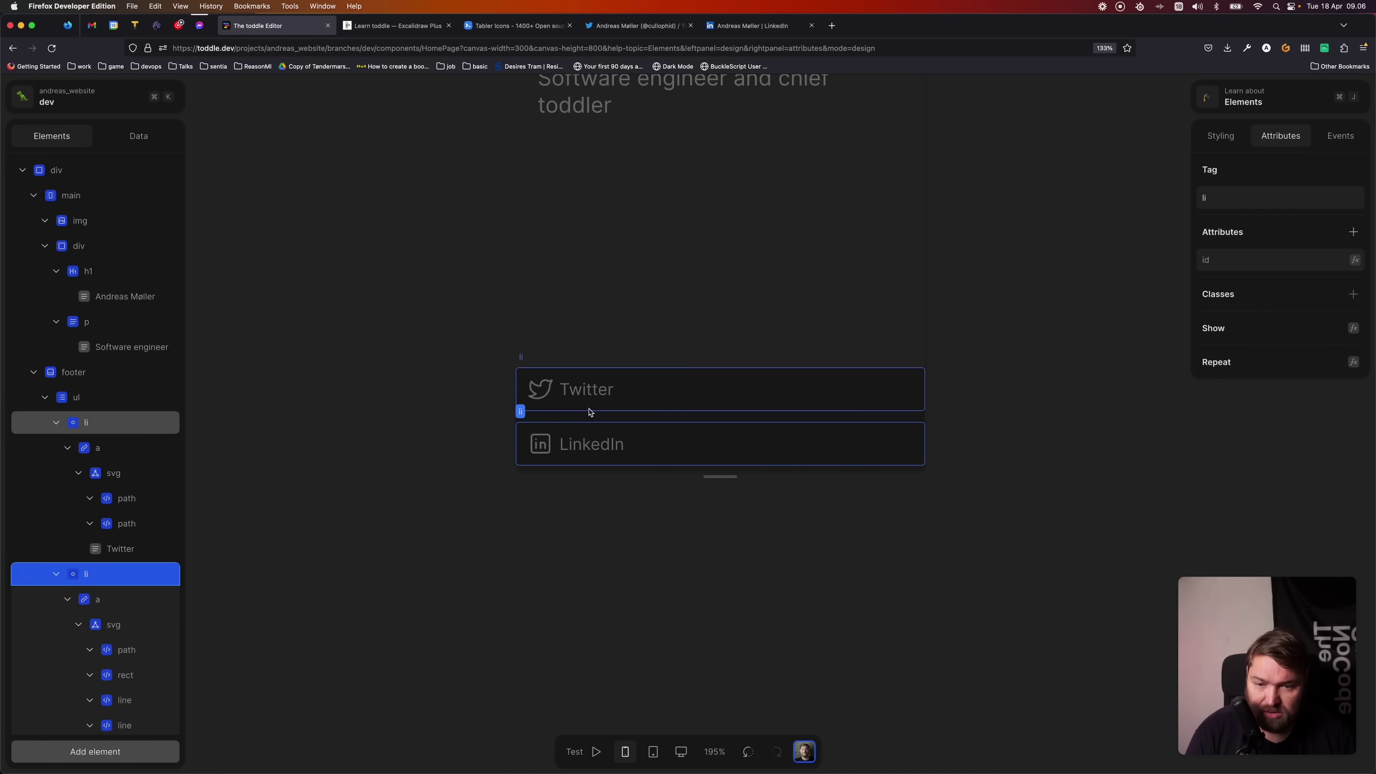
pyautogui.click(115, 398)
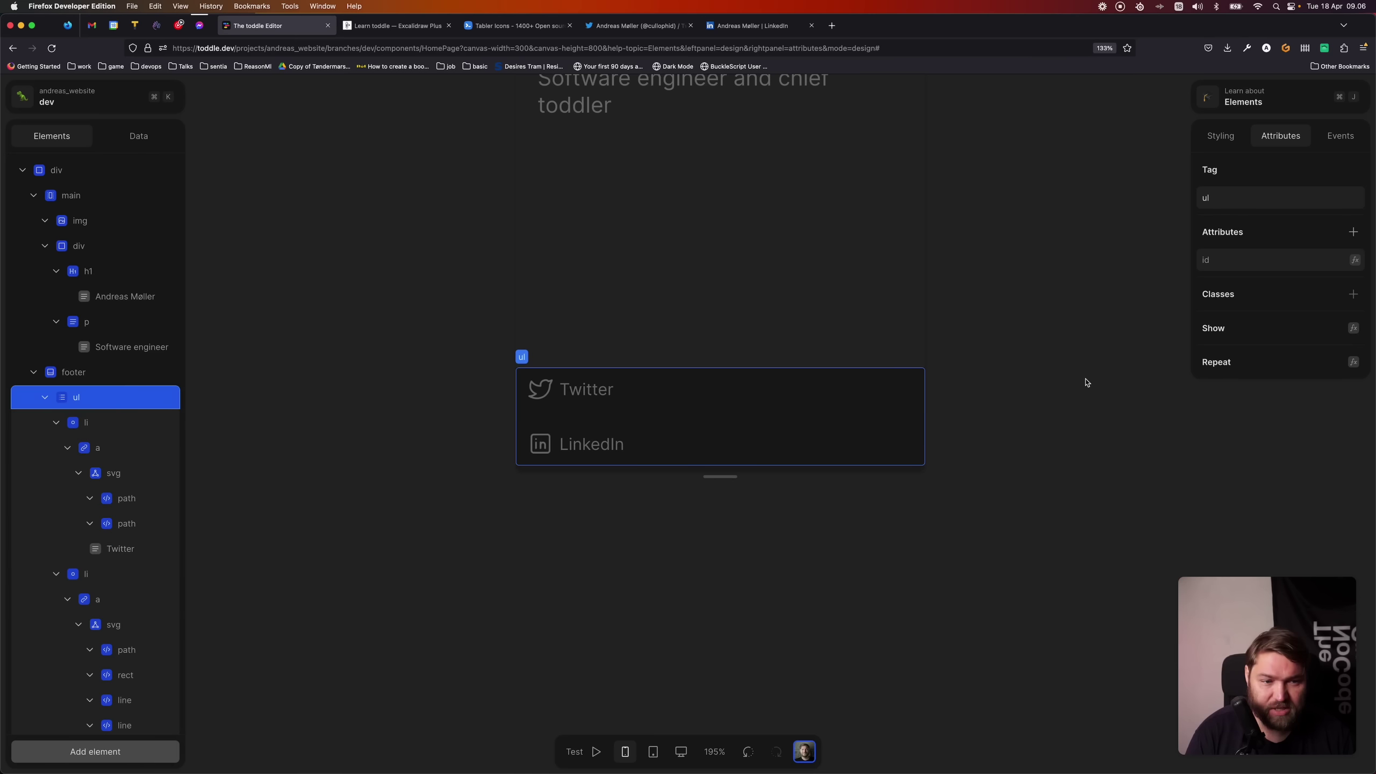
pyautogui.click(1237, 134)
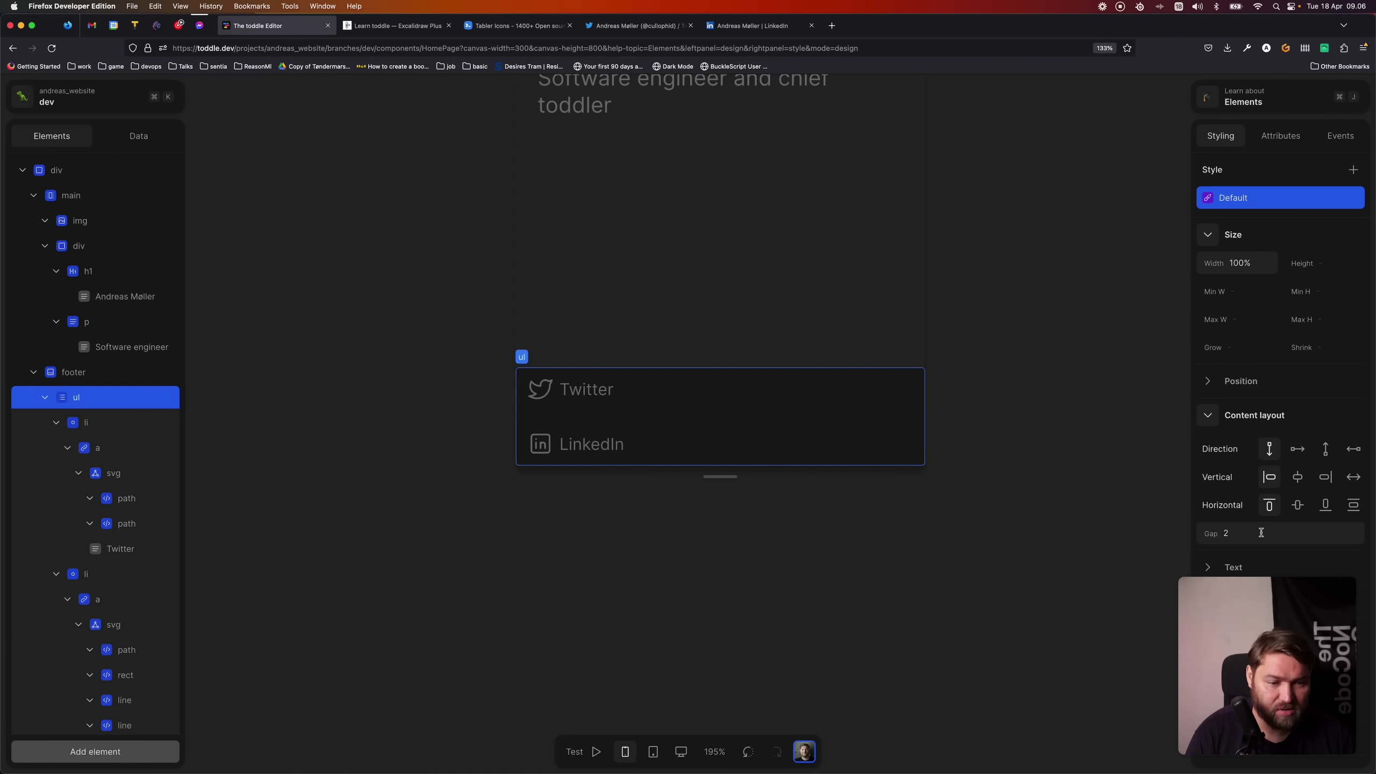
pyautogui.press('BackSpace')
pyautogui.press('Return')
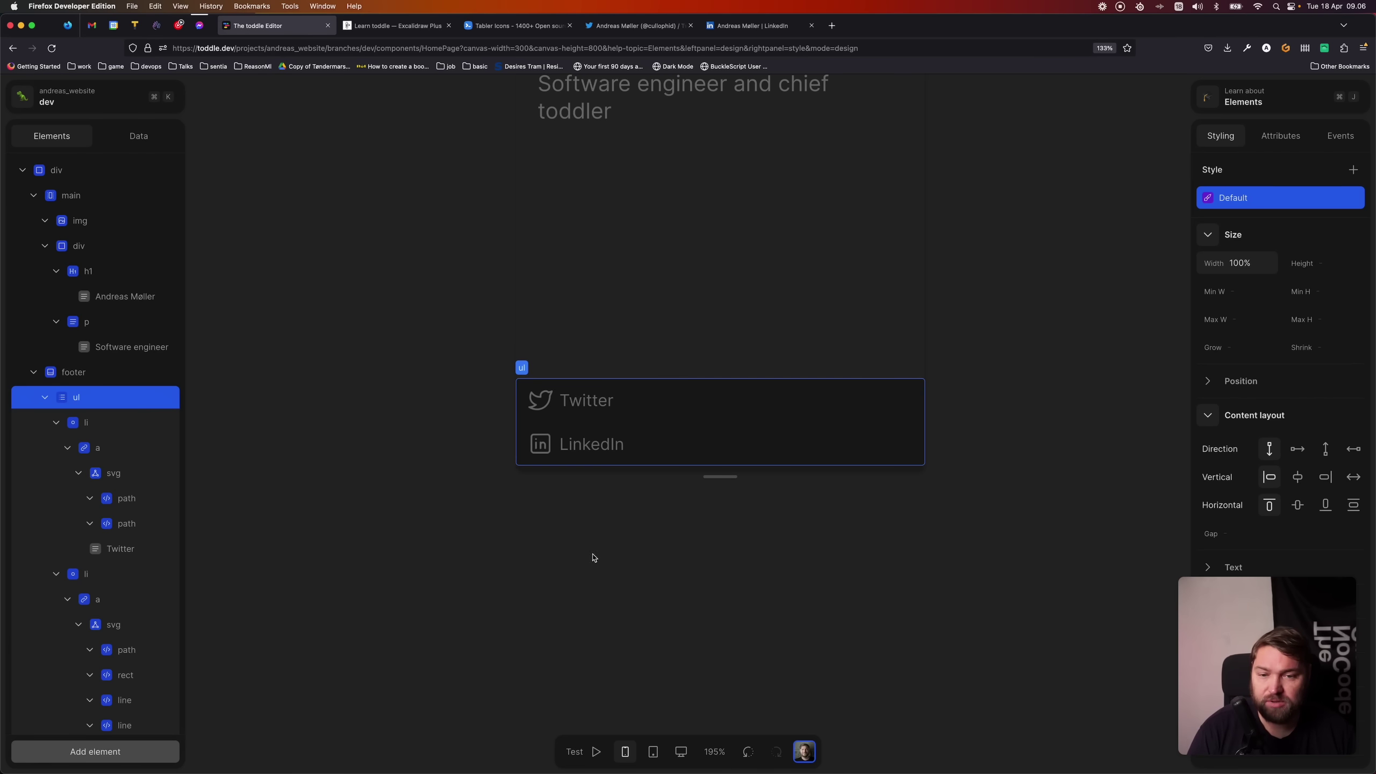
pyautogui.scroll(2, 562, 556)
# - Set the footer and its link list to row direction, centring the links both ways
pyautogui.scroll(-5, 434, 572)
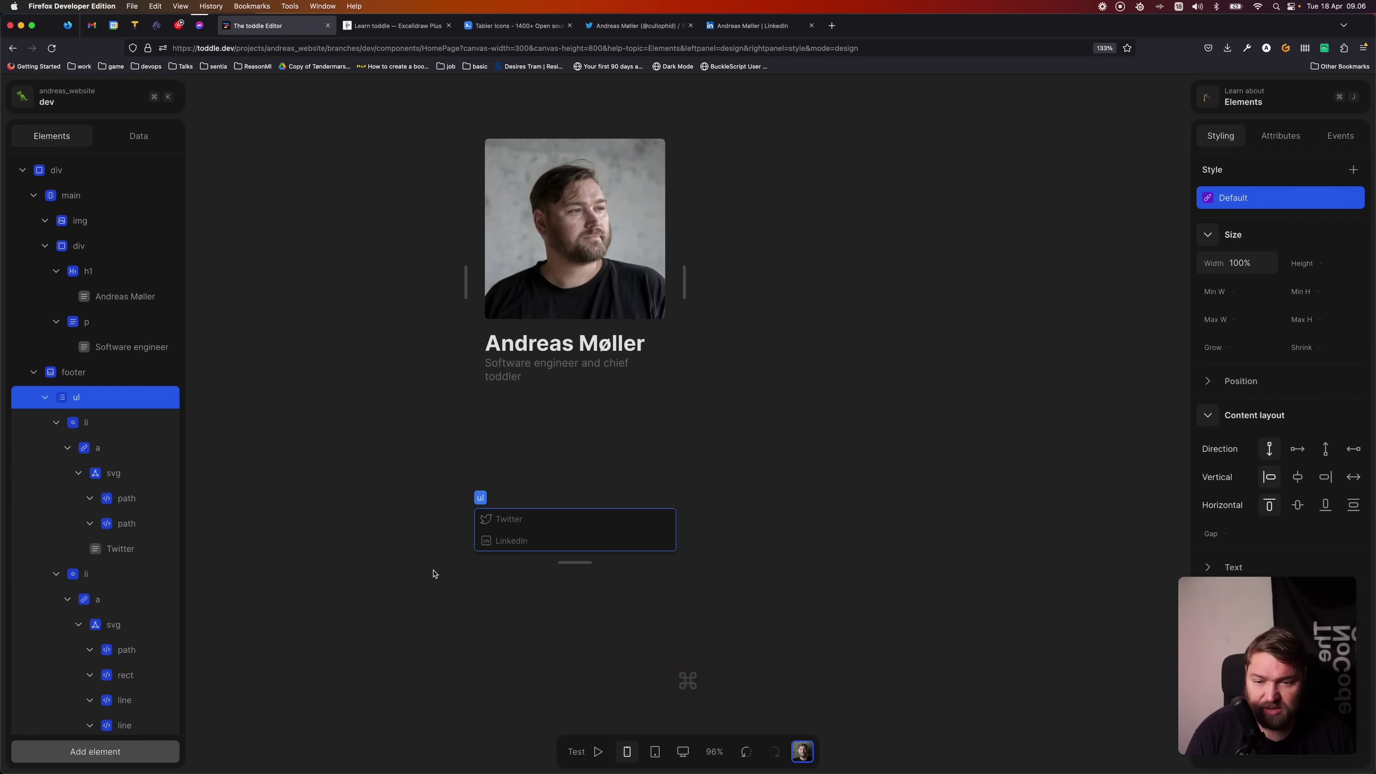
pyautogui.click(827, 428)
pyautogui.moveTo(750, 425); pyautogui.dragTo(829, 417)
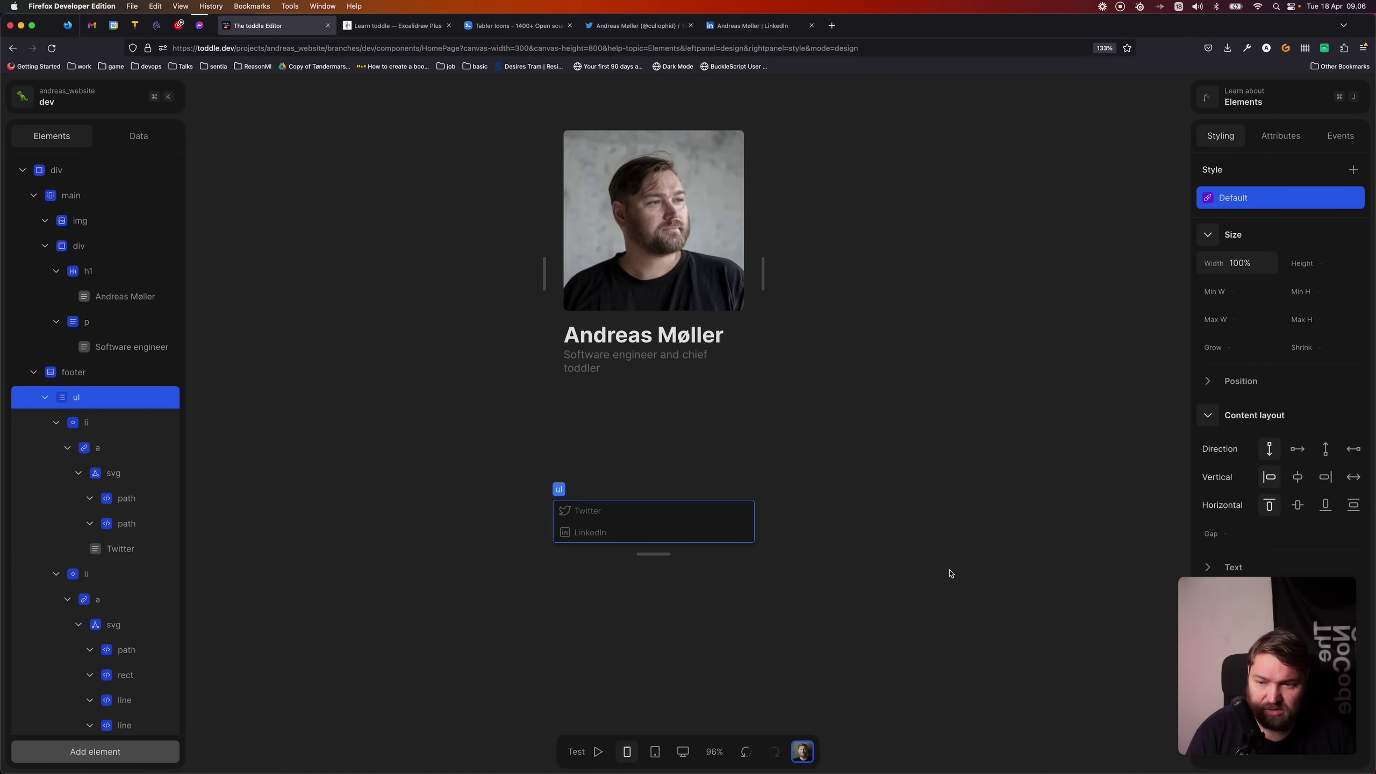
pyautogui.click(86, 372)
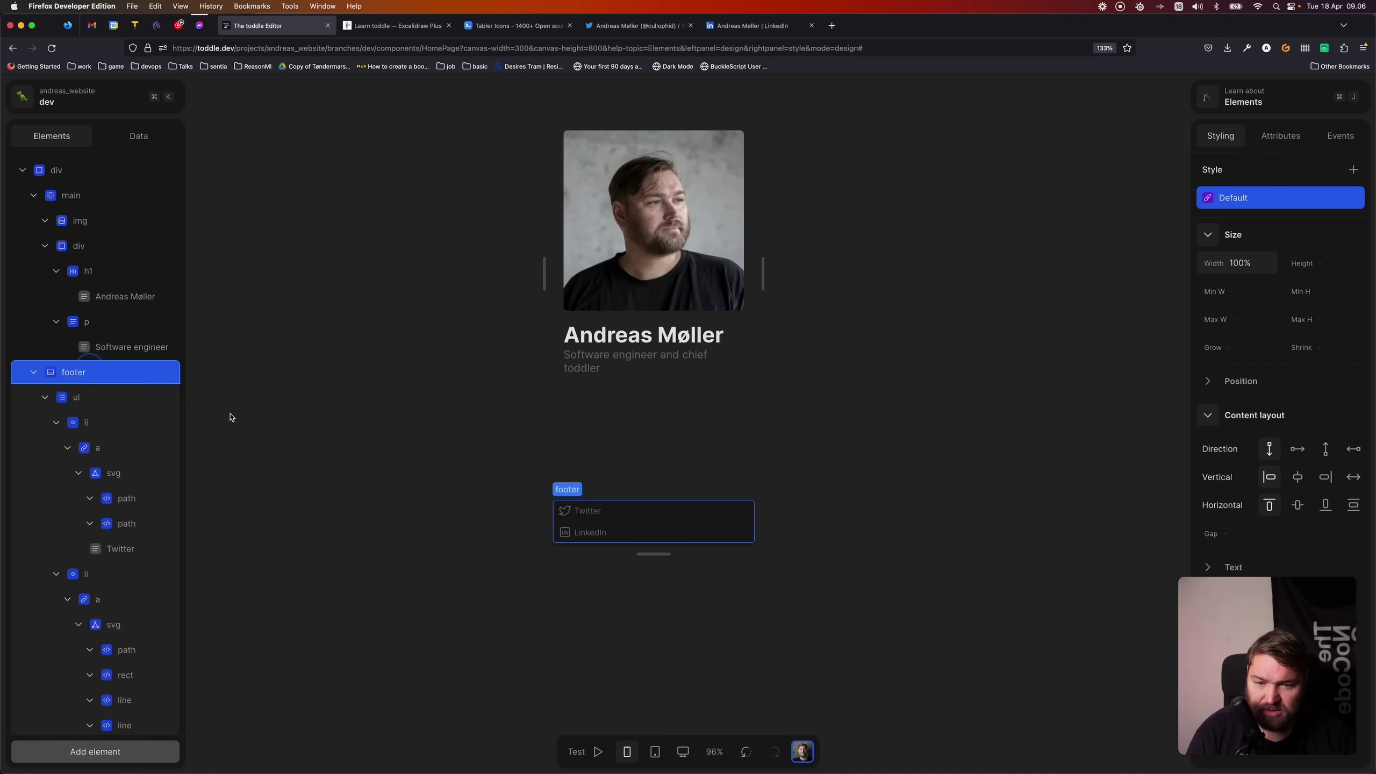
pyautogui.click(1298, 450)
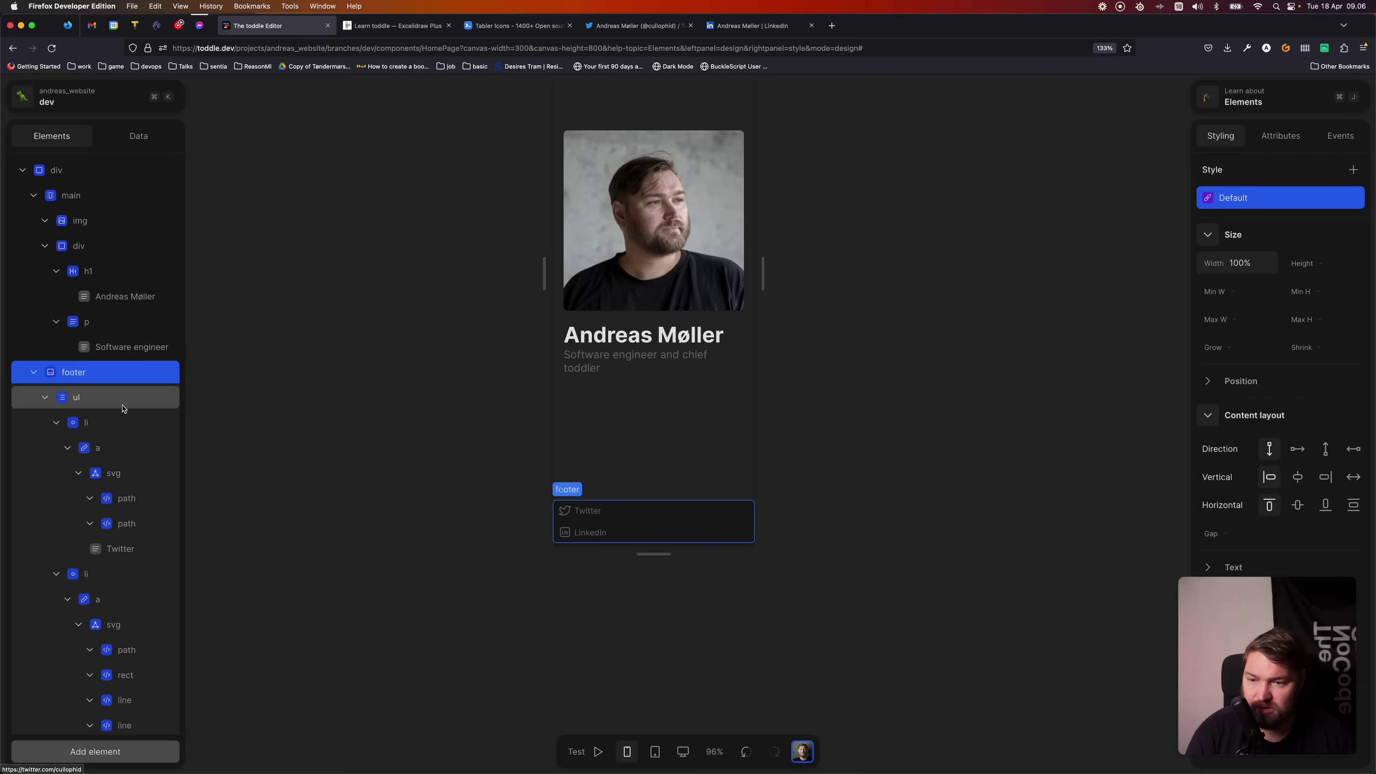
pyautogui.click(123, 399)
pyautogui.click(1298, 449)
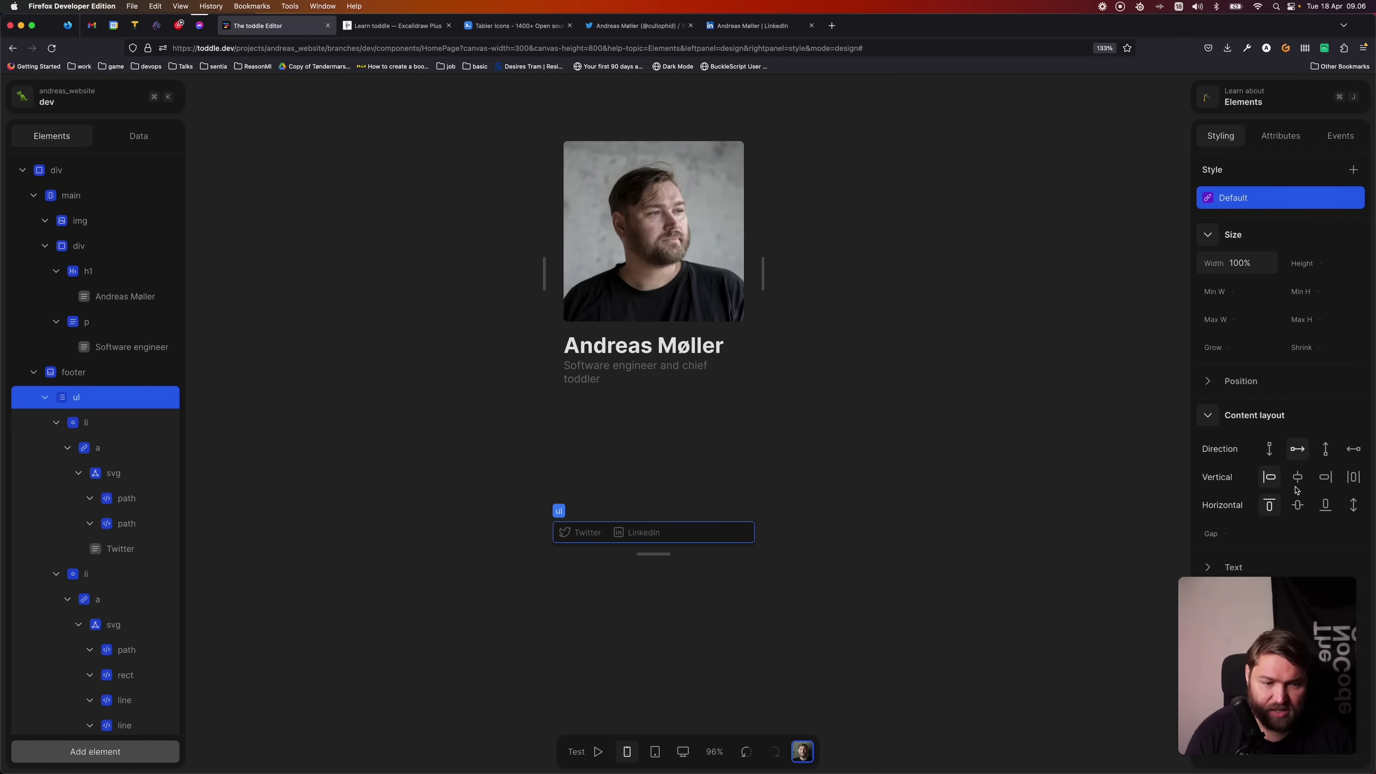
pyautogui.click(1297, 506)
pyautogui.click(1298, 476)
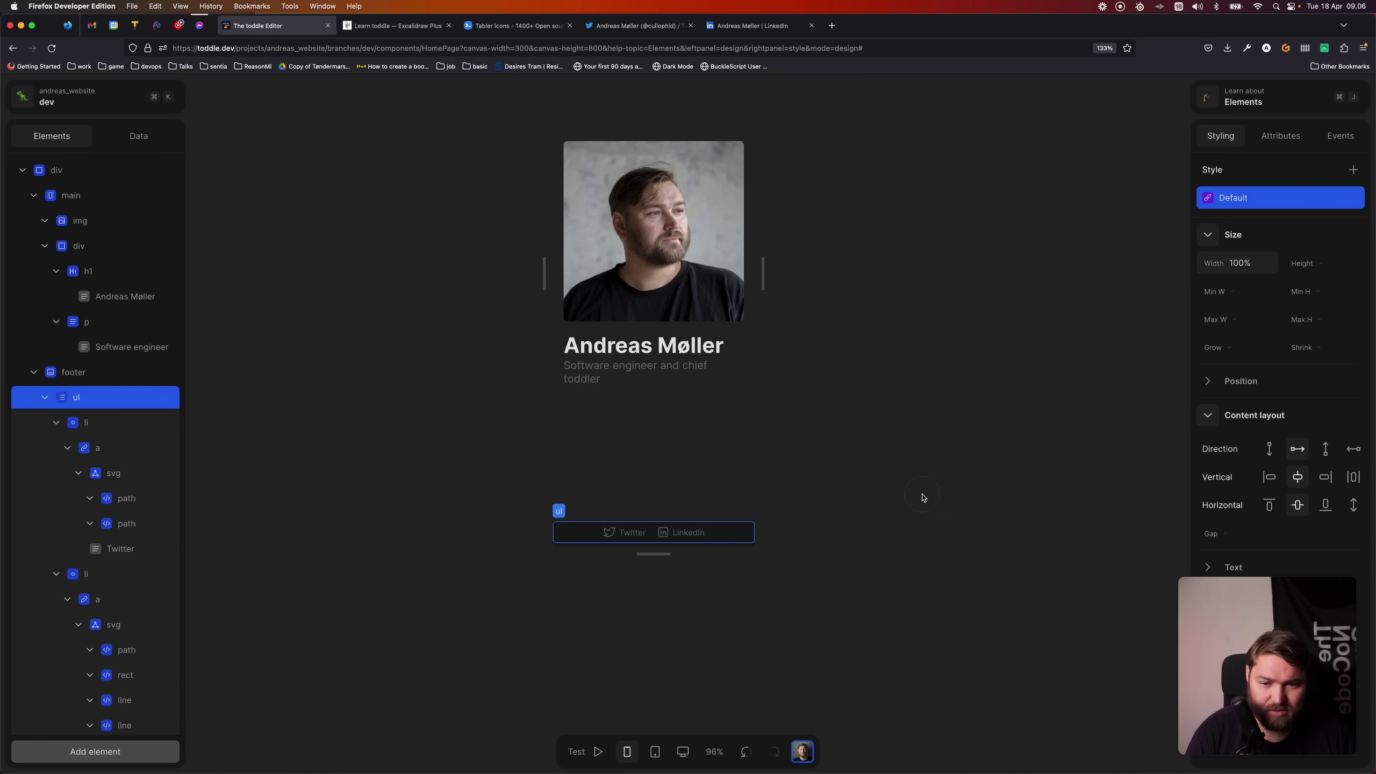
# - Give the footer link list a padding of 4
pyautogui.click(701, 470)
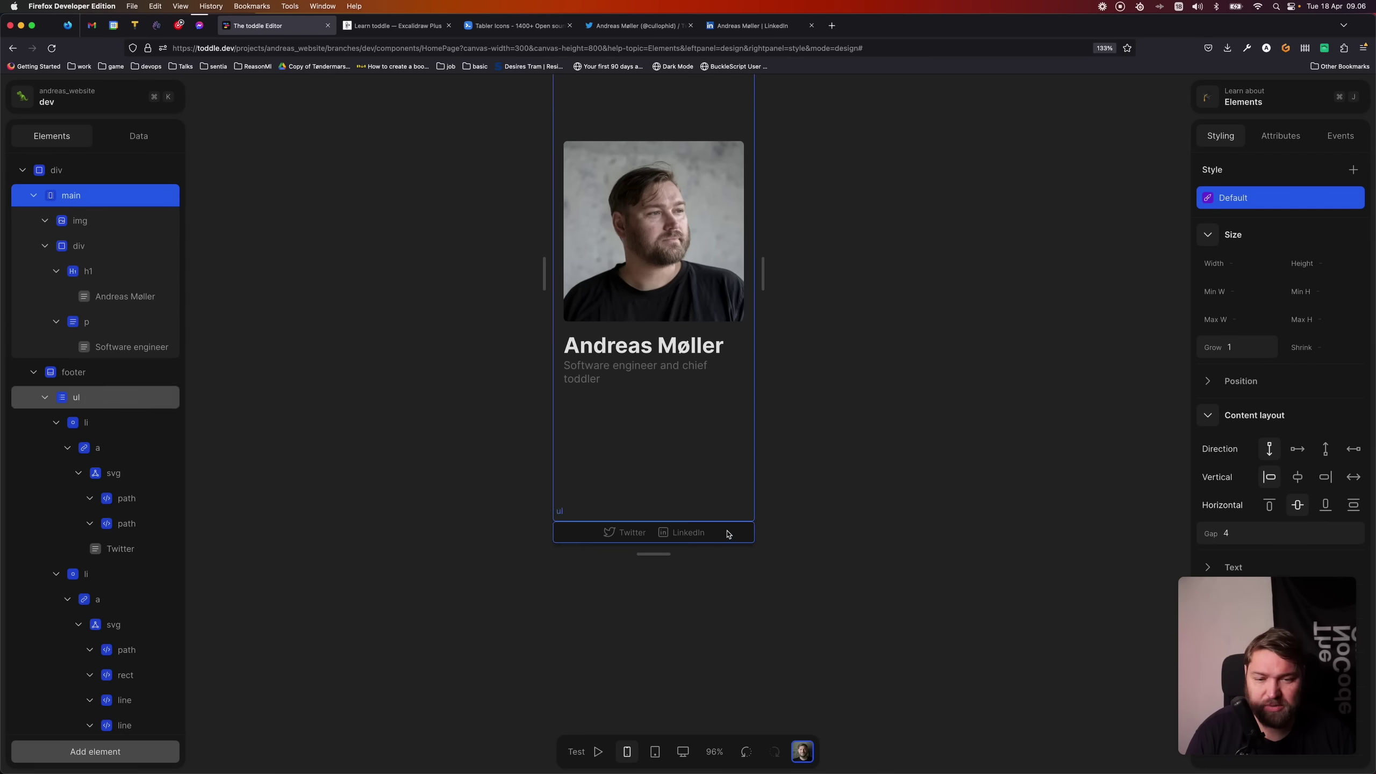
pyautogui.click(728, 534)
pyautogui.scroll(-3, 1222, 480)
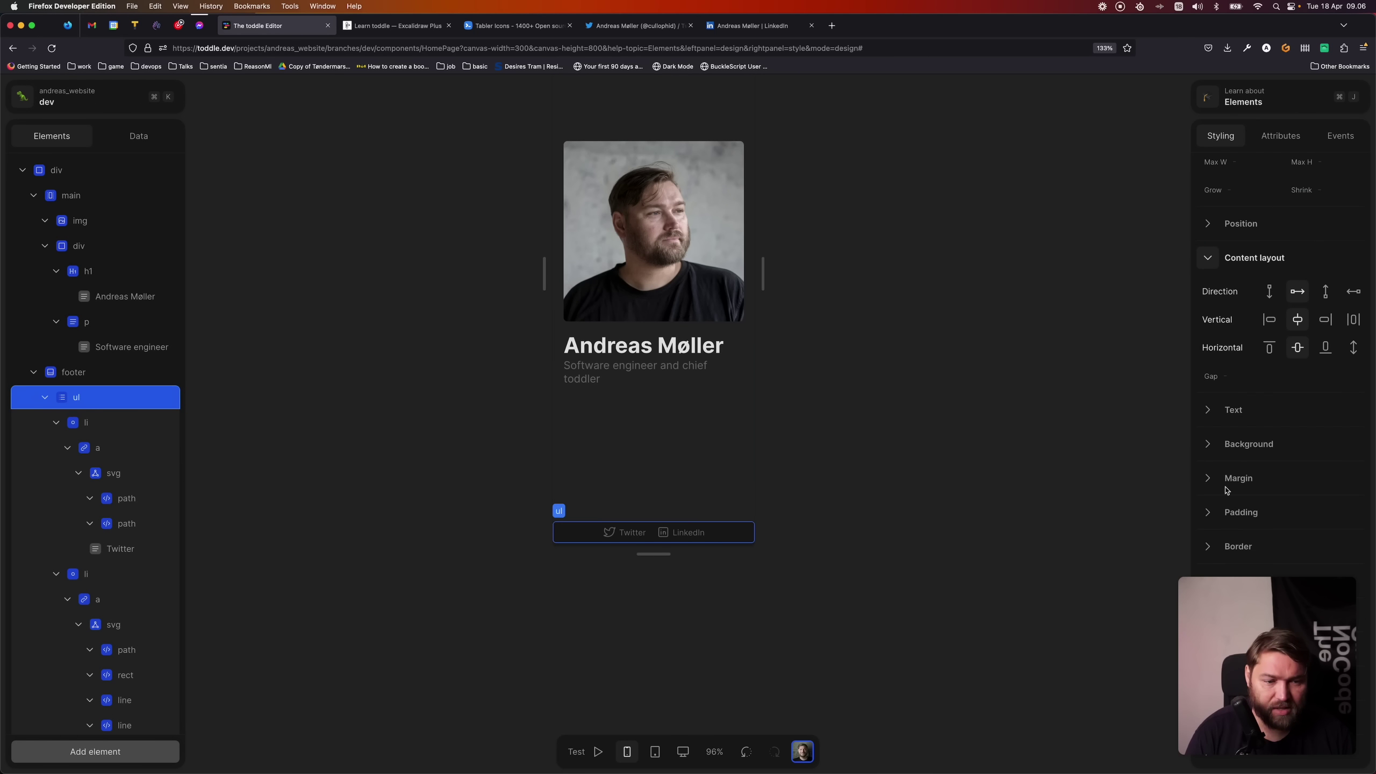
pyautogui.click(1200, 517)
pyautogui.click(1281, 515)
pyautogui.write('4')
pyautogui.press('Tab')
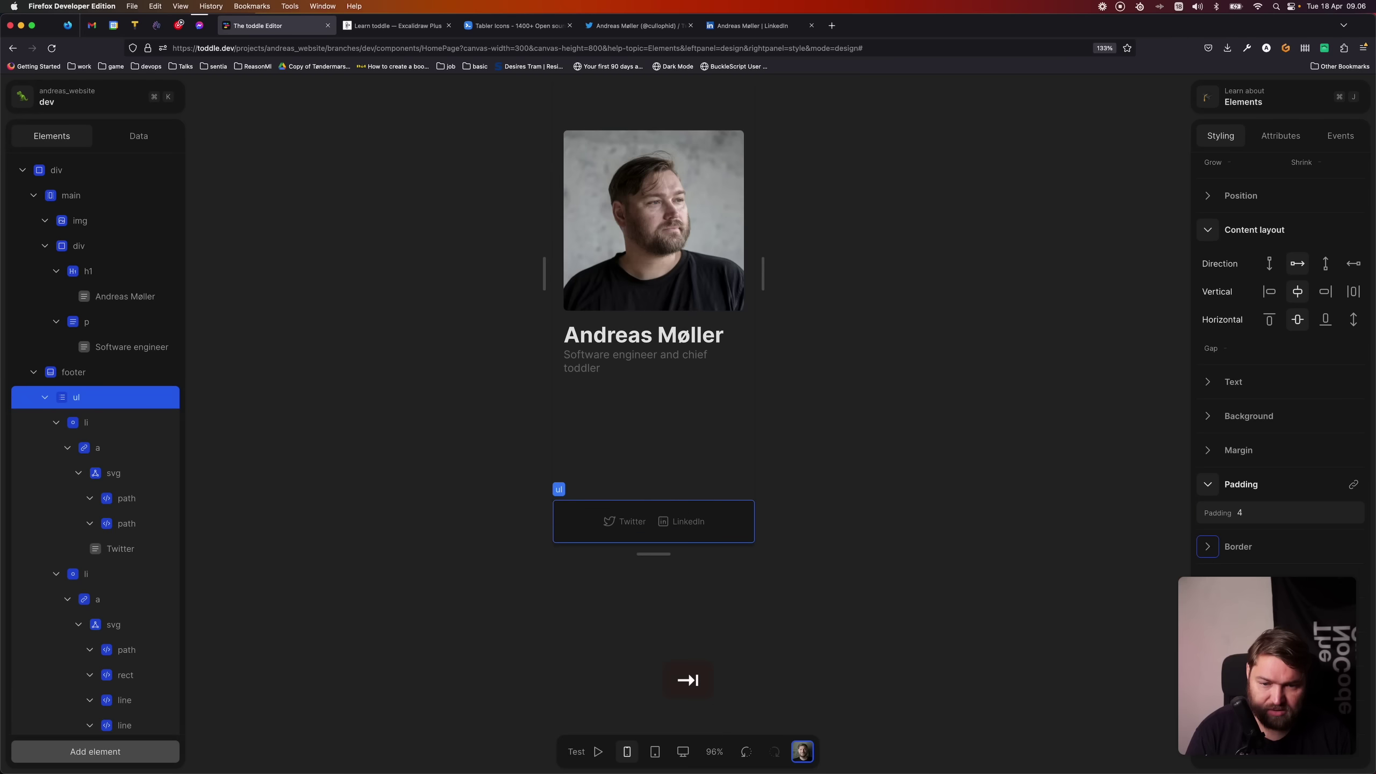
pyautogui.click(743, 449)
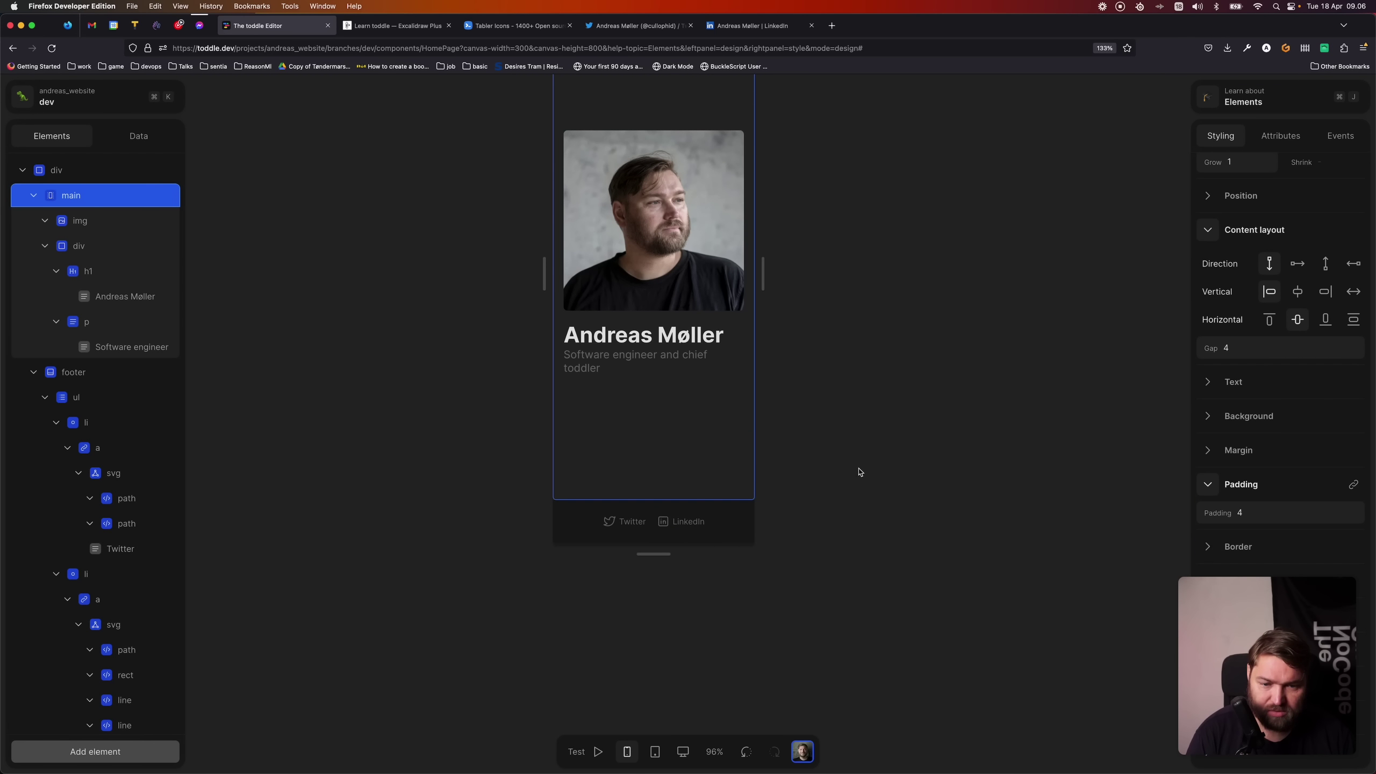
pyautogui.scroll(-5, 873, 504)
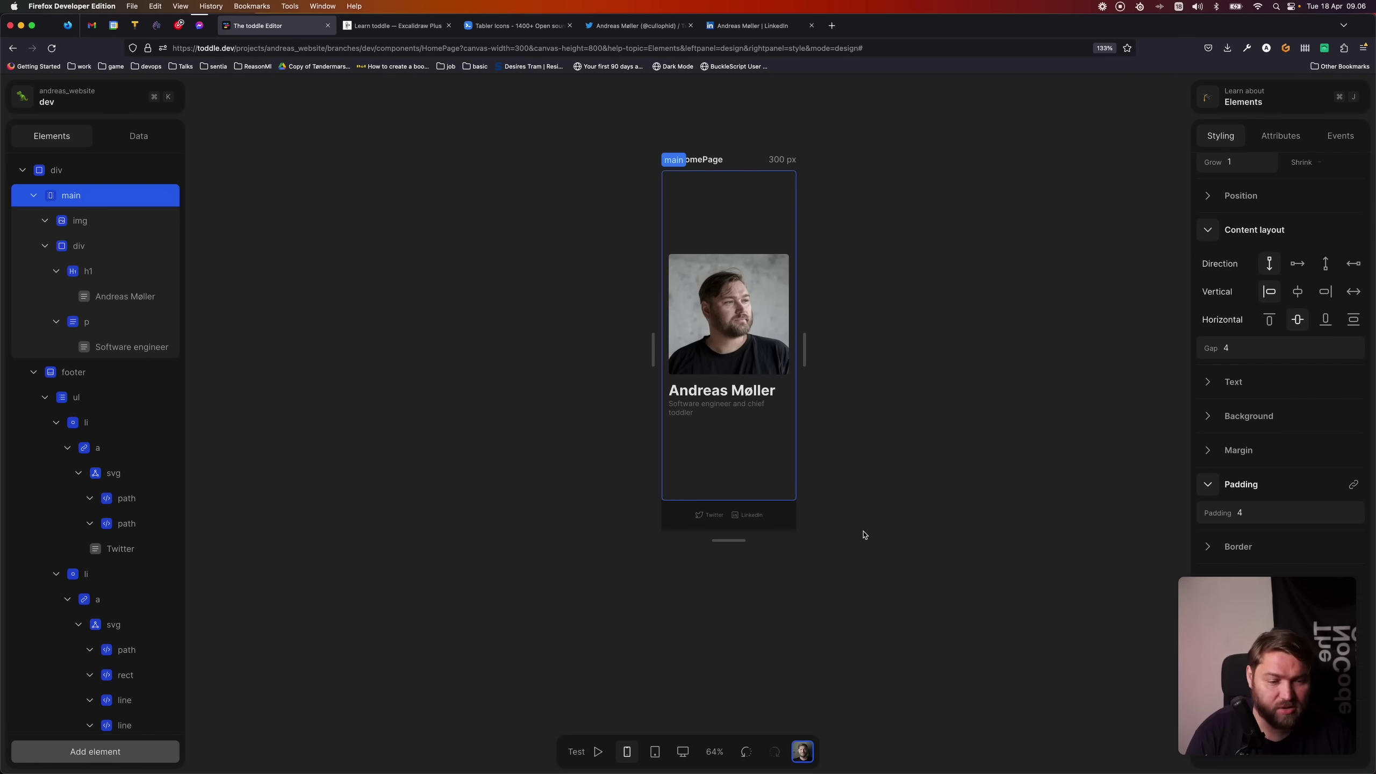
# - Deselect everything and stretch the preview frame out to 1808.9 px, then select the LinkedIn link
pyautogui.scroll(2, 841, 534)
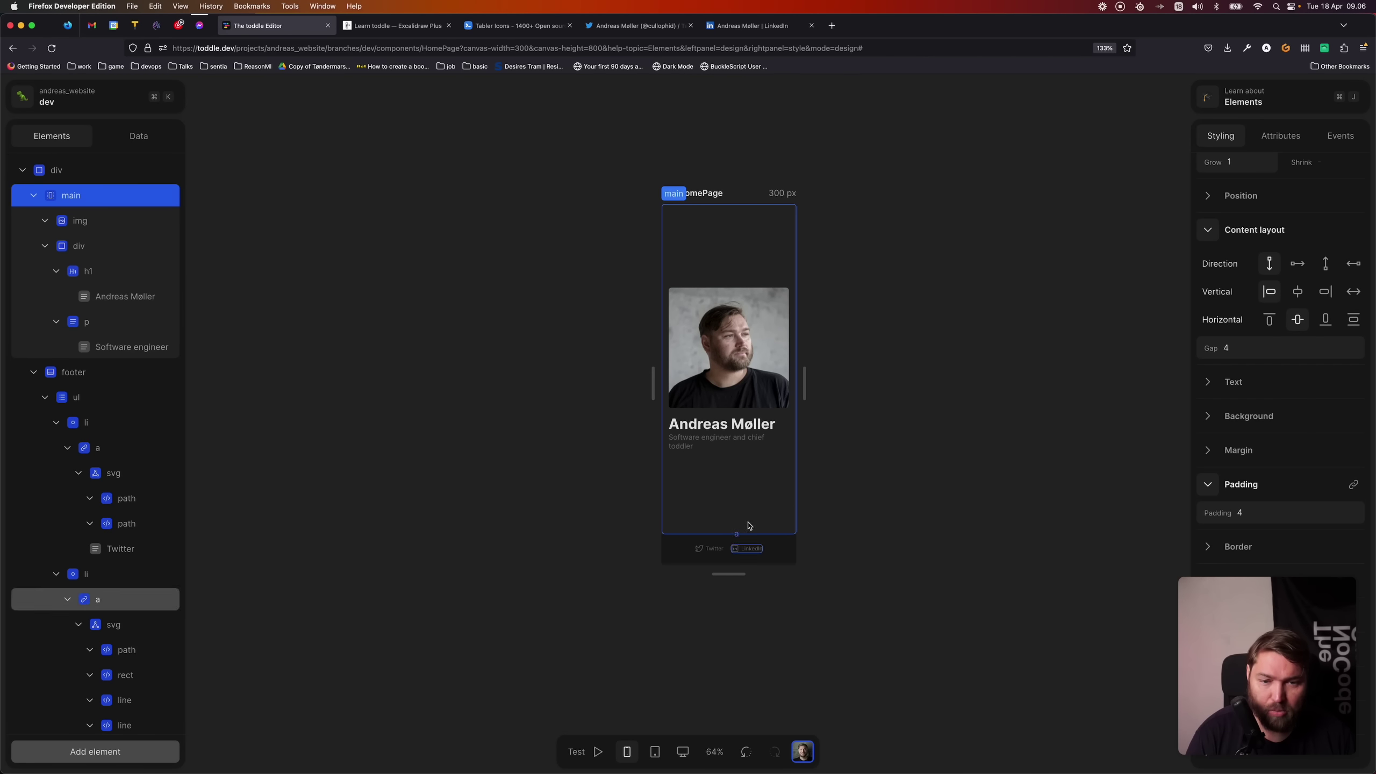
pyautogui.click(441, 423)
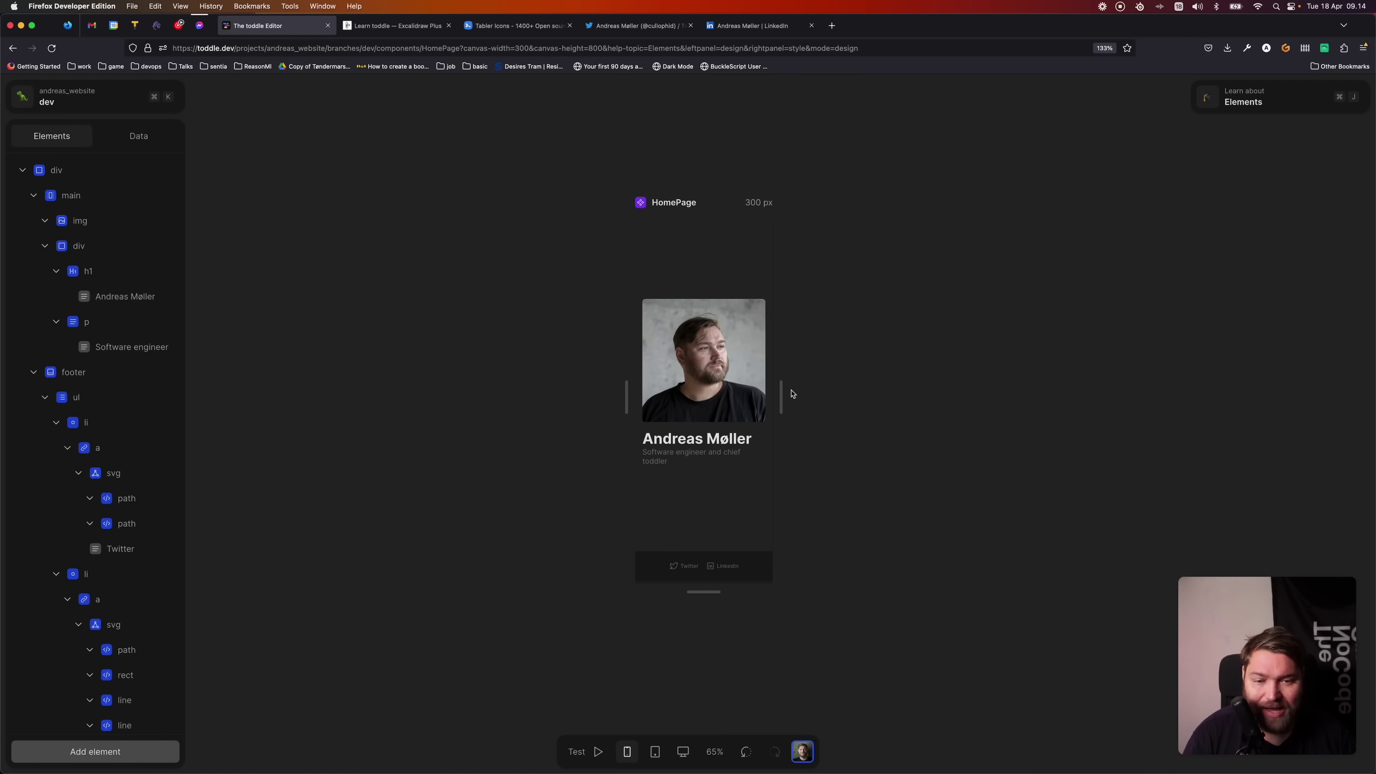
pyautogui.moveTo(783, 394); pyautogui.dragTo(1126, 395)
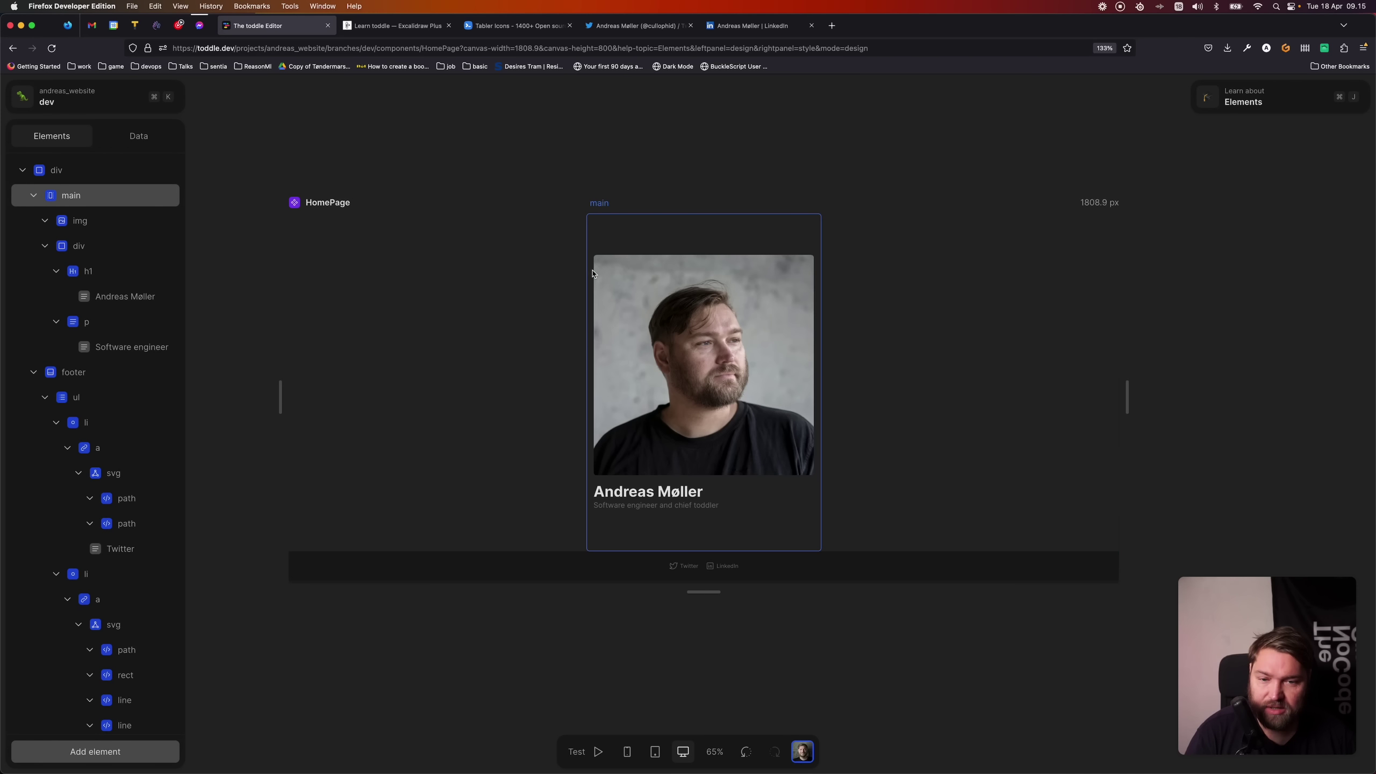
pyautogui.click(110, 602)
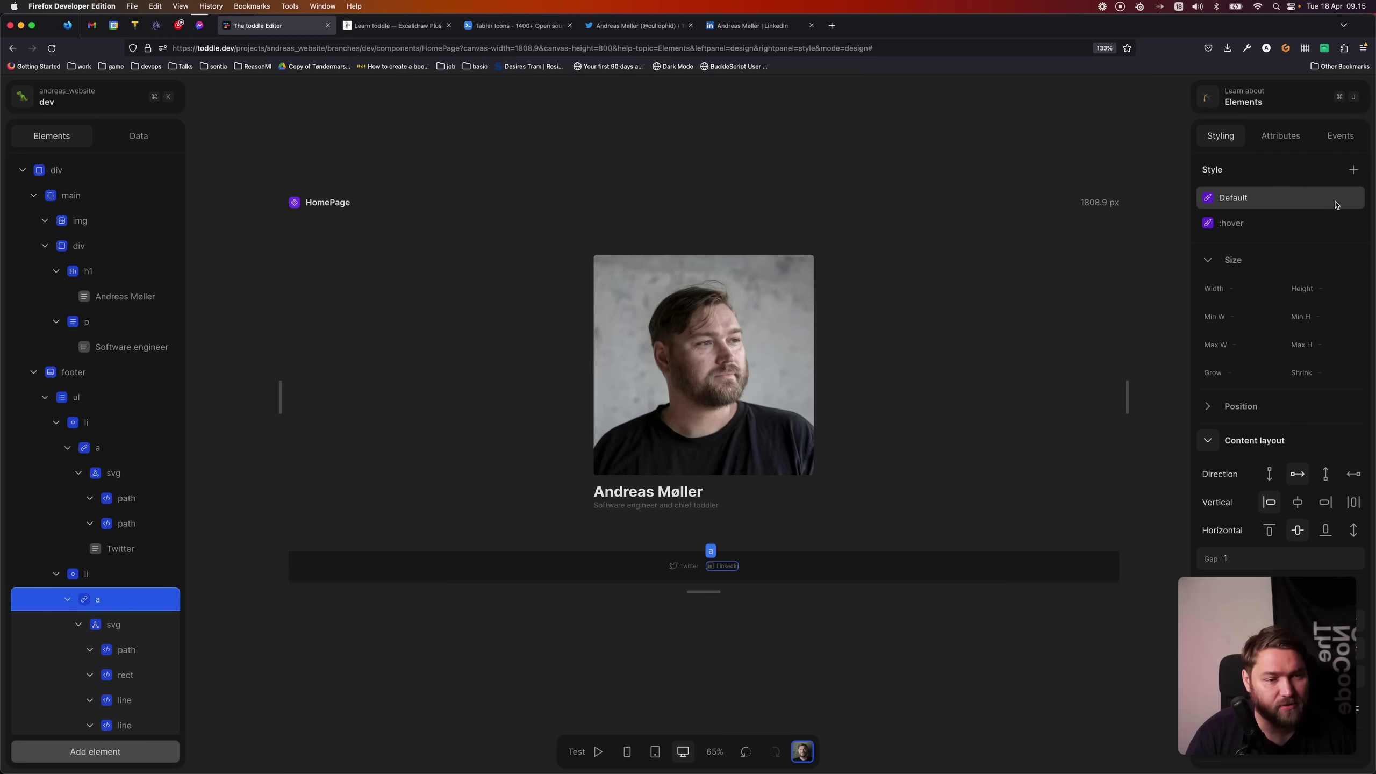
# - Add a medium-breakpoint style variant to the main section
pyautogui.click(1275, 224)
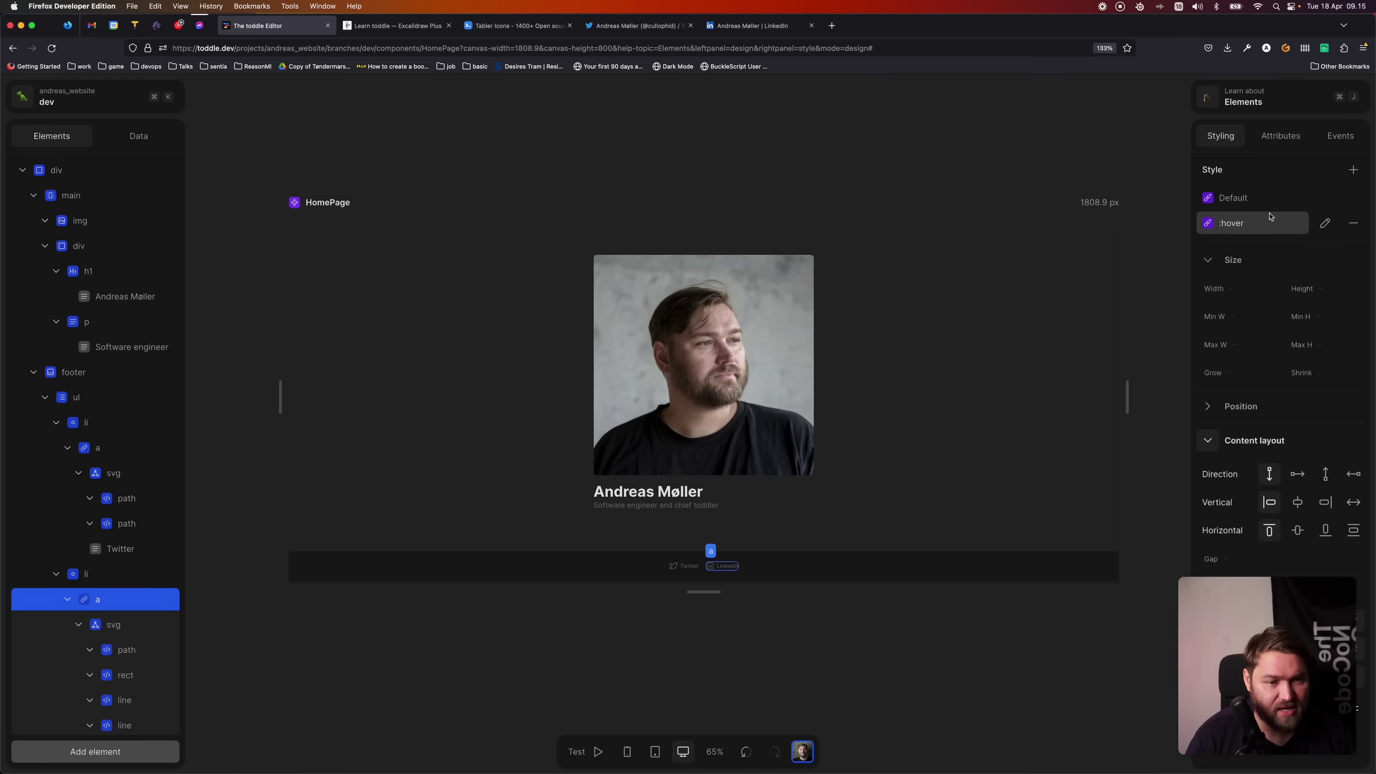
pyautogui.click(1270, 199)
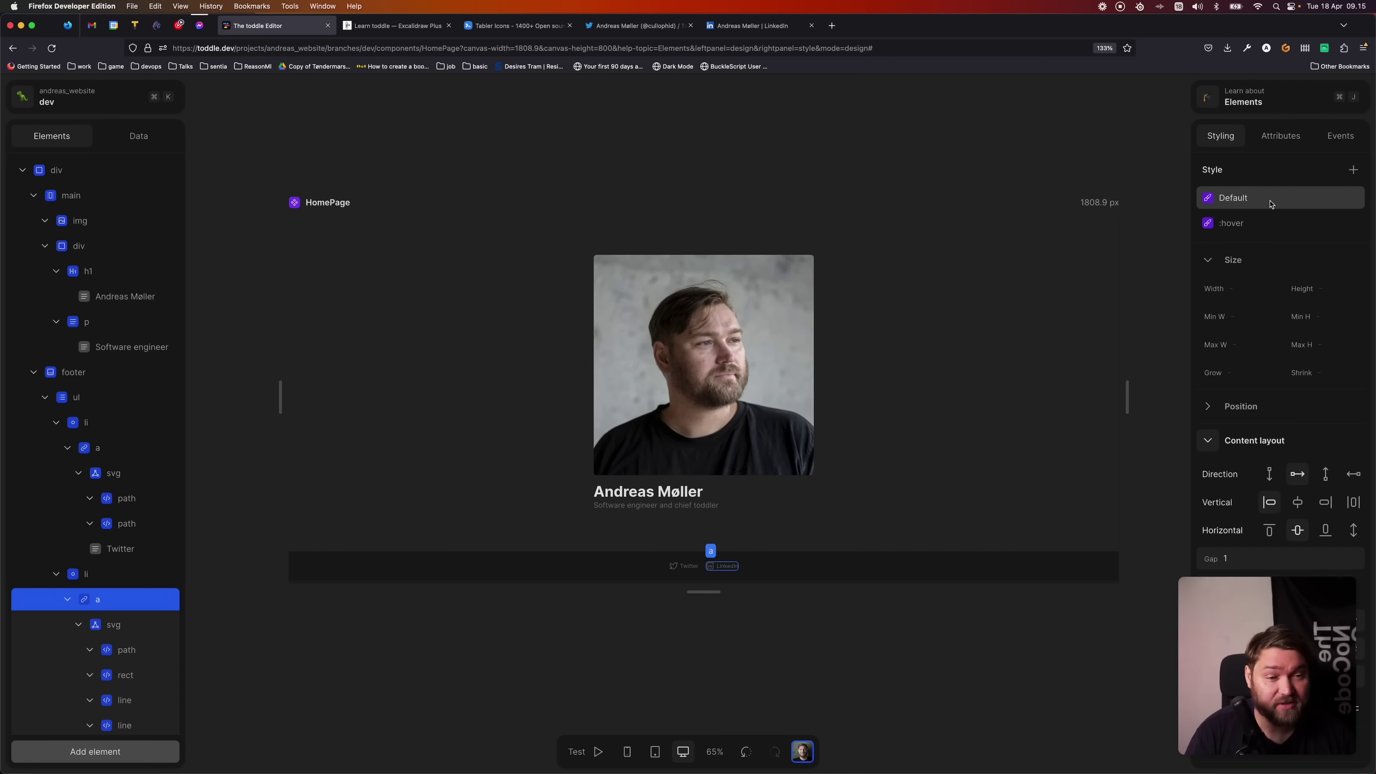
pyautogui.click(107, 195)
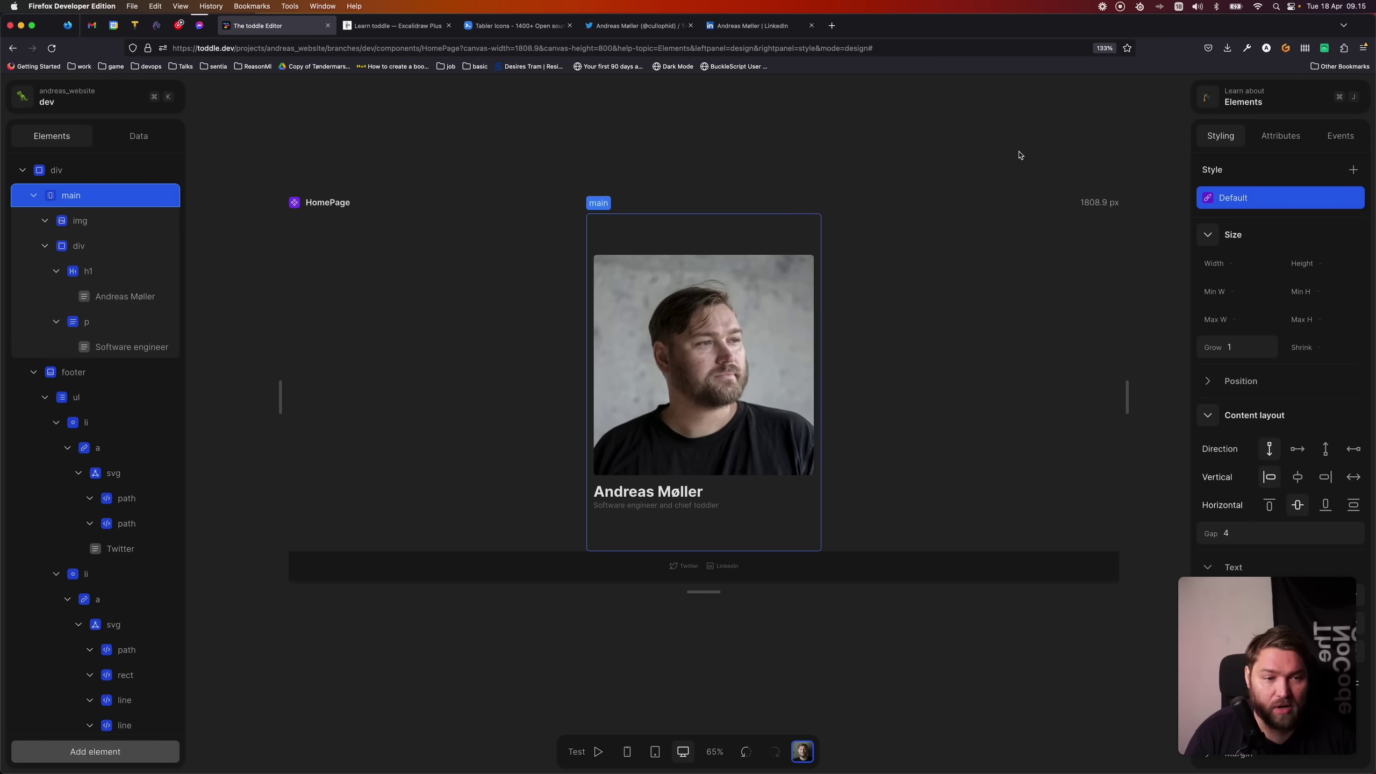
pyautogui.click(1353, 170)
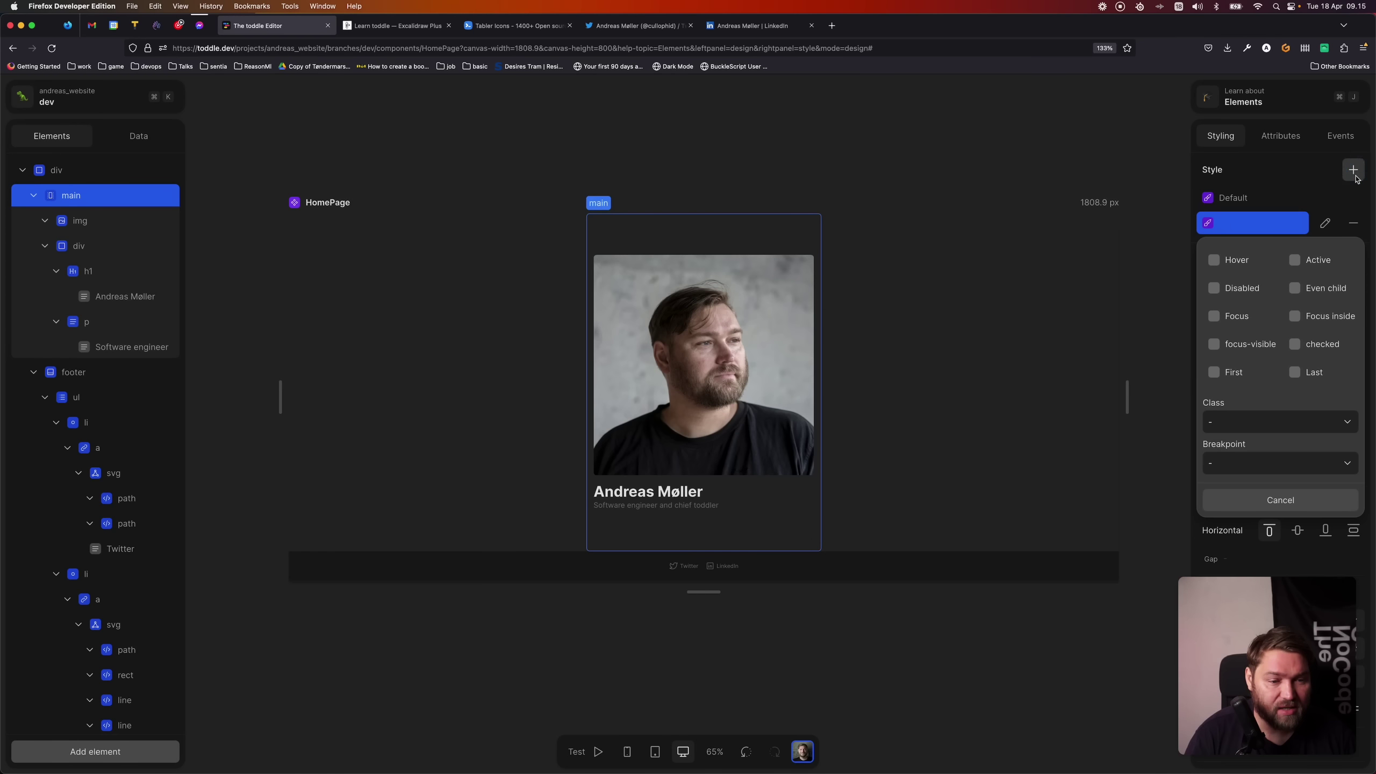
pyautogui.click(1270, 470)
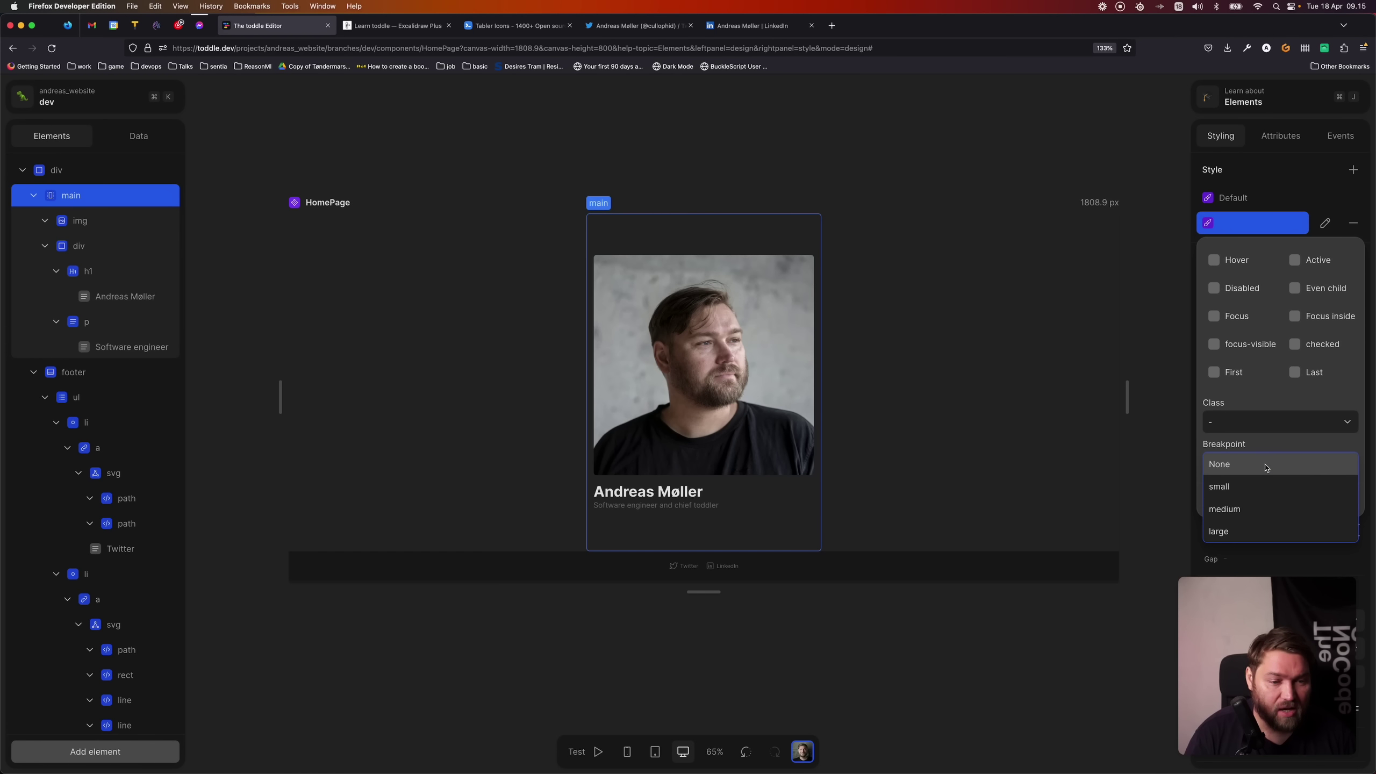
pyautogui.click(1255, 512)
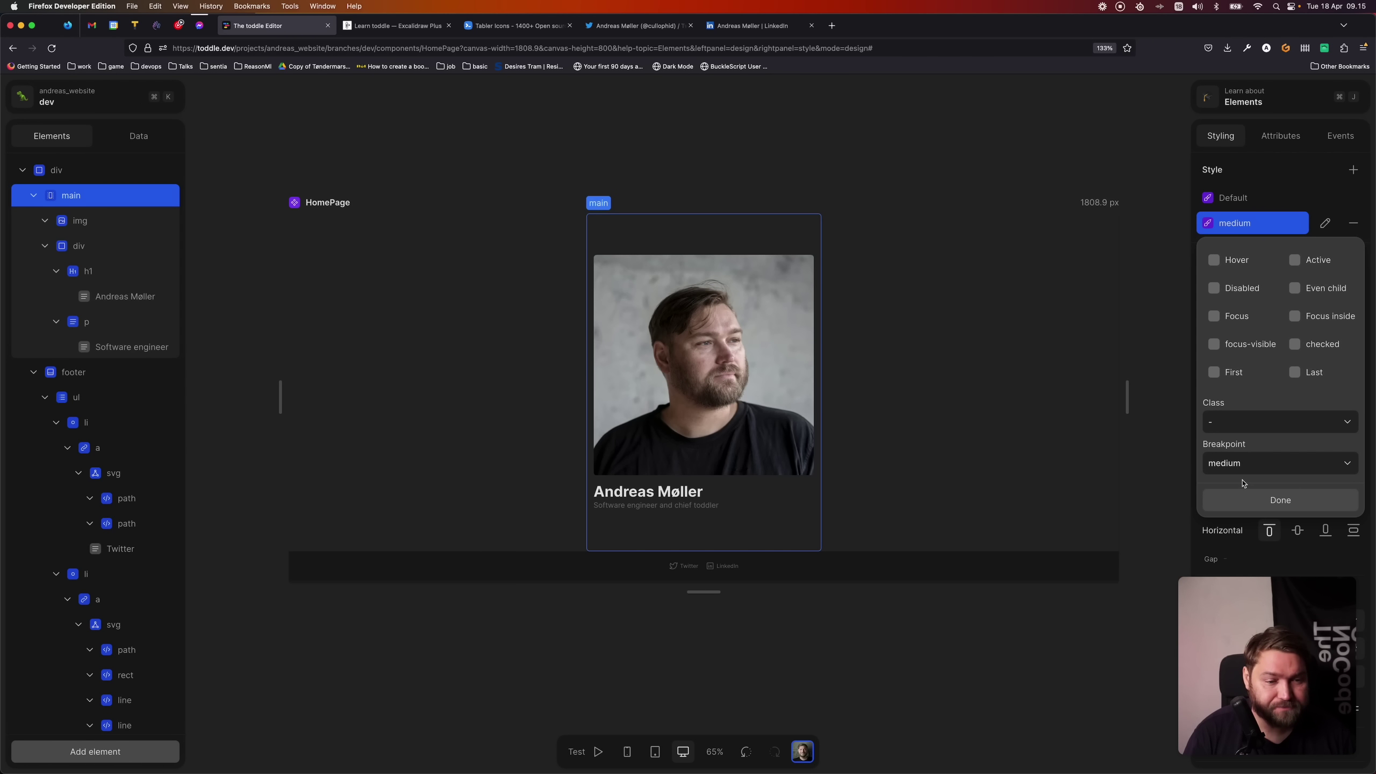
pyautogui.click(1245, 501)
# - In the medium variant, set direction to row, centre alignment and gap 8
pyautogui.click(1297, 475)
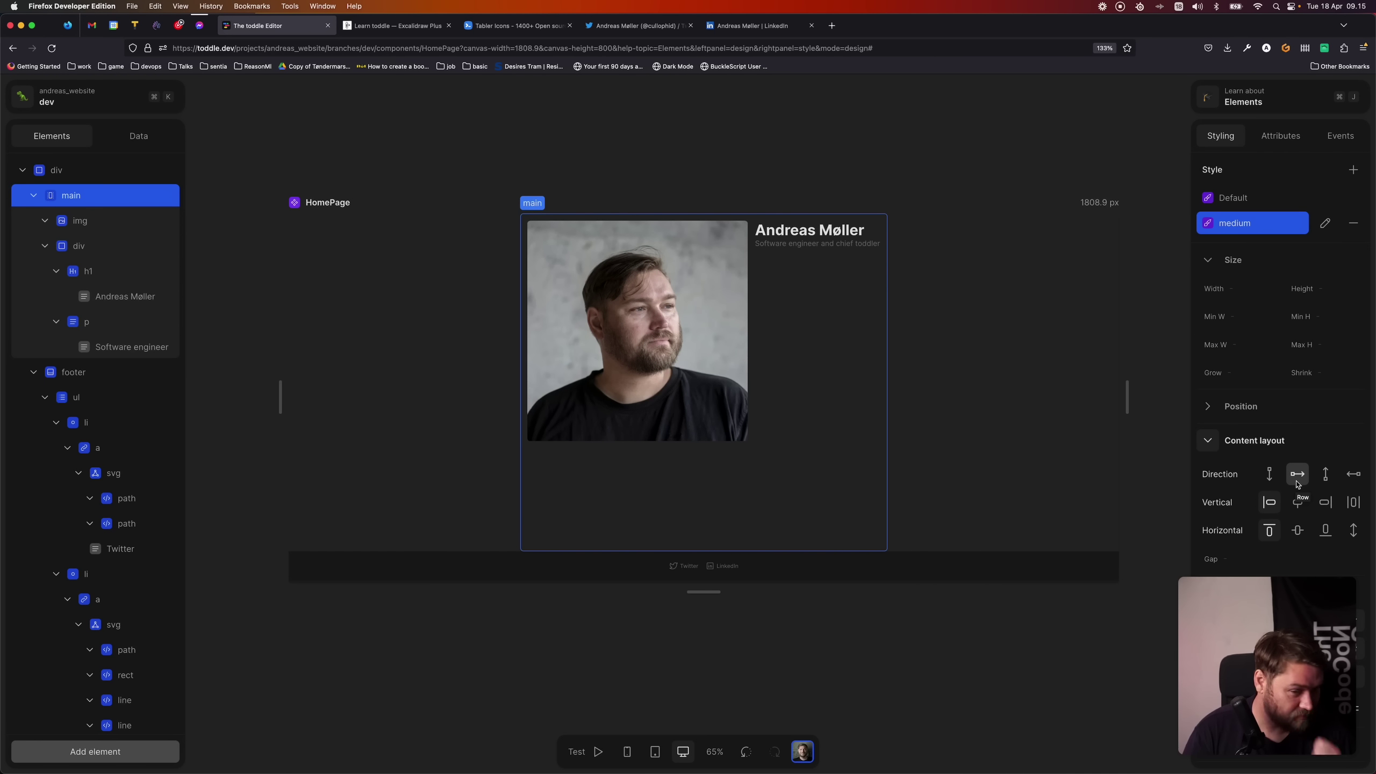
pyautogui.click(1297, 531)
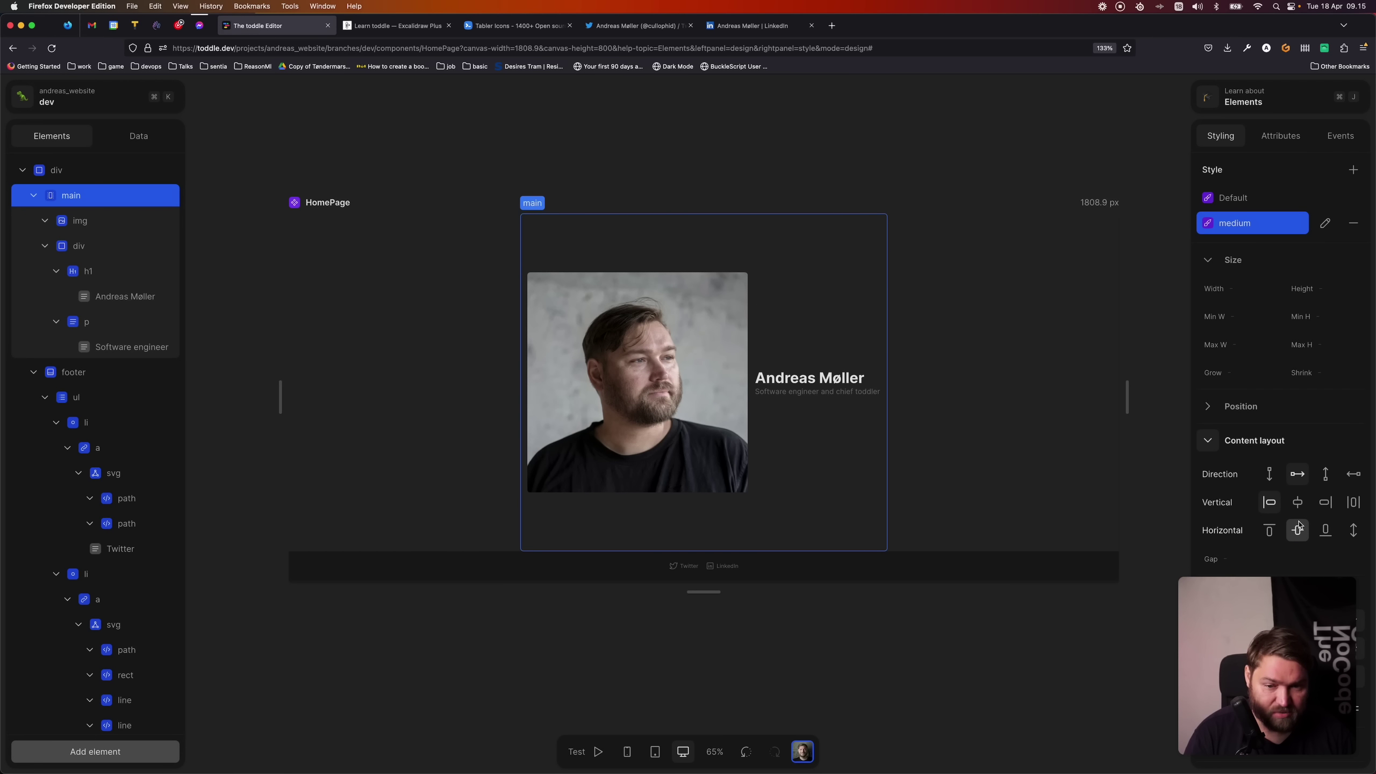
pyautogui.scroll(-3, 1298, 524)
pyautogui.click(1264, 428)
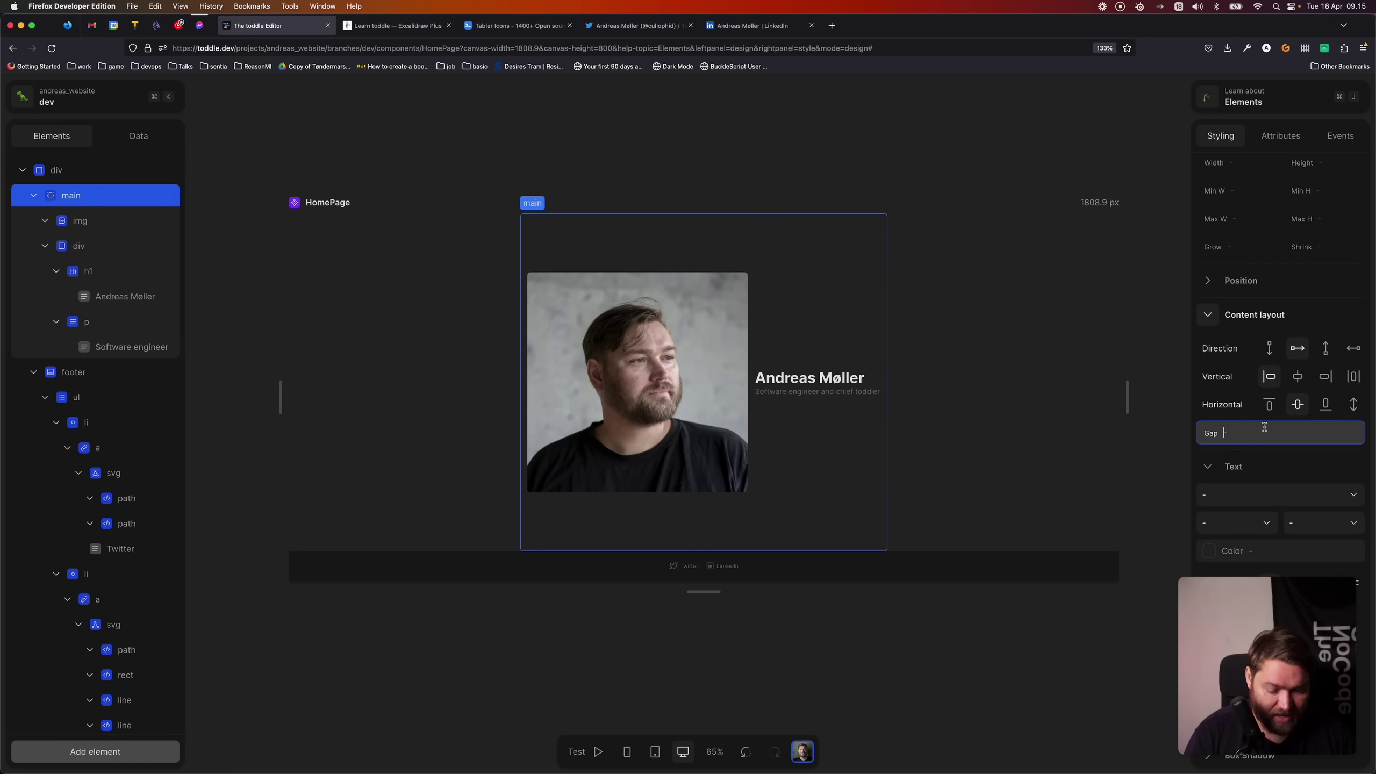
pyautogui.write('8')
pyautogui.press('Tab')
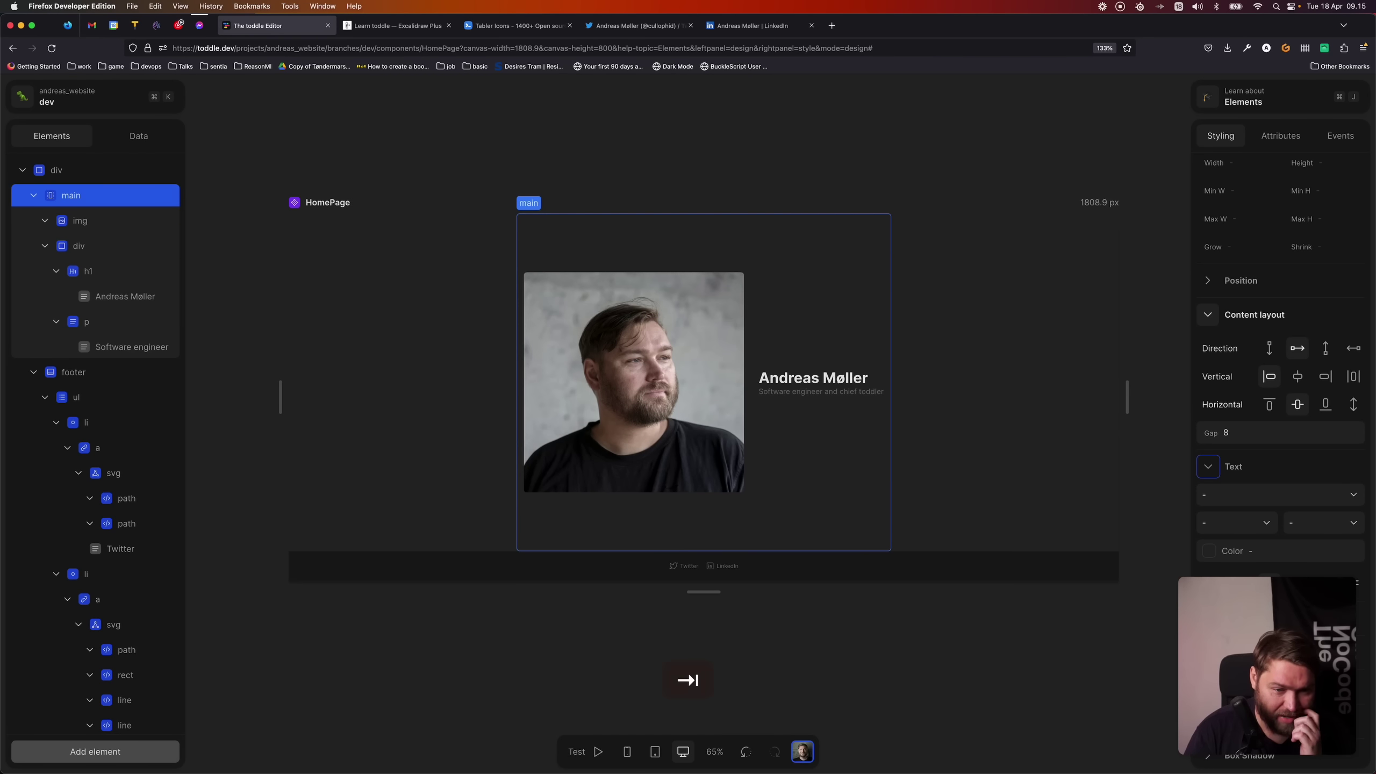
pyautogui.click(927, 661)
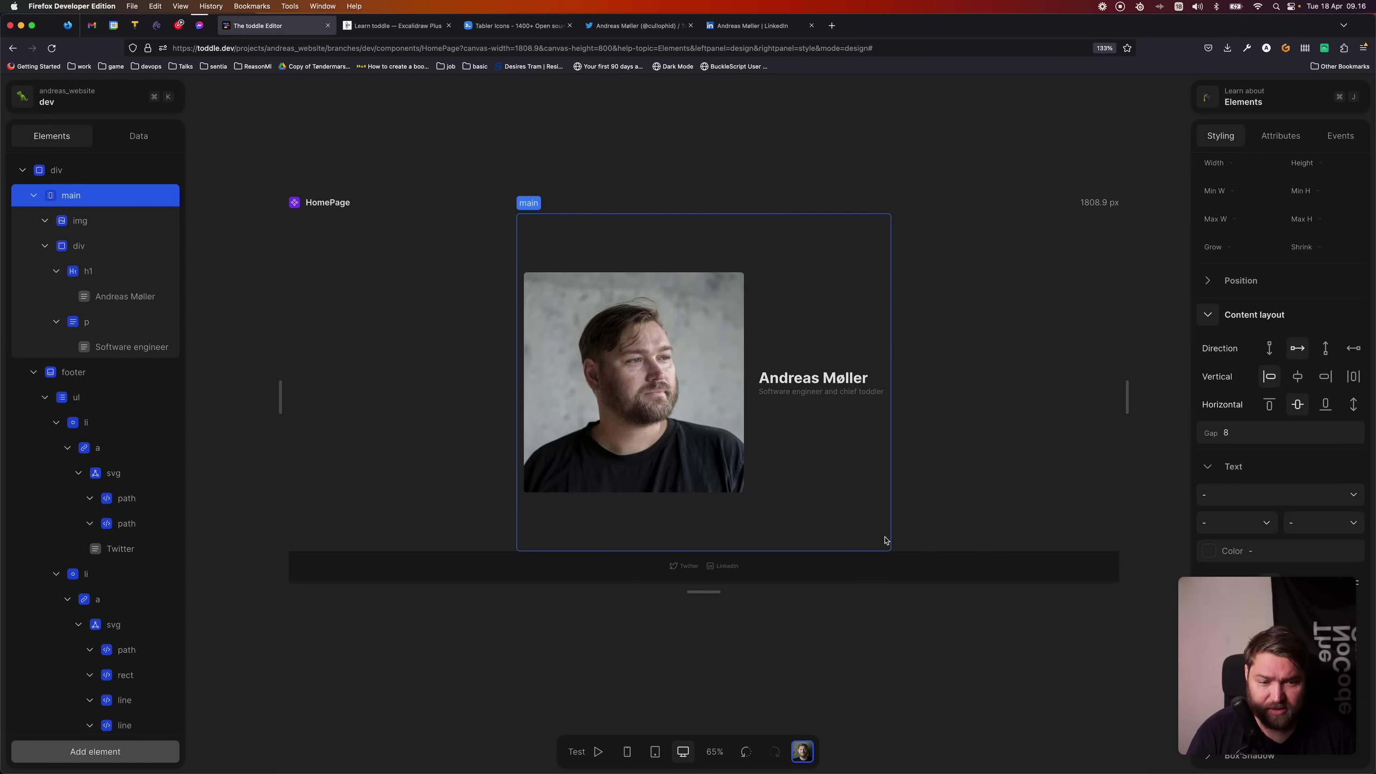
pyautogui.click(1247, 193)
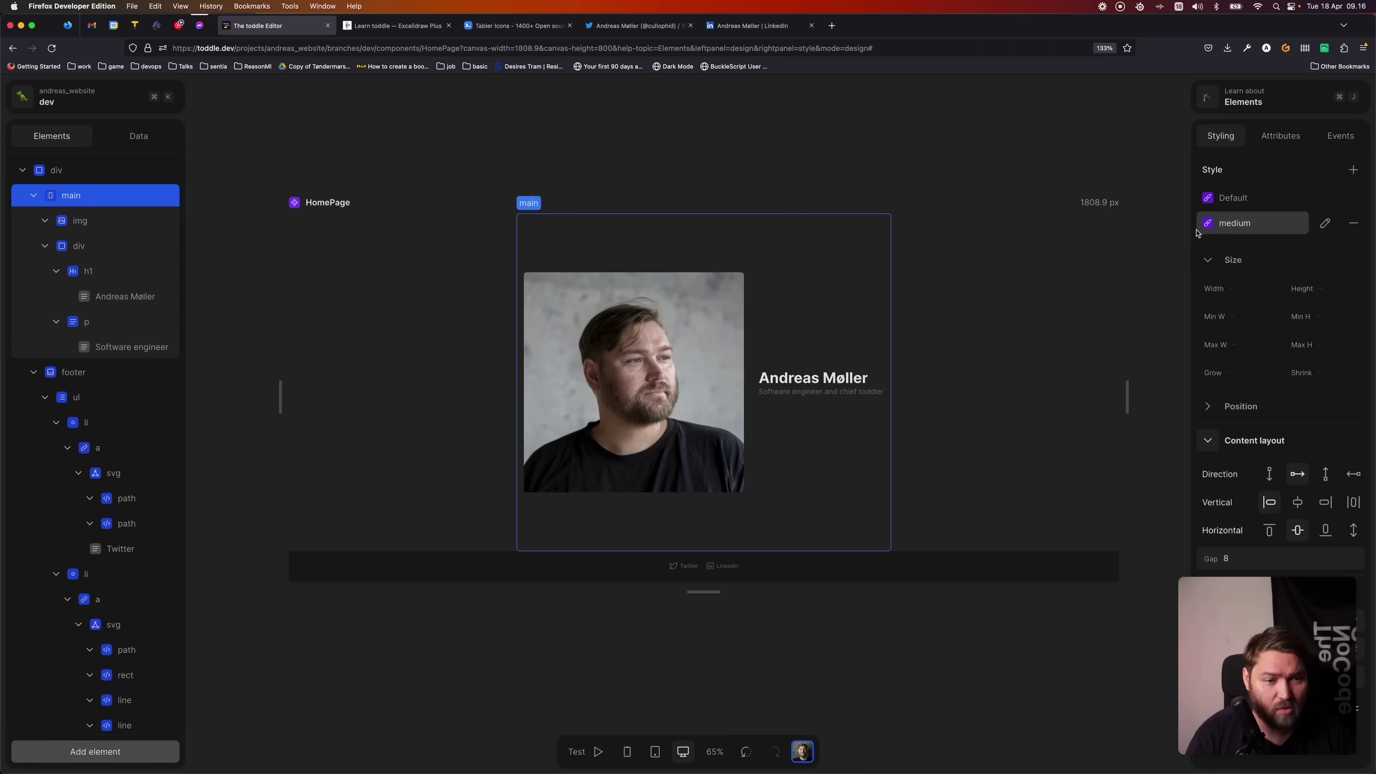
pyautogui.click(1246, 227)
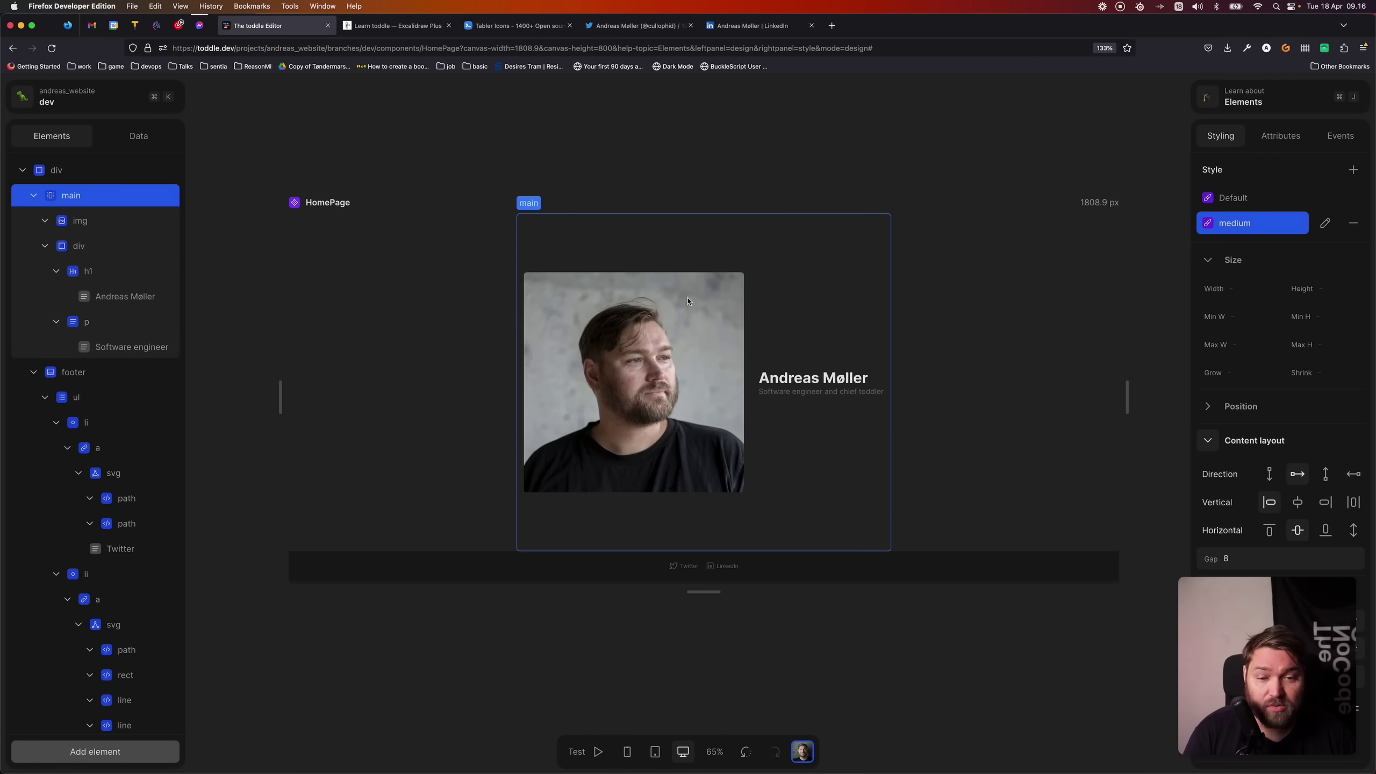
# - Narrow the preview from 1646.9 px to mobile width, then widen it back to 880 px
pyautogui.click(909, 447)
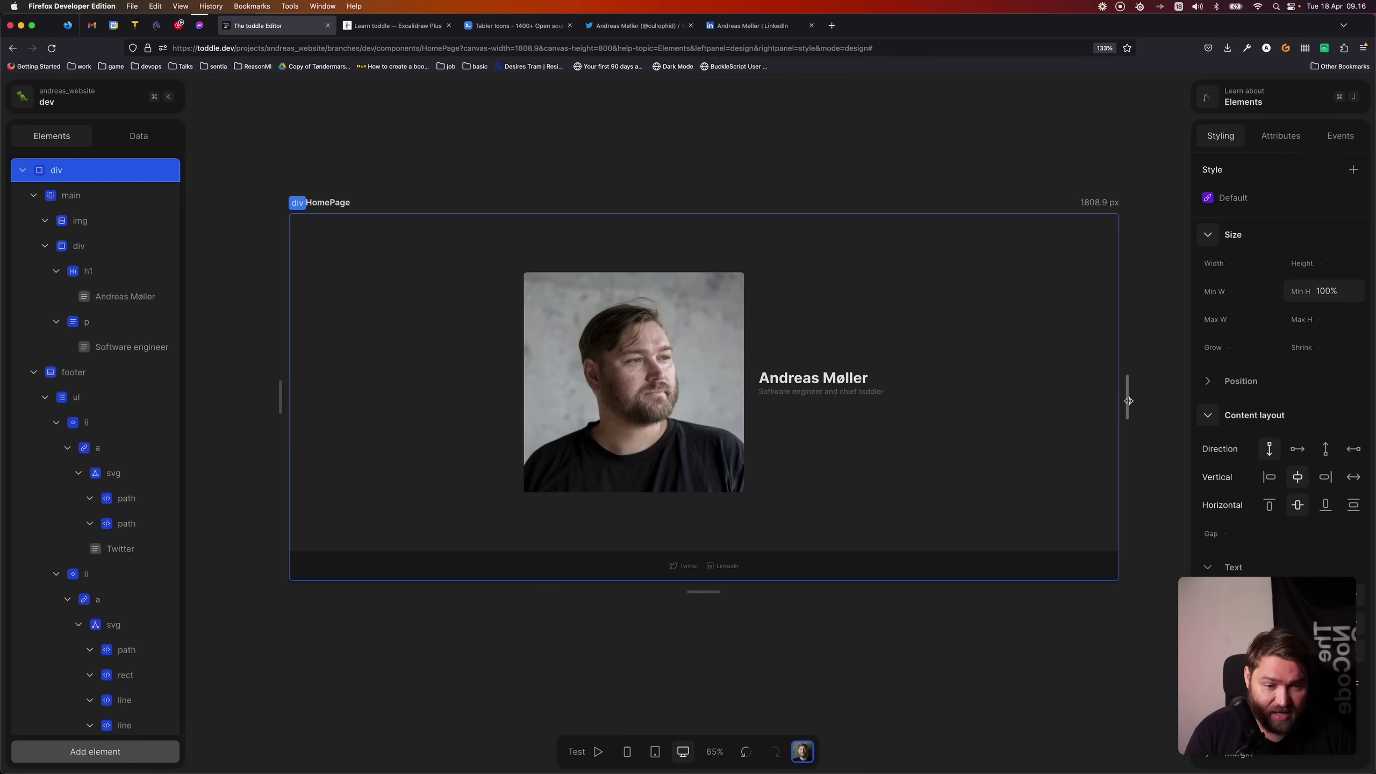
pyautogui.moveTo(1127, 396); pyautogui.dragTo(880, 401)
pyautogui.click(81, 196)
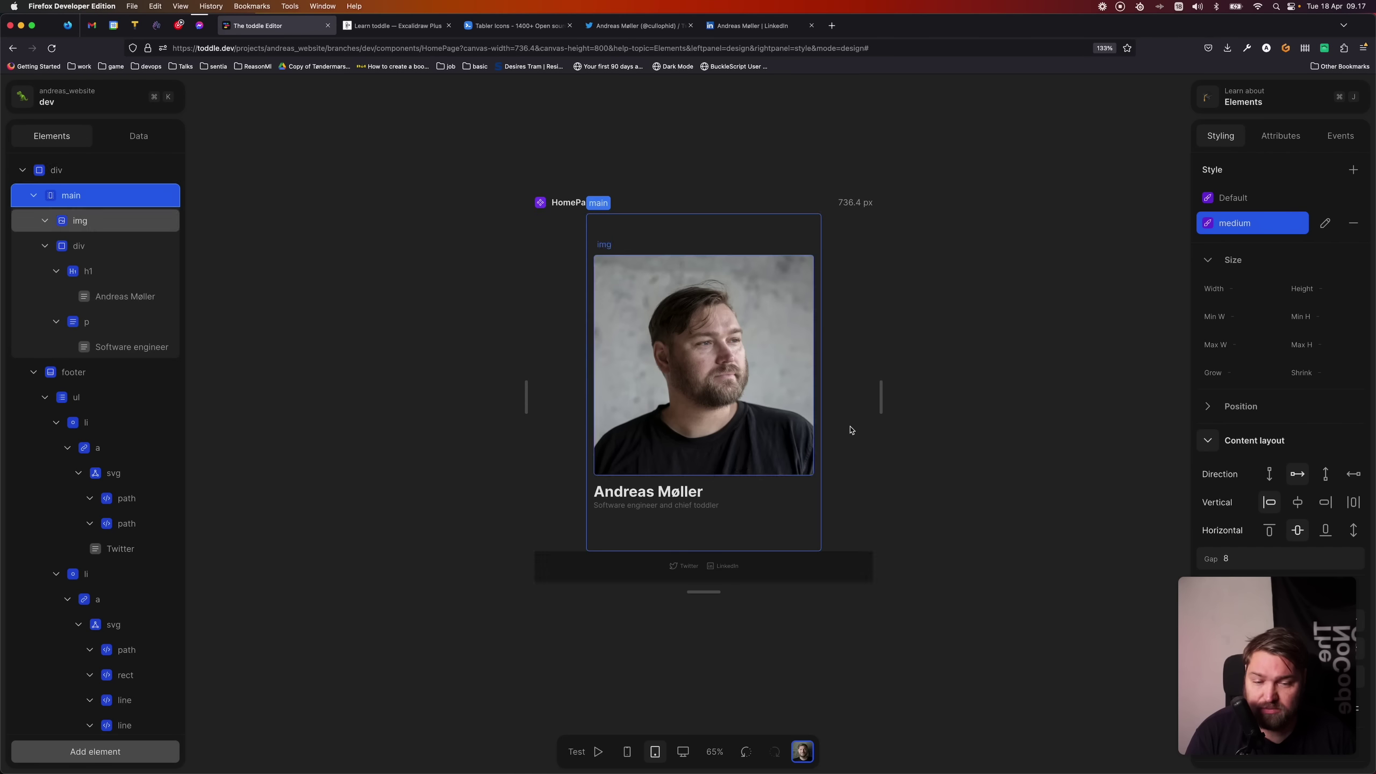
pyautogui.moveTo(885, 392); pyautogui.dragTo(757, 386)
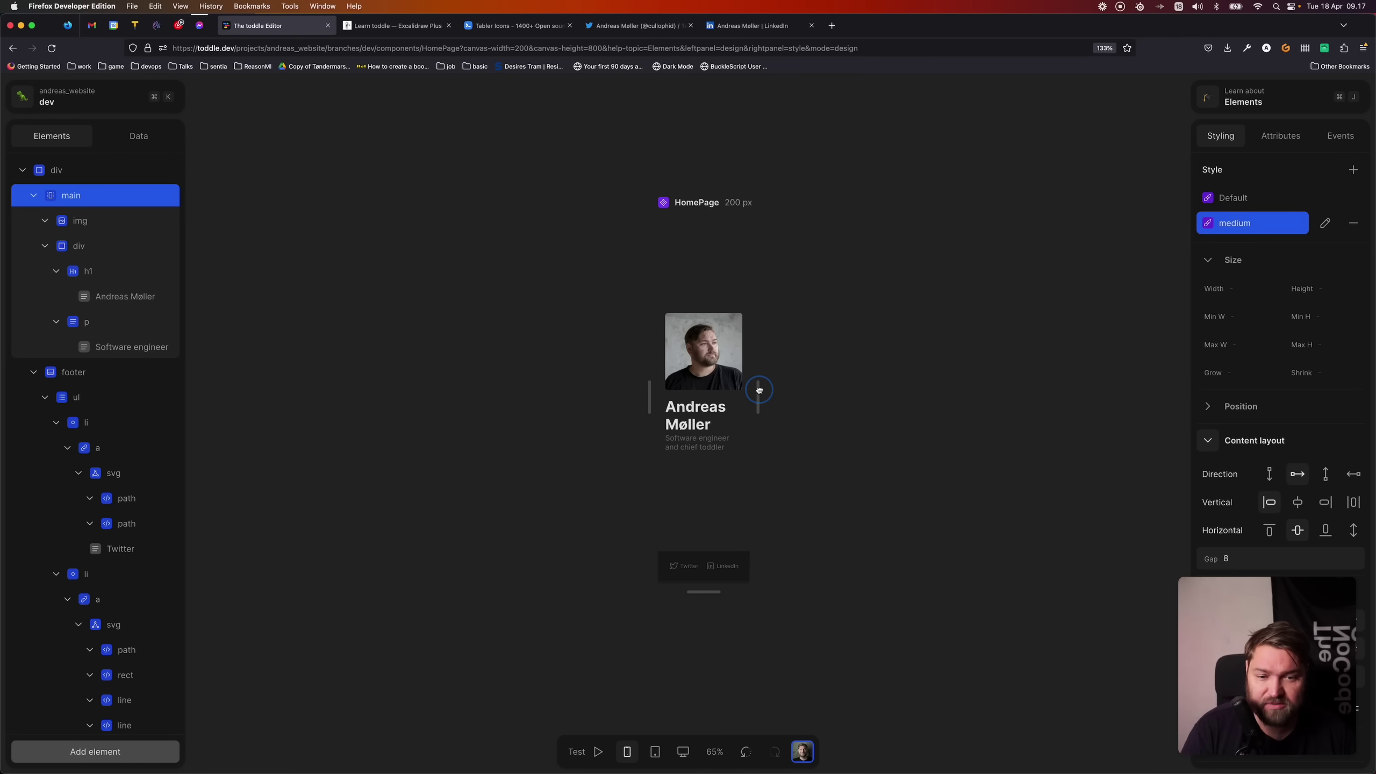
pyautogui.moveTo(759, 390); pyautogui.dragTo(914, 414)
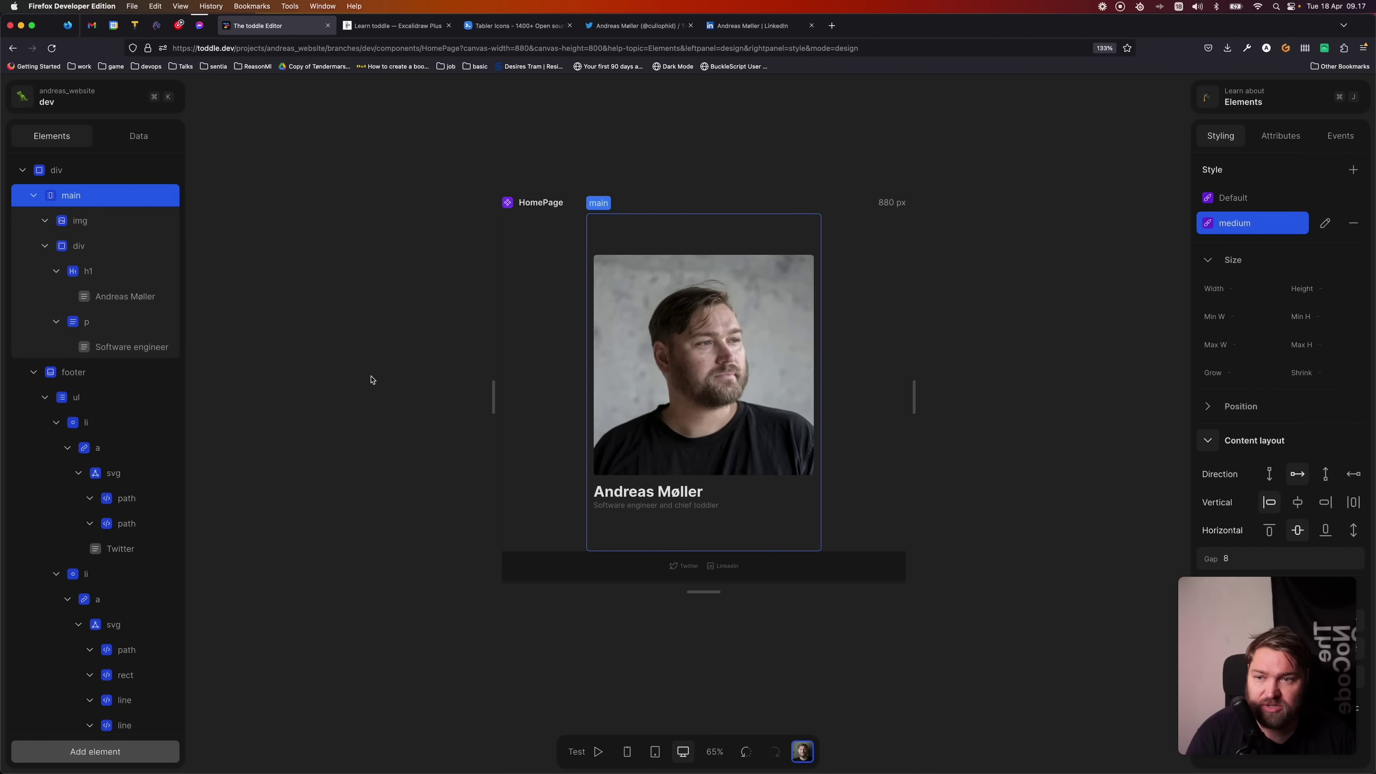
# - Preview the homepage and test the footer's Twitter and LinkedIn links, going back after each
pyautogui.click(92, 98)
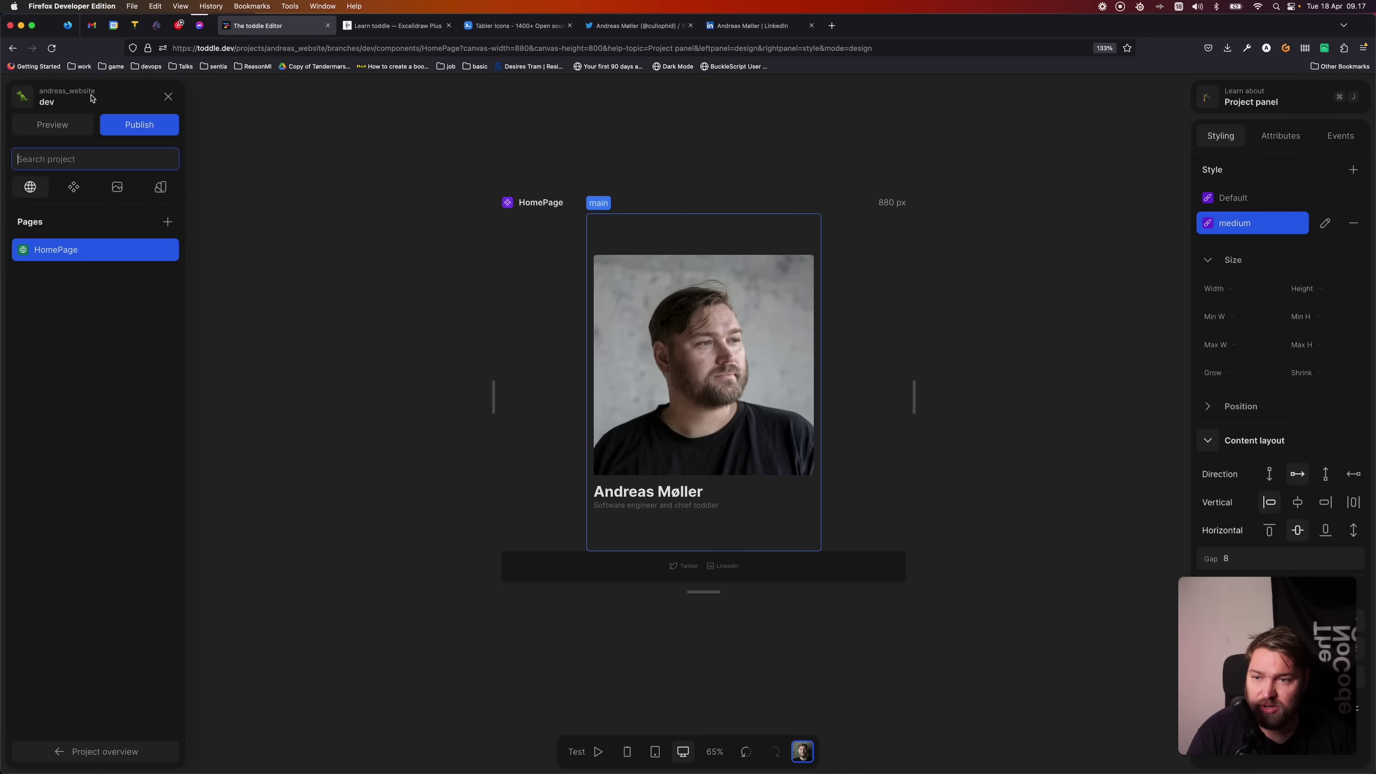
pyautogui.click(51, 125)
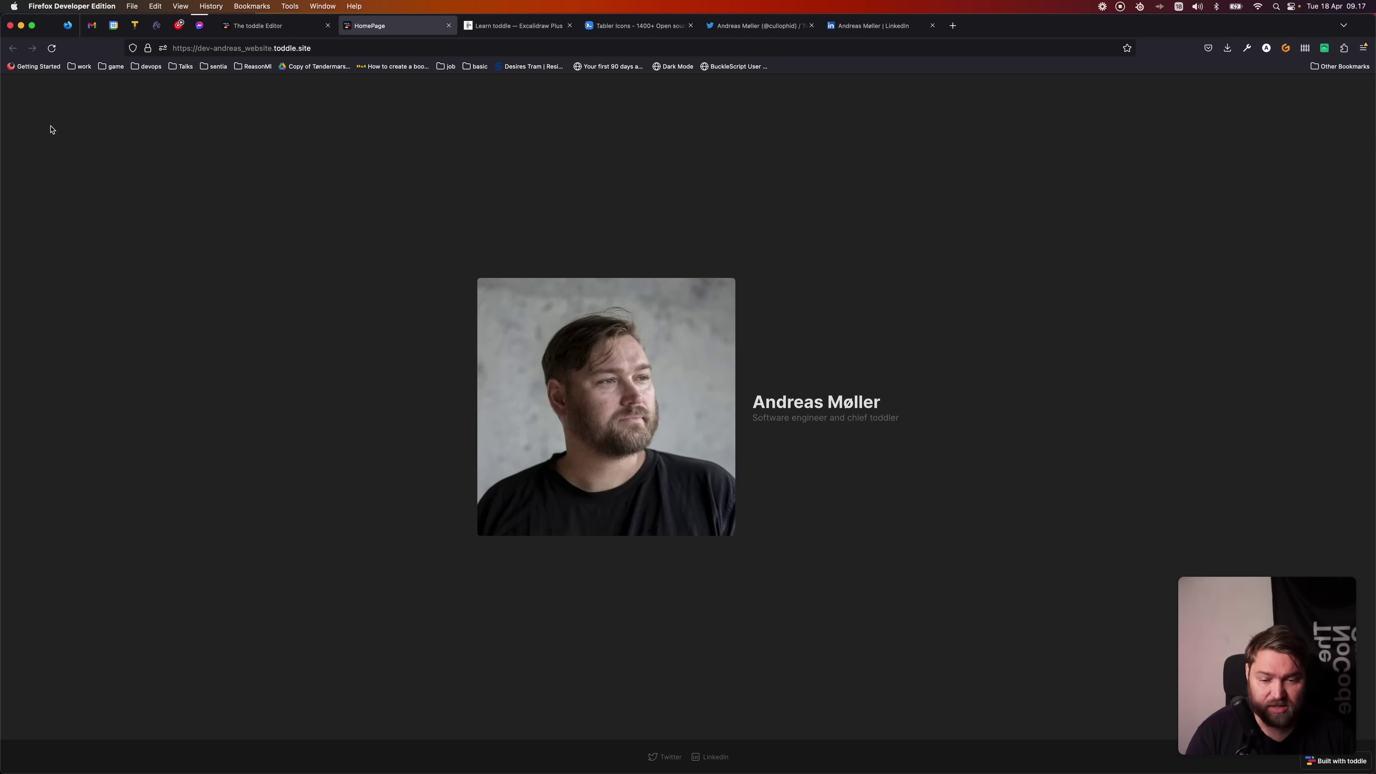
pyautogui.click(666, 756)
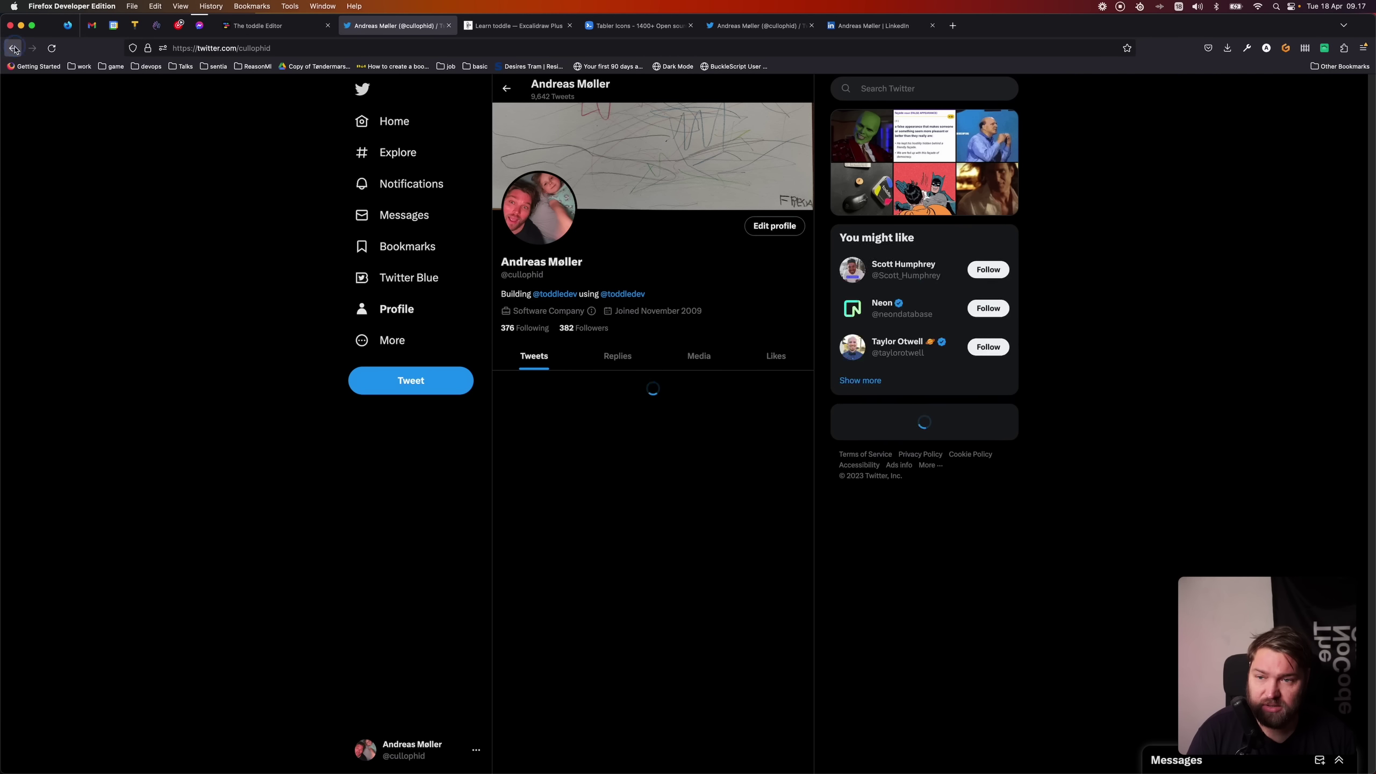
pyautogui.click(12, 48)
pyautogui.click(713, 757)
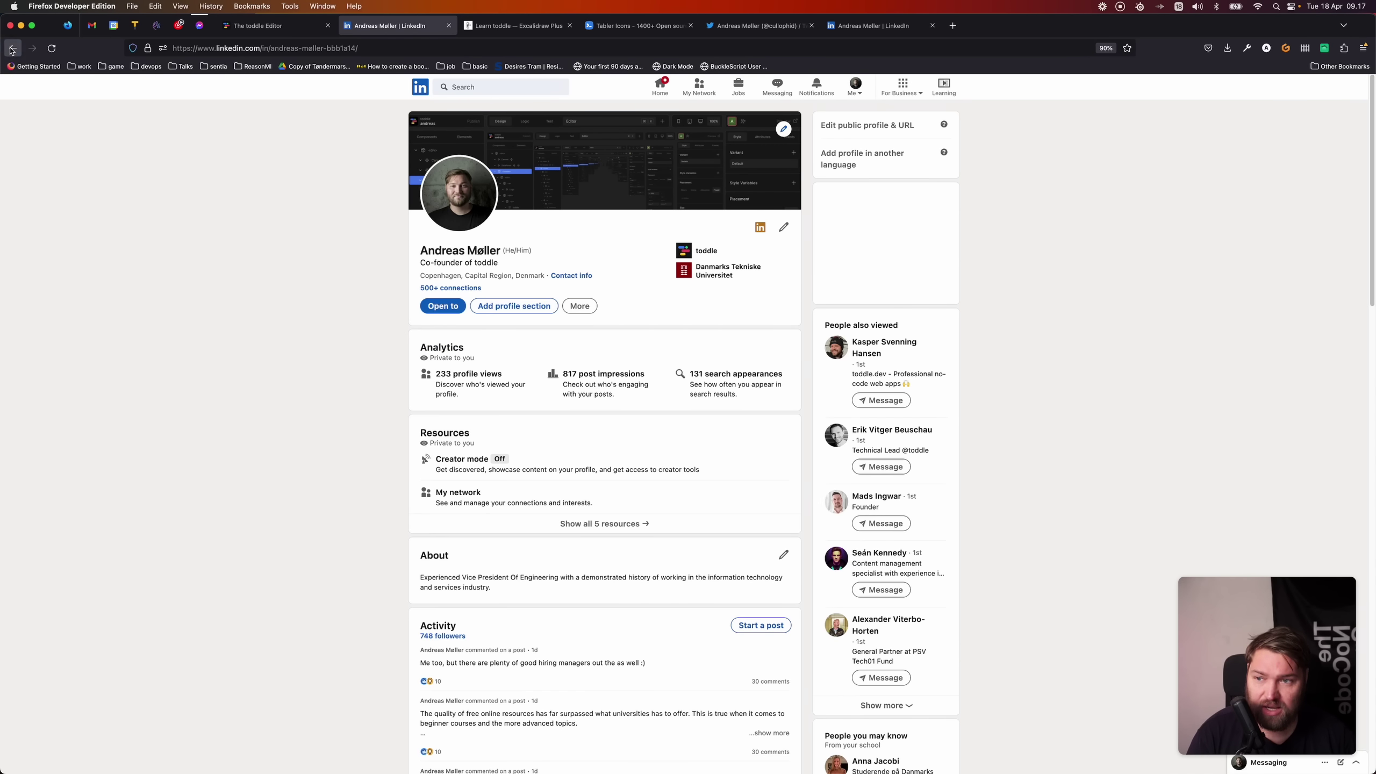
pyautogui.press('super+Left')
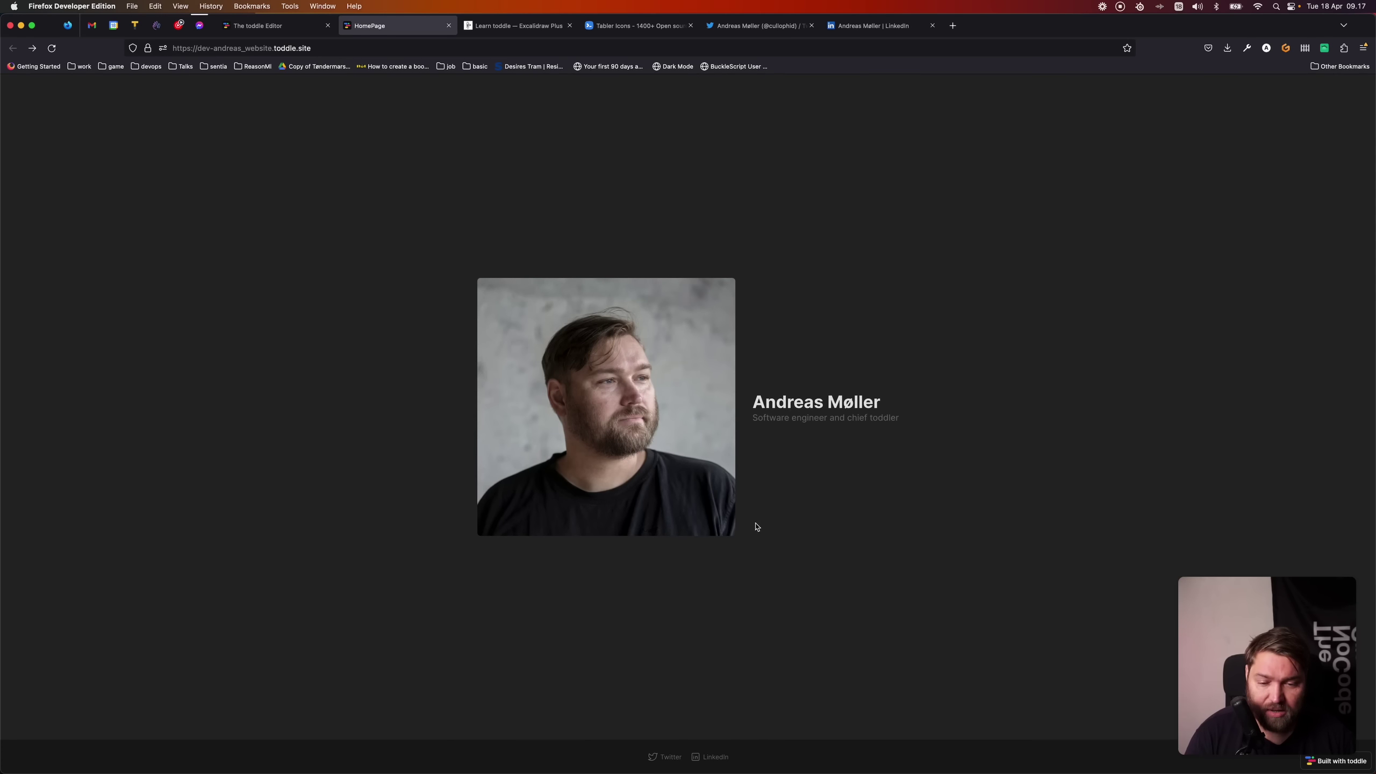
# - Load the site address without the dev- prefix in a new tab, then return to the editor
pyautogui.moveTo(1374, 355)
pyautogui.mouseDown()
pyautogui.moveTo(204, 312)
pyautogui.moveTo(1373, 373)
pyautogui.mouseUp()
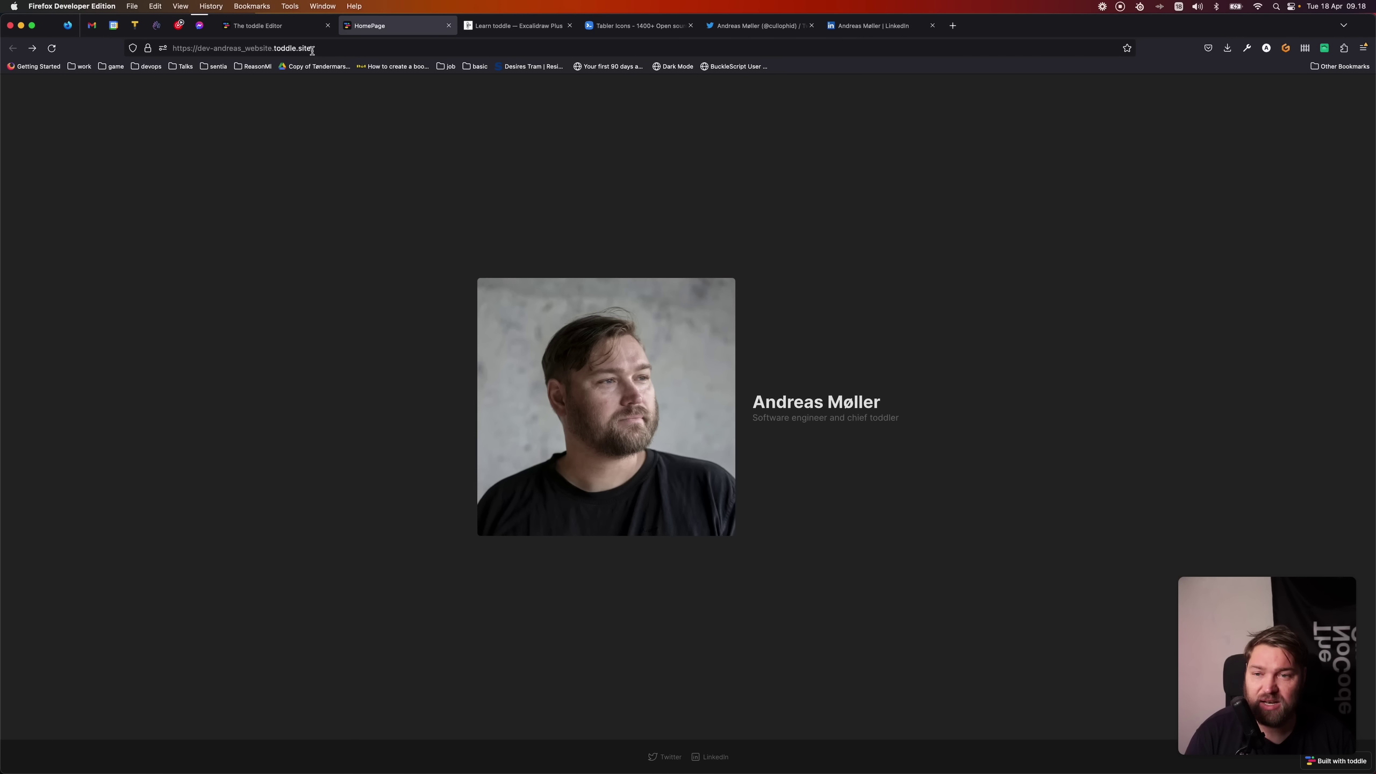
pyautogui.moveTo(215, 49)
pyautogui.mouseDown()
pyautogui.moveTo(334, 48)
pyautogui.moveTo(217, 45)
pyautogui.mouseUp()
pyautogui.press('super+c')
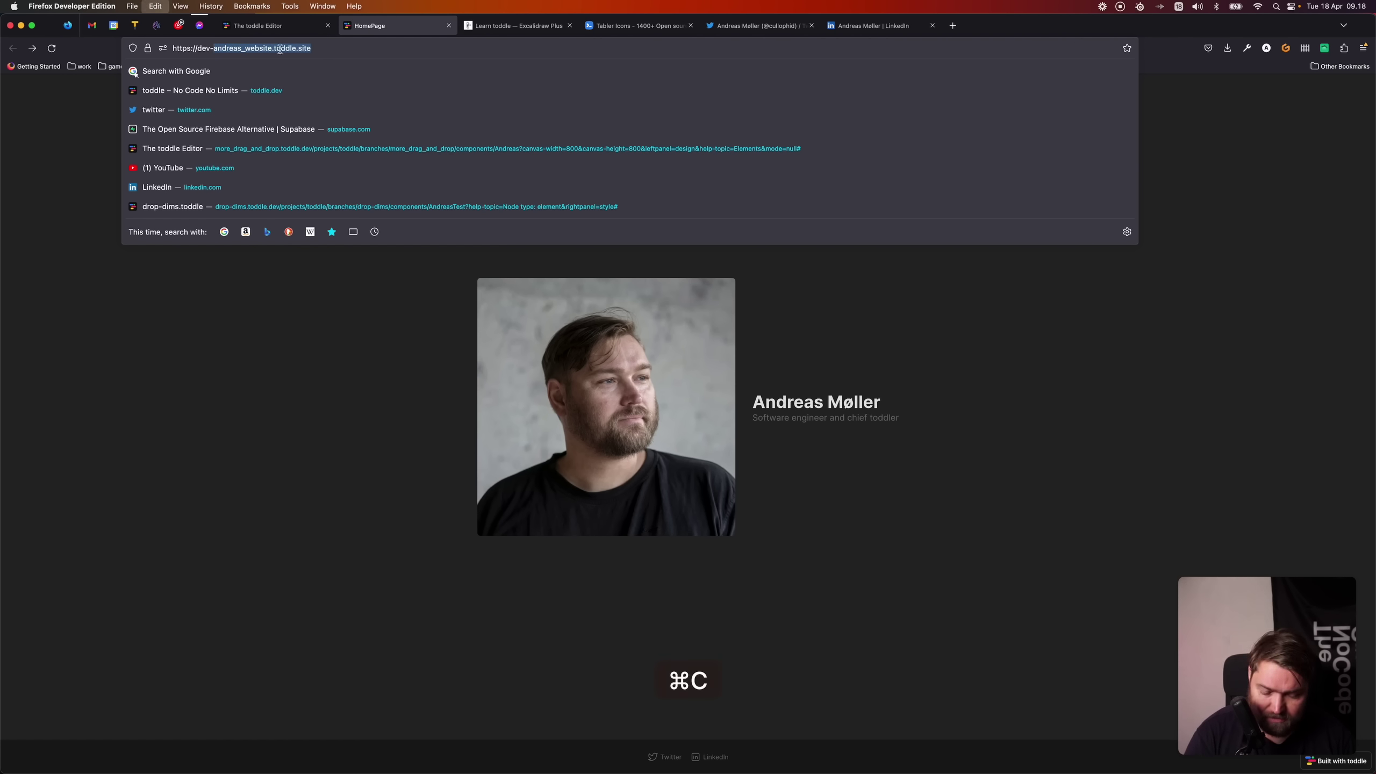
pyautogui.press('super+t')
pyautogui.press('super+v')
pyautogui.press('Return')
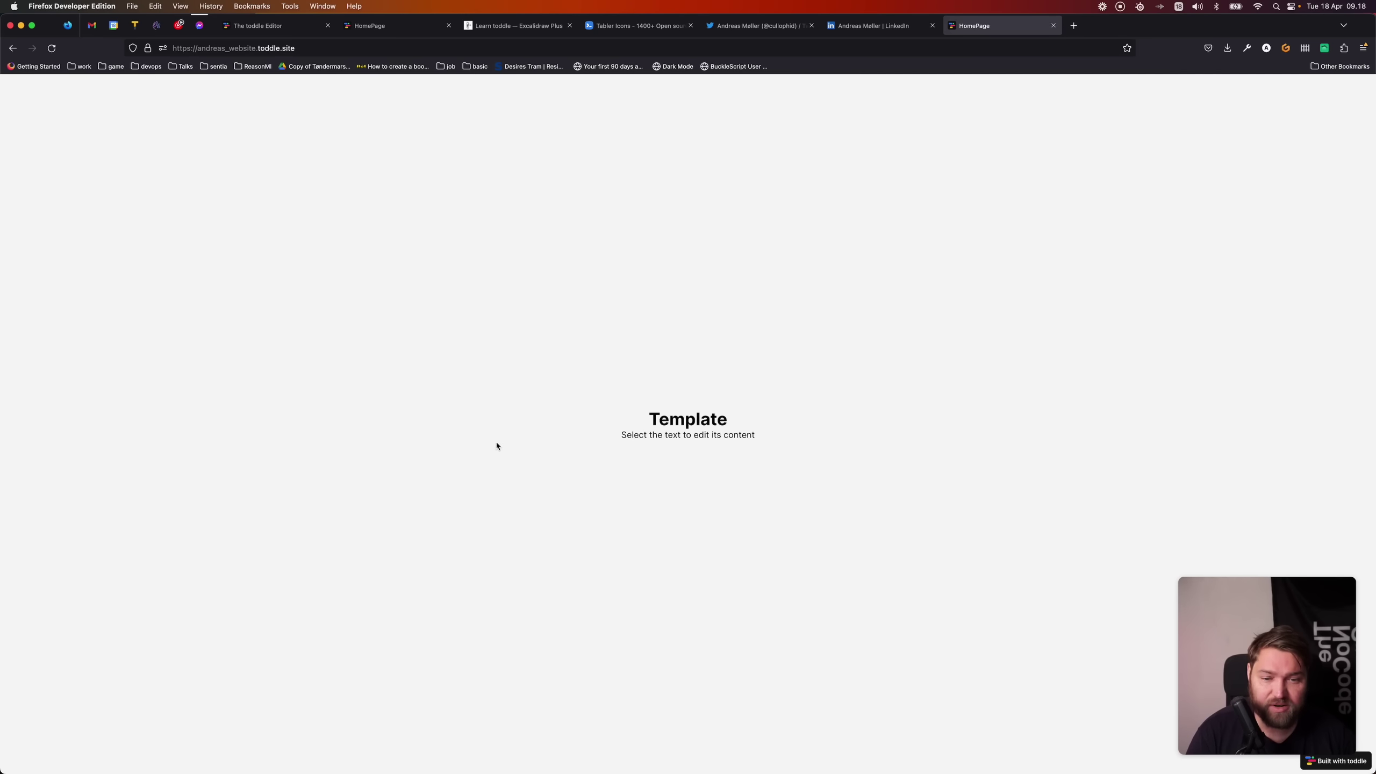
pyautogui.hotkey('ctrl', 'Tab')
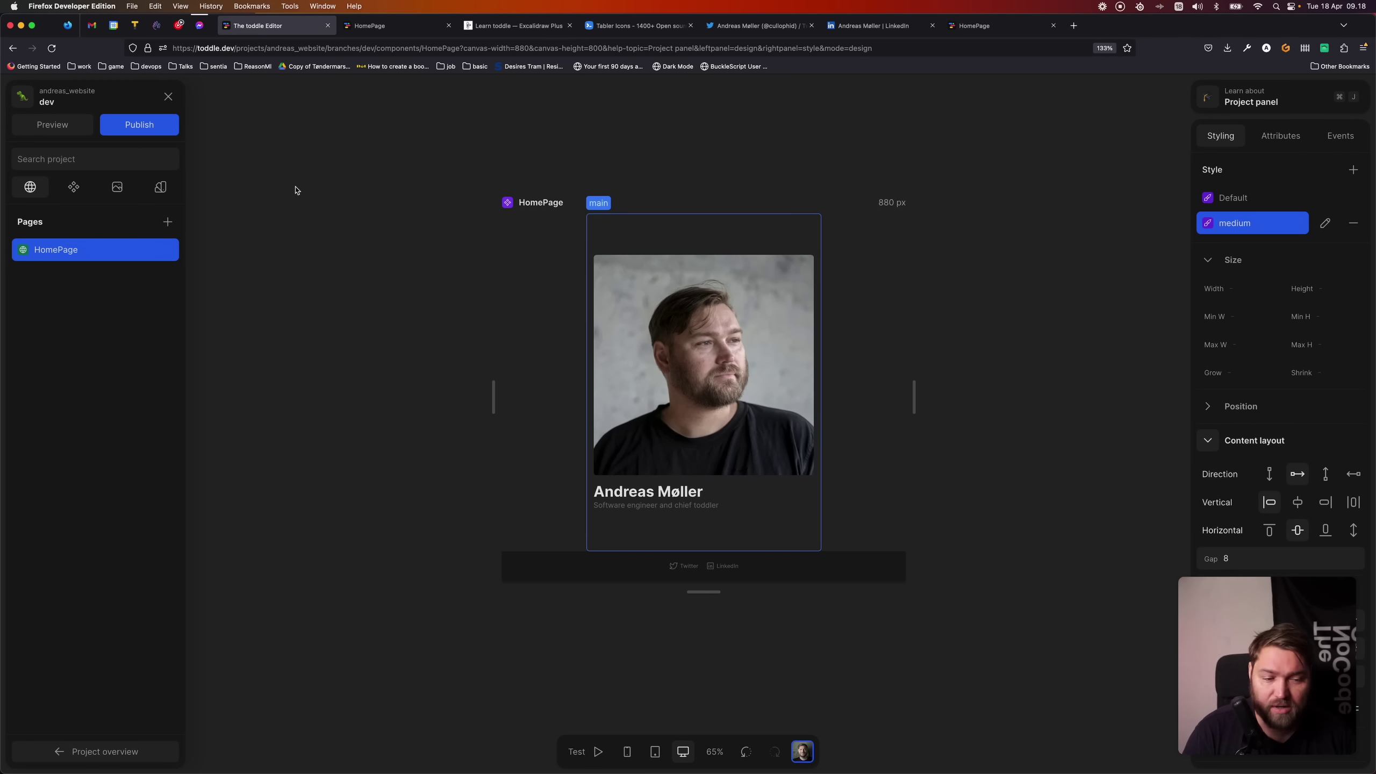
# - Publish the dev branch with the comment "Built the first version of our personal website!"
pyautogui.click(127, 123)
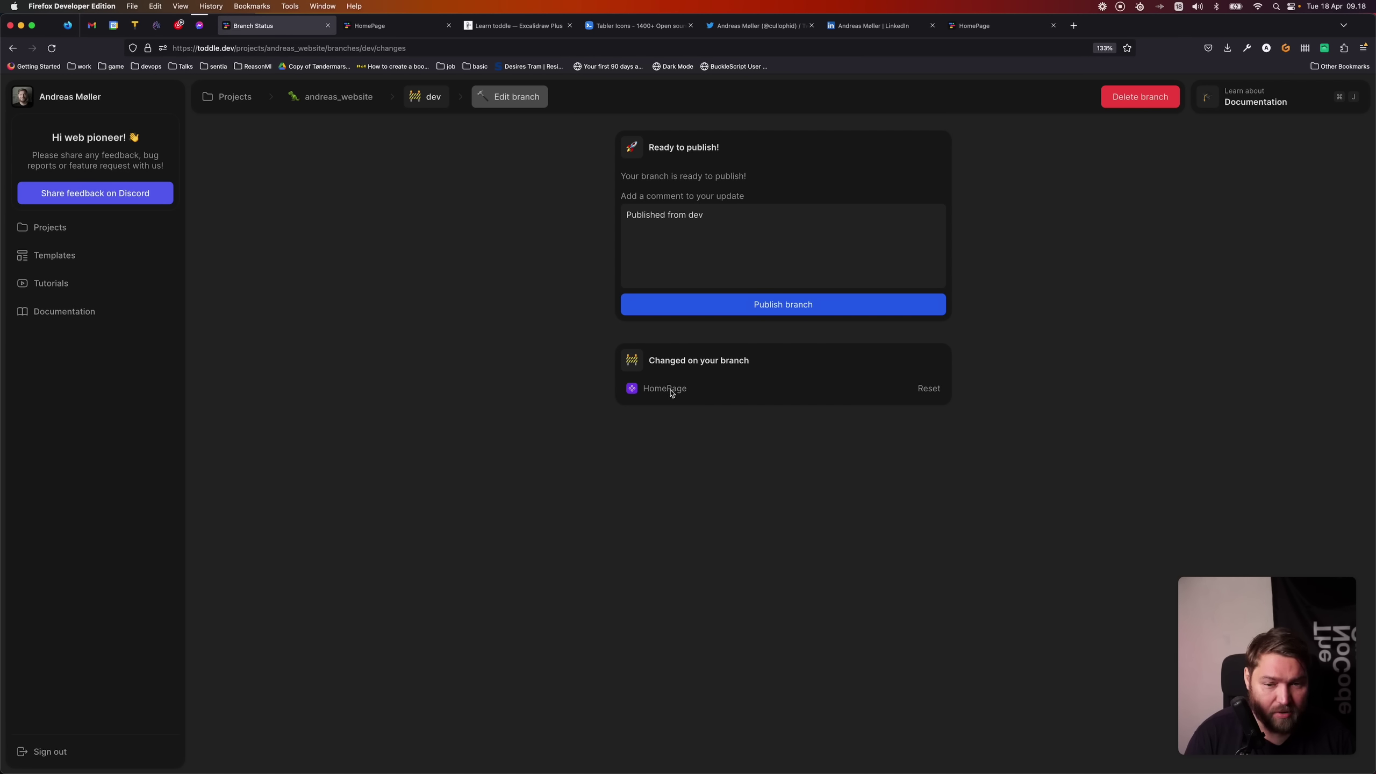
pyautogui.click(762, 236)
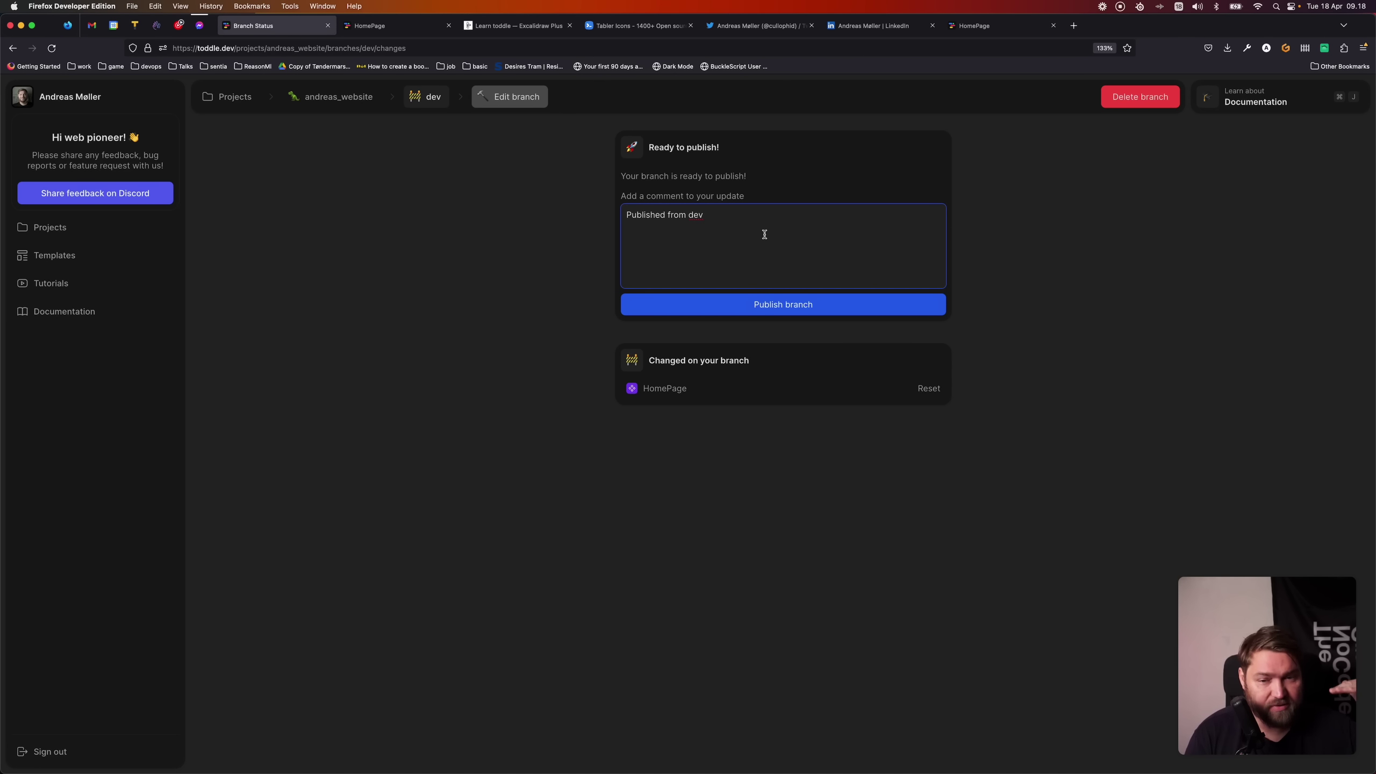
pyautogui.press('super+BackSpace')
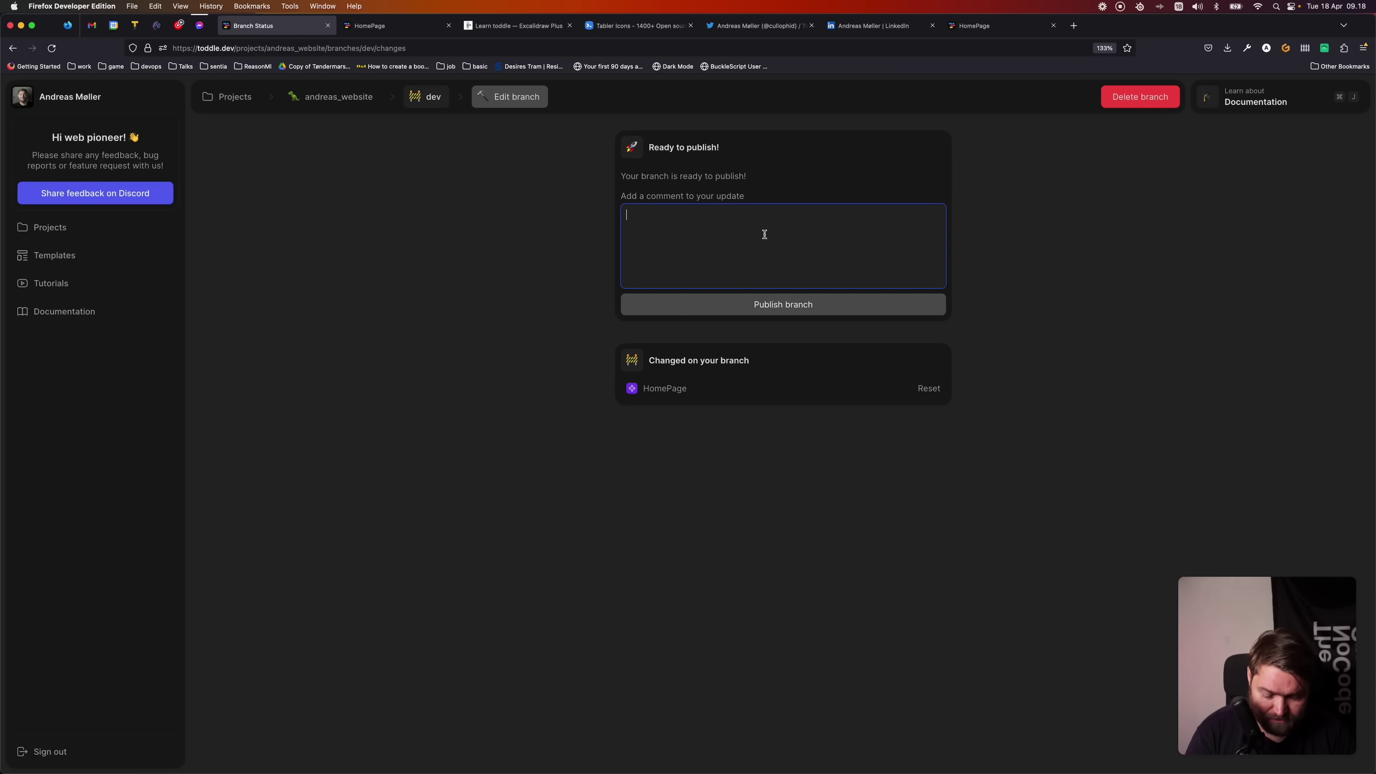
pyautogui.write('Built ')
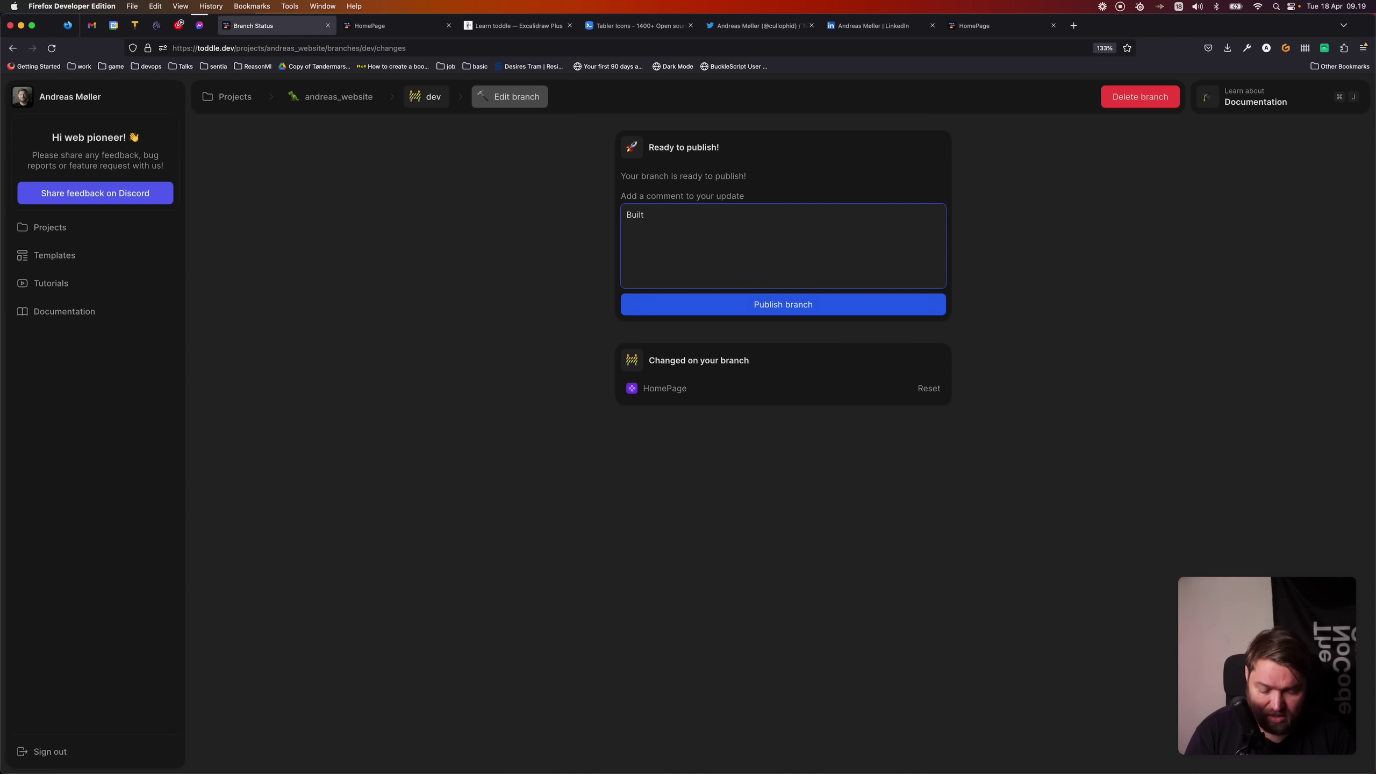
pyautogui.write('the v')
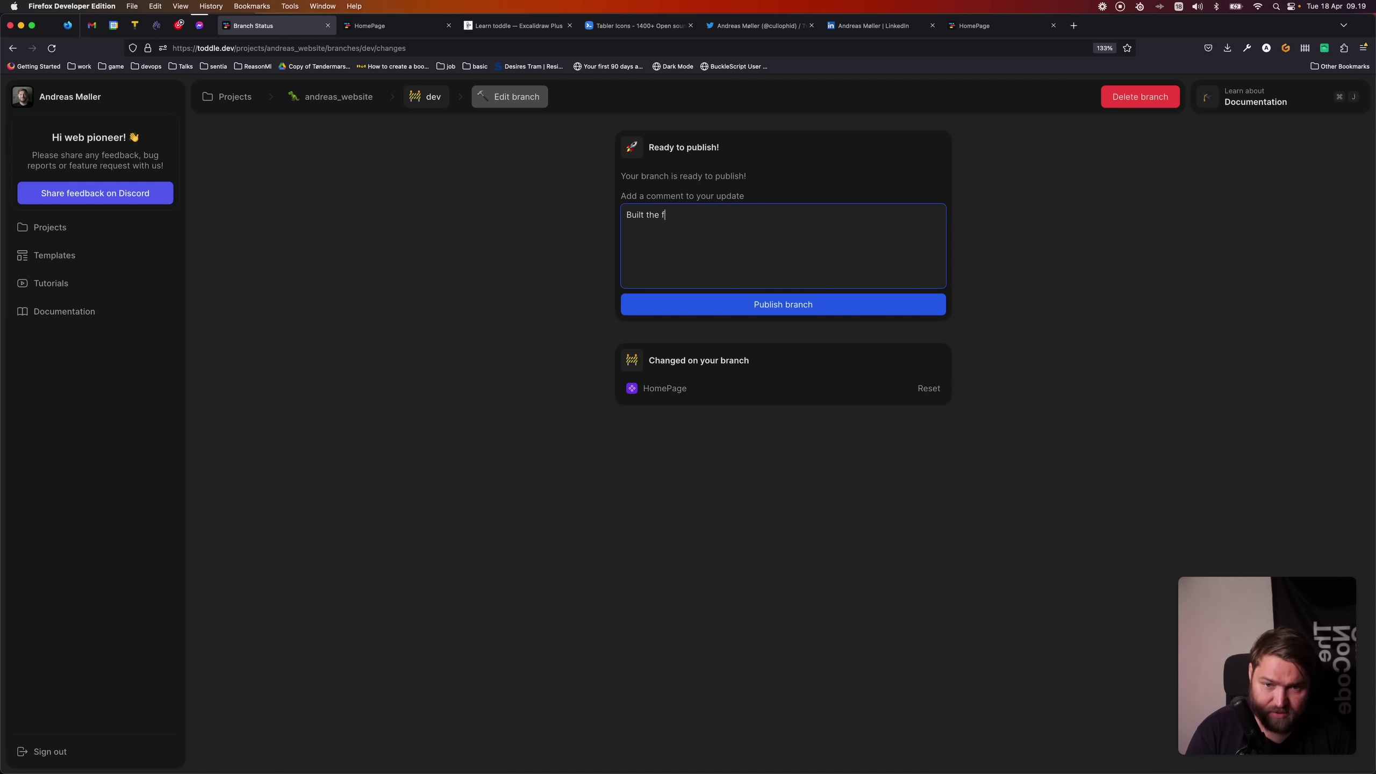
pyautogui.write('irst version')
pyautogui.hotkey('alt', 'BackSpace')
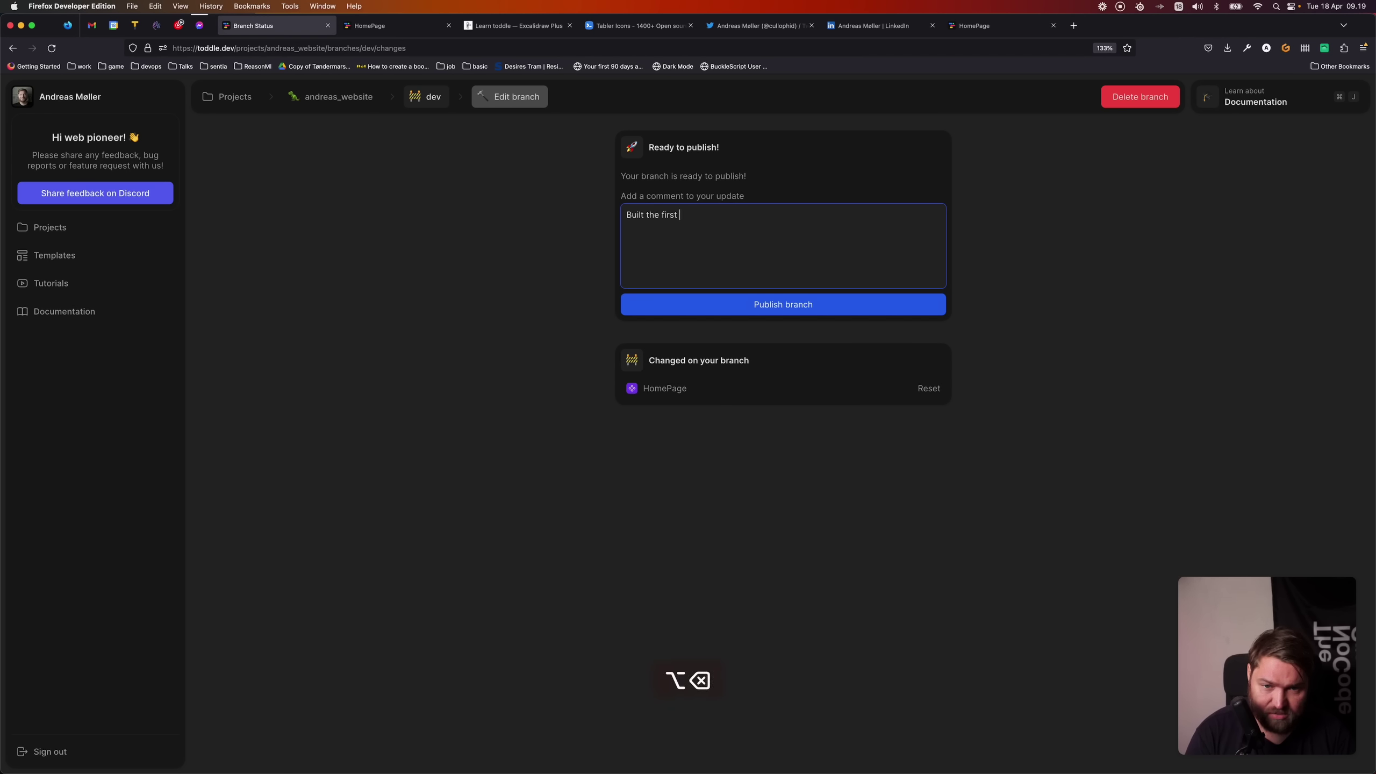
pyautogui.write('version of')
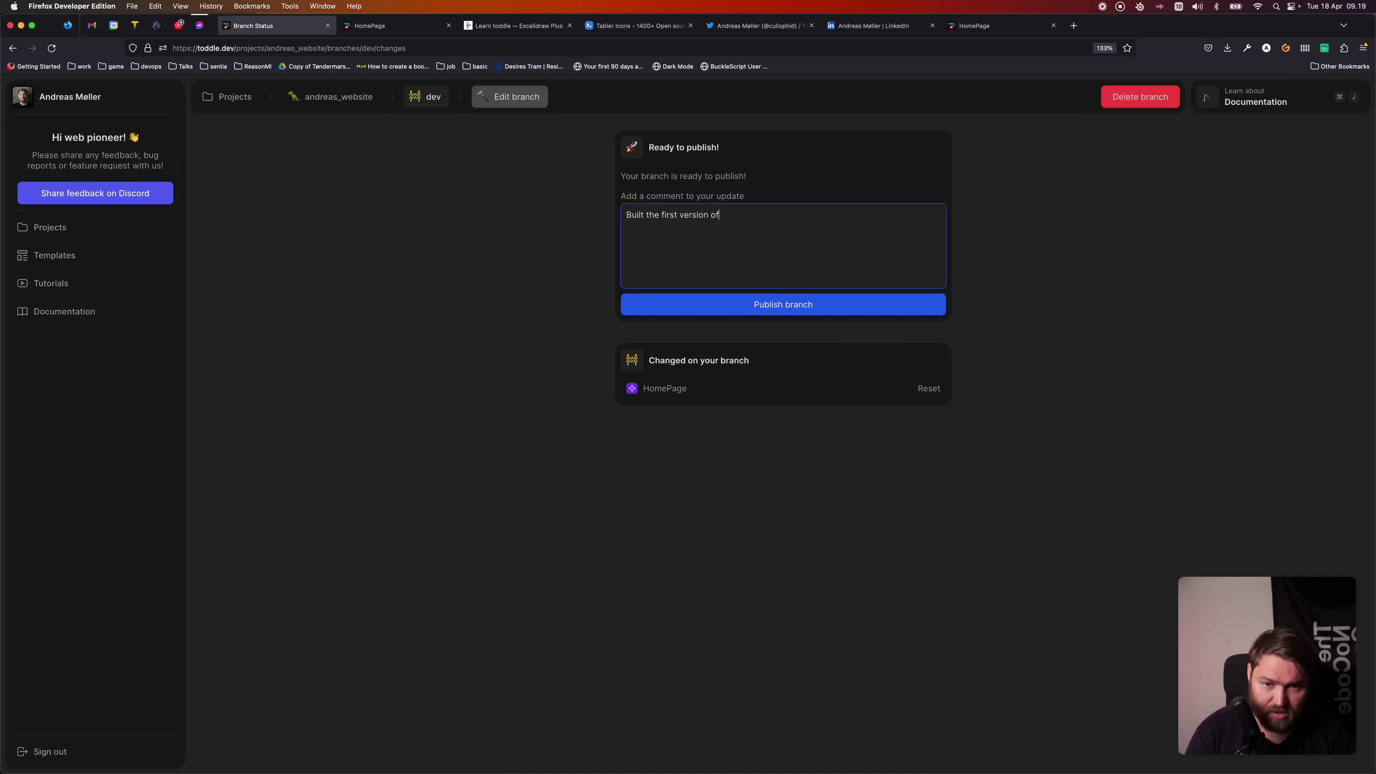
pyautogui.write(' our personal ')
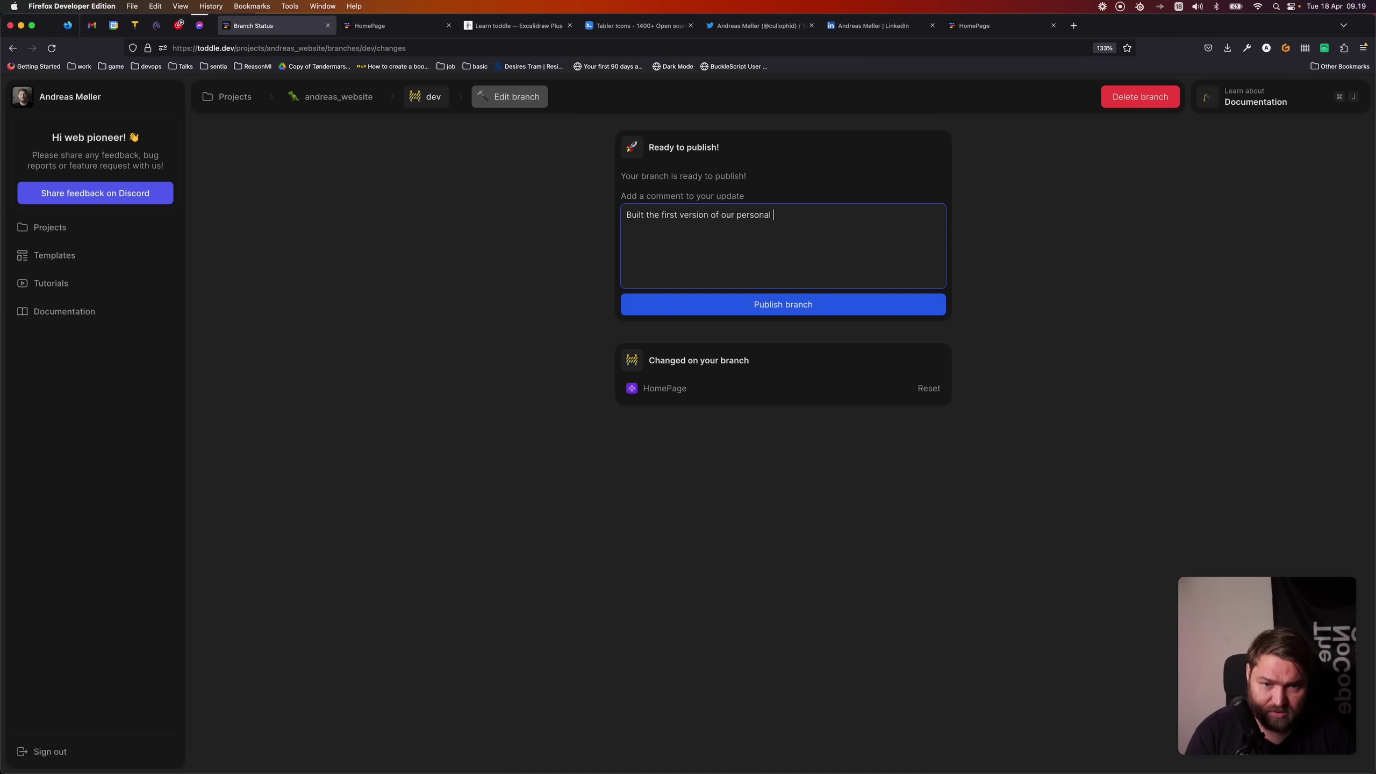
pyautogui.write('website')
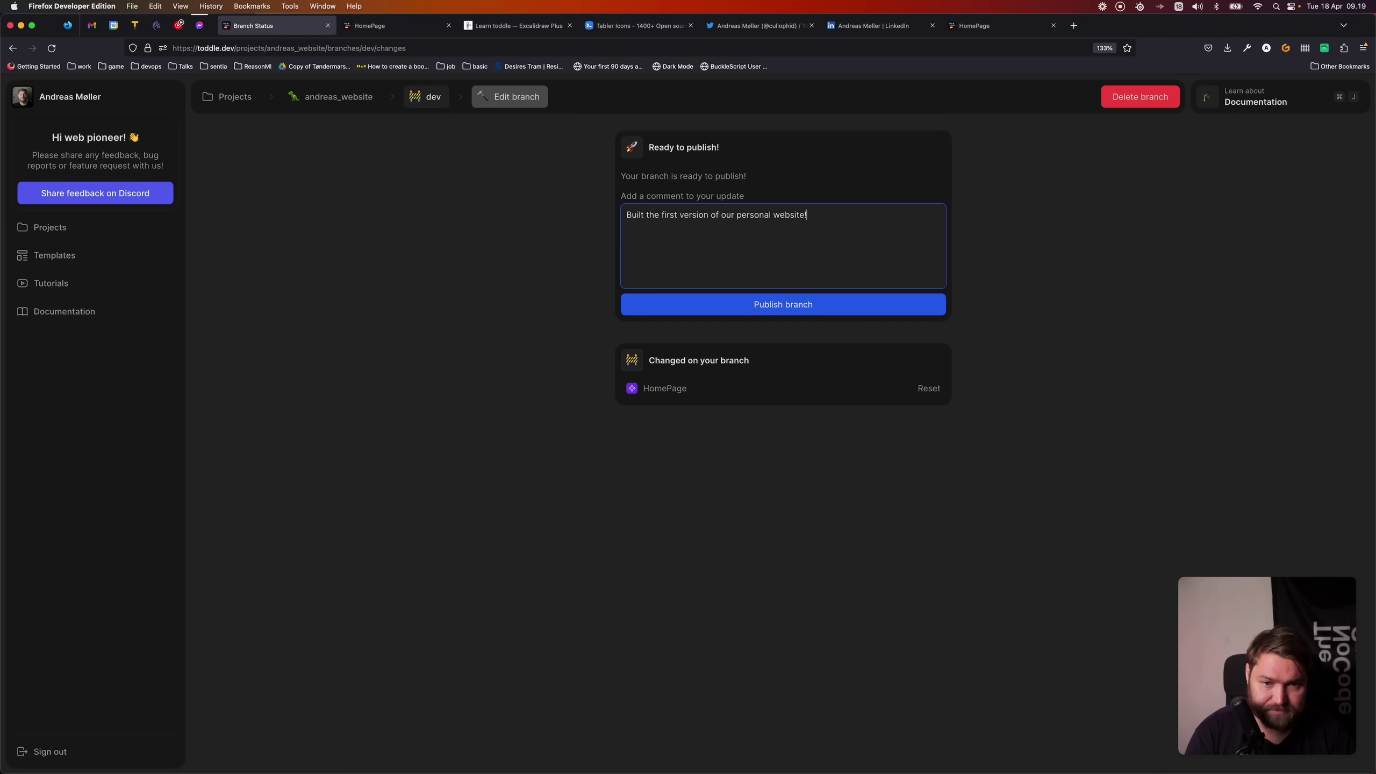
pyautogui.write('!')
pyautogui.click(1102, 297)
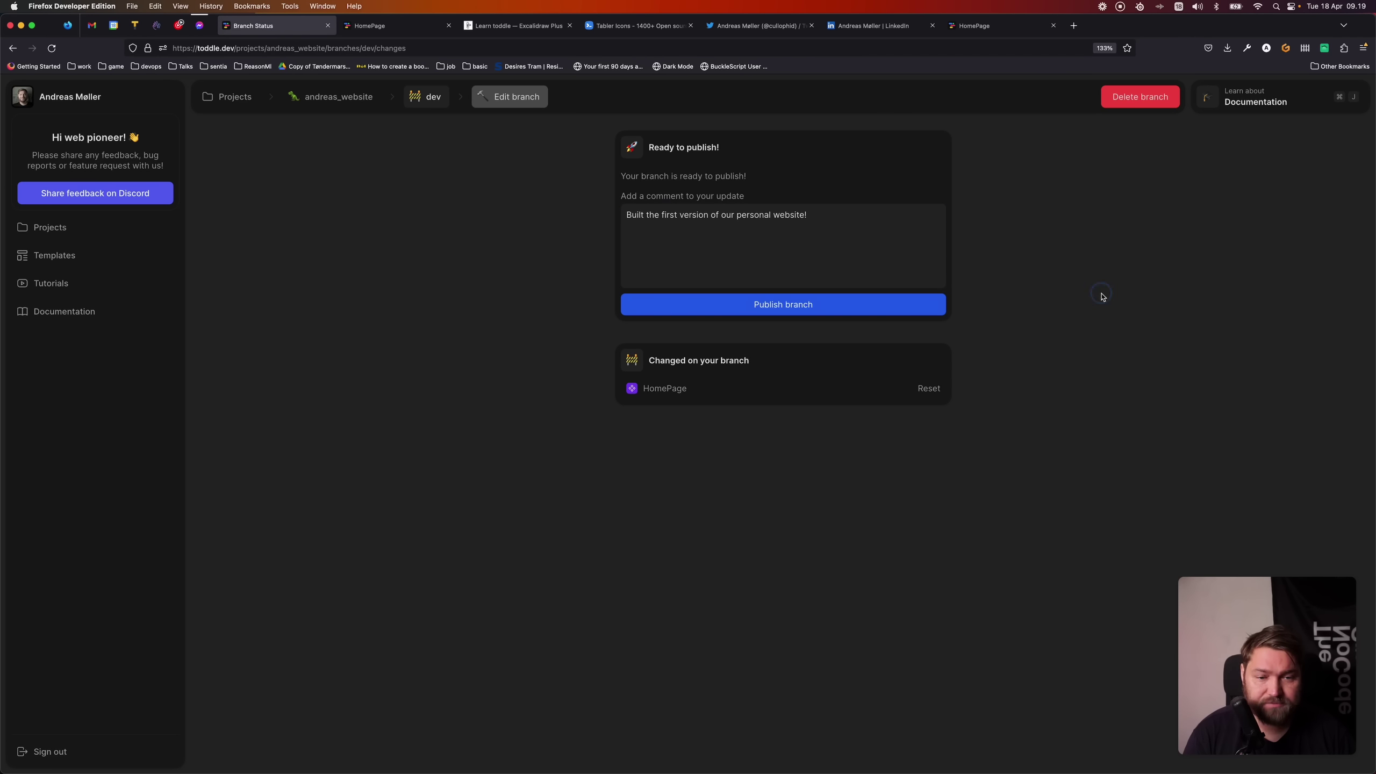
pyautogui.click(810, 311)
pyautogui.click(811, 311)
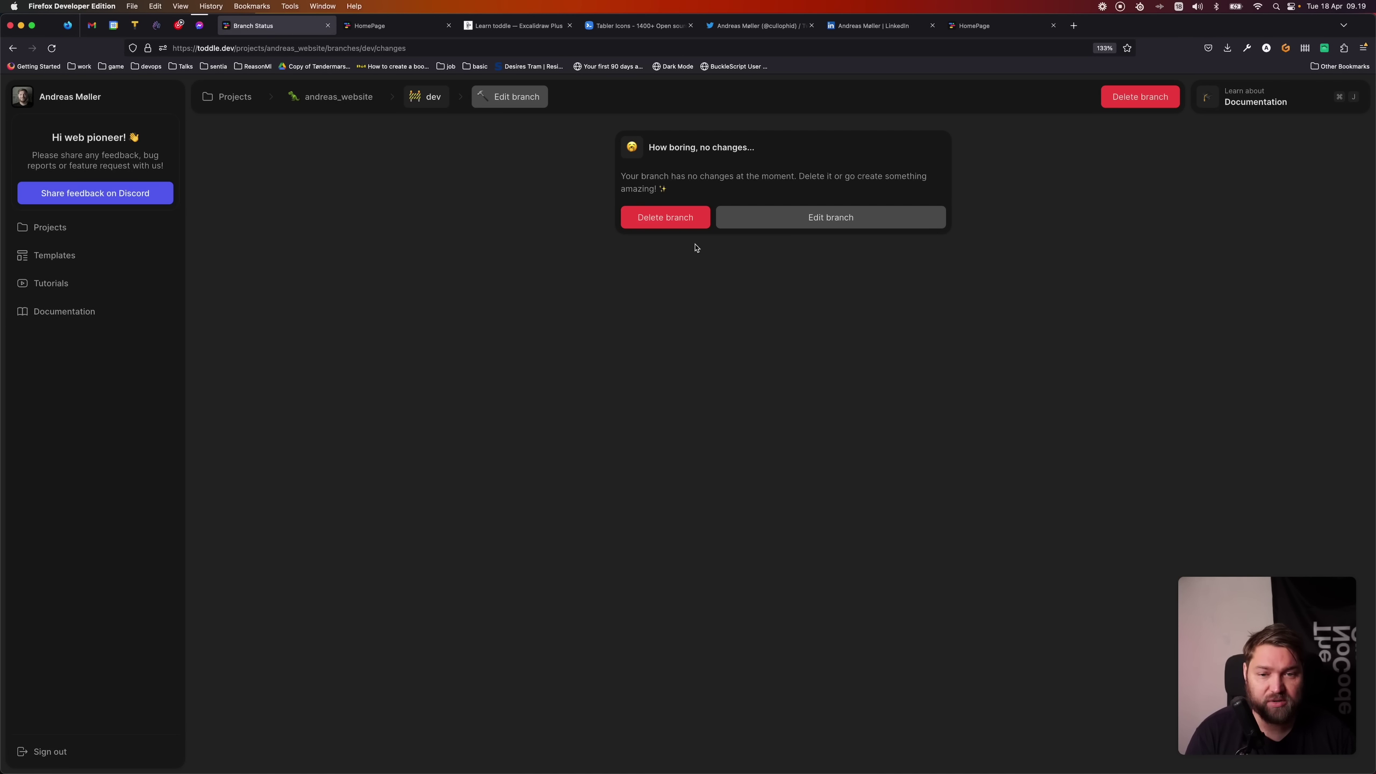
# - Delete the empty dev branch, then hard-reload the live site and resize the window to check its layout
pyautogui.click(668, 219)
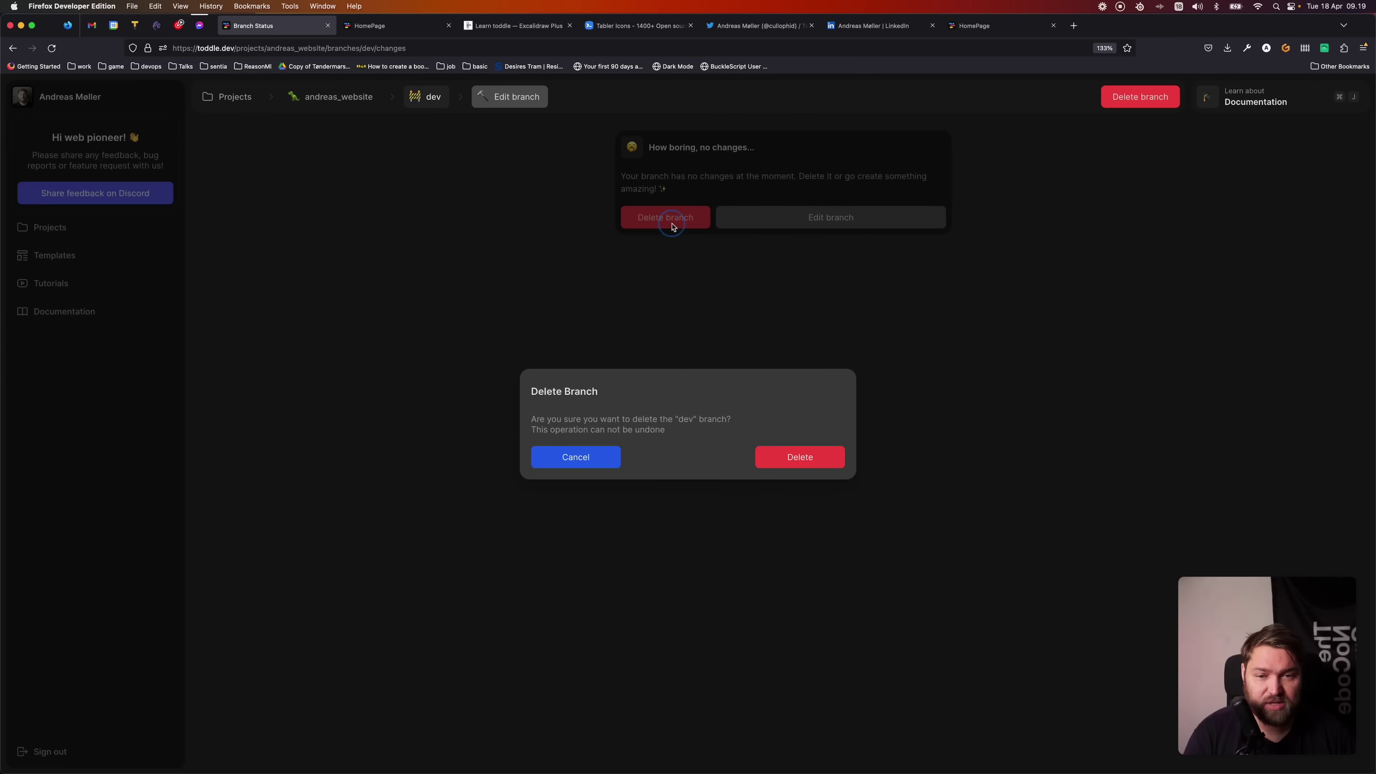
pyautogui.click(800, 458)
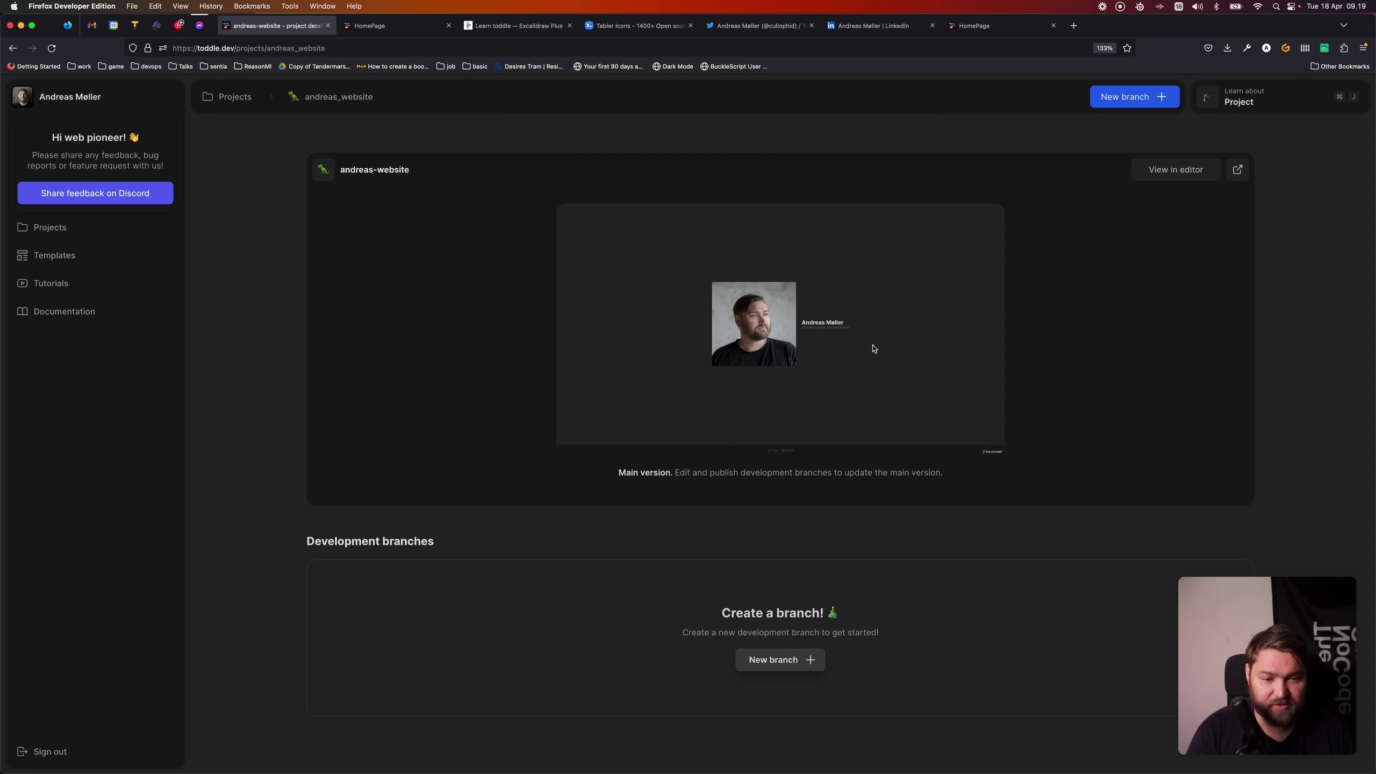
pyautogui.click(1237, 169)
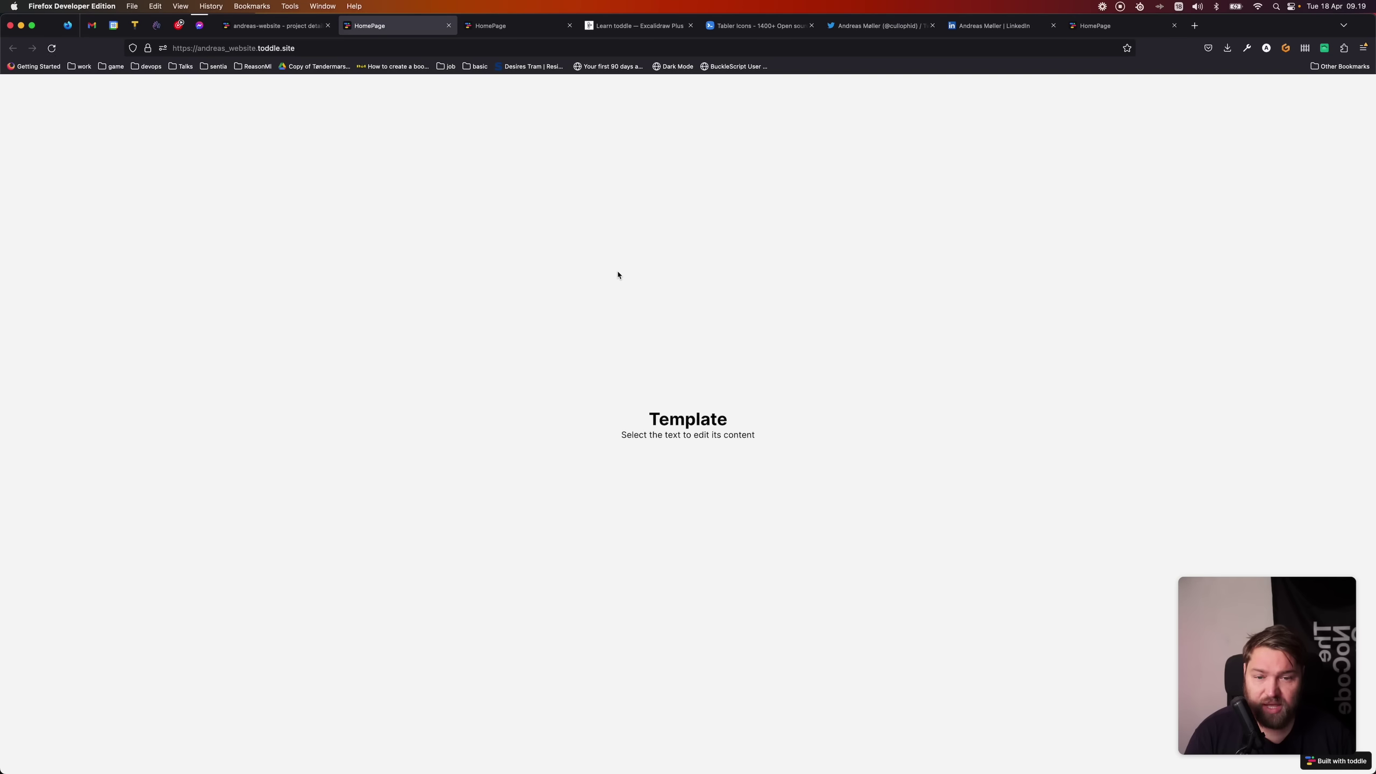
pyautogui.press('super+shift+r')
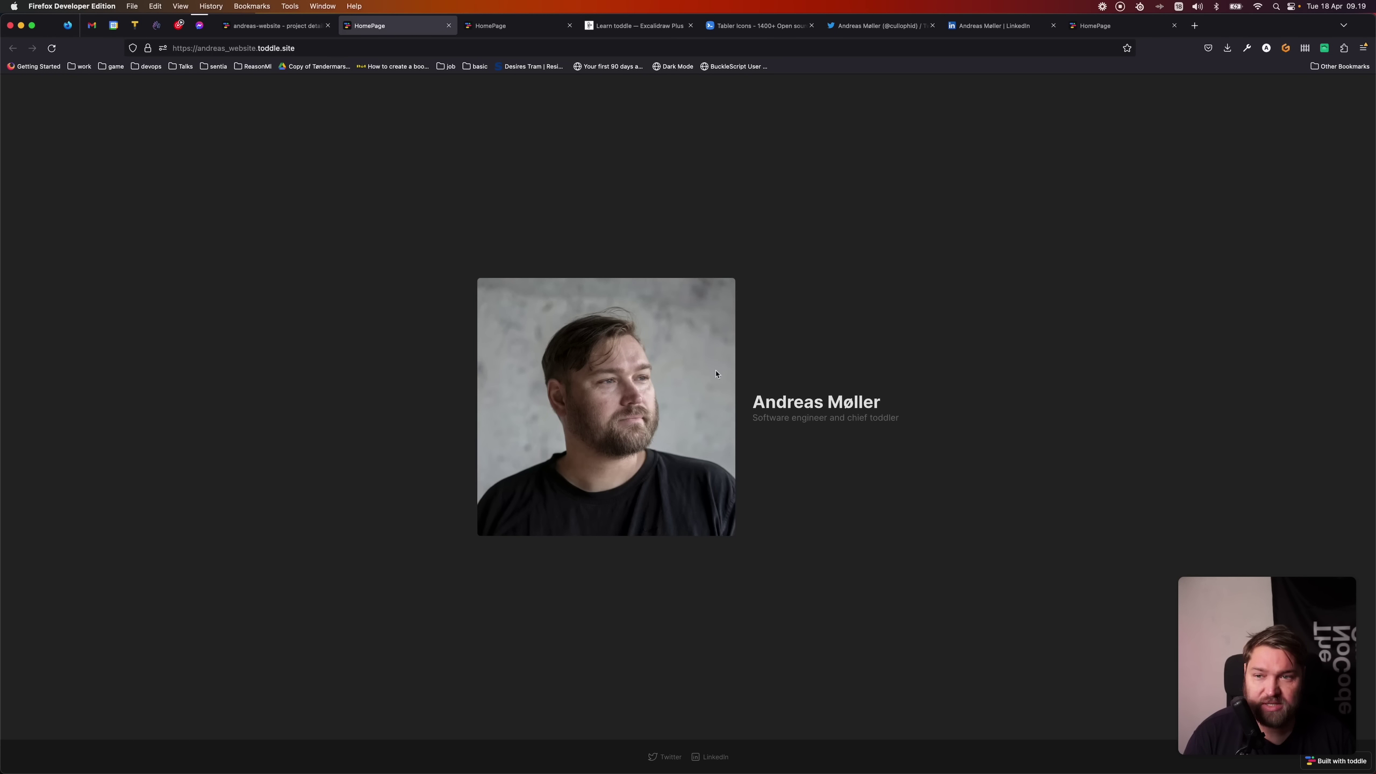
pyautogui.moveTo(1373, 343)
pyautogui.mouseDown()
pyautogui.moveTo(368, 303)
pyautogui.moveTo(1370, 353)
pyautogui.mouseUp()
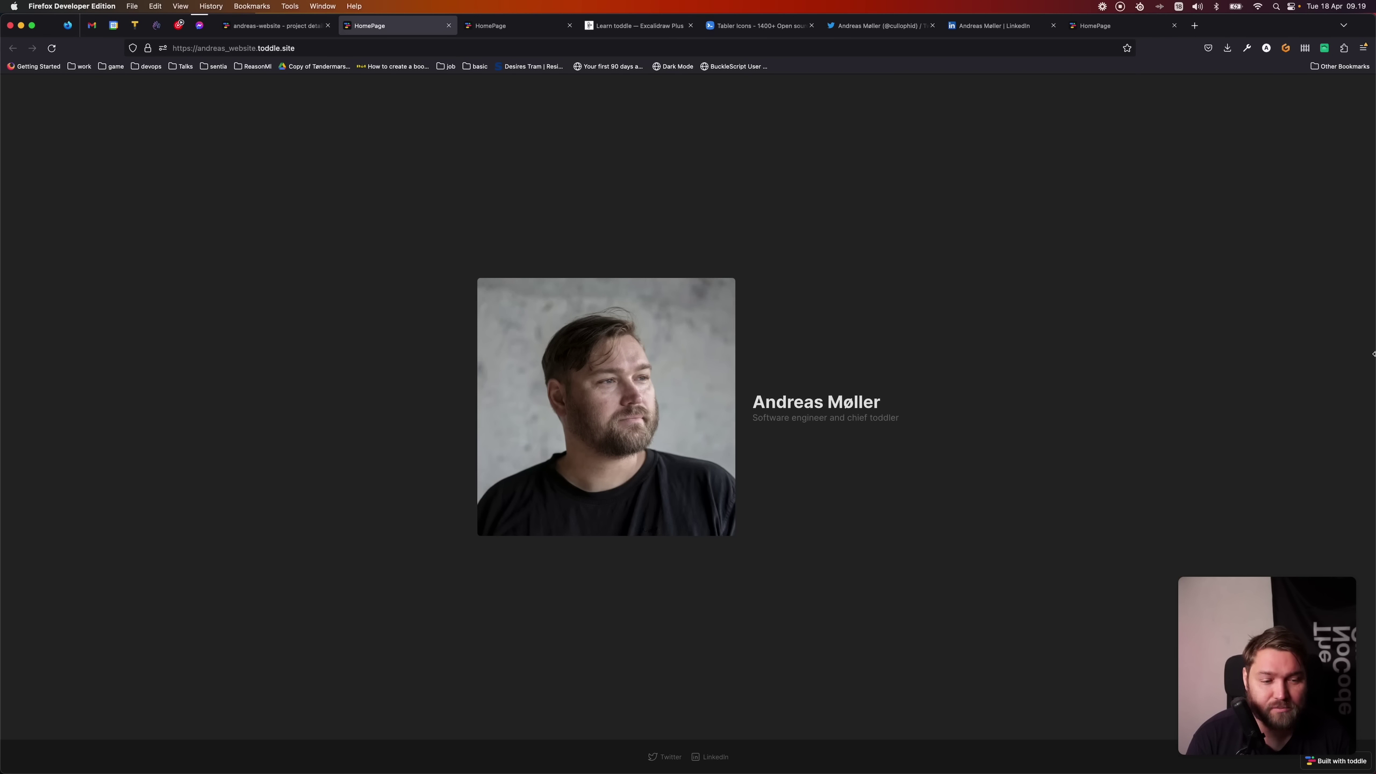
# - Switch to the Learn toddle Excalidraw drawing showing the 'Creating a simple website' outline
pyautogui.click(635, 25)
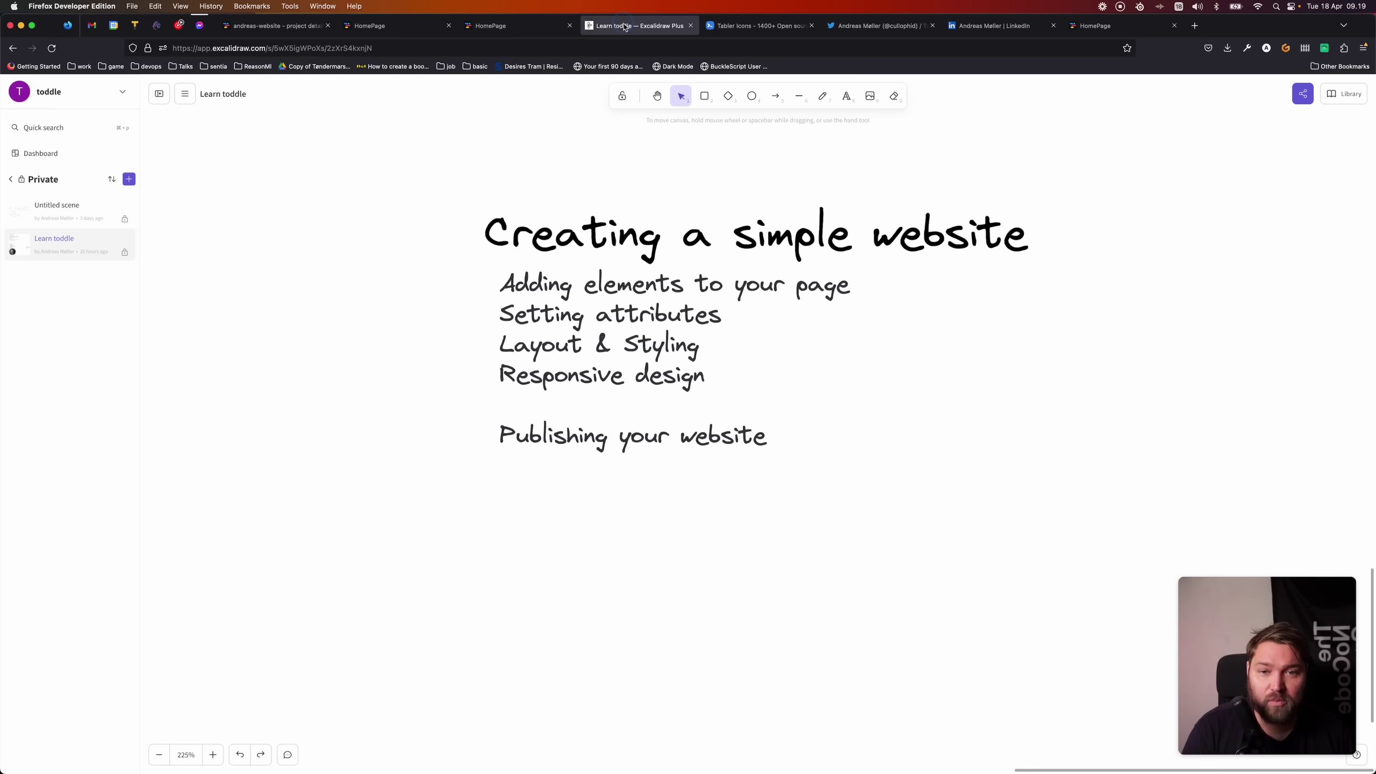